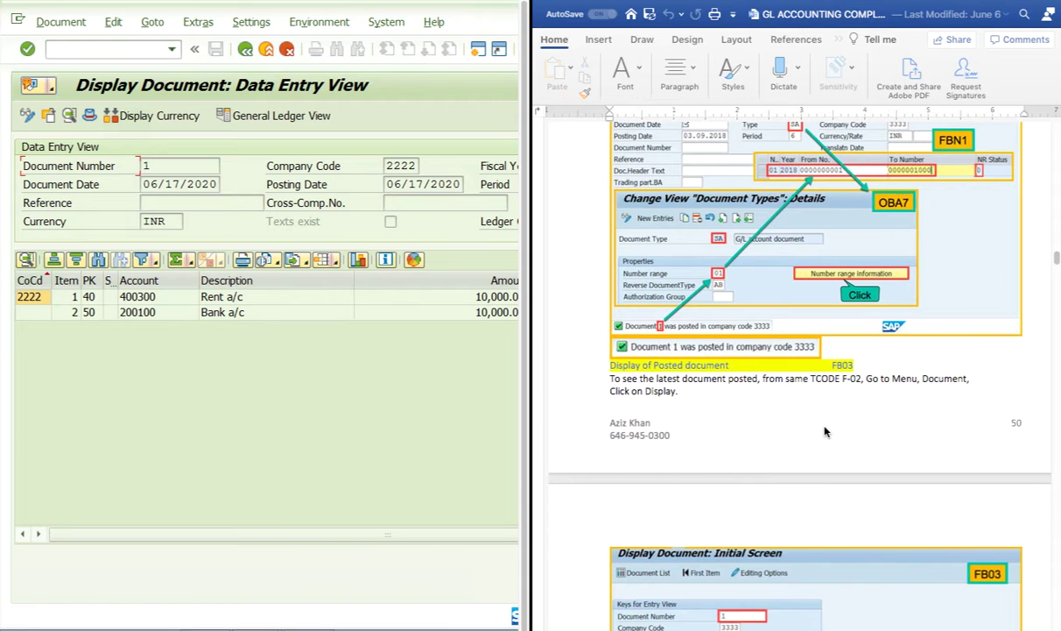
Step: Look back through the Word guide from the posting pages to the FS00 account creation pages for G/L account 400100
scroll(830, 432, up, 5)
scroll(824, 430, up, 2)
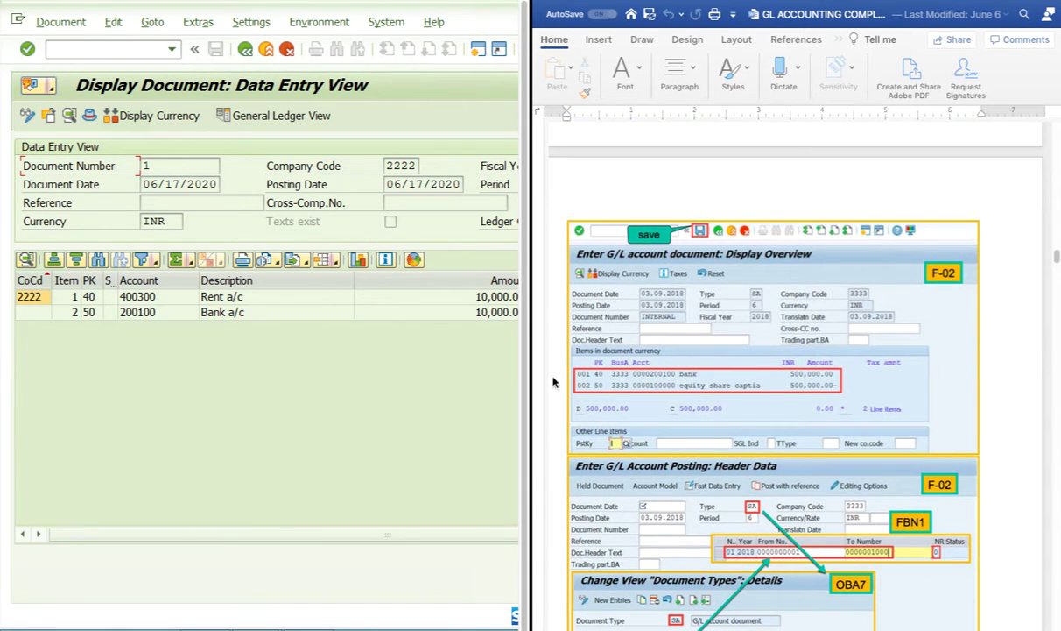
scroll(751, 358, up, 10)
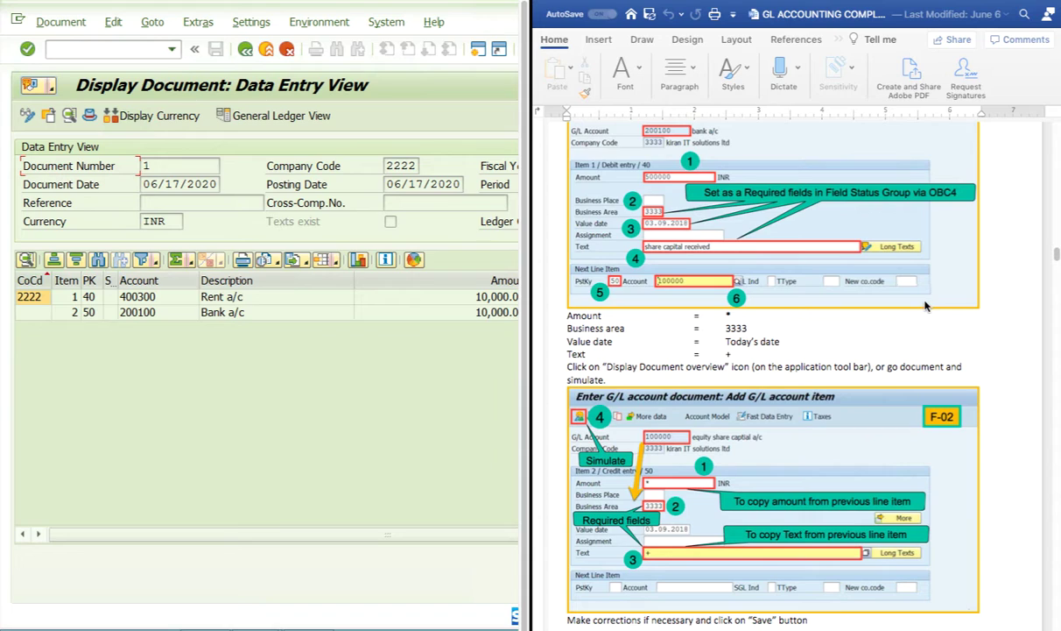
scroll(798, 376, down, 20)
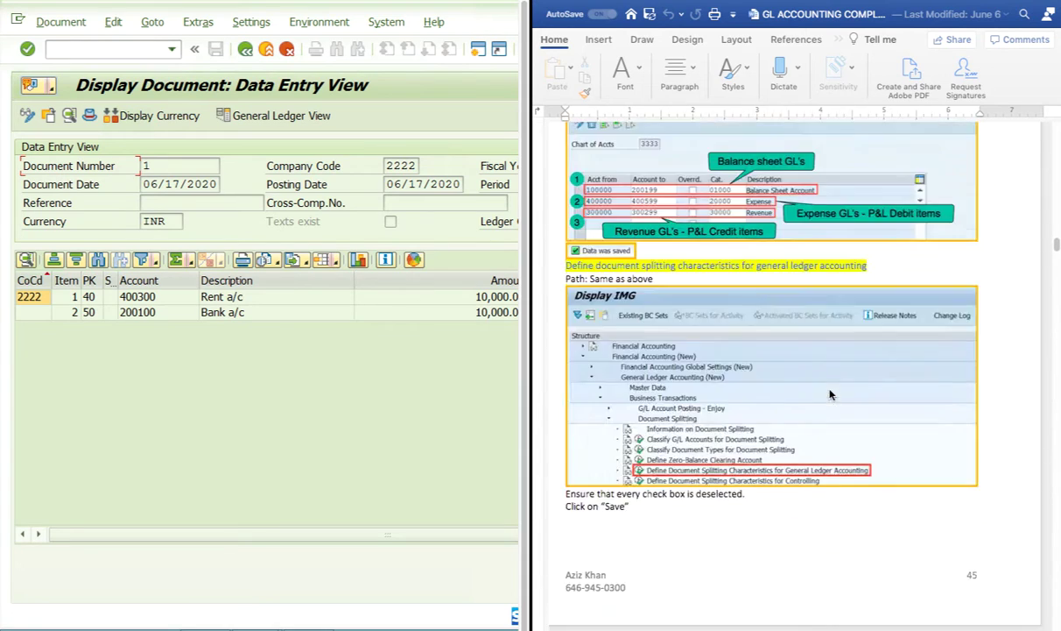
scroll(832, 395, up, 10)
scroll(831, 395, up, 15)
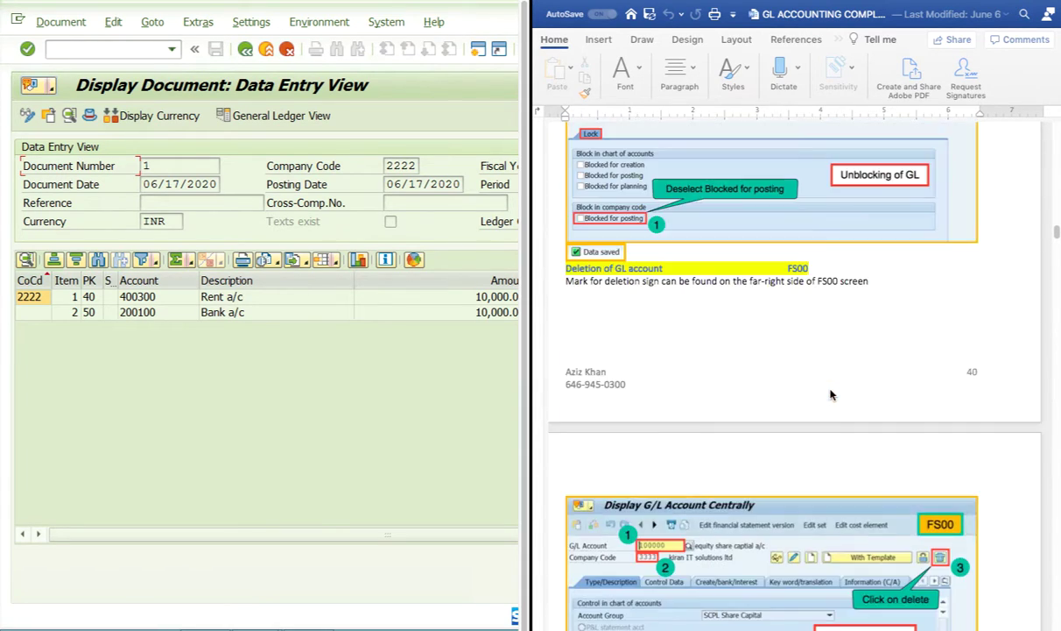
scroll(831, 395, up, 15)
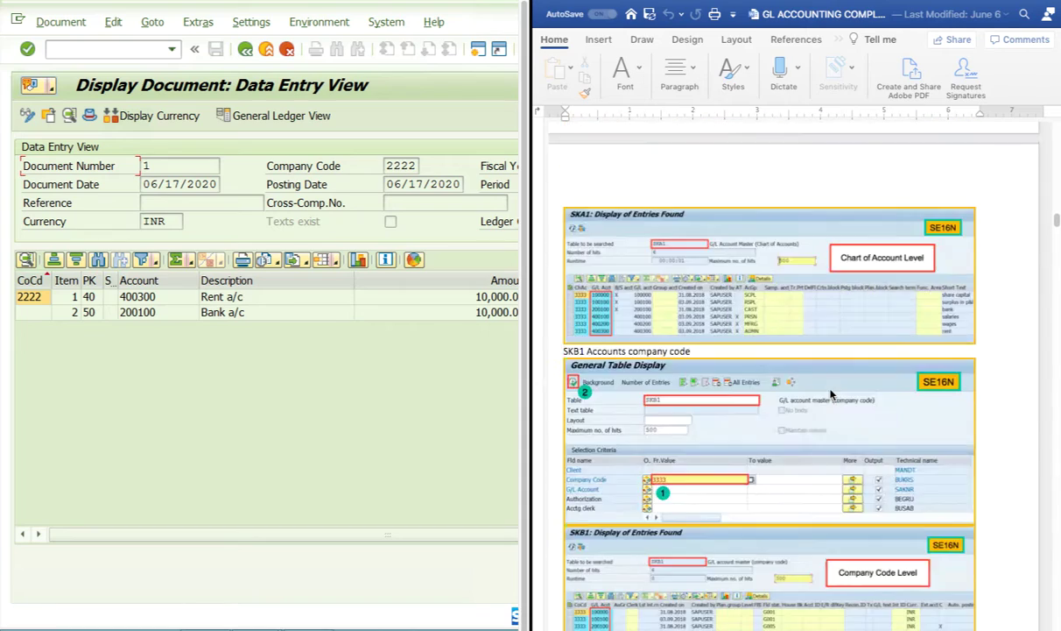
scroll(831, 395, up, 12)
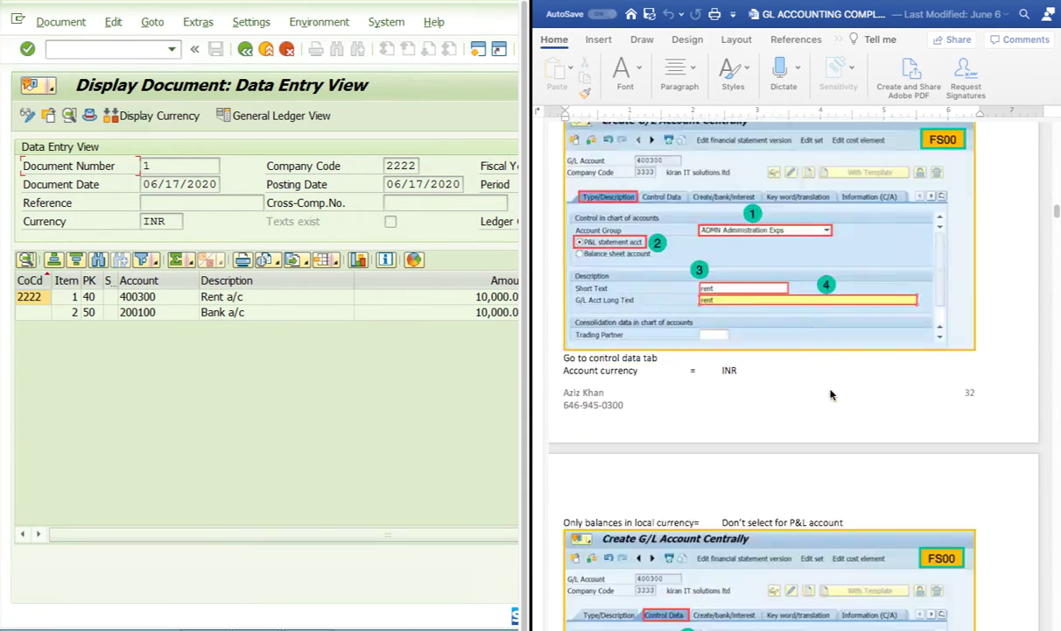
scroll(831, 395, up, 4)
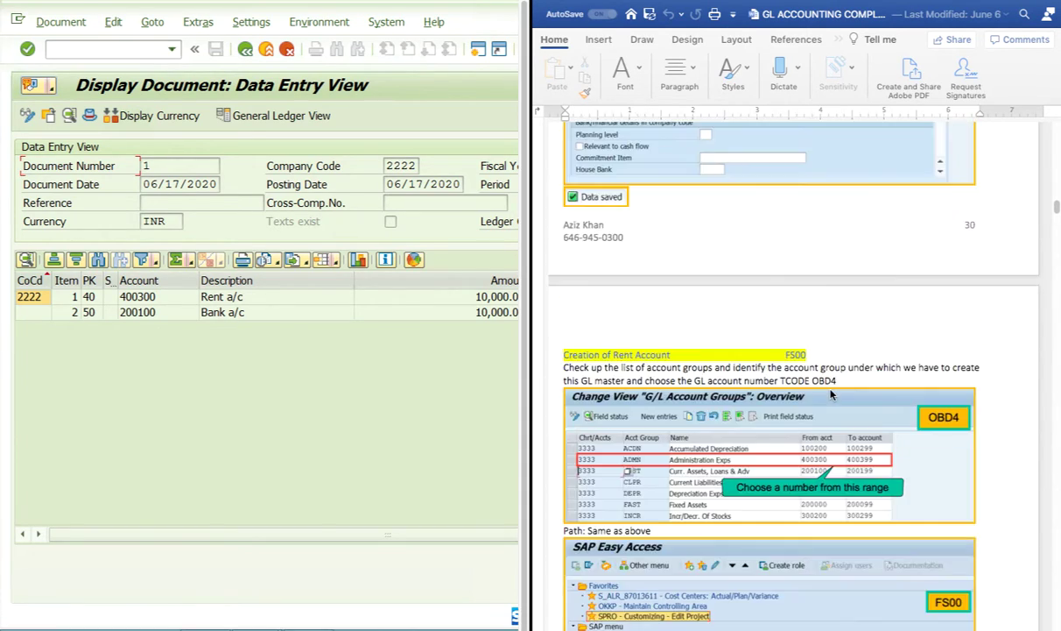
scroll(831, 394, up, 15)
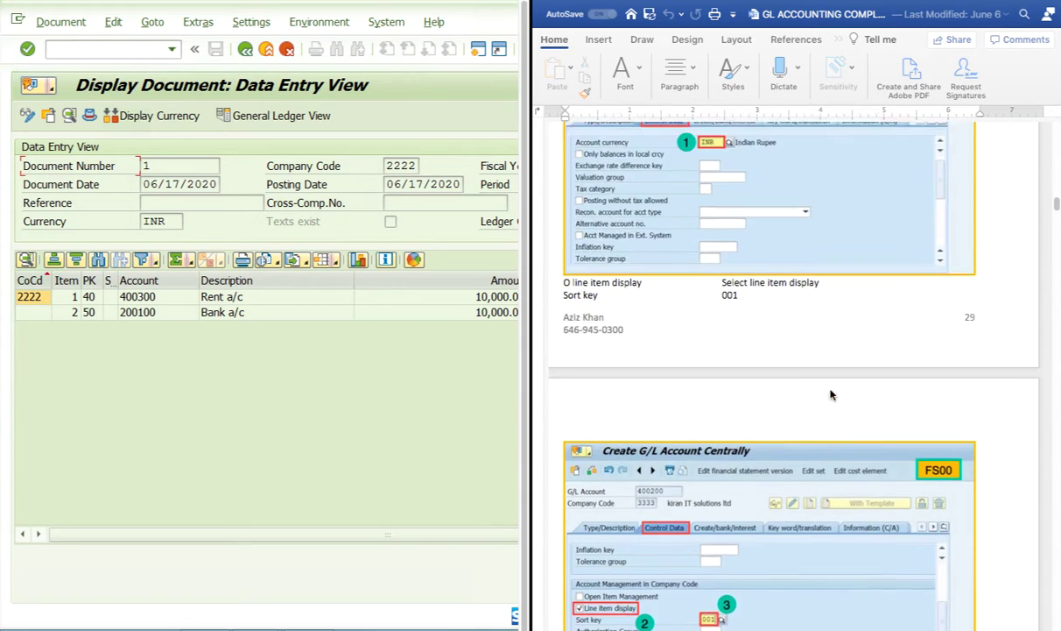
scroll(831, 395, up, 10)
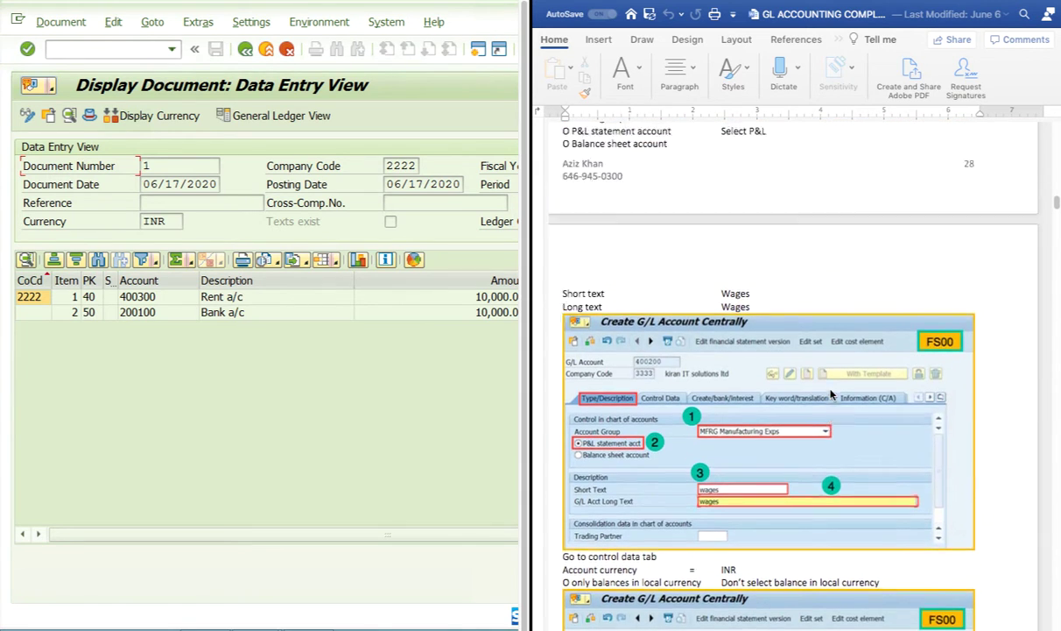
scroll(831, 395, up, 10)
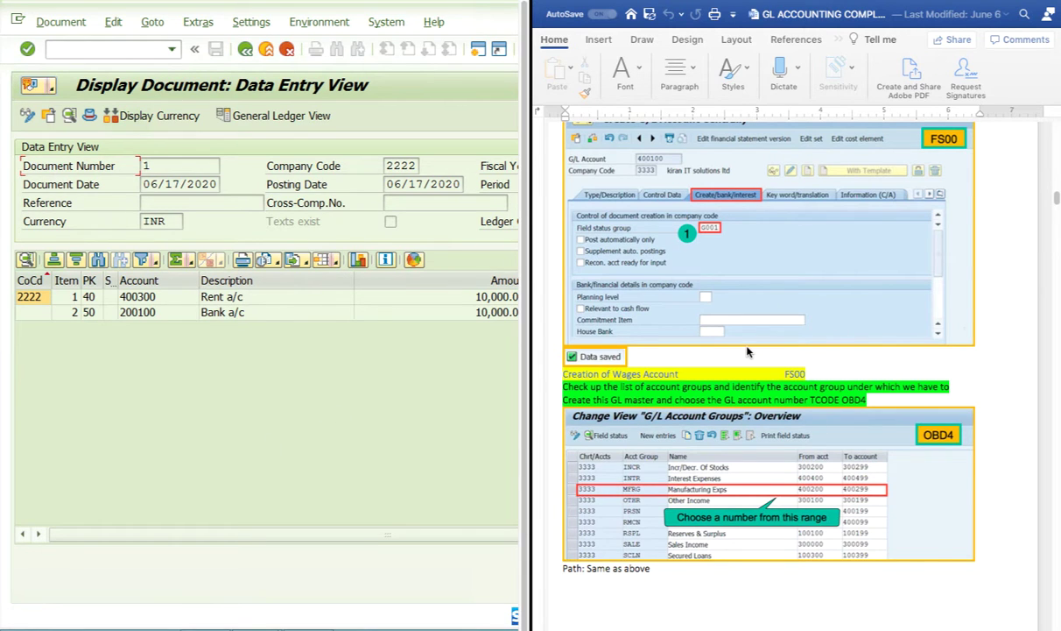
scroll(747, 351, up, 10)
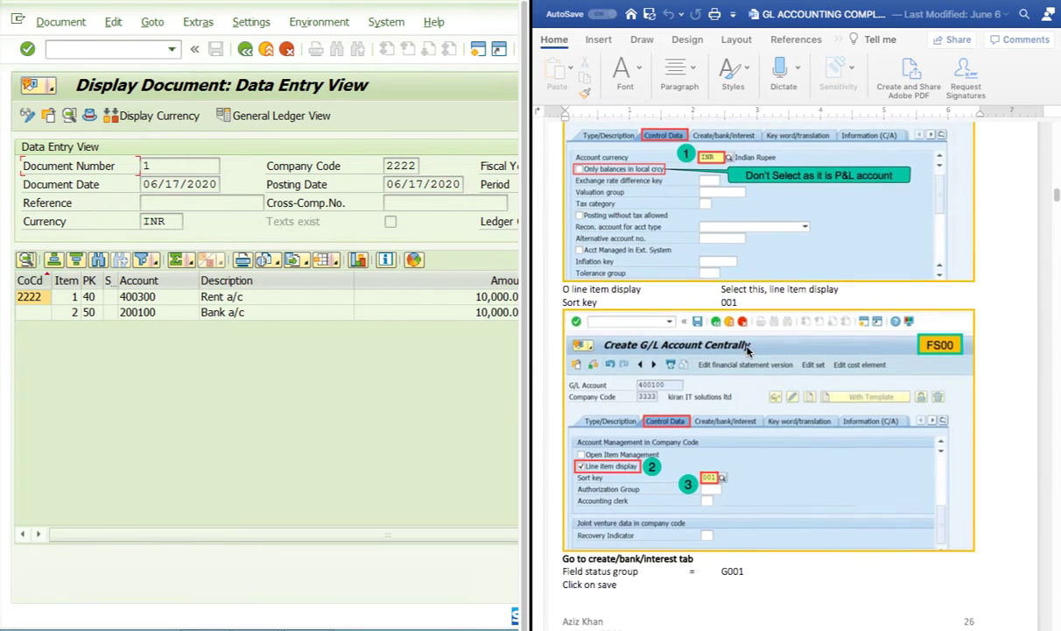
scroll(747, 351, up, 5)
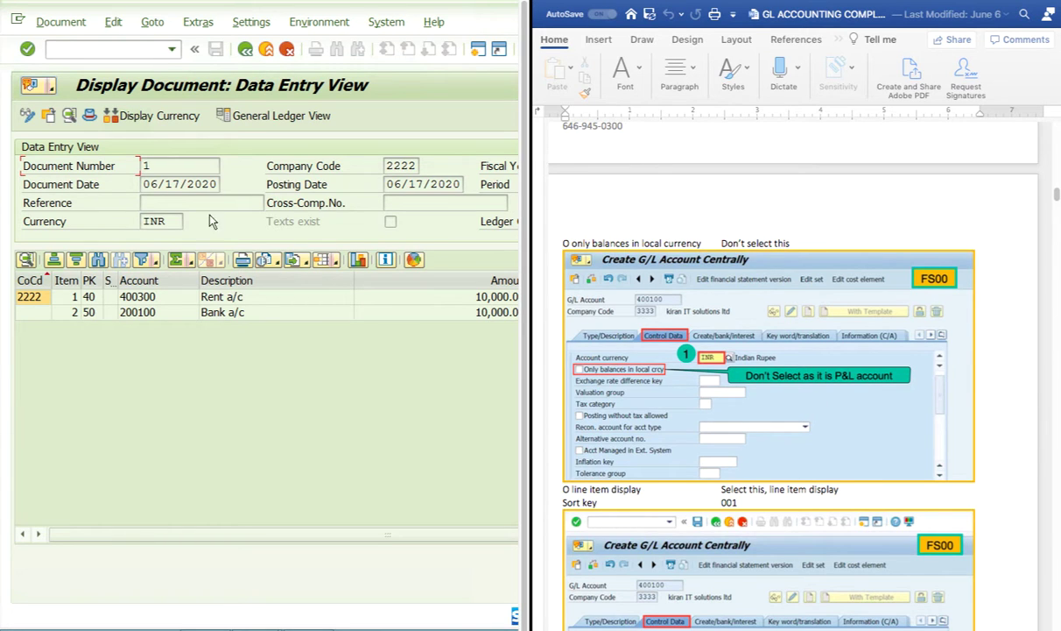
Step: Switch to SAP and leave the displayed accounting document for SAP Easy Access with /n
click(172, 49)
click(93, 67)
click(27, 50)
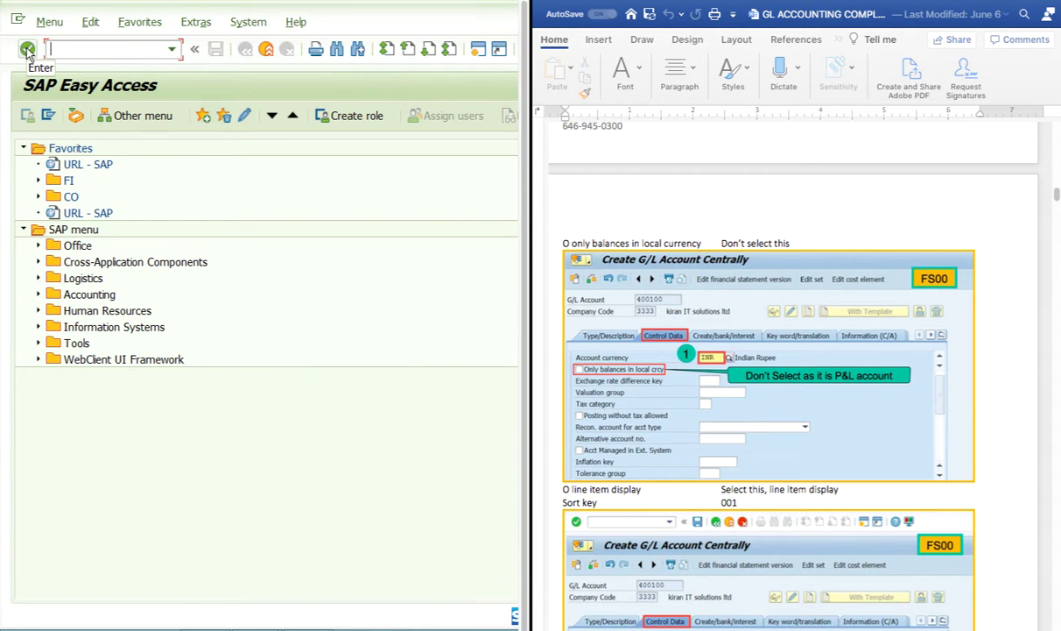
Step: Try to start transaction f-.10
text(f)
text(i)
text(s10)
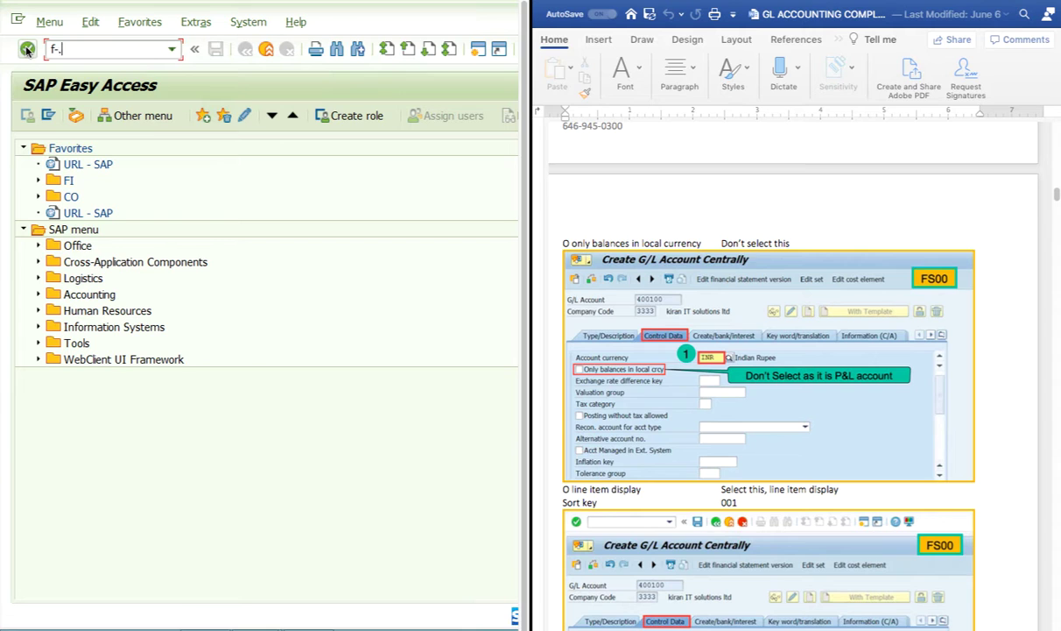
click(27, 50)
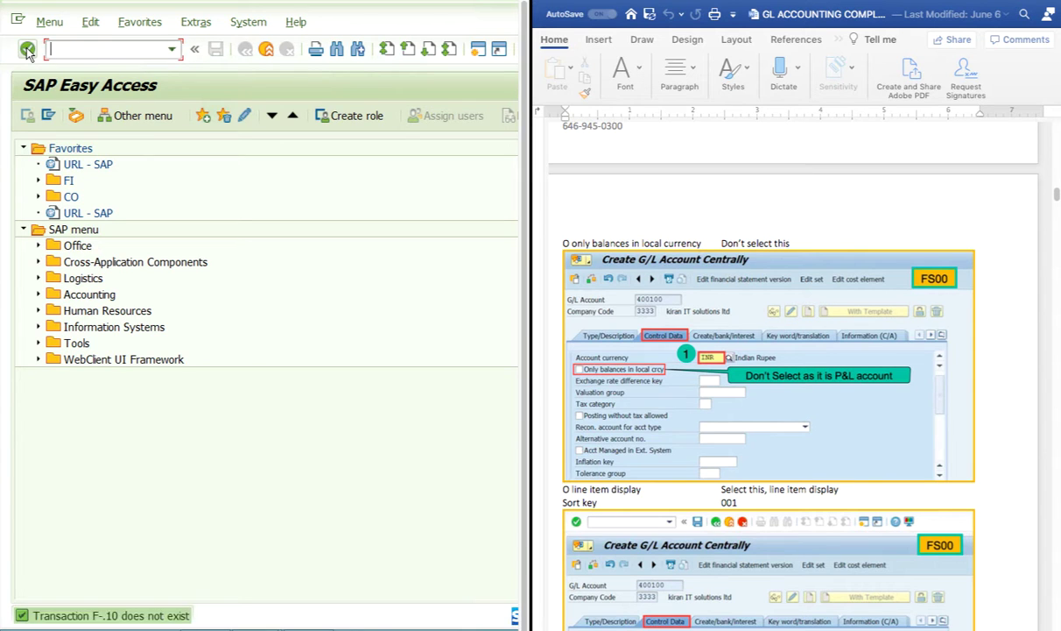
Step: Start transaction f.10 and run the G/L account list for chart of accounts 2222
text(f.10)
click(27, 50)
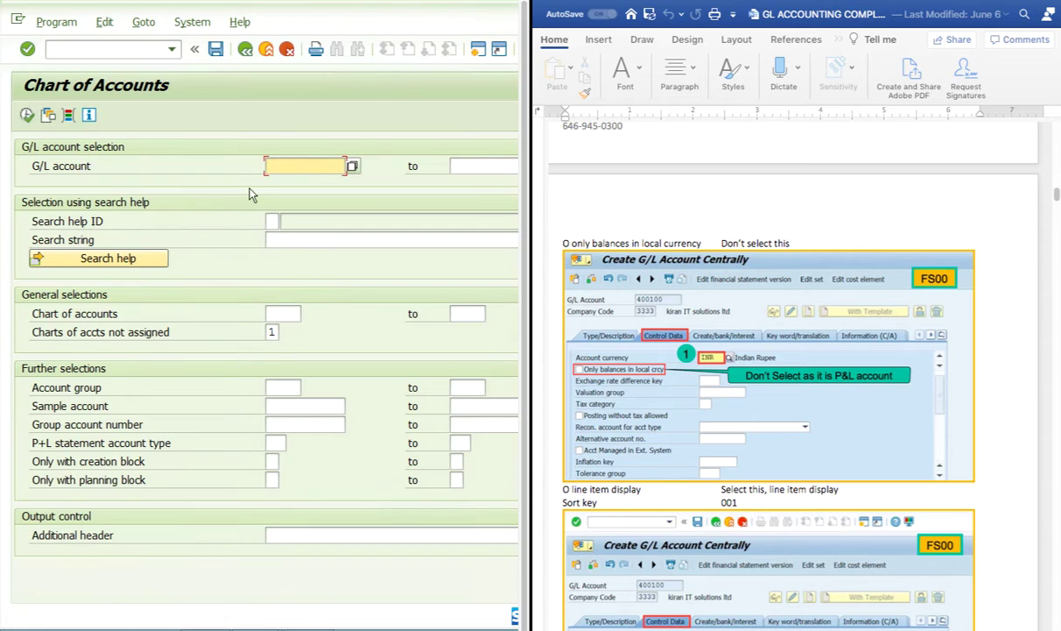
click(281, 313)
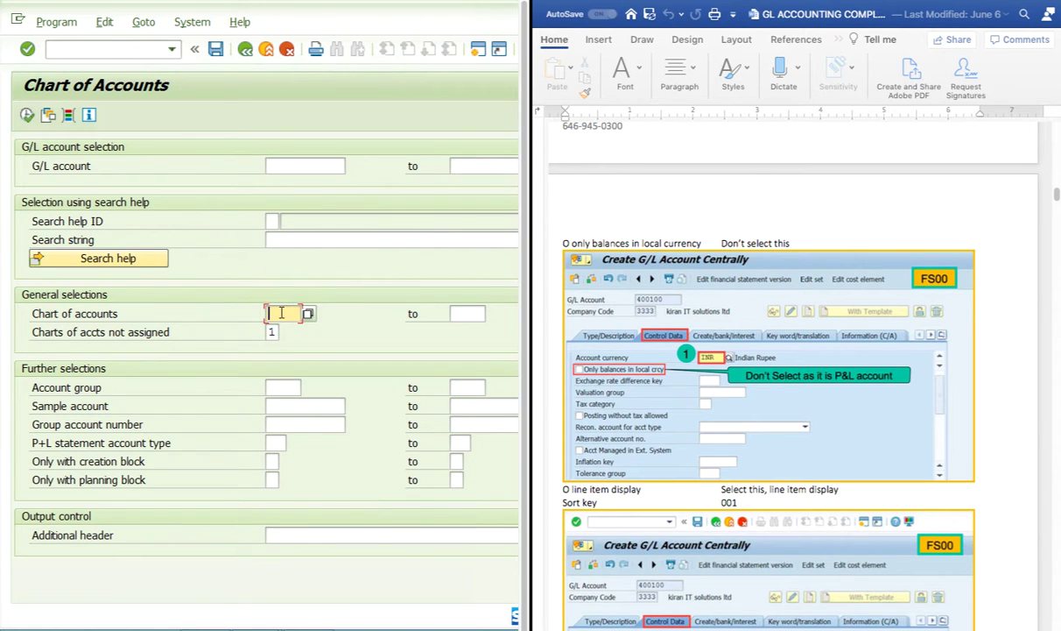
text(2222)
click(29, 115)
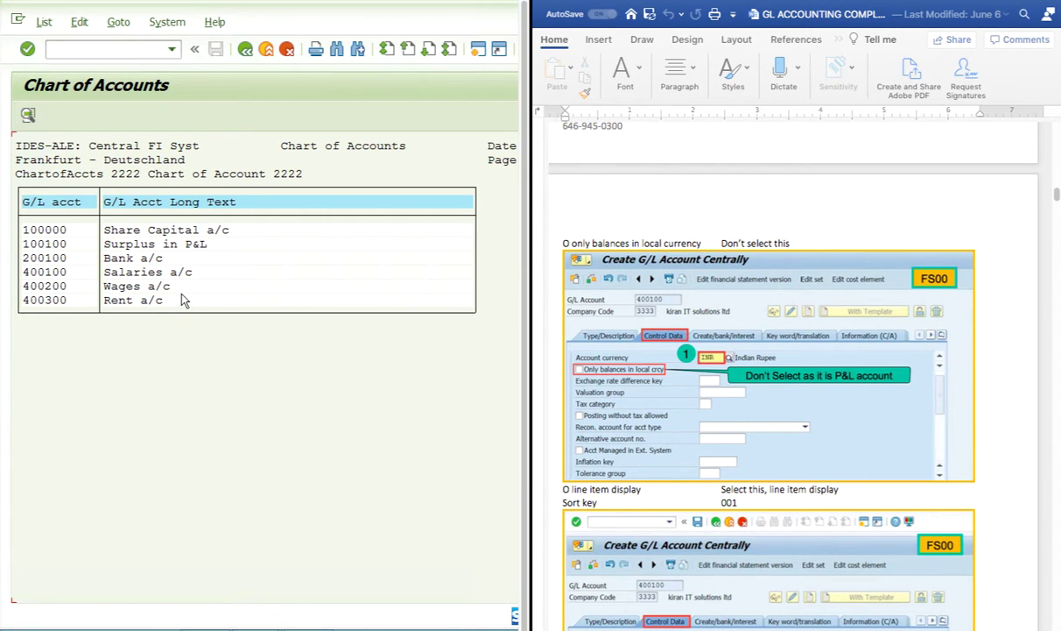
Step: Leave the chart of accounts list with /n and start transaction se16n
click(171, 51)
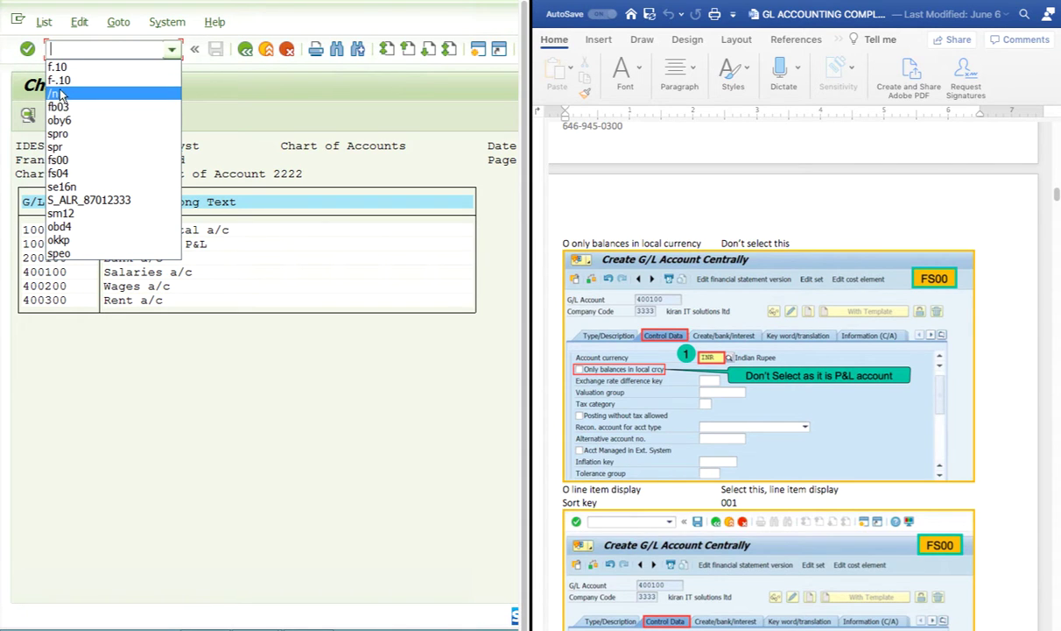
click(53, 92)
click(27, 48)
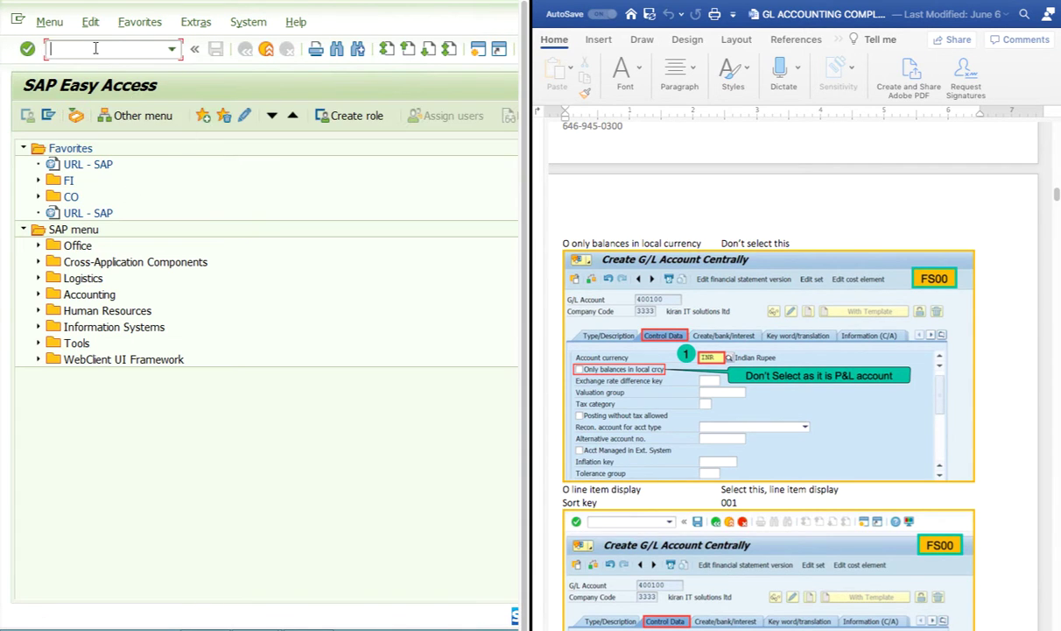
text(se16n)
key(Return)
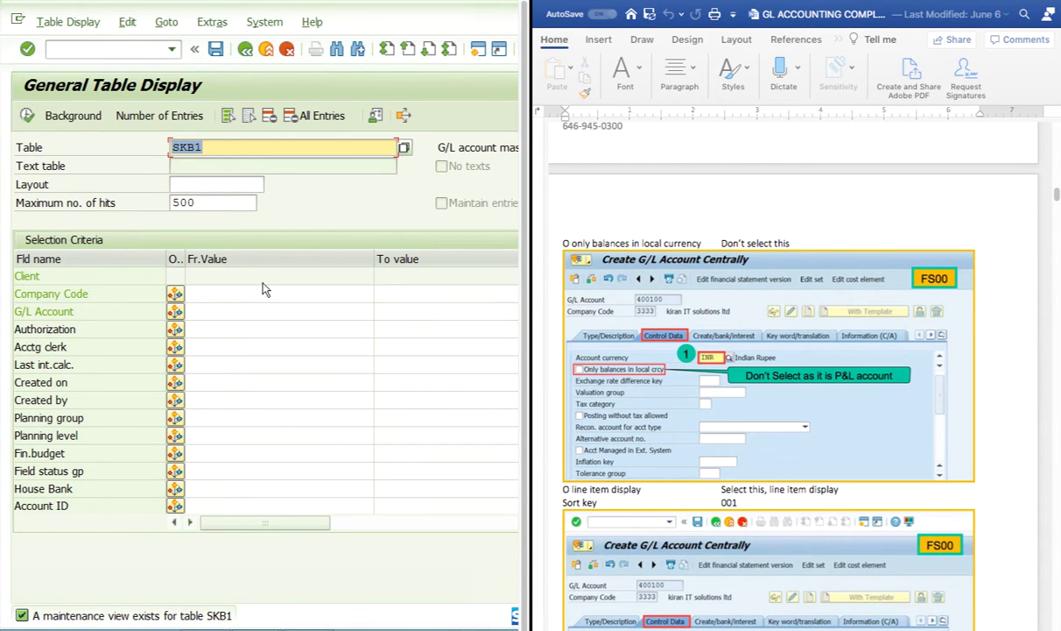
Step: Set the table for General Table Display to SKA1 and load its selection fields
click(218, 148)
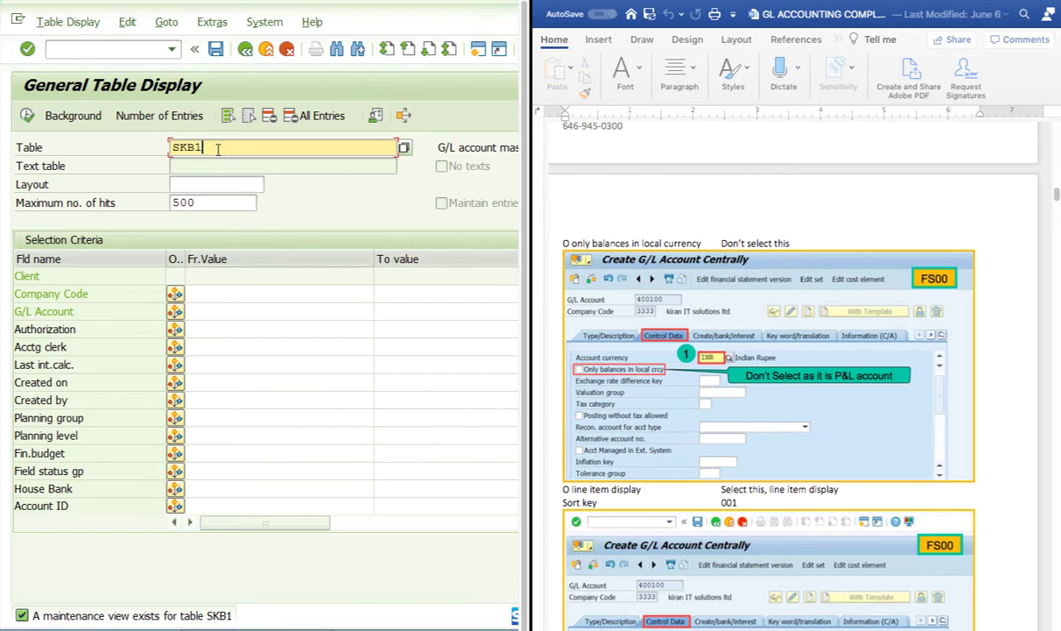
key(BackSpace)
key(BackSpace)
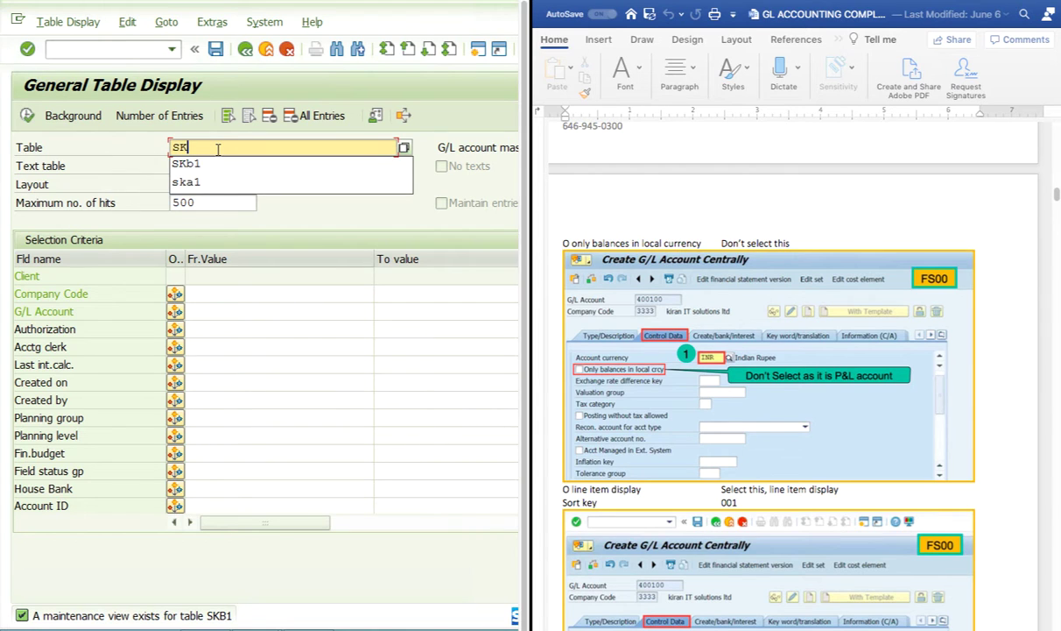
click(200, 183)
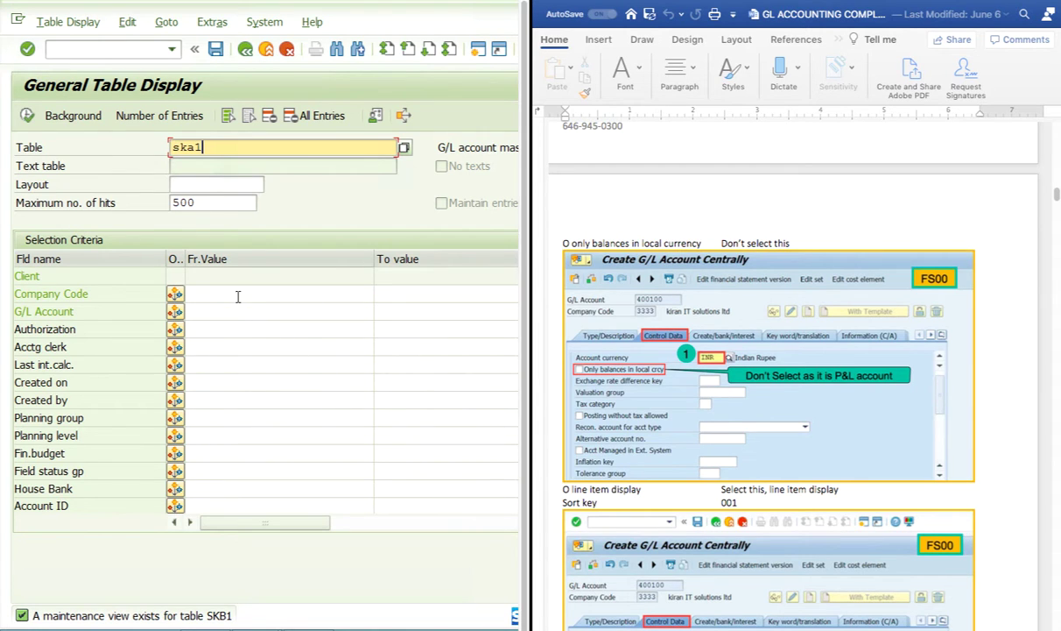
key(Return)
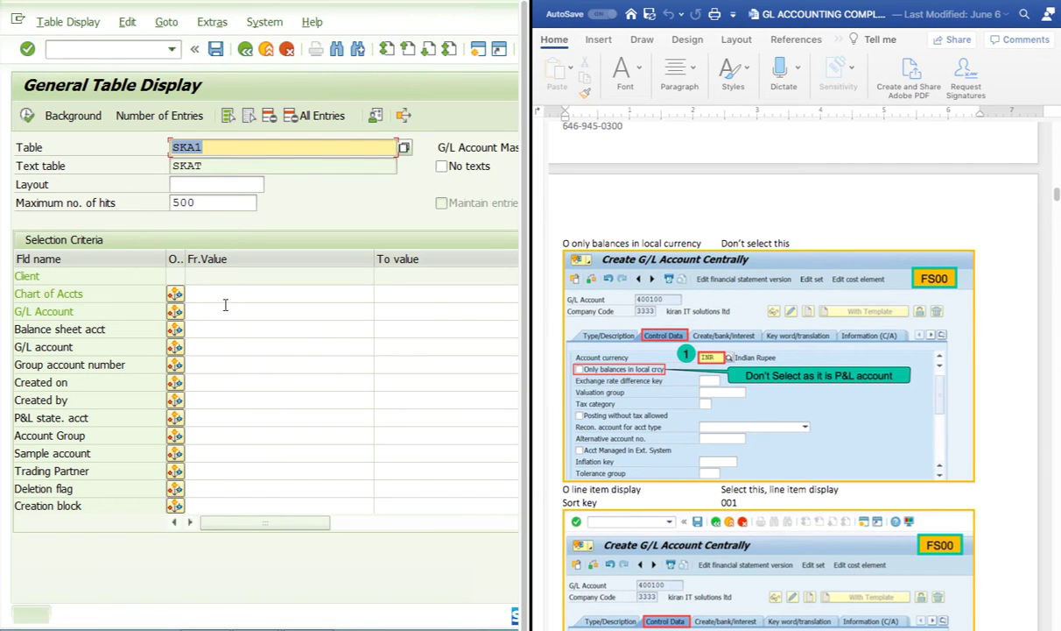
Step: Restrict the selection to chart of accounts 2222 and run the table display
click(226, 293)
text(2)
click(221, 307)
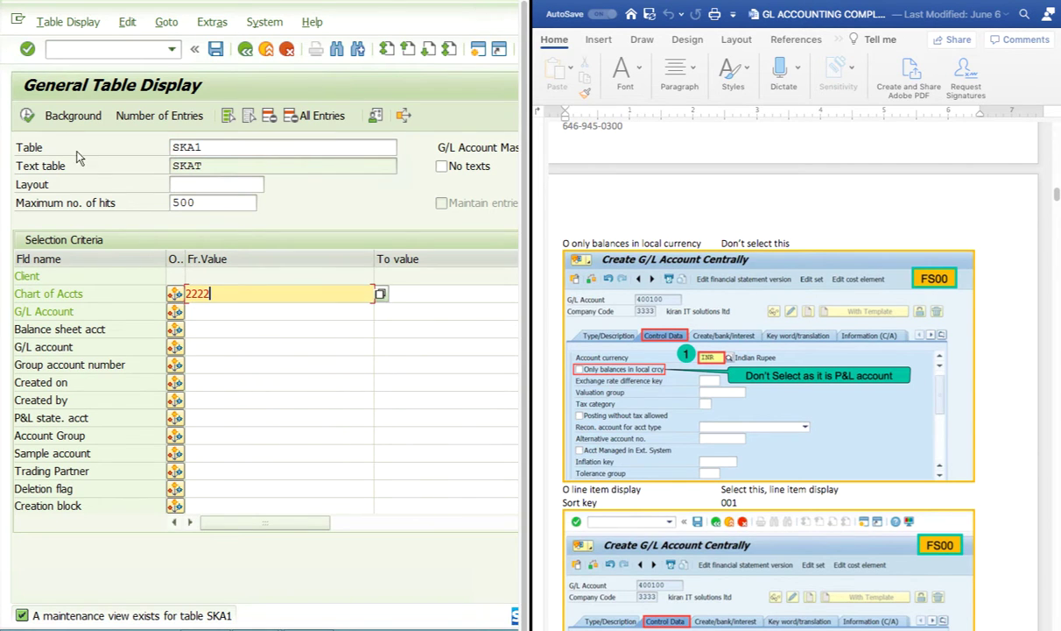
key(F8)
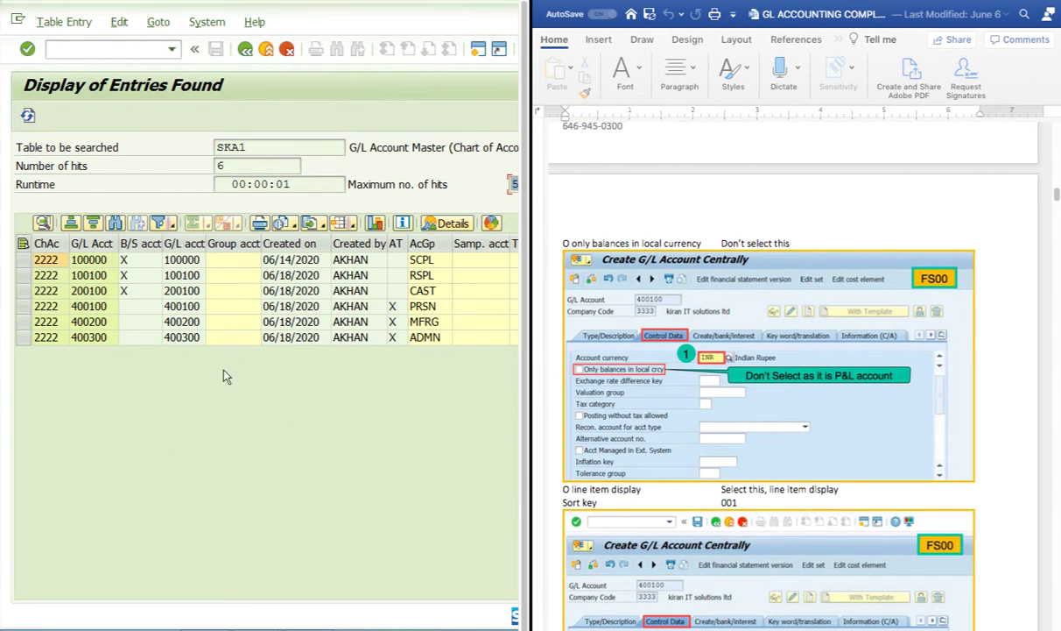
Step: Examine the SKA1 entries' account numbers, balance sheet indicators, creation dates, account groups, and short and long texts
click(92, 258)
key(Down)
key(Down)
key(Down)
key(Down)
key(Down)
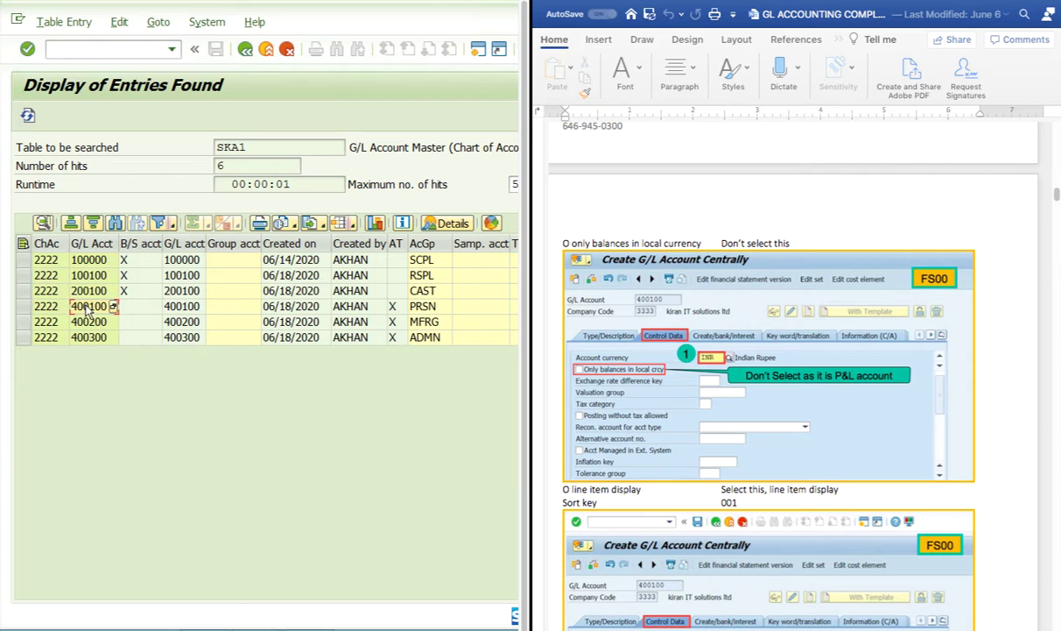
click(136, 248)
click(137, 261)
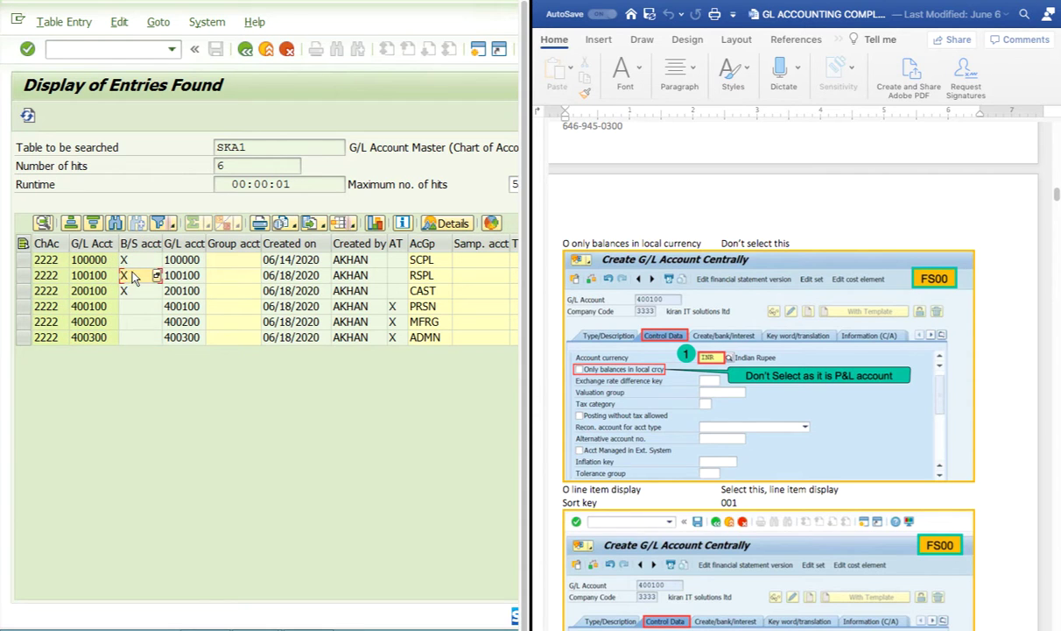
click(136, 276)
click(188, 260)
click(190, 276)
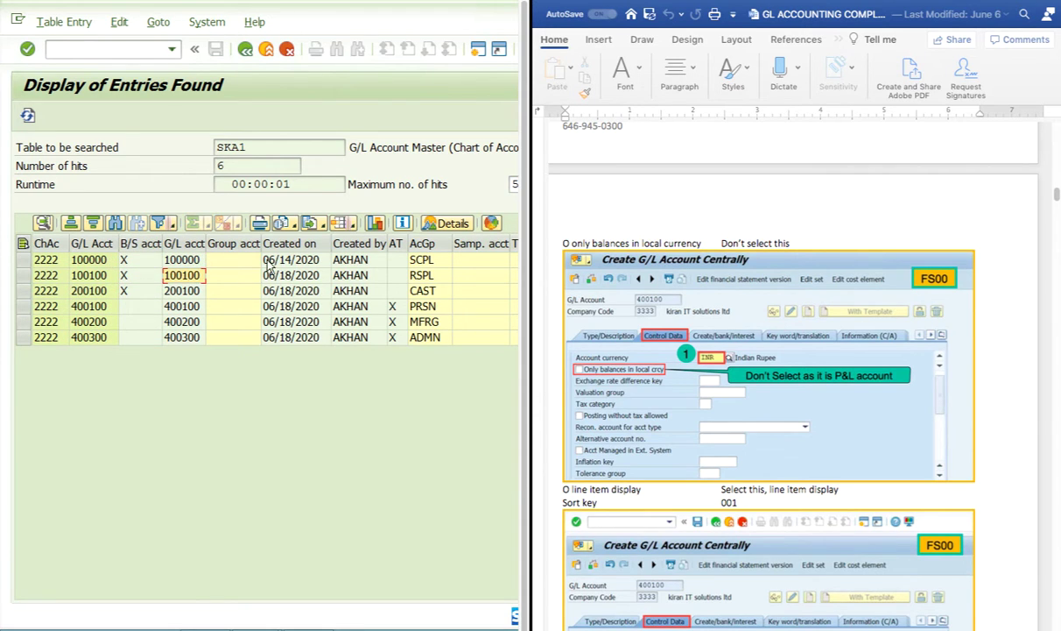
click(230, 259)
click(289, 260)
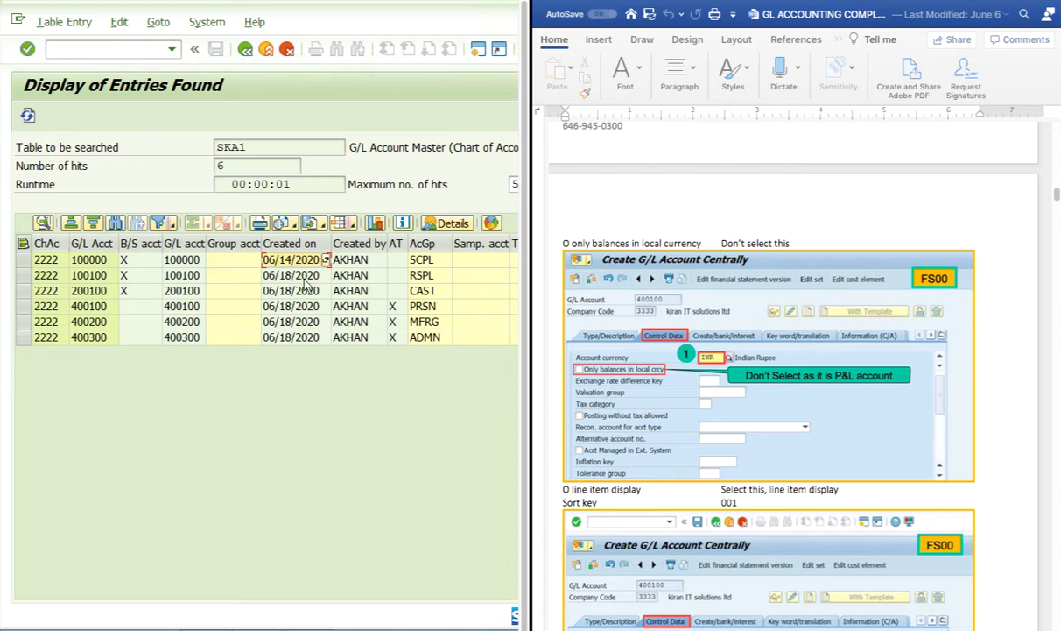
click(412, 260)
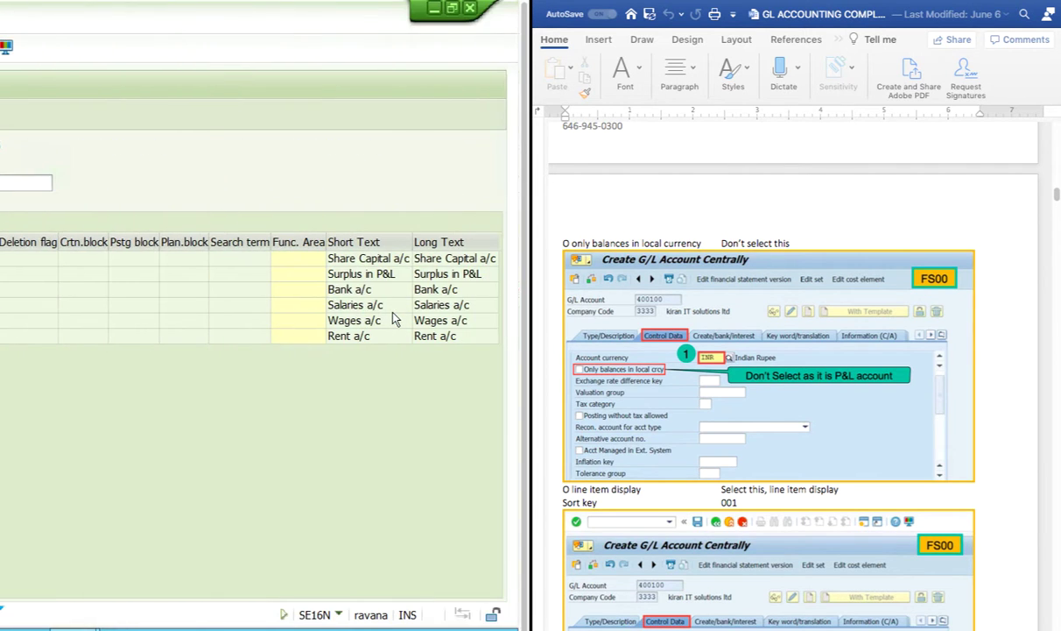
click(356, 260)
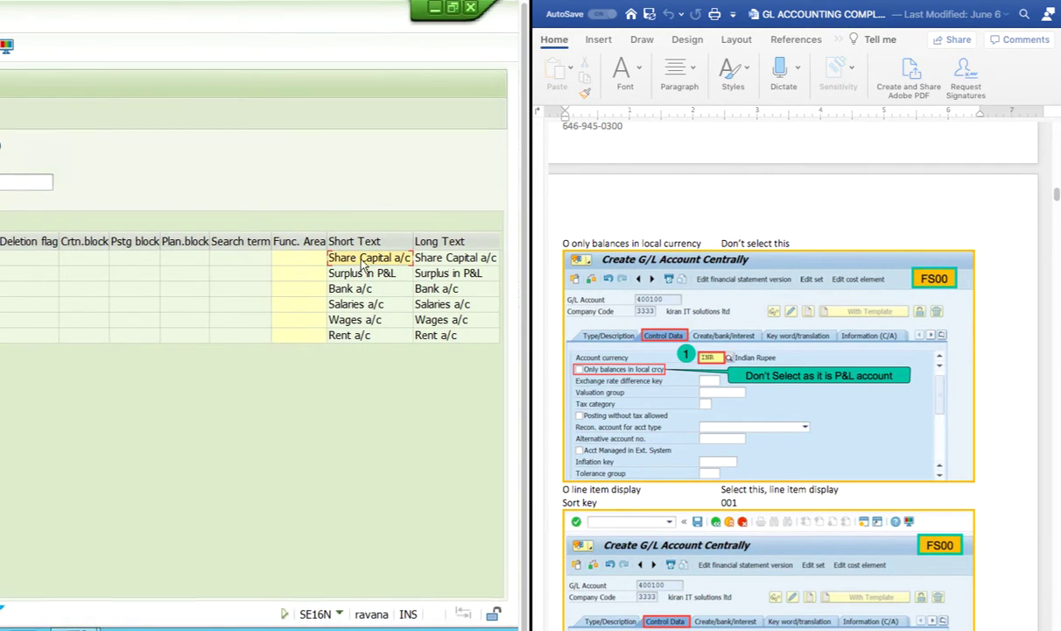
click(450, 259)
Step: Leave the SKA1 results and return to SAP Easy Access with /n
click(172, 47)
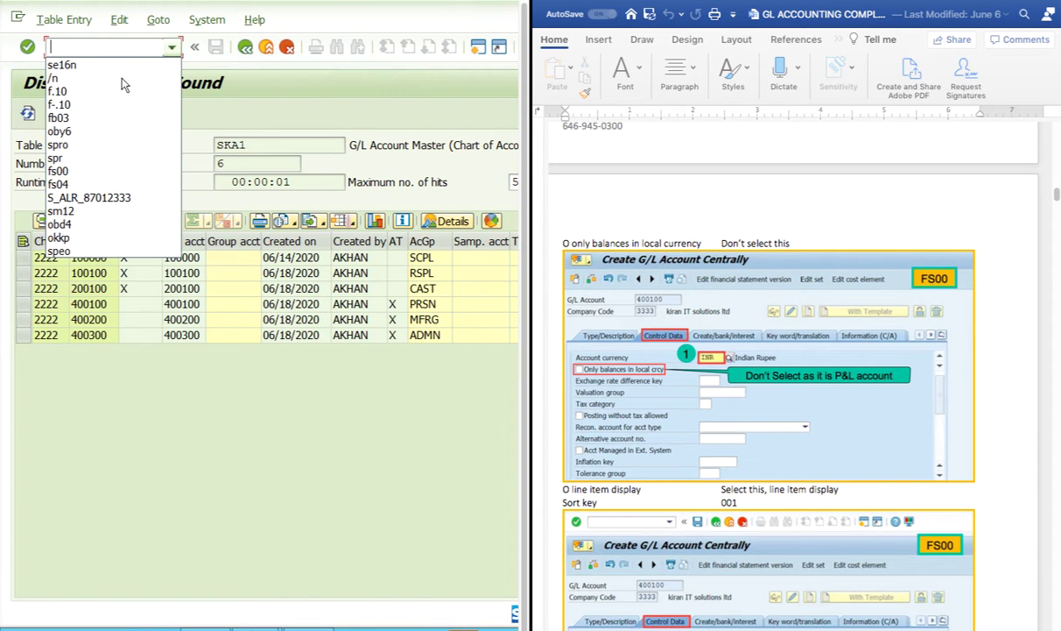
click(61, 80)
click(27, 47)
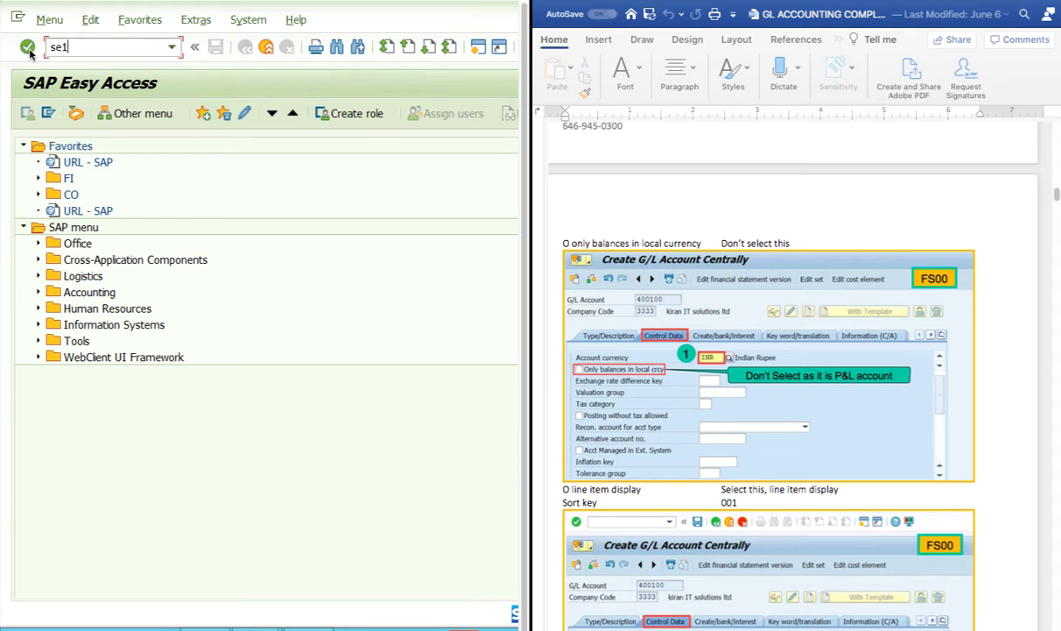
Step: Start SE16N, replace the table in General Table Display with SKB1 and load its selection fields
click(27, 46)
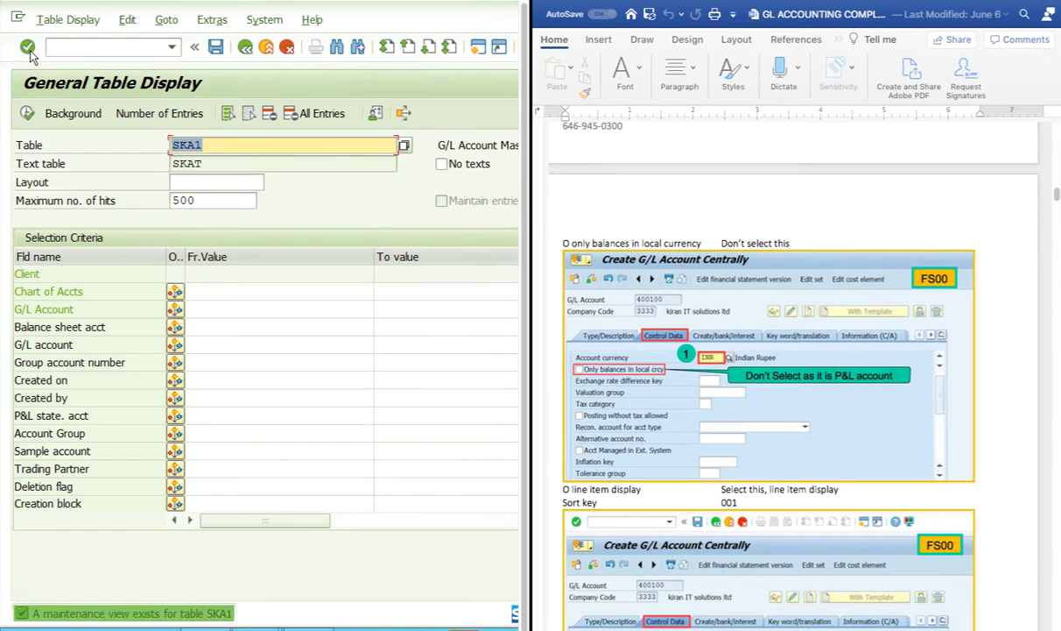
key(BackSpace)
key(BackSpace)
key(BackSpace)
key(BackSpace)
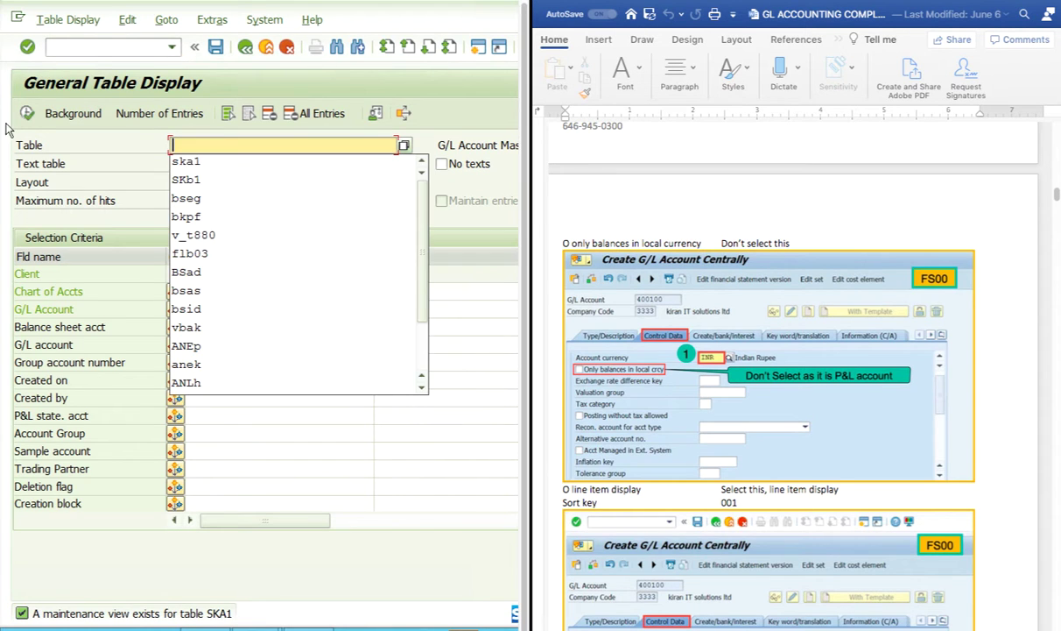
click(257, 177)
click(243, 292)
key(Return)
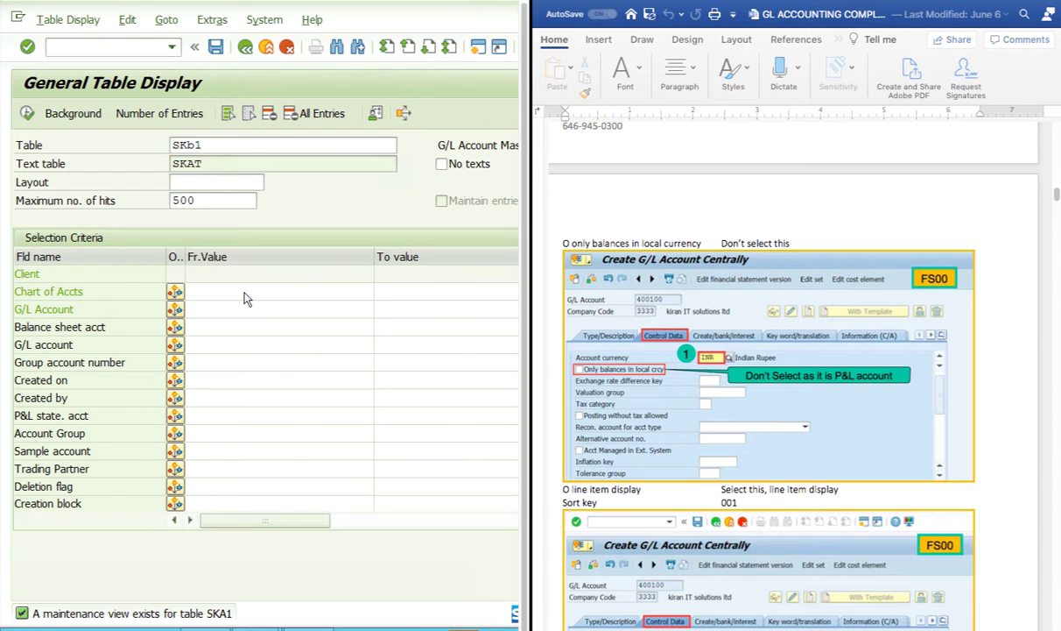
Step: Run the SKB1 table display for company code 2222 and check the entries' field status groups
text(2222)
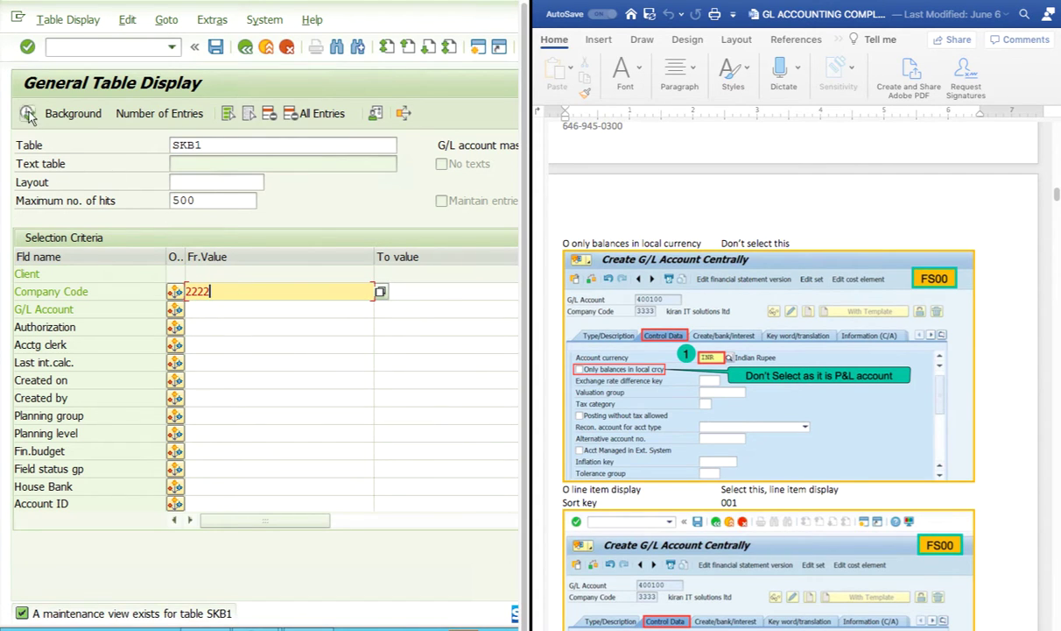
key(F8)
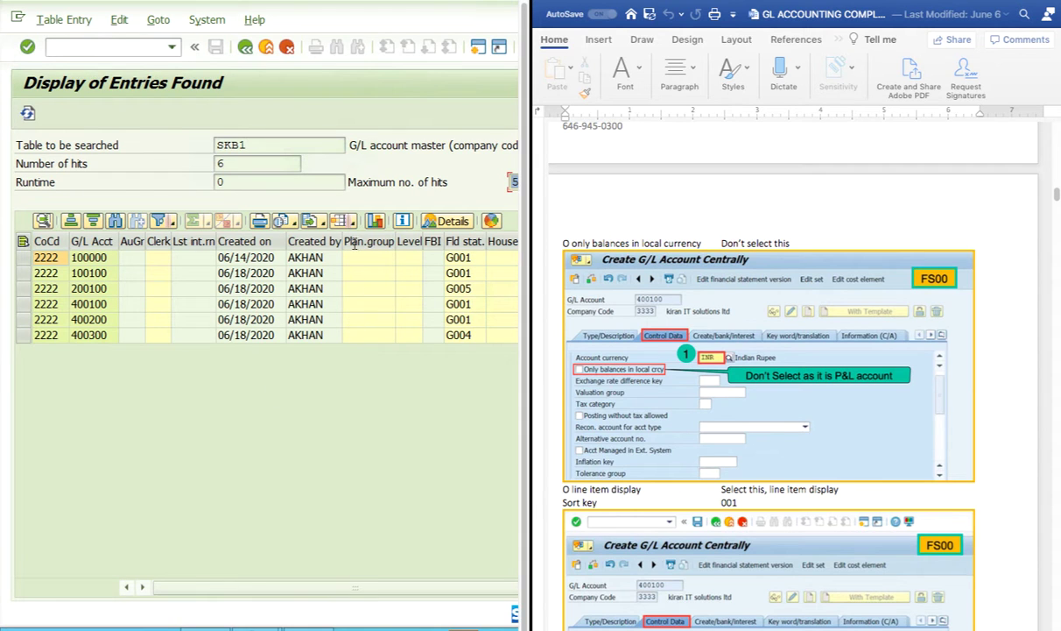
click(467, 261)
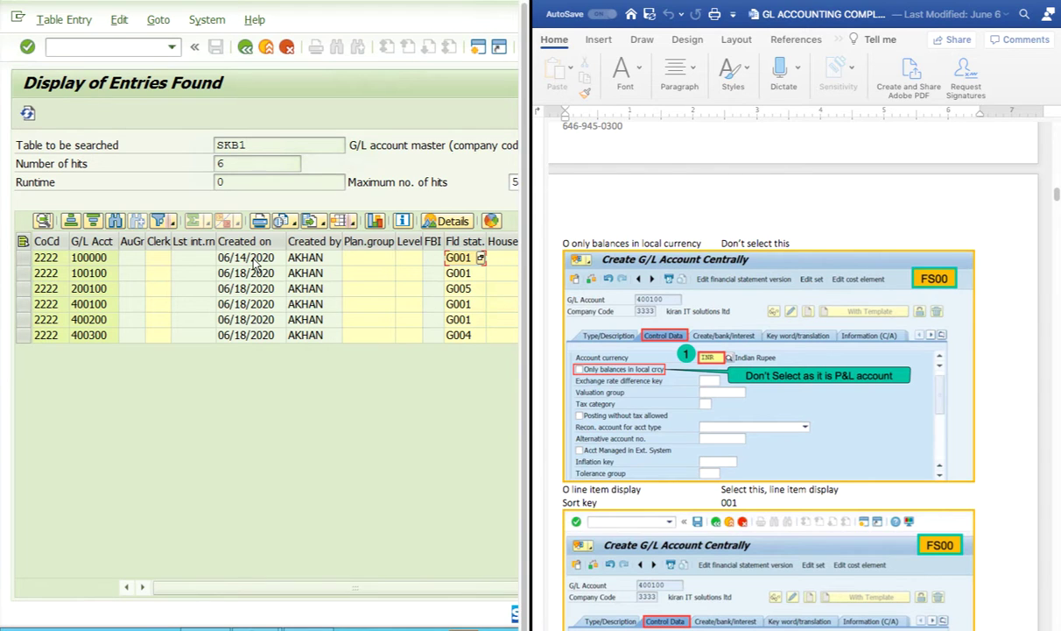
Step: Leave the SKB1 results and return to SAP Easy Access with /n
click(170, 47)
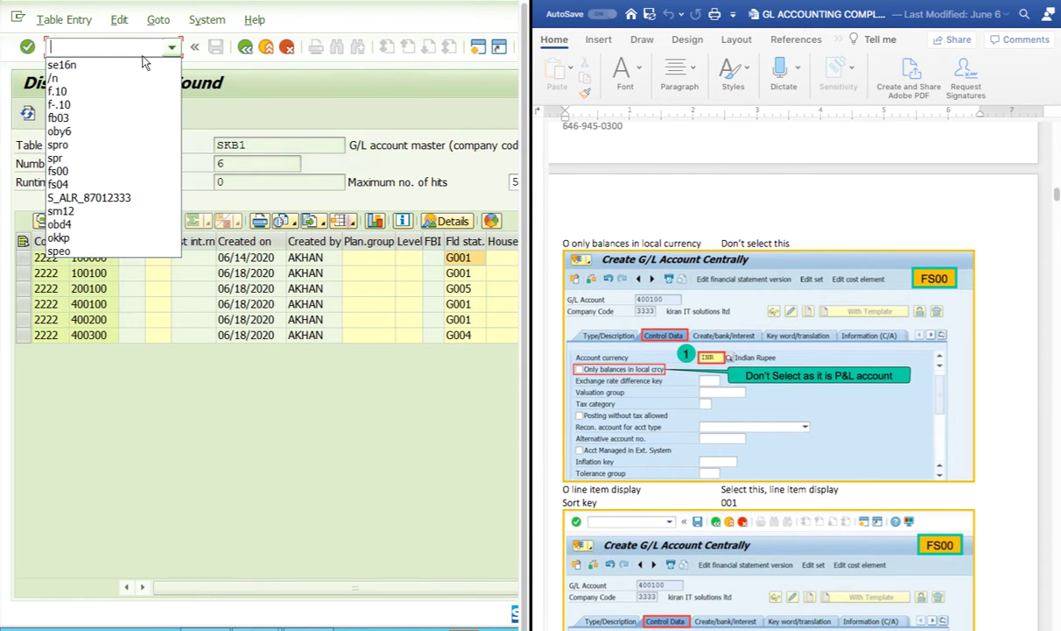
click(54, 78)
key(Return)
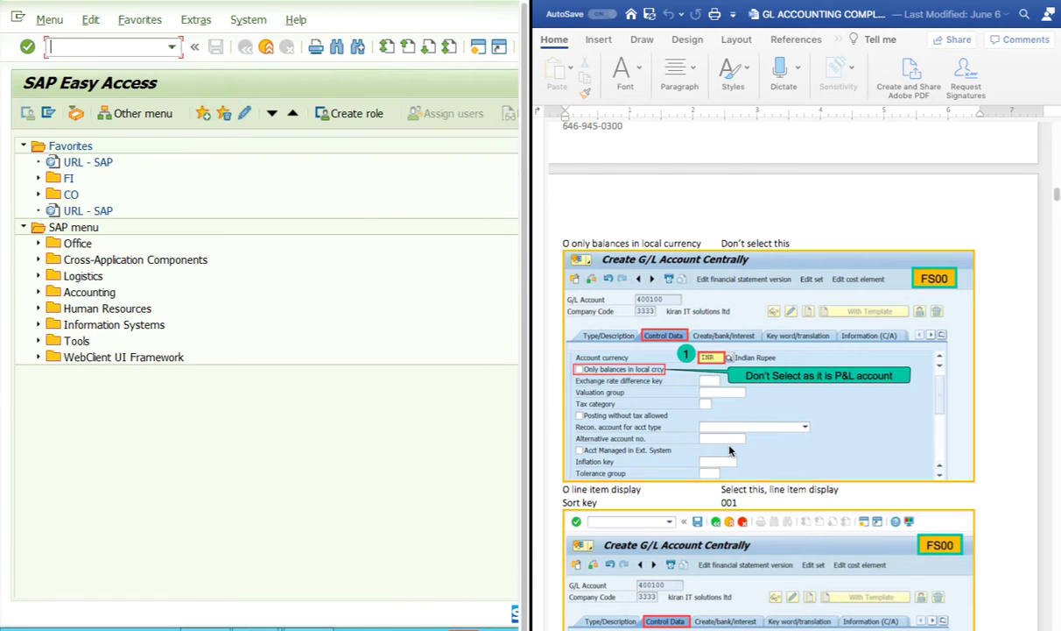
Step: Switch to the Word guide and examine the FS00 creation steps for the wages account 400200 and the rent account 400300
scroll(731, 450, down, 5)
scroll(731, 450, down, 10)
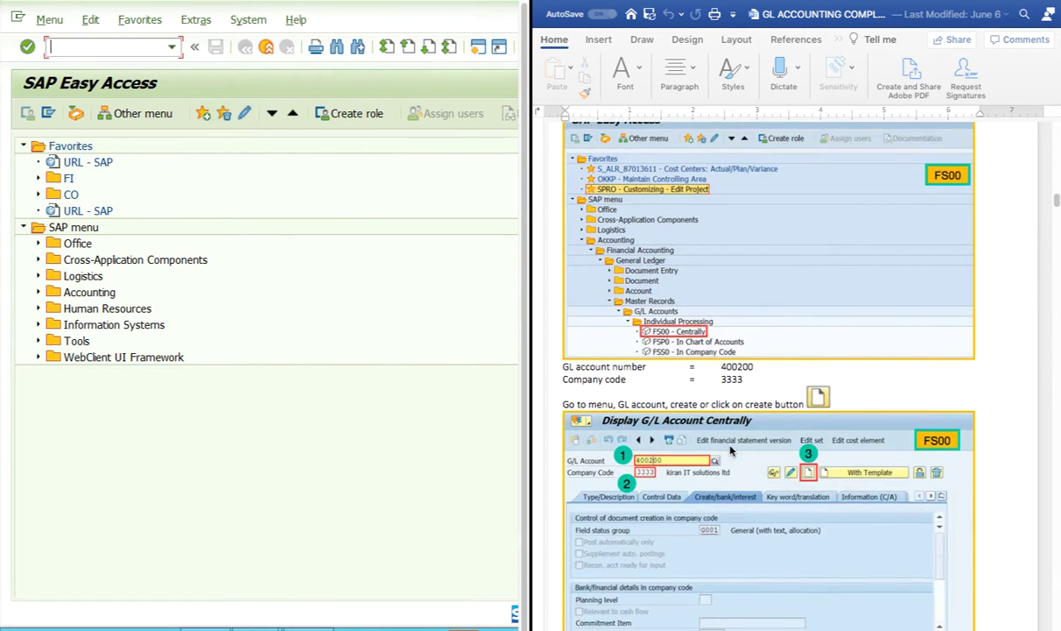
scroll(731, 450, up, 3)
scroll(734, 448, down, 4)
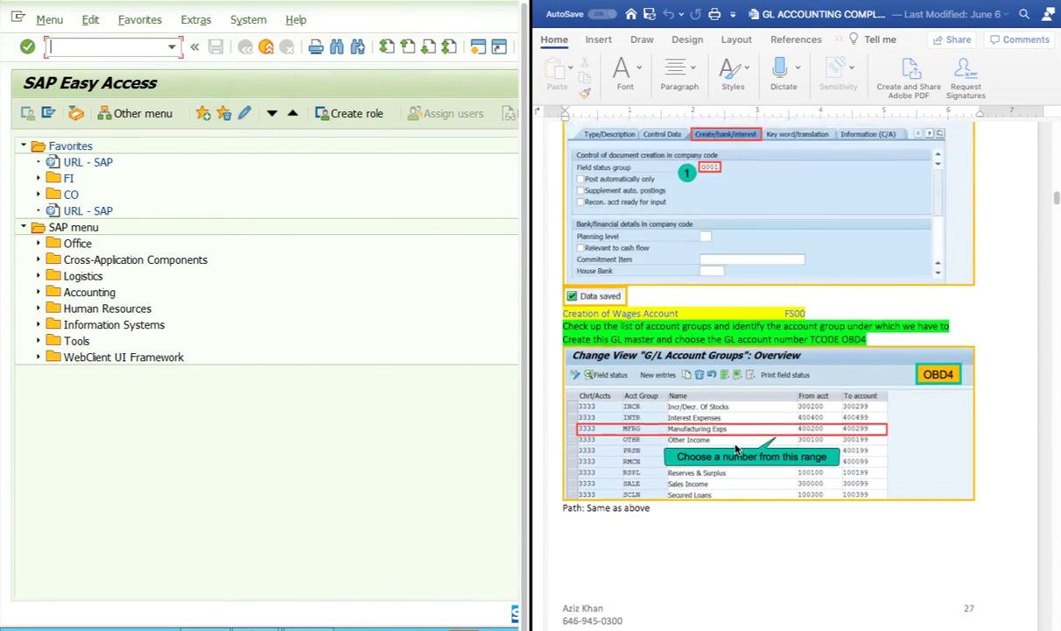
scroll(734, 448, down, 20)
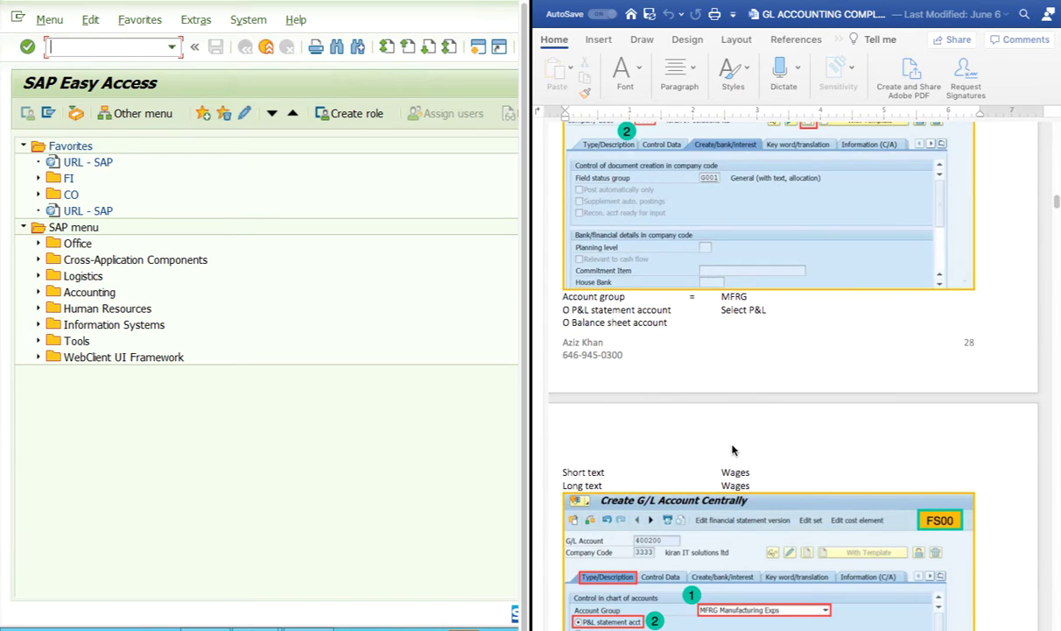
scroll(734, 449, down, 20)
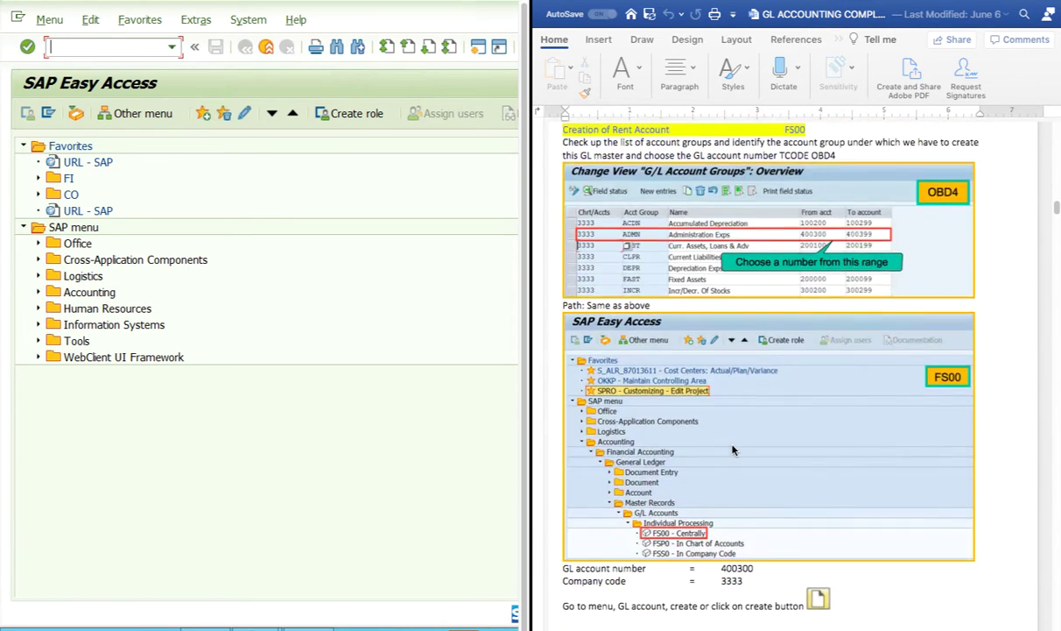
scroll(734, 450, down, 20)
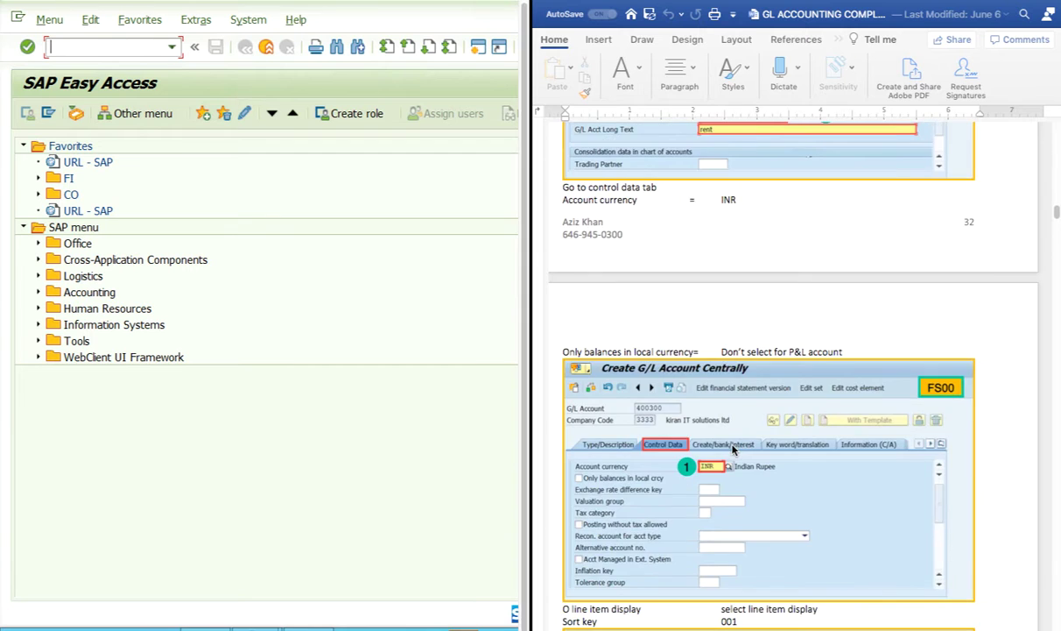
scroll(734, 449, down, 5)
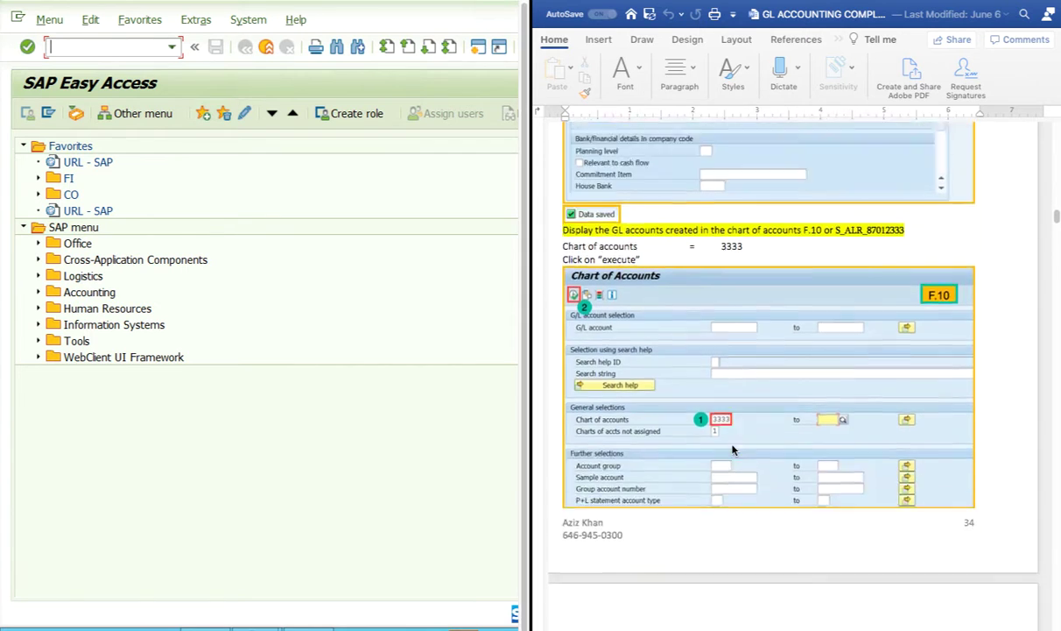
Step: Recheck the guide's rent account section and review how F.10 and SE16N tables SKA1 and SKB1 display the created G/L accounts
scroll(734, 450, up, 12)
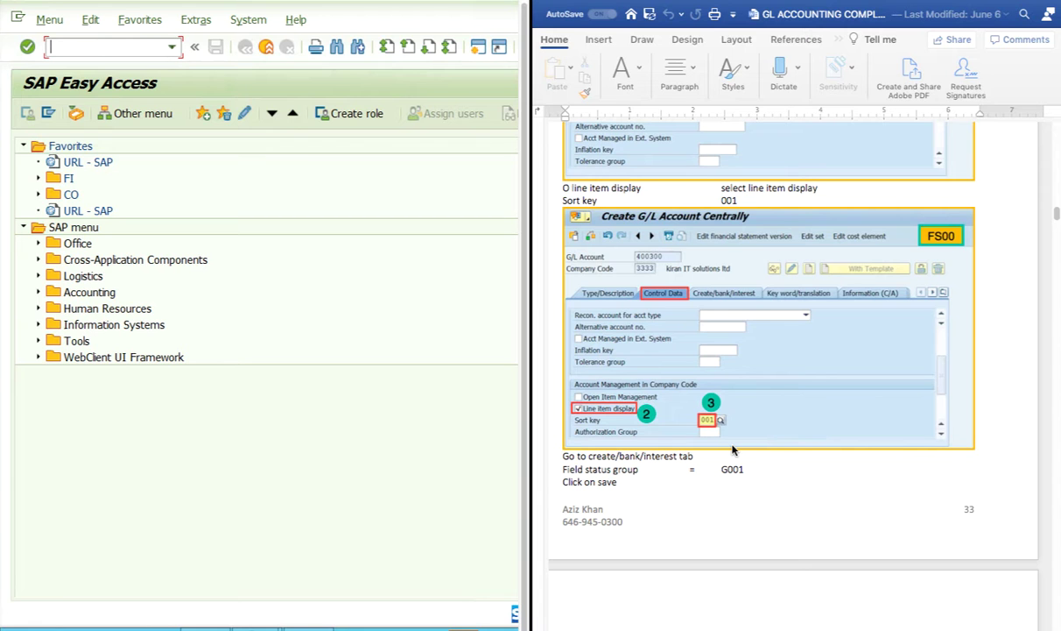
scroll(734, 449, up, 20)
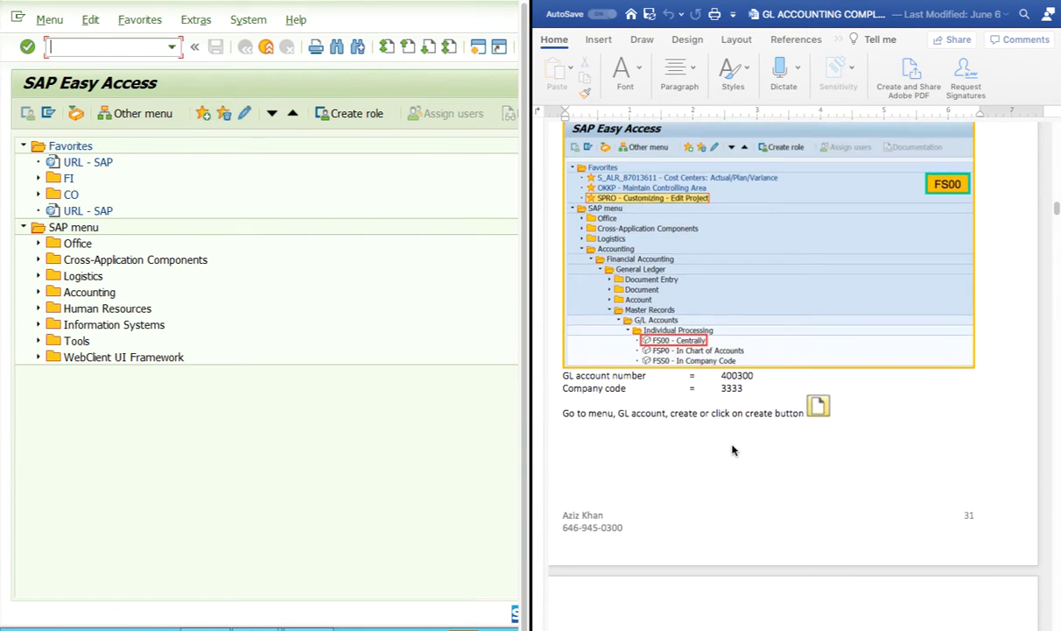
scroll(734, 449, down, 5)
scroll(734, 450, down, 10)
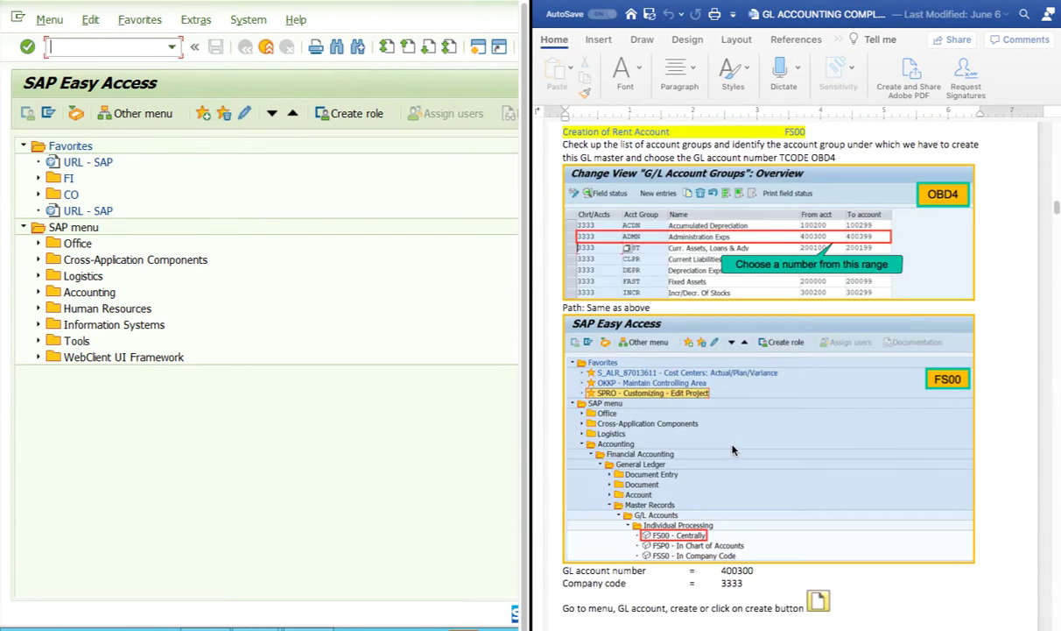
scroll(734, 449, down, 15)
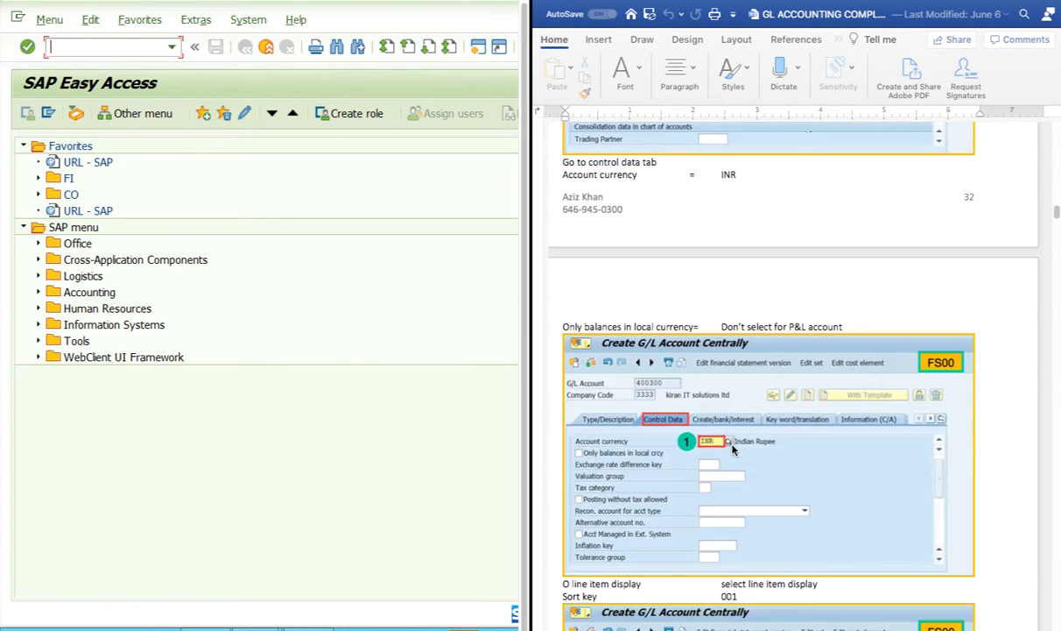
scroll(734, 449, down, 15)
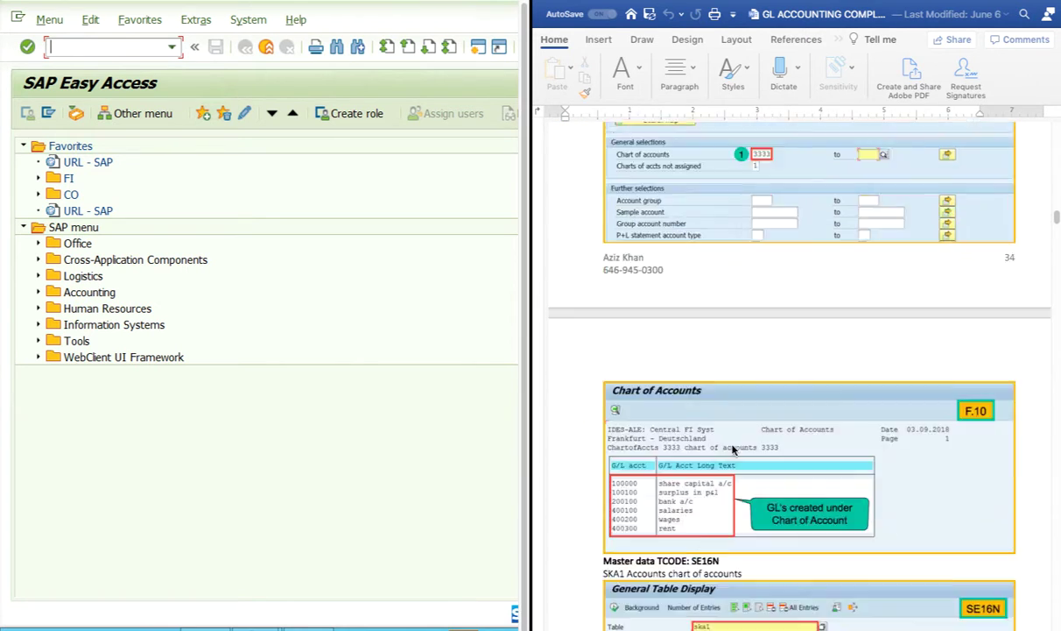
scroll(734, 449, down, 15)
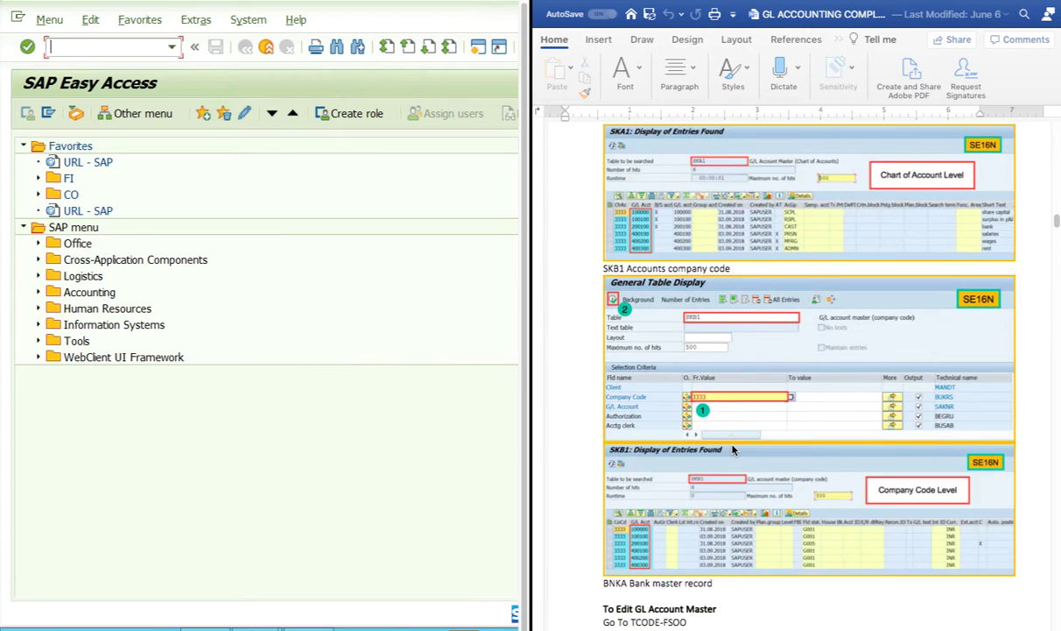
Step: Examine the guide's instructions for editing, displaying changes to, blocking, unblocking and deleting G/L accounts with FS00 and FS04
scroll(733, 449, down, 12)
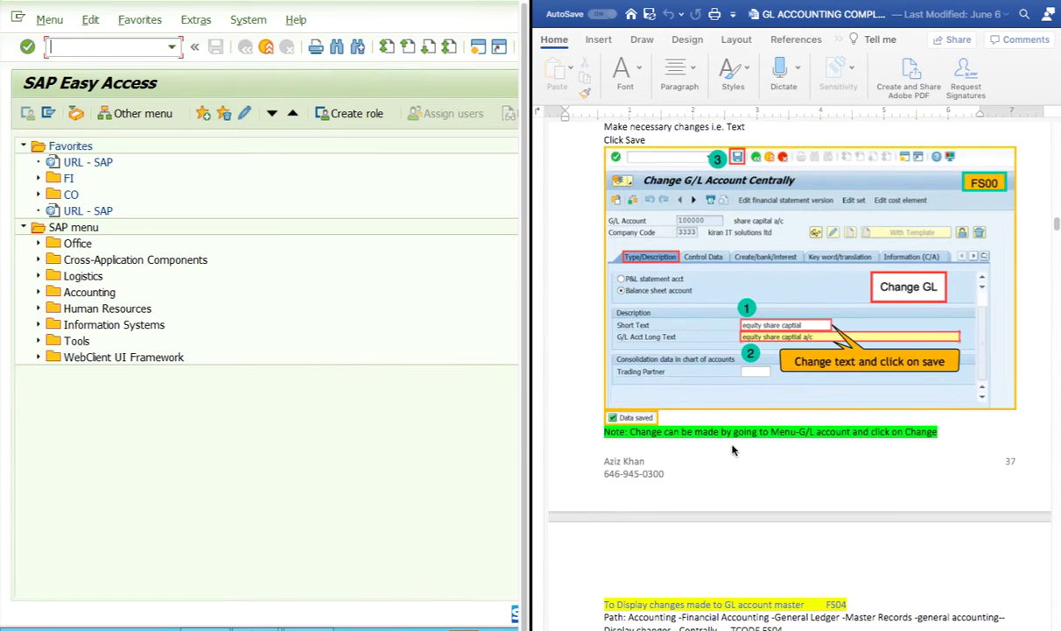
scroll(734, 449, down, 12)
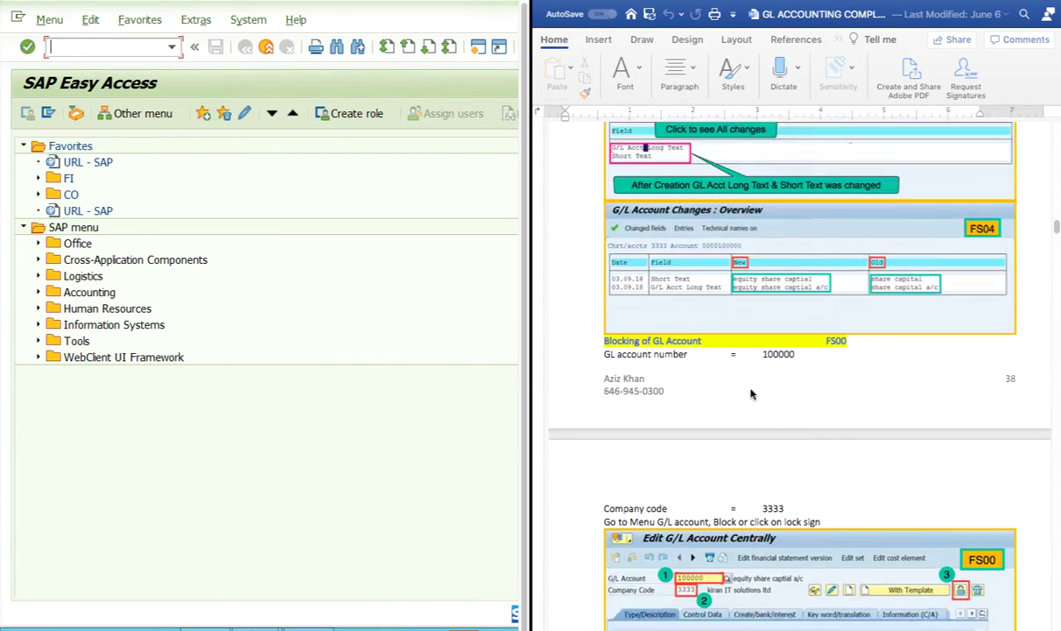
scroll(752, 390, down, 10)
scroll(736, 359, up, 16)
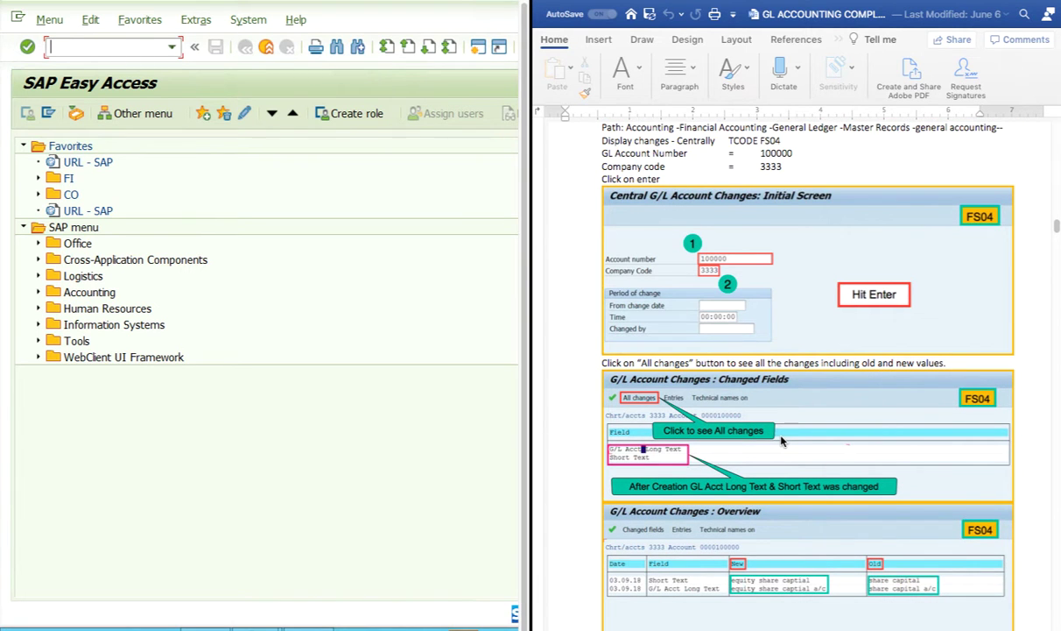
scroll(782, 441, down, 10)
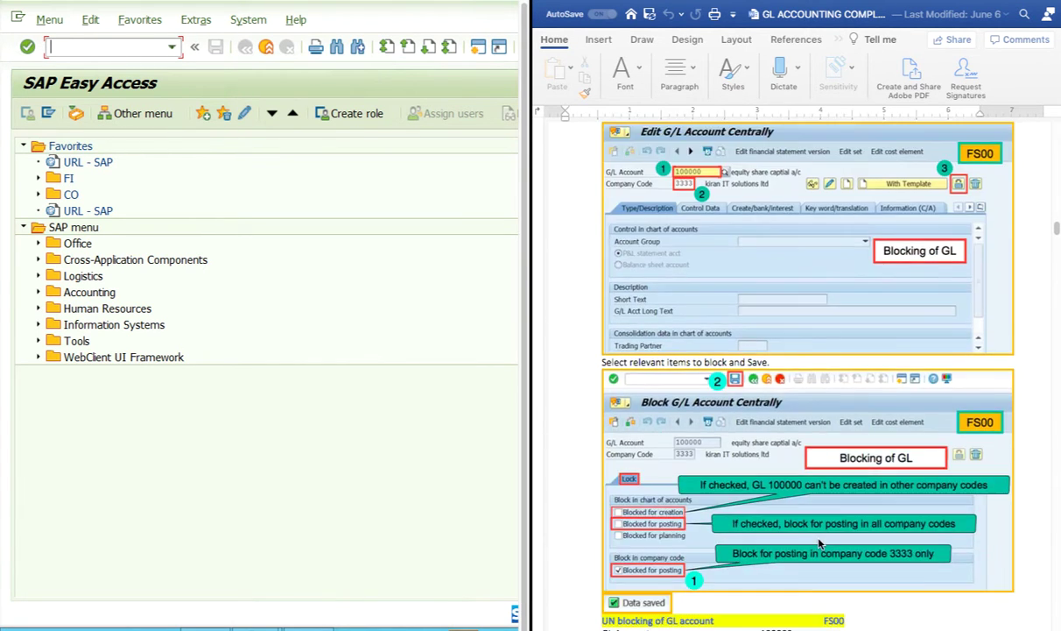
scroll(819, 543, down, 10)
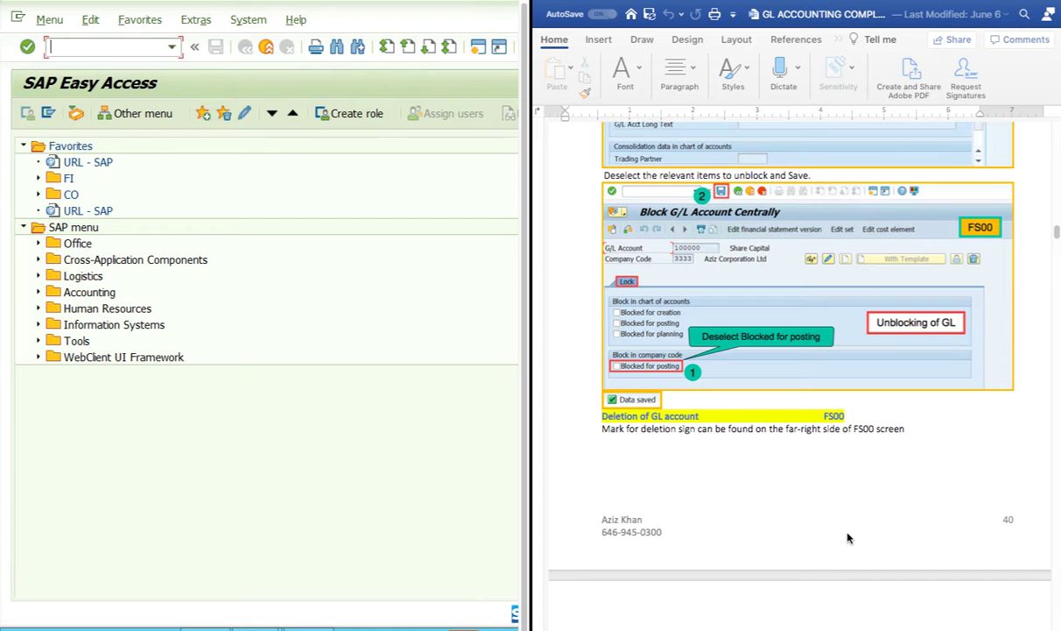
scroll(847, 539, down, 8)
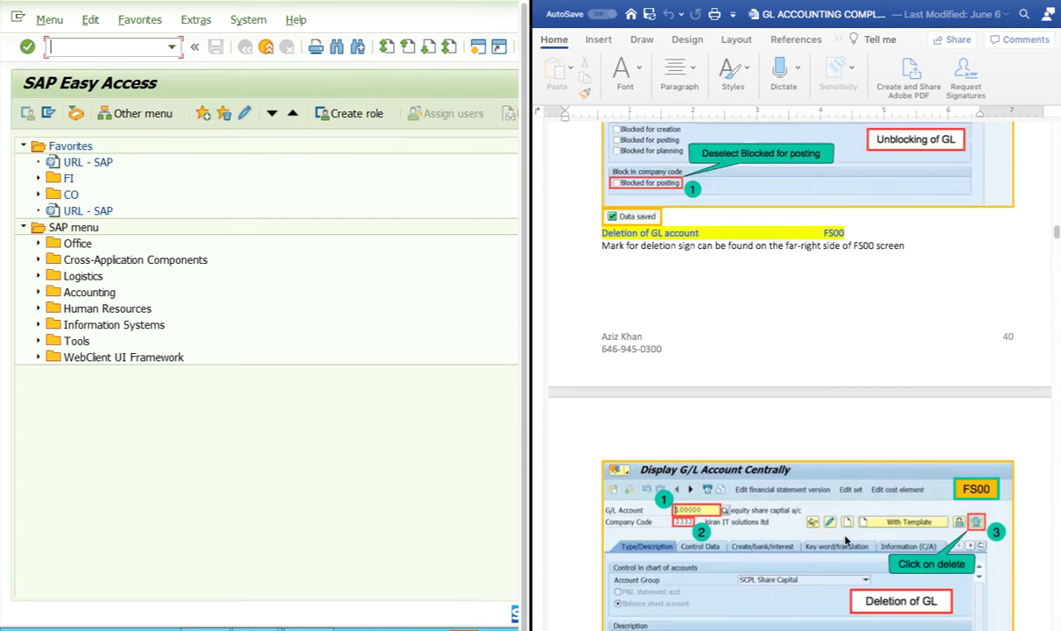
scroll(846, 541, up, 5)
scroll(846, 542, down, 20)
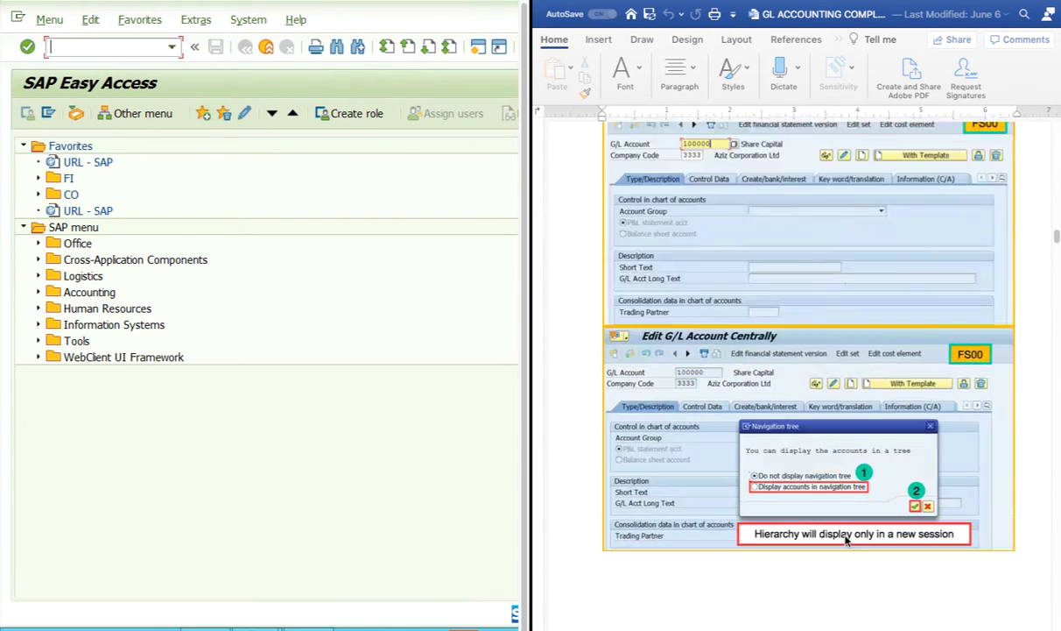
Step: Examine the guide's sections on document splitting, posting a G/L document with F-02 and displaying it with FB03
scroll(846, 541, down, 10)
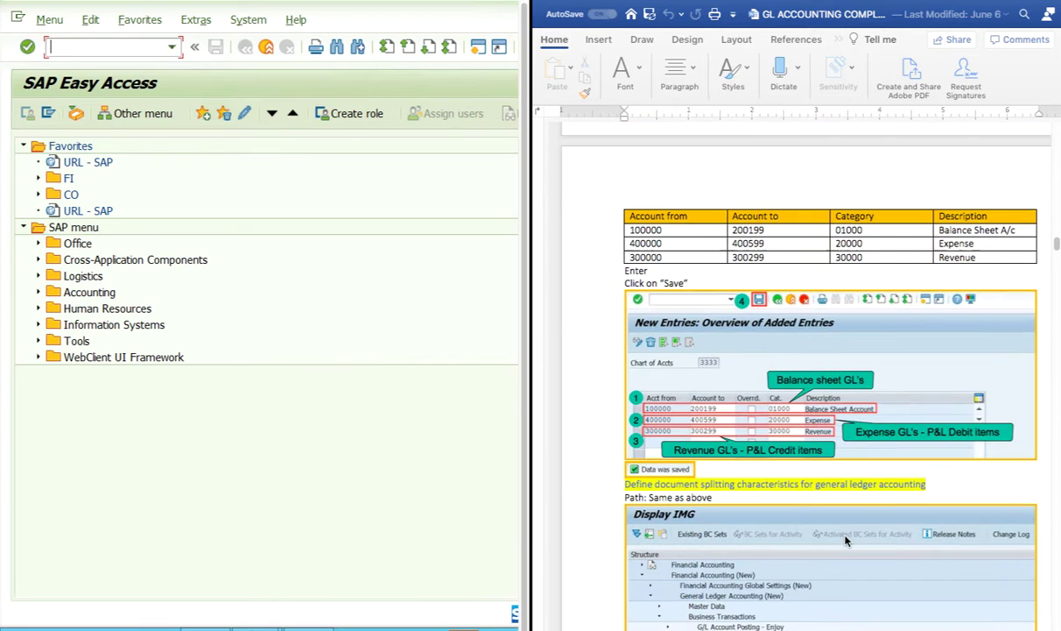
scroll(846, 540, down, 3)
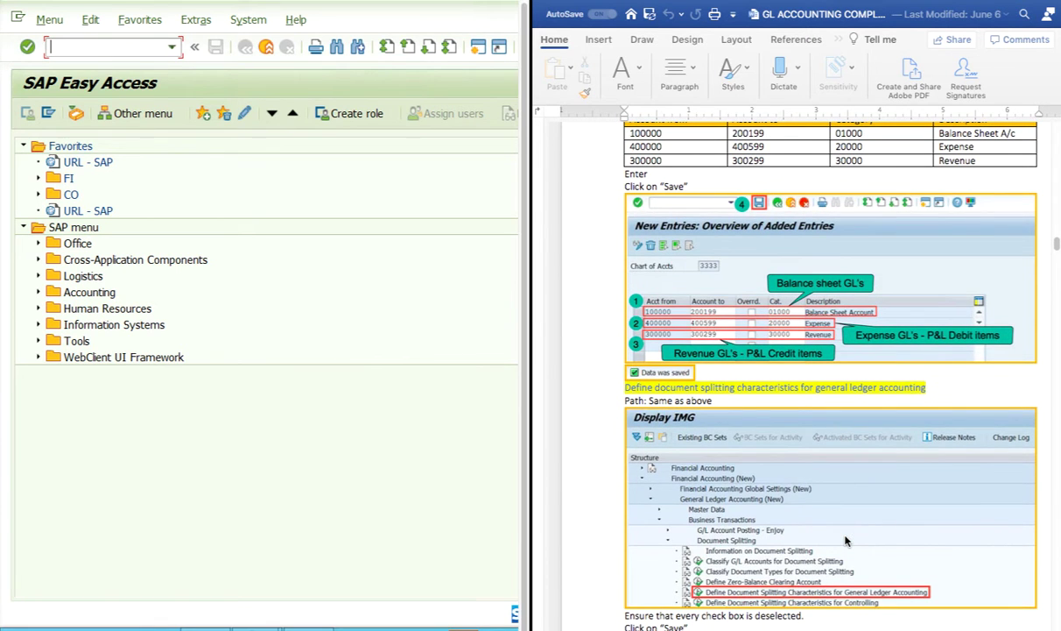
scroll(846, 542, down, 20)
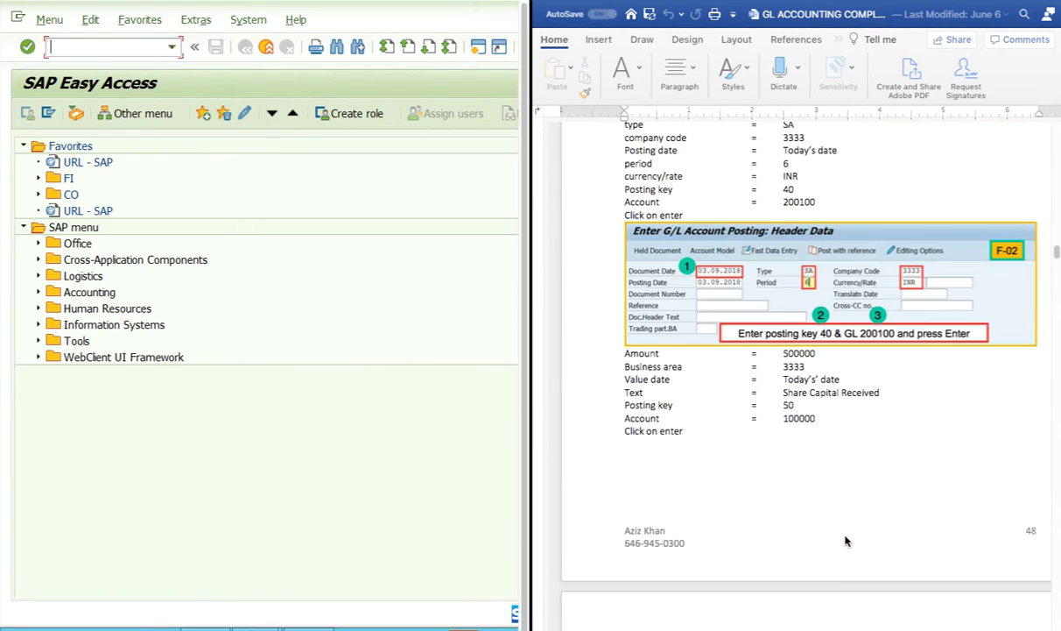
scroll(846, 540, up, 15)
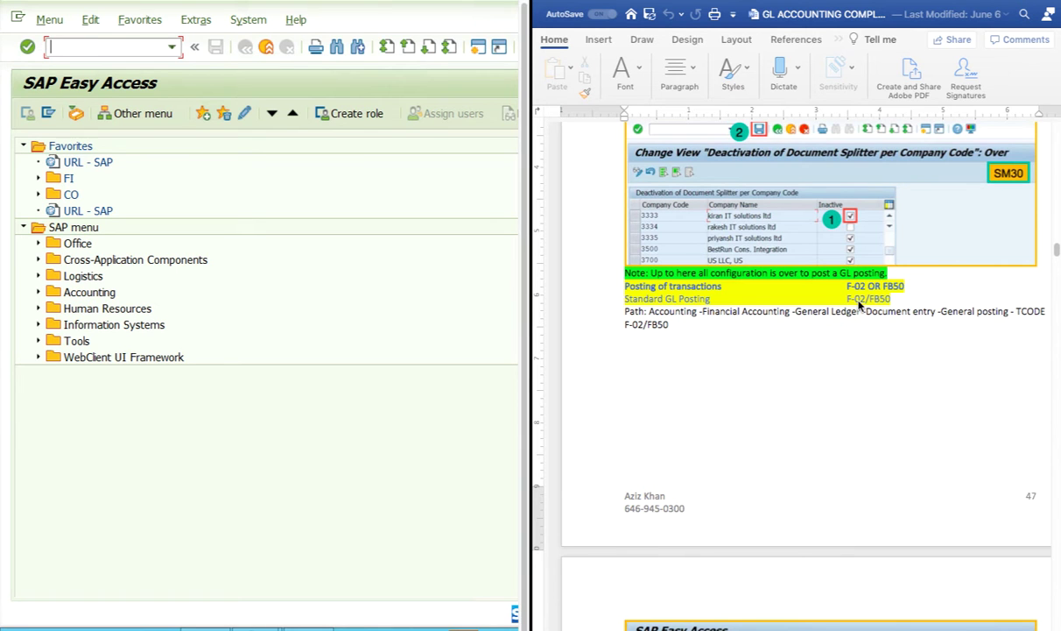
scroll(851, 368, down, 6)
scroll(851, 368, down, 20)
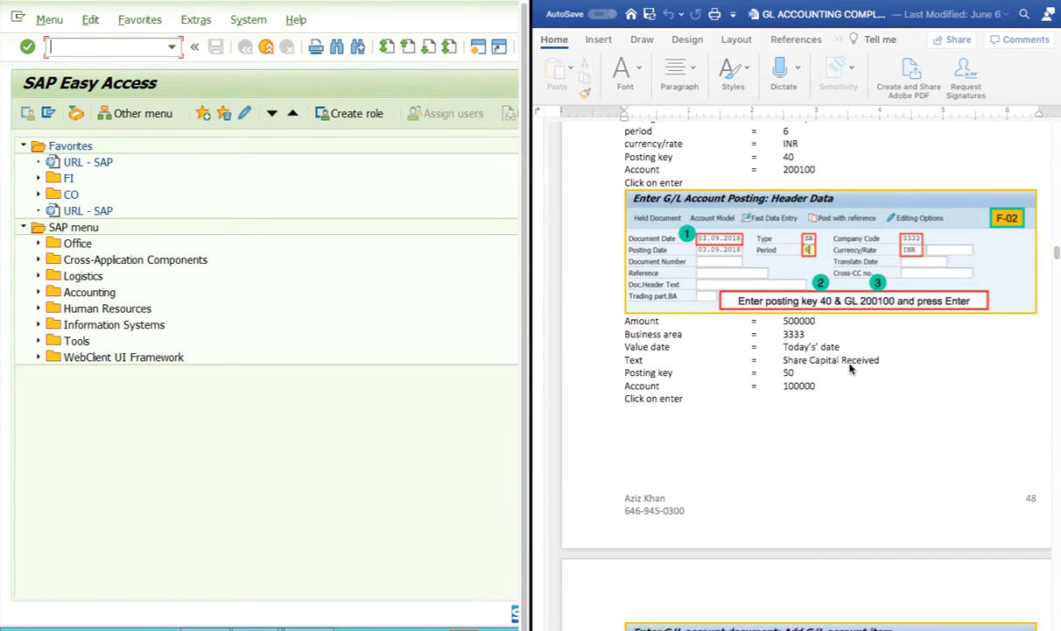
scroll(872, 482, down, 18)
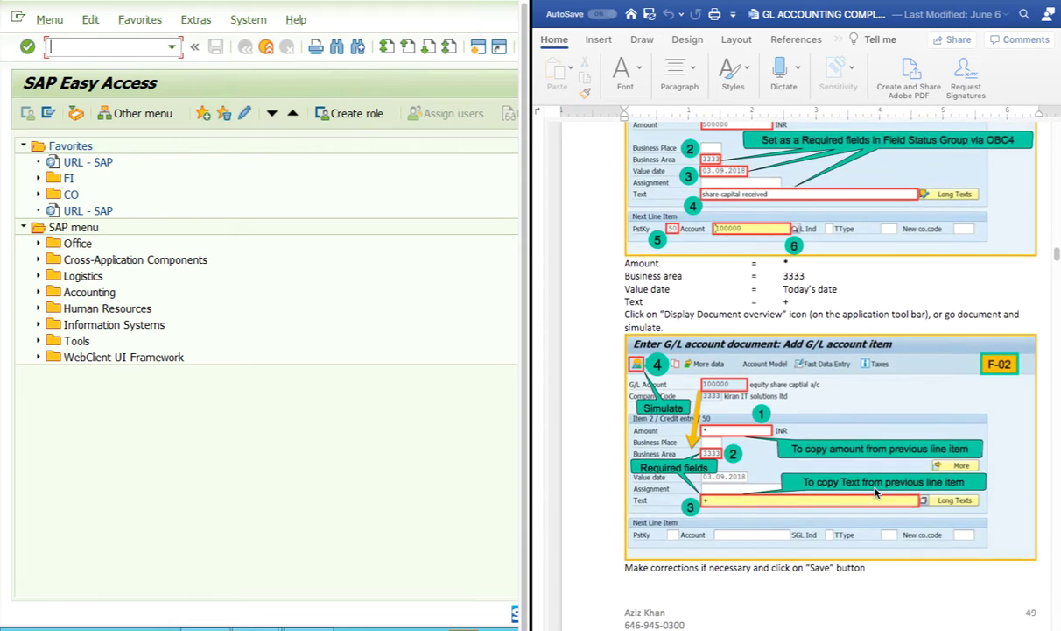
scroll(875, 493, down, 15)
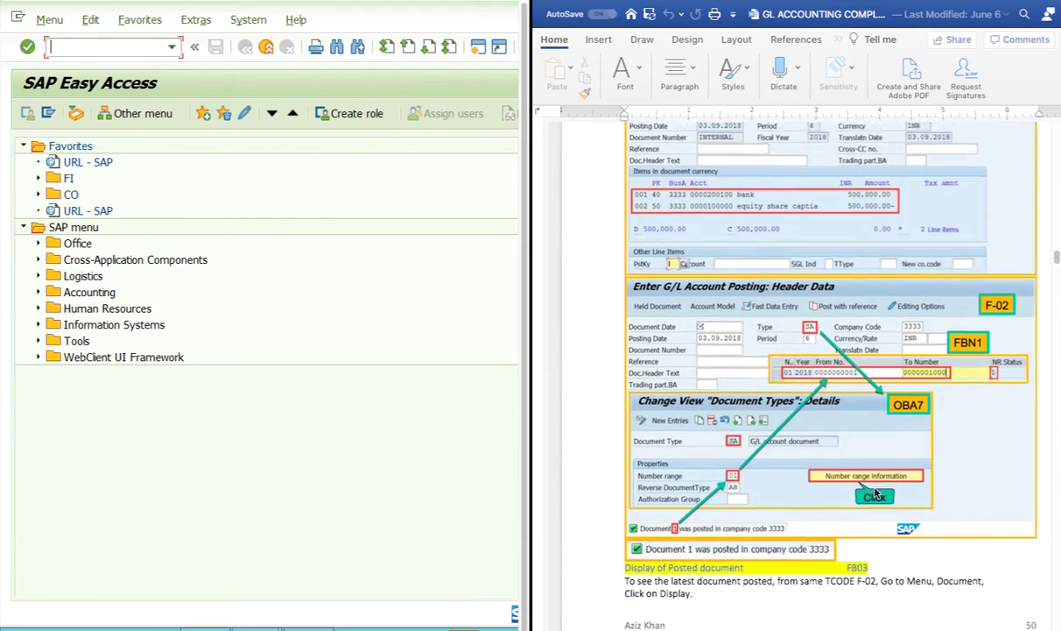
scroll(874, 493, down, 5)
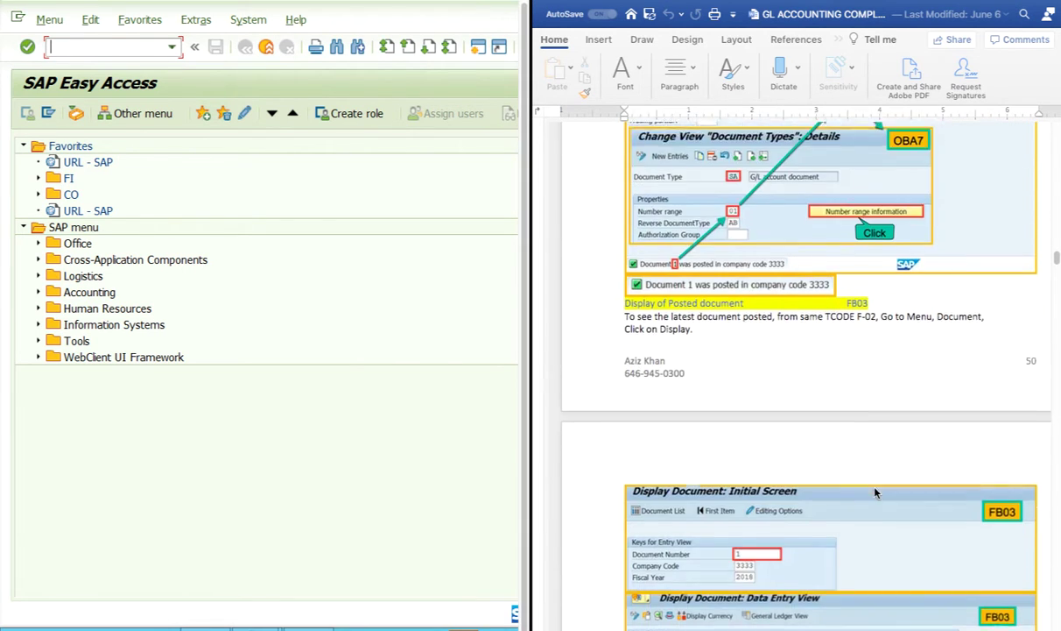
Step: Consult the guide's FB03, FS10N and FBL3N sections and open the G/L account balance display in SAP with transaction FS10N
scroll(880, 476, down, 8)
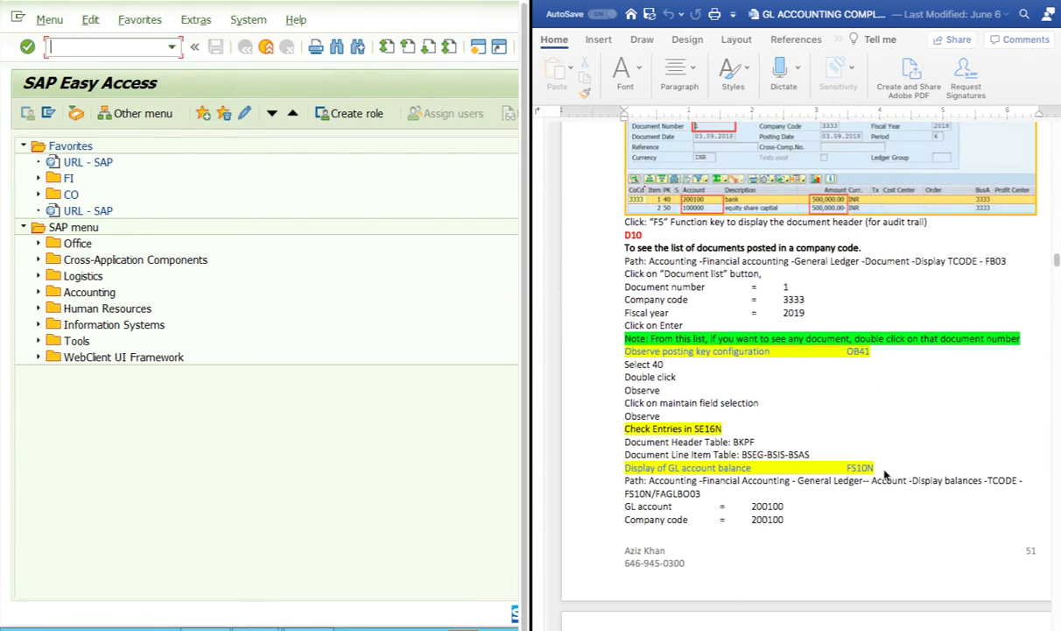
scroll(885, 476, down, 3)
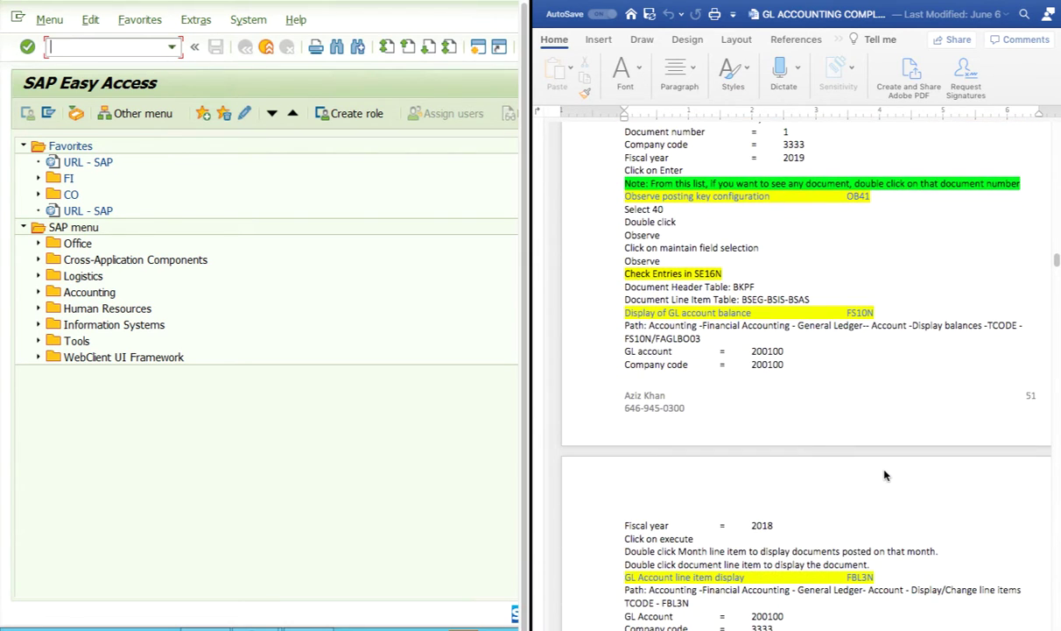
scroll(884, 475, down, 3)
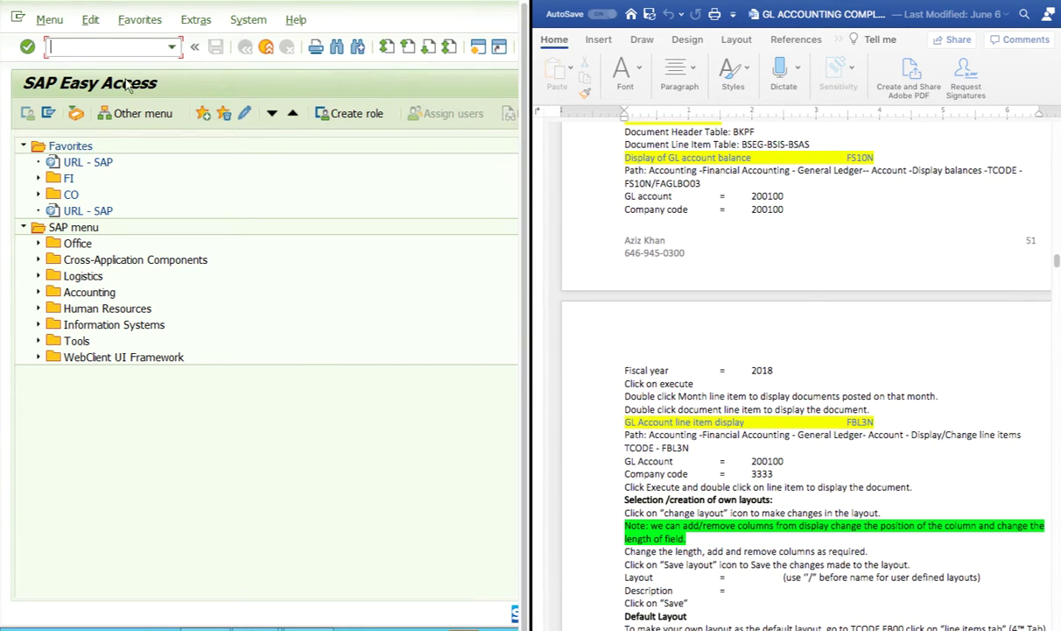
click(129, 43)
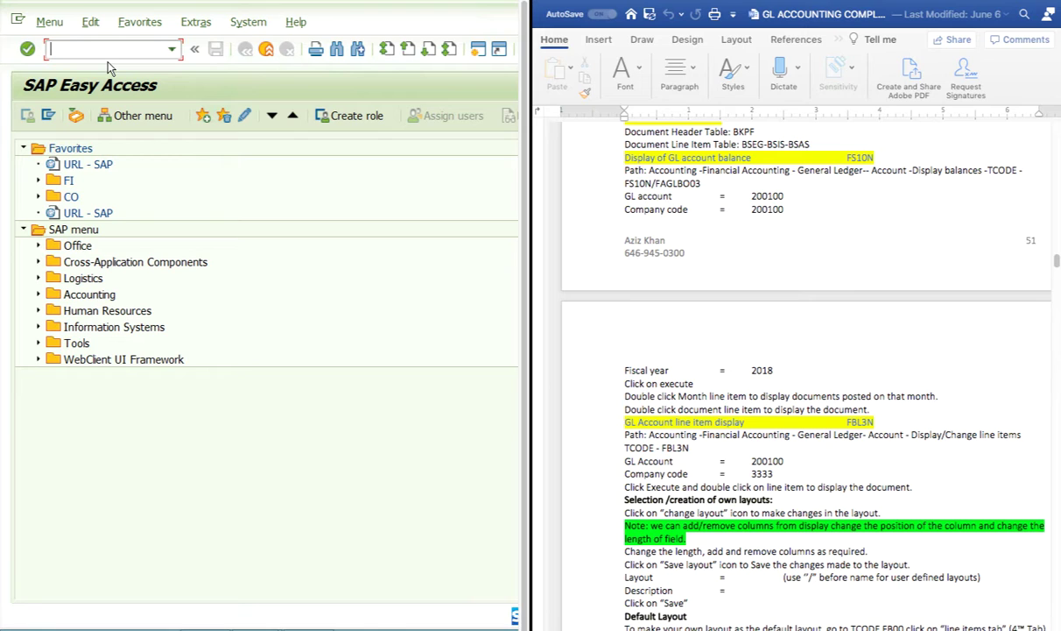
text(fs10n)
key(Return)
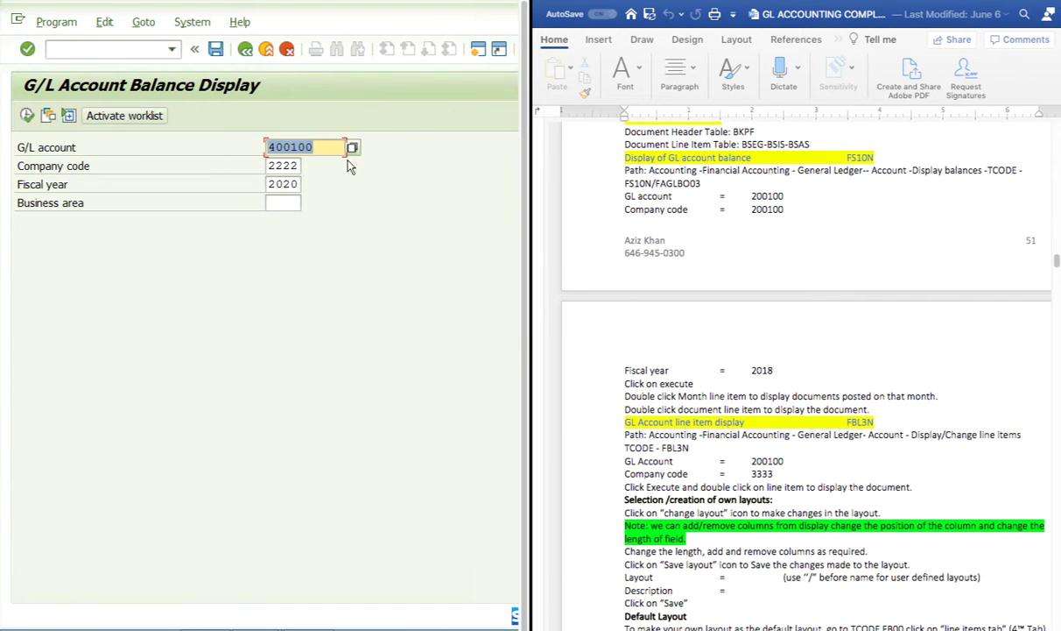
Step: Try to display the balances of G/L account 400100 in company code 2222 for fiscal year 2020
click(344, 147)
drag(323, 147, 246, 147)
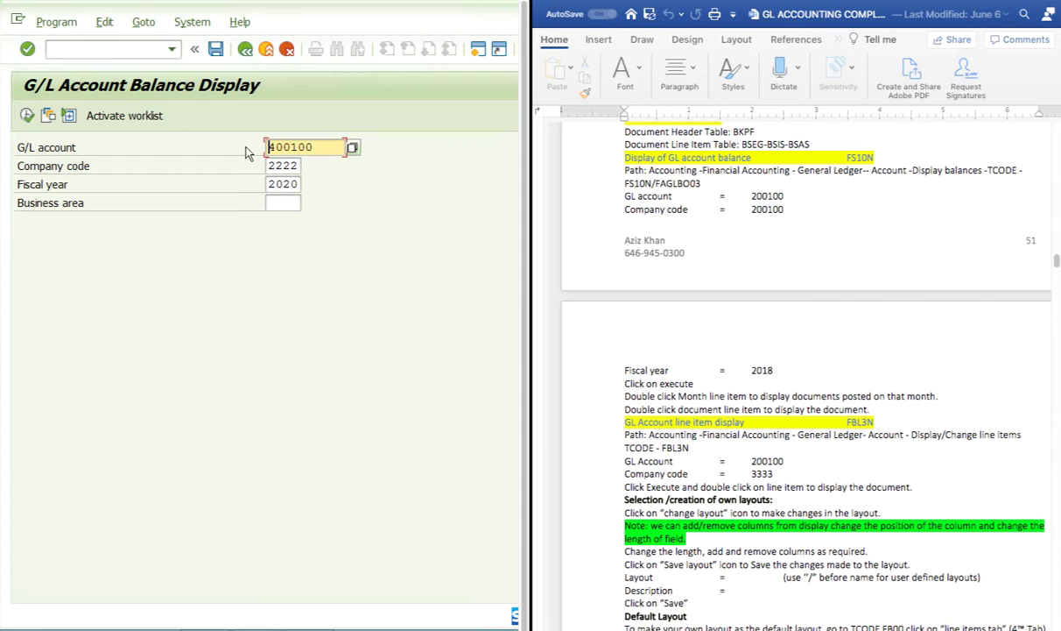
click(27, 114)
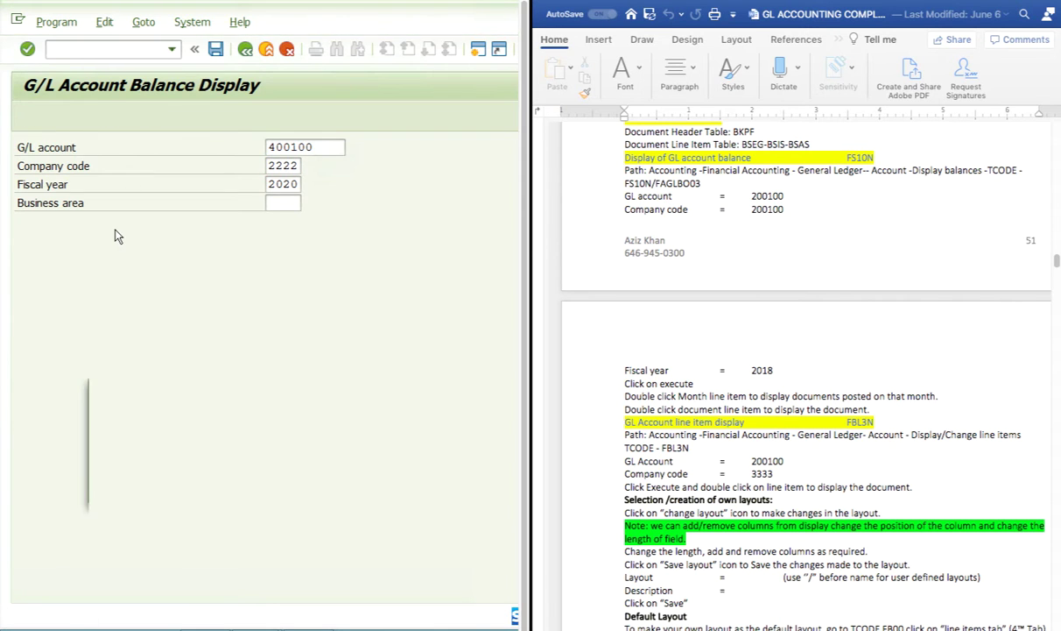
click(506, 488)
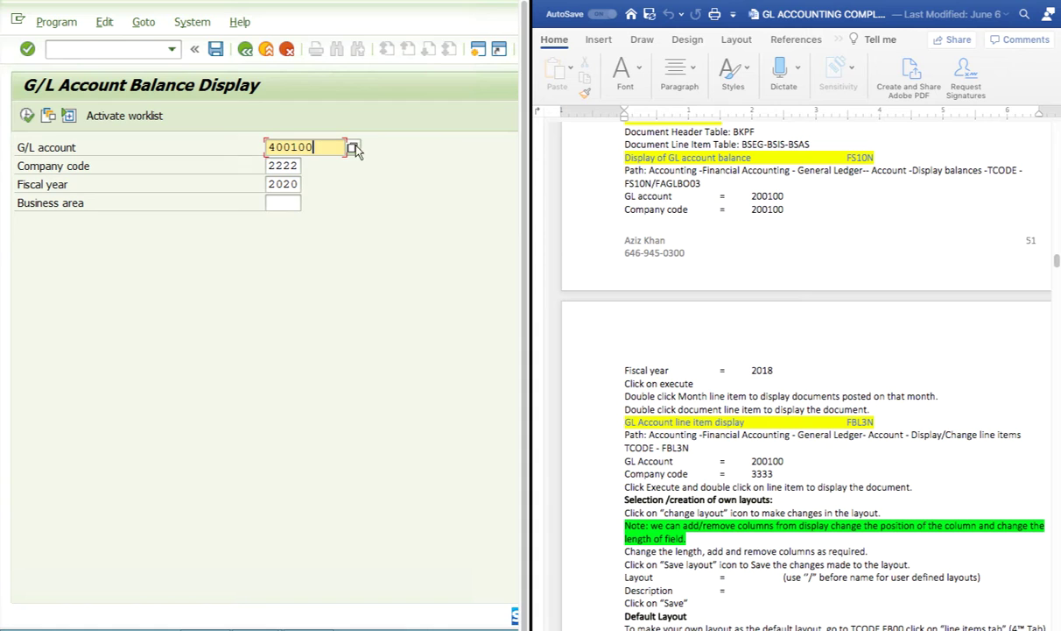
Step: Pick rent account 400300 from the G/L account search for company code 2222 and display its balances for fiscal year 2020
click(352, 147)
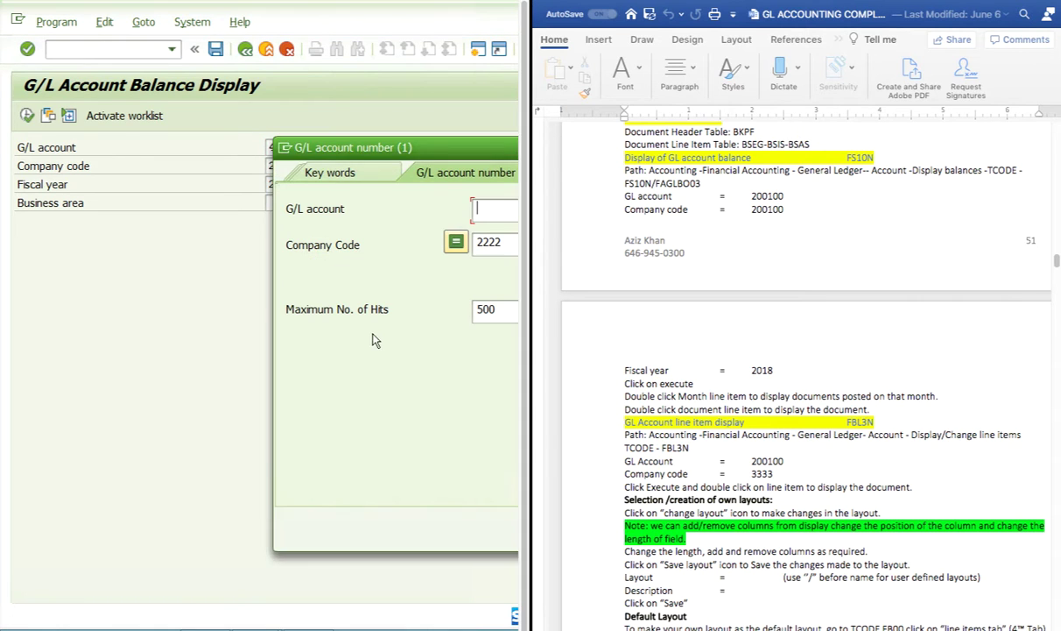
drag(331, 147, 4, 133)
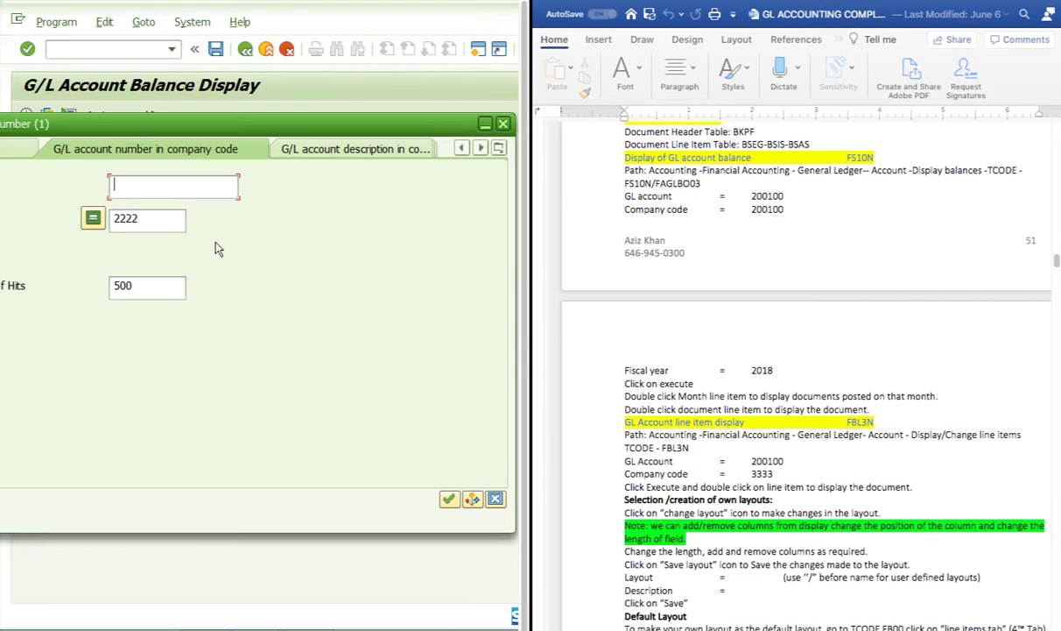
click(450, 500)
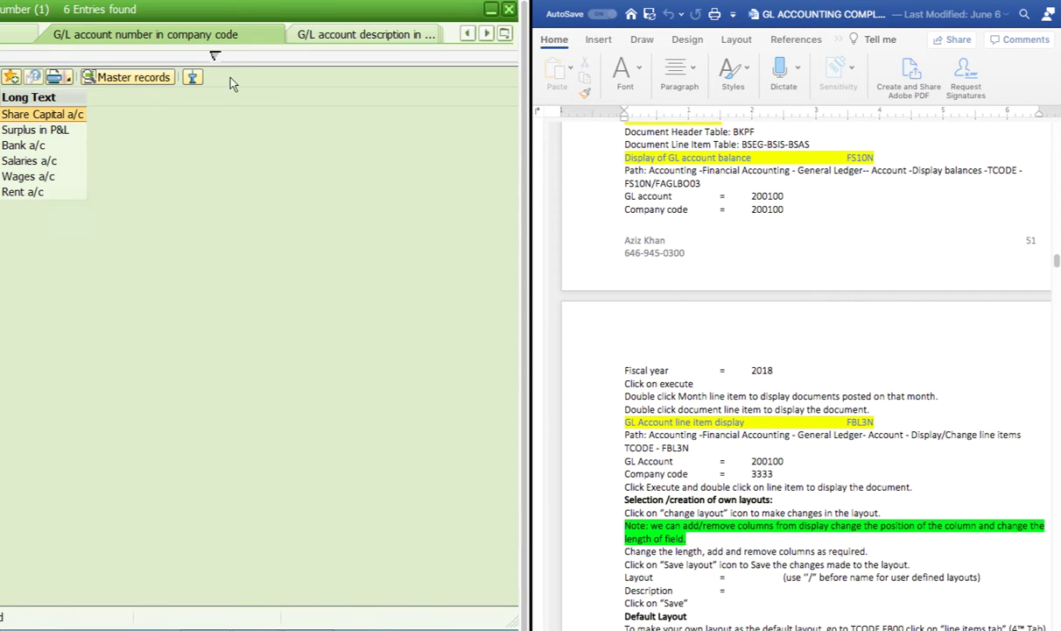
drag(300, 16, 425, 20)
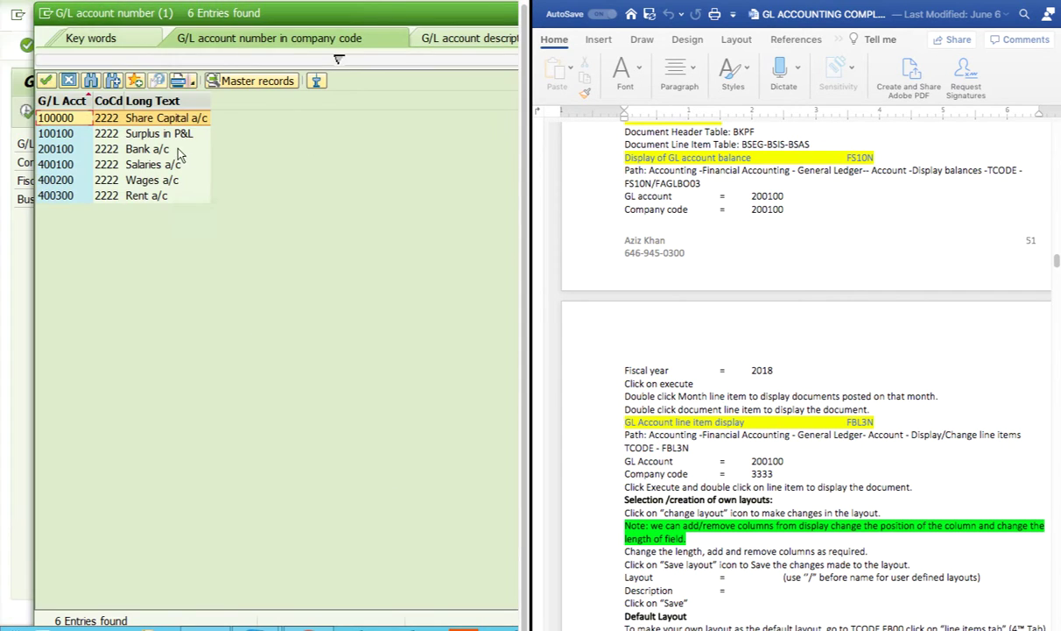
double_click(150, 199)
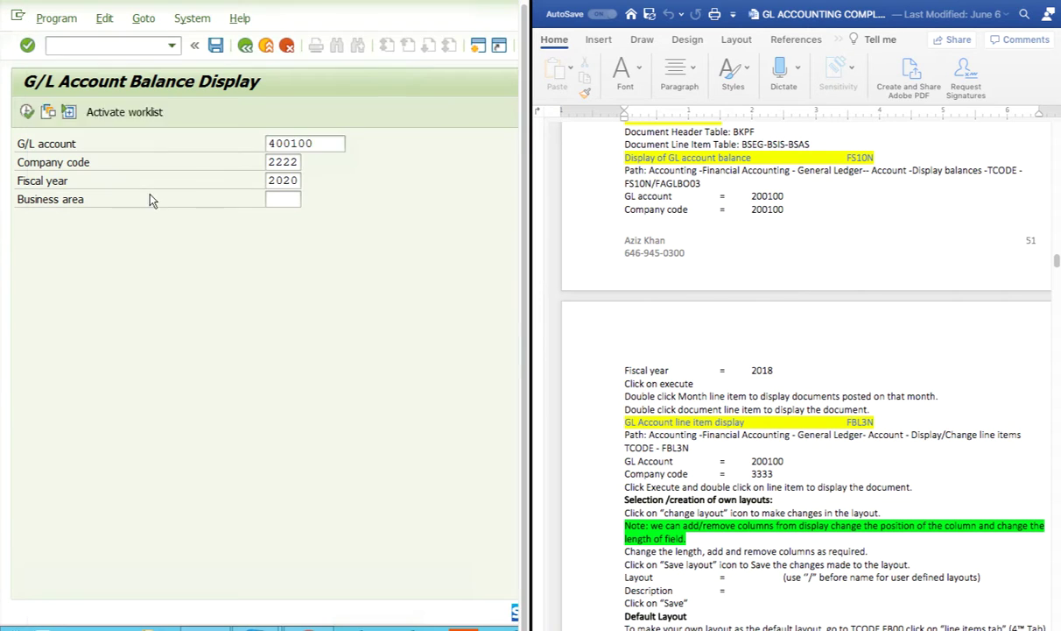
click(26, 113)
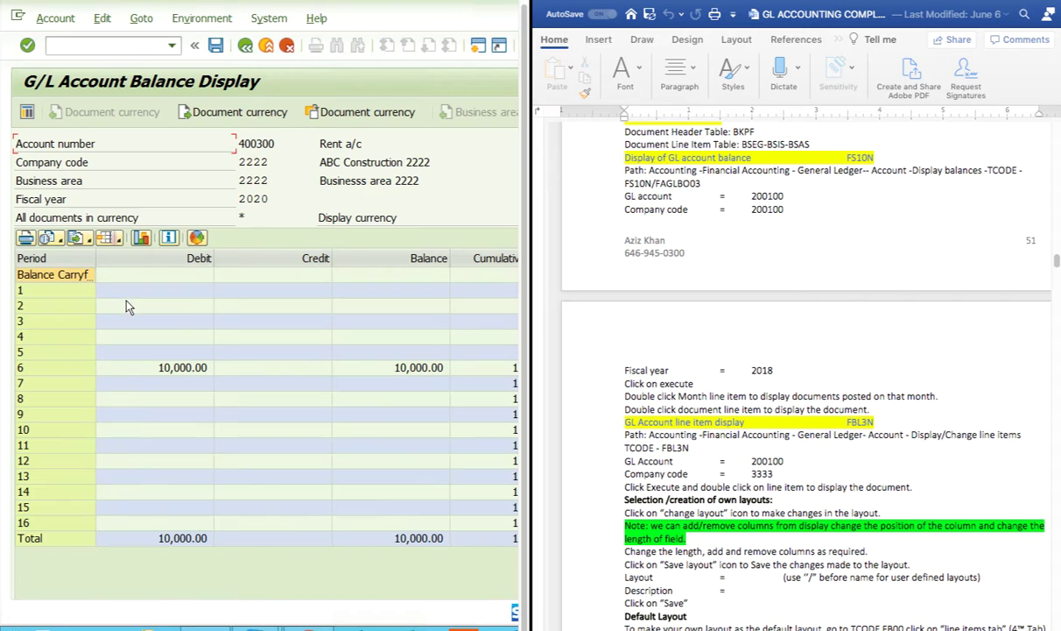
Step: Examine the rent account's period 6 debit, balance and cumulative balance figures, and return to the balance selection screen
click(186, 370)
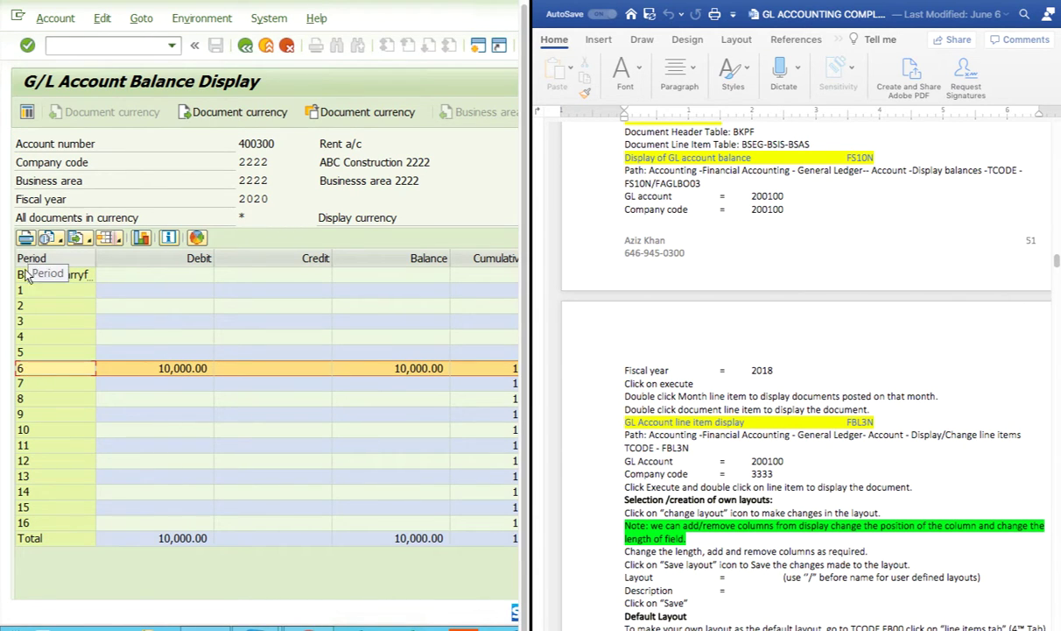
click(19, 368)
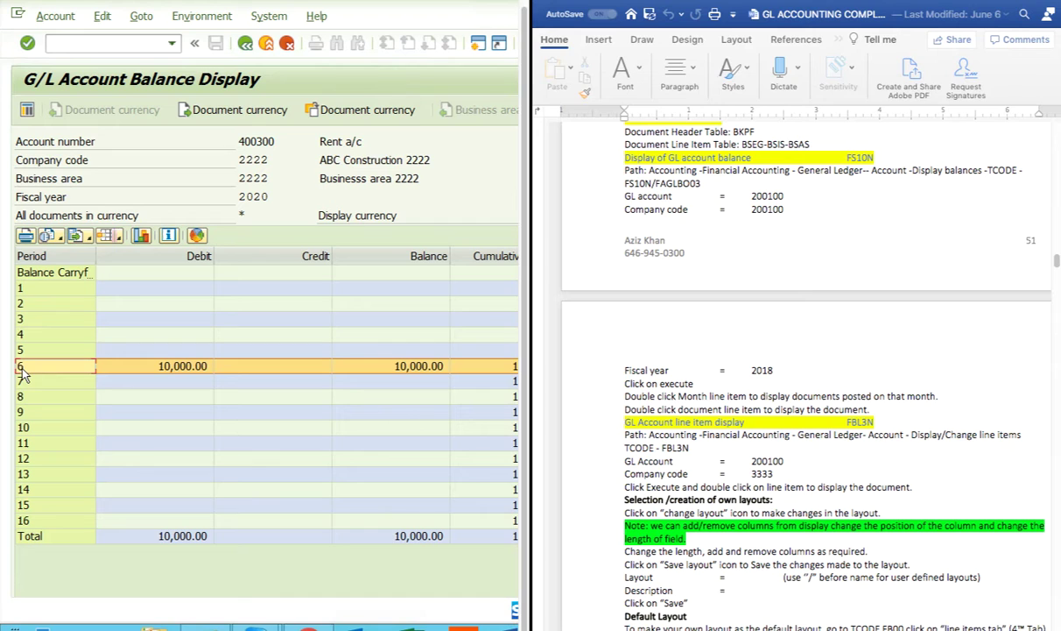
click(177, 369)
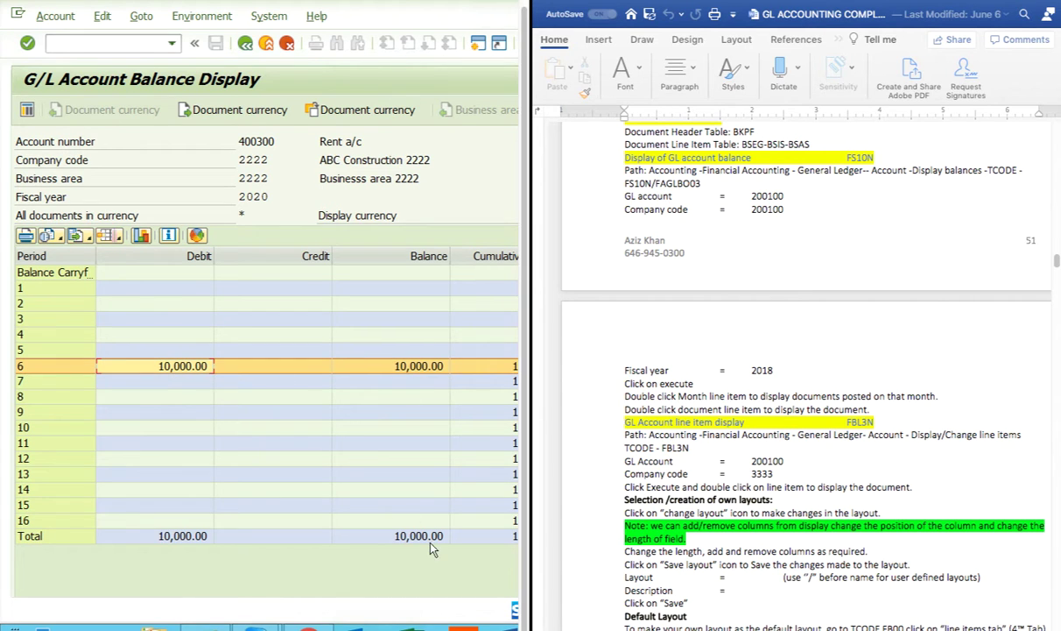
scroll(430, 536, right, 2)
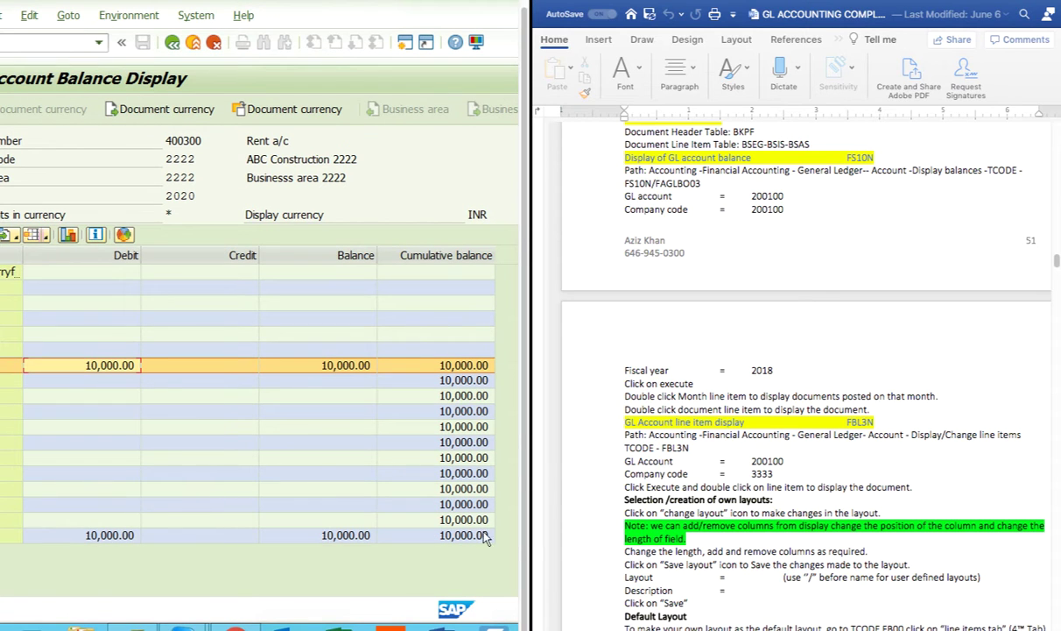
scroll(488, 543, left, 2)
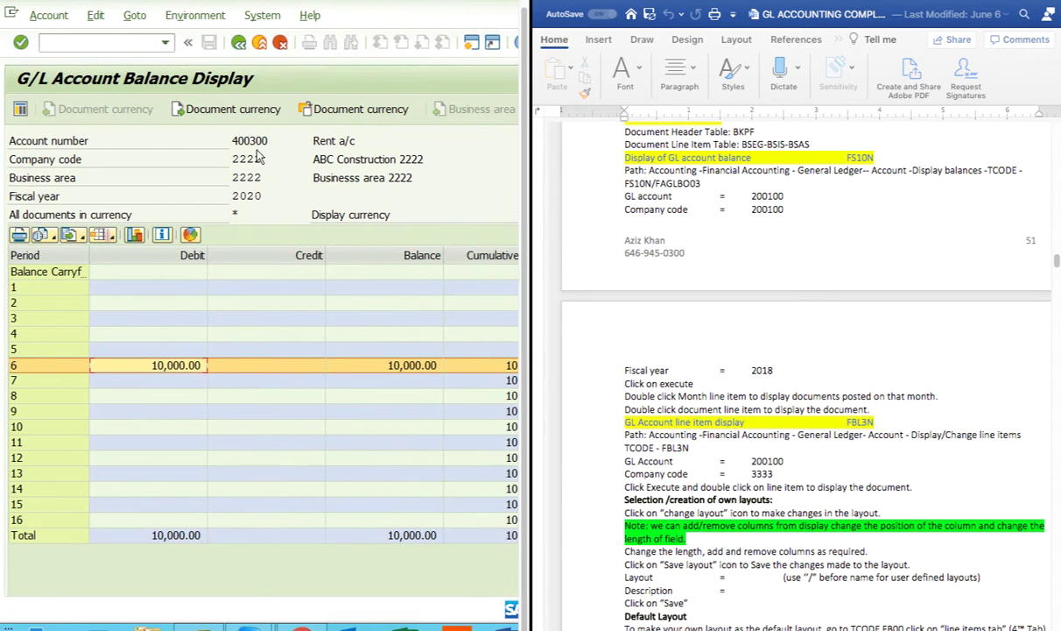
click(238, 42)
Step: Bring the guide's FBL3N section into view, leave the balance display and open the G/L account line item display with FBL3N
scroll(806, 410, down, 4)
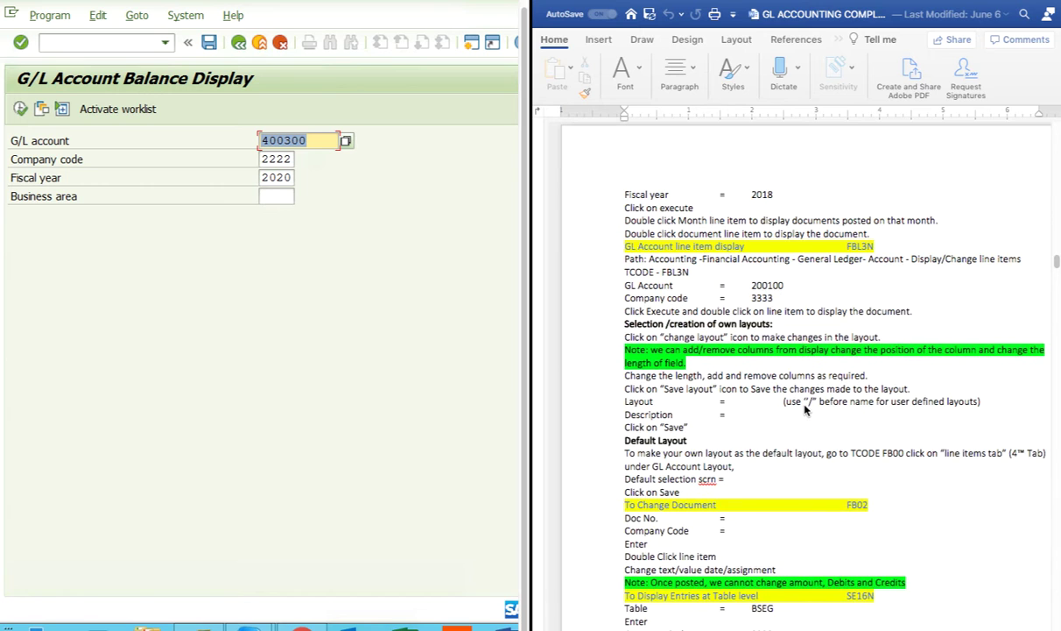
click(164, 42)
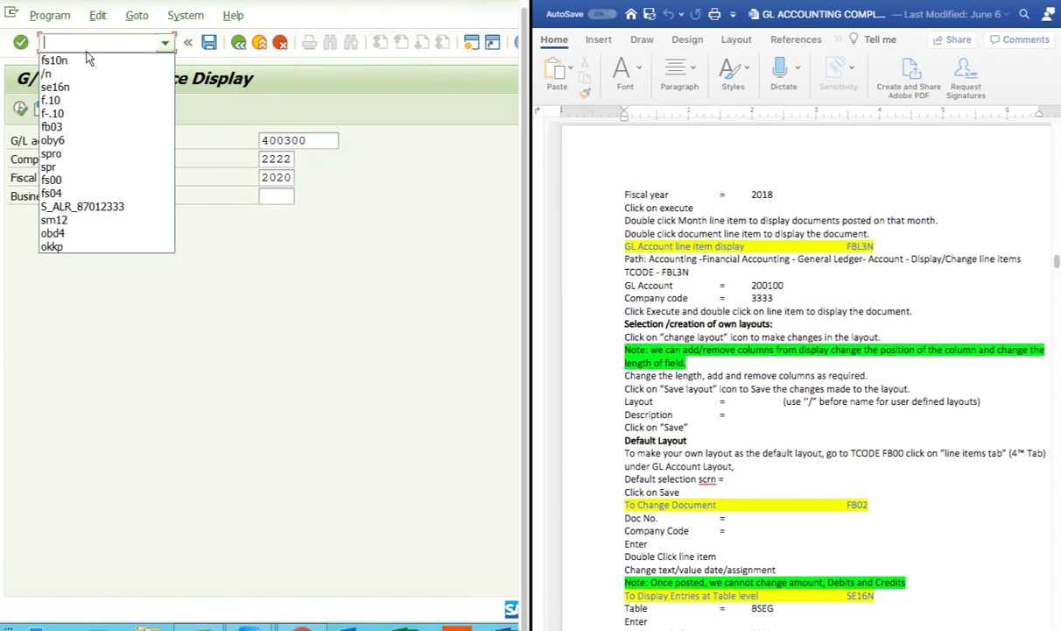
click(54, 71)
click(21, 42)
text(fb)
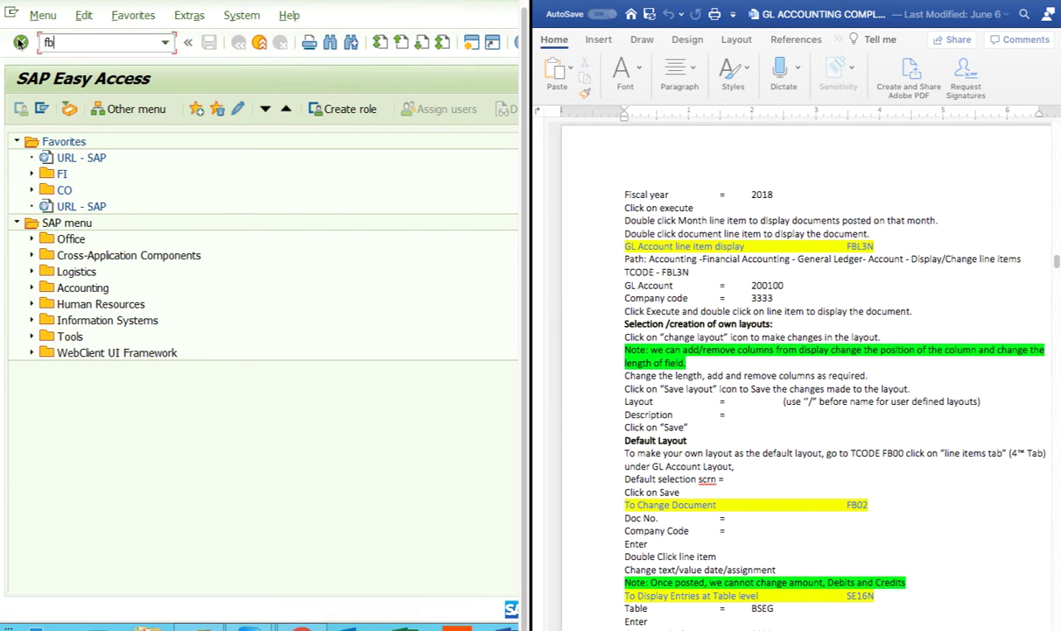
text(l3n)
click(21, 42)
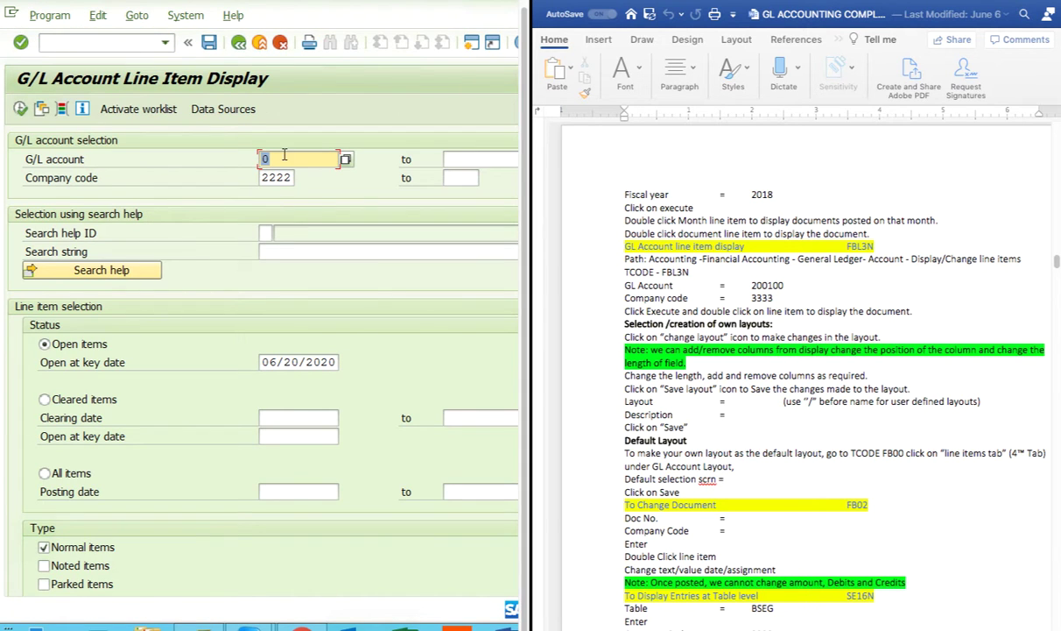
Step: Pick rent account 400300 for company code 2222, display all its line items for review and return to the selection screen
click(284, 155)
key(BackSpace)
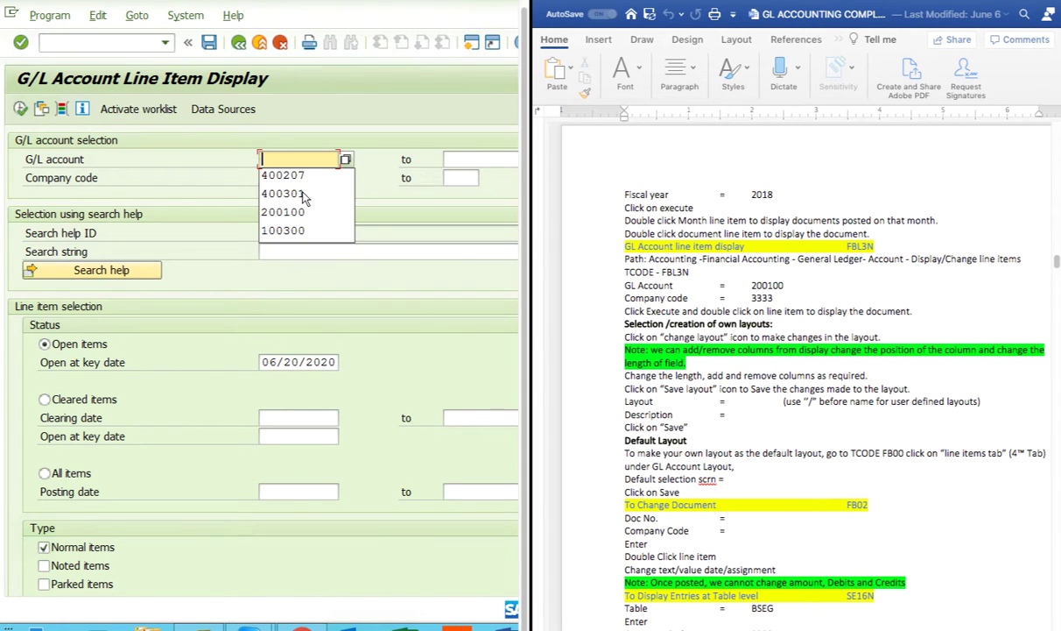
click(429, 314)
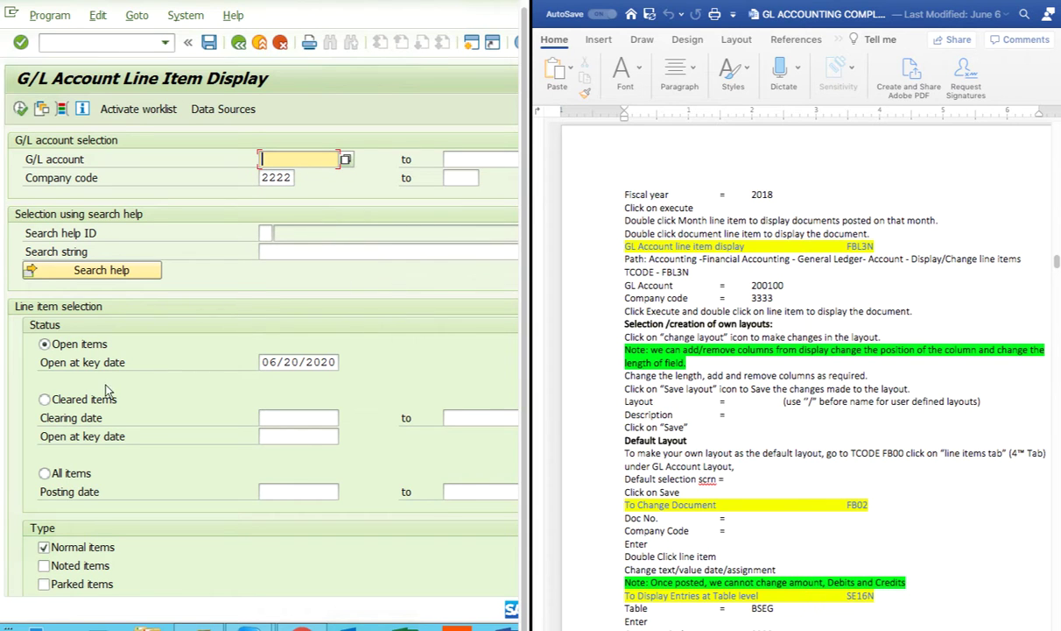
click(346, 159)
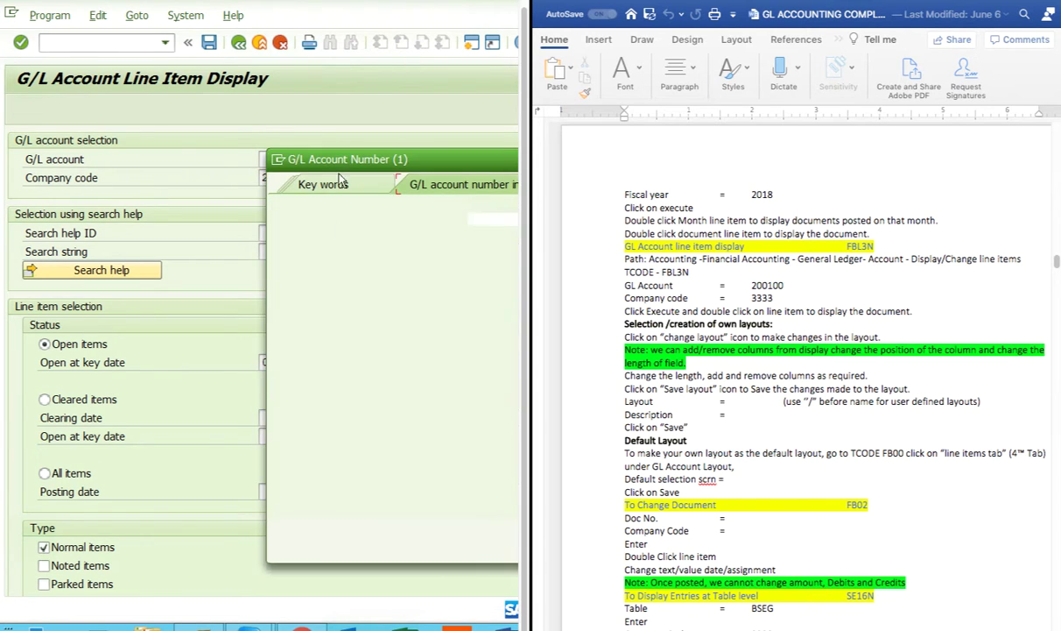
drag(406, 165, 192, 130)
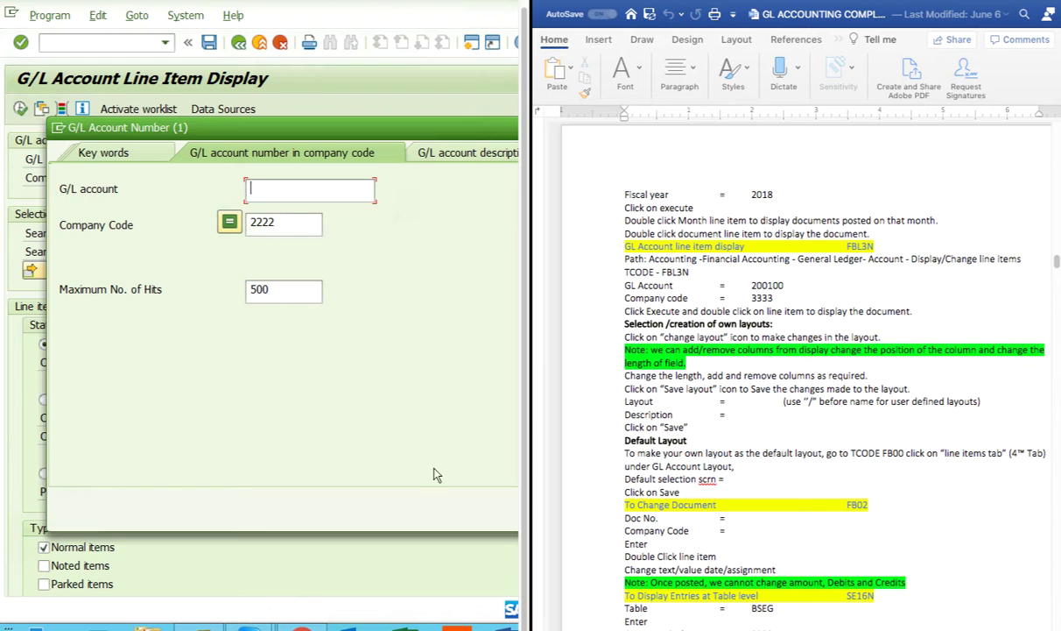
click(495, 495)
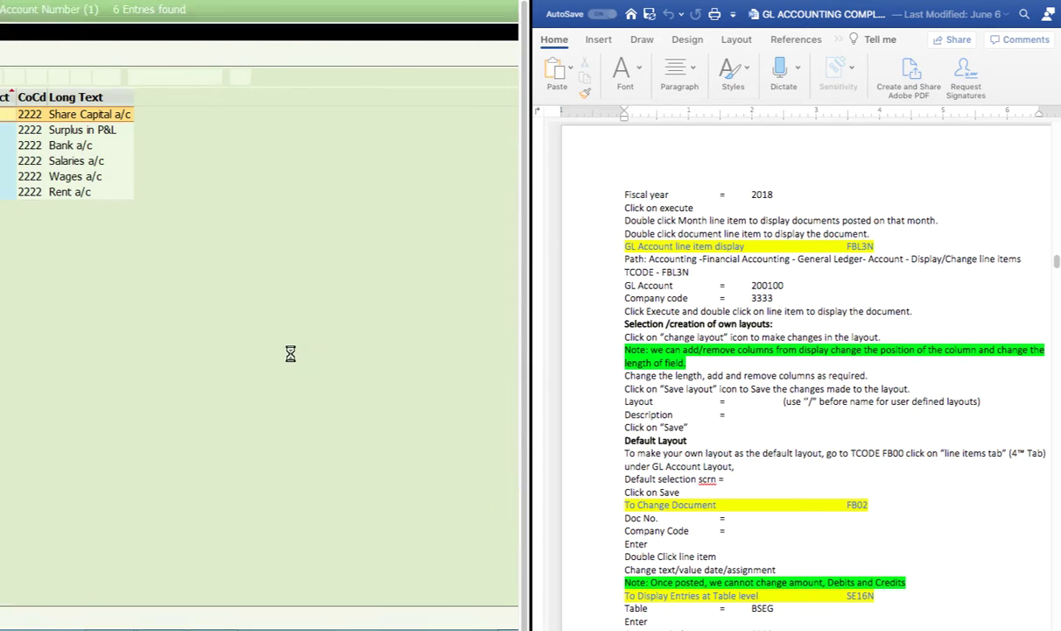
double_click(162, 192)
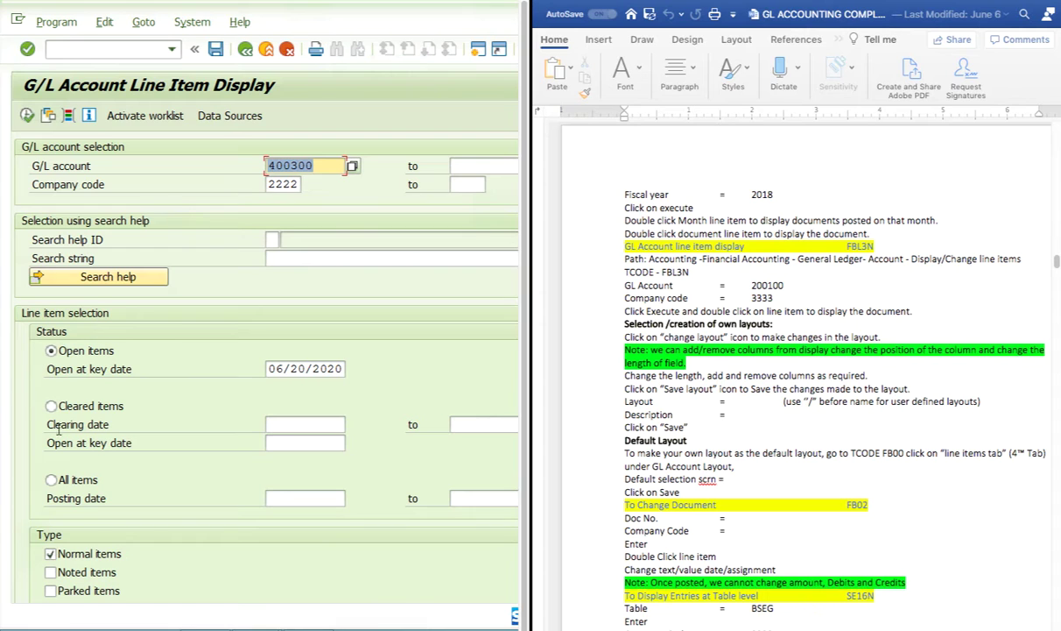
click(51, 479)
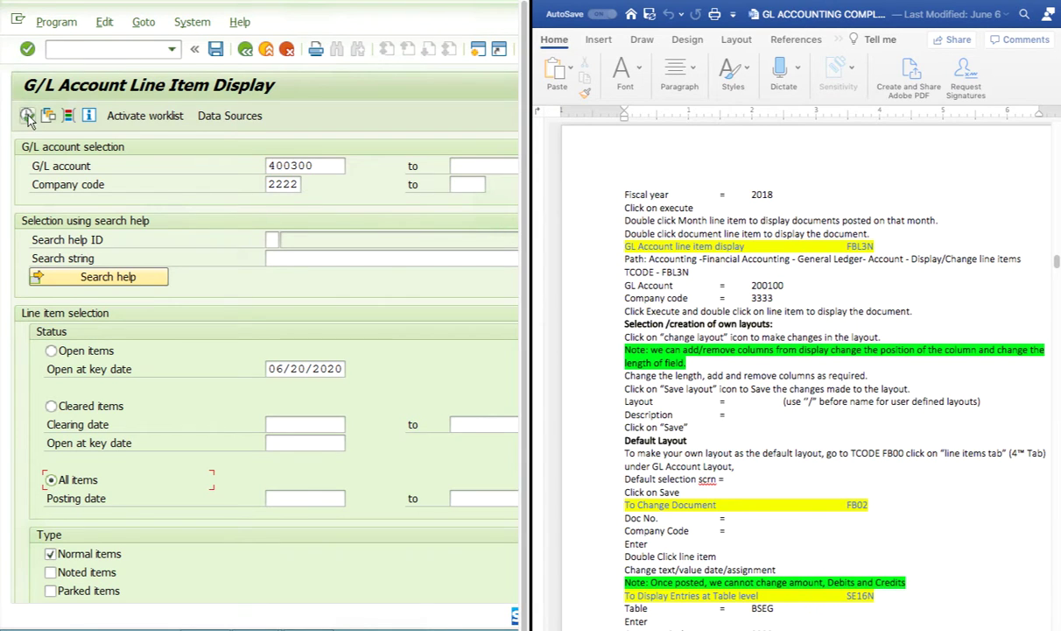
key(F8)
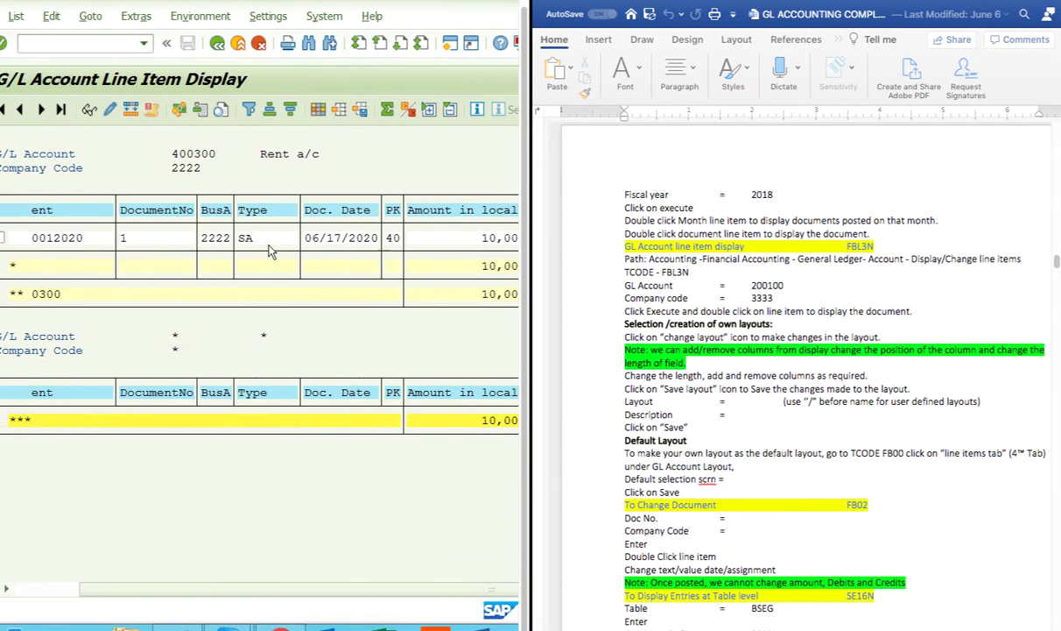
scroll(269, 251, left, 4)
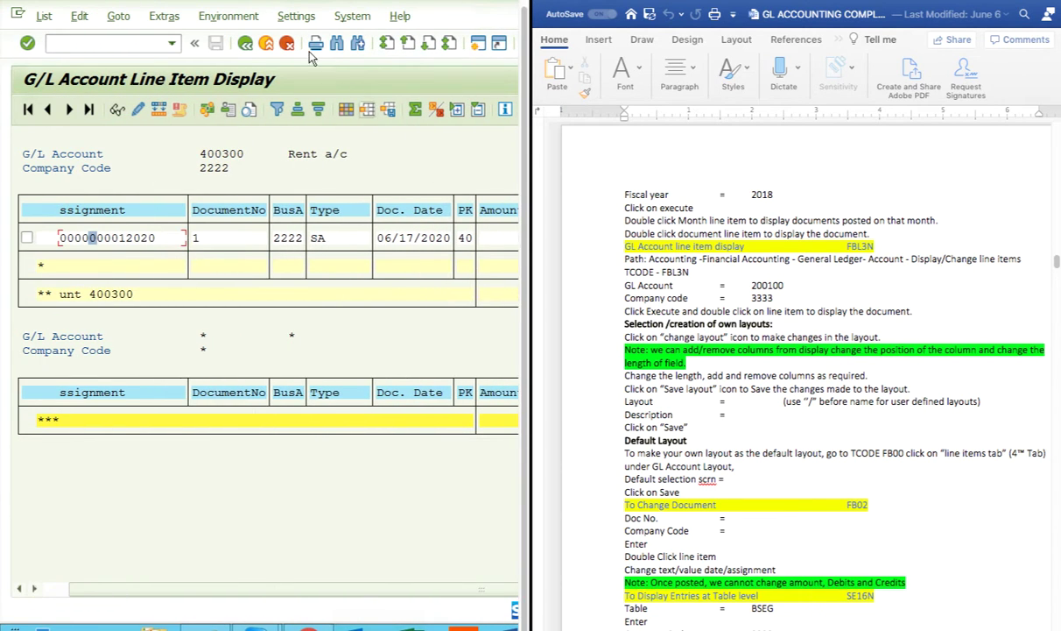
click(245, 42)
Step: Bring the guide's document change and SE16N sections into view, leave the line item selection and open the Change Document transaction FB02
scroll(775, 511, down, 2)
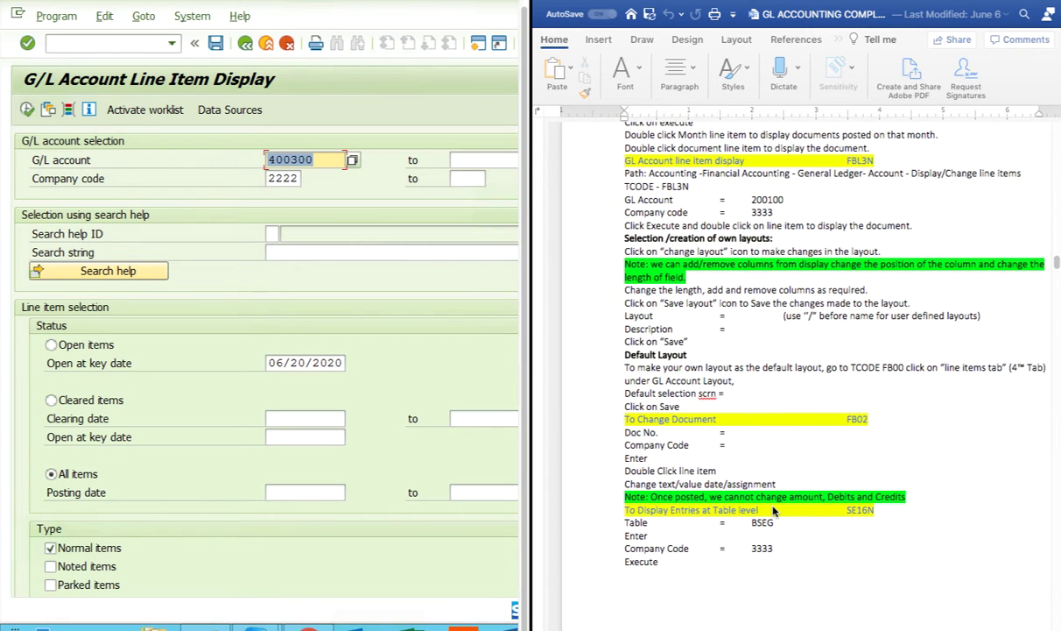
scroll(774, 510, down, 7)
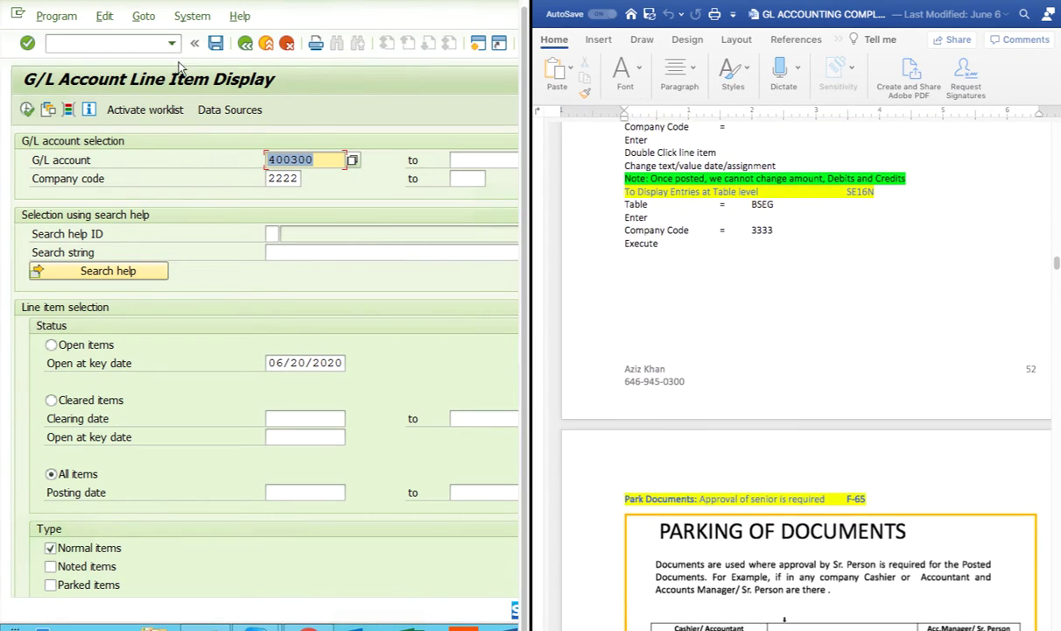
click(173, 44)
click(60, 77)
click(27, 43)
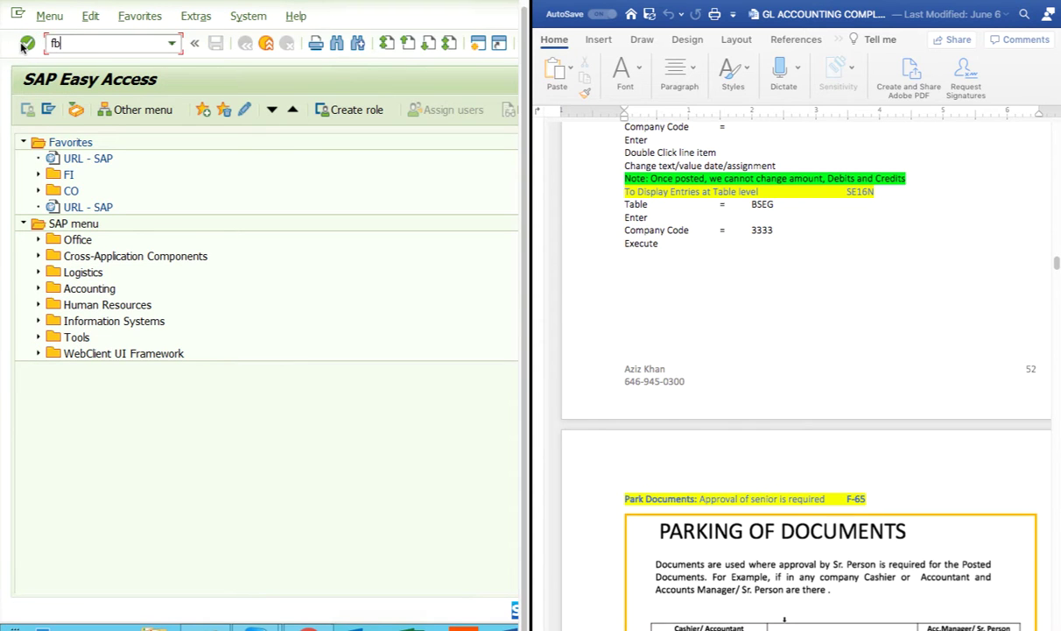
click(28, 43)
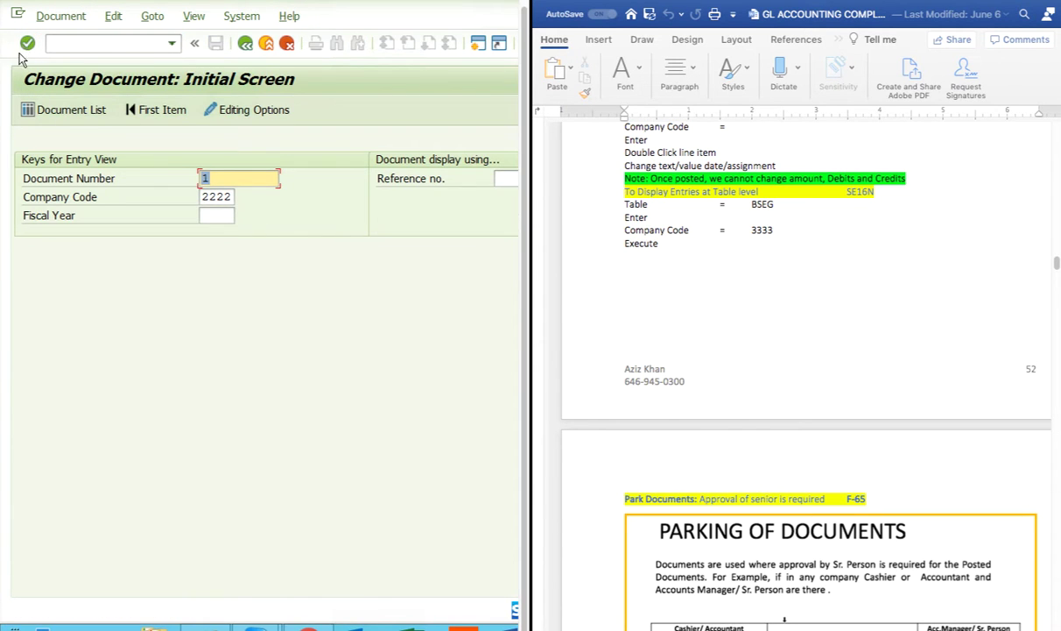
Step: Open document 1 of company code 2222 for changes and display its Rent a/c line item
double_click(230, 176)
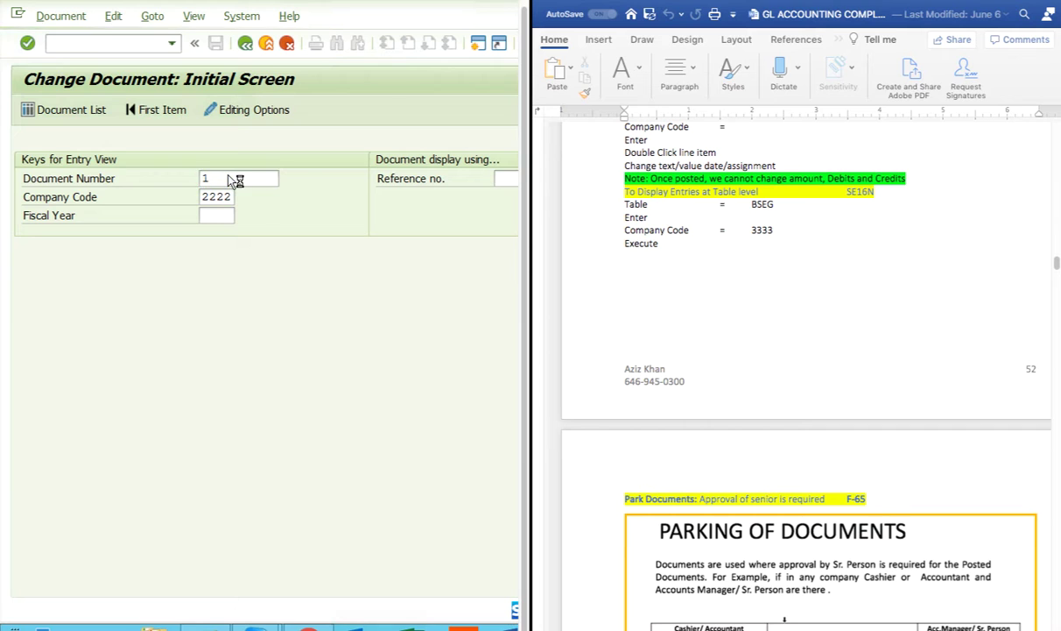
key(Return)
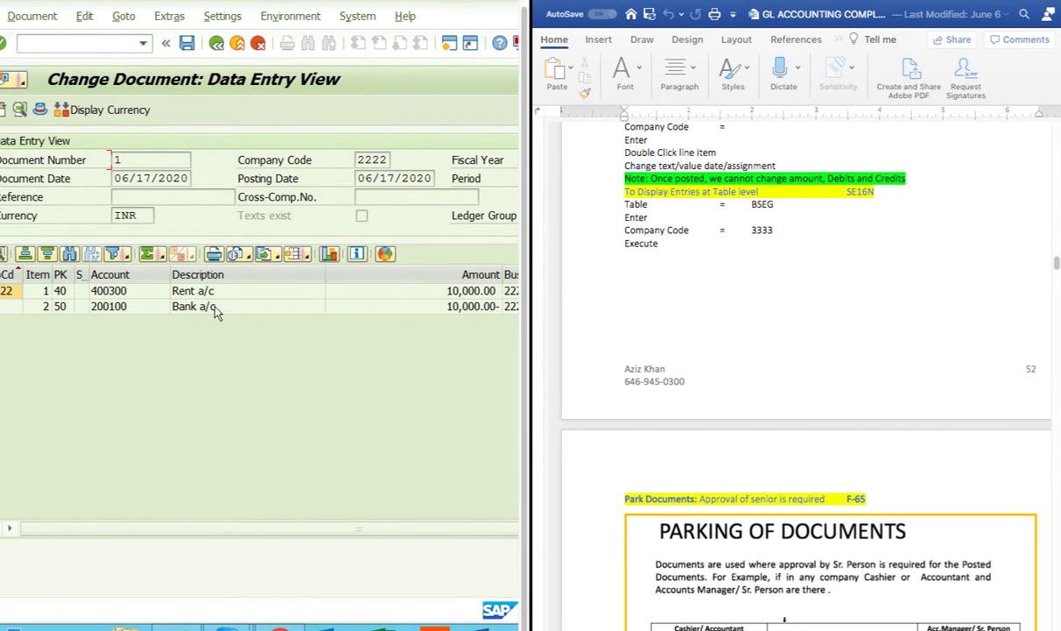
double_click(248, 289)
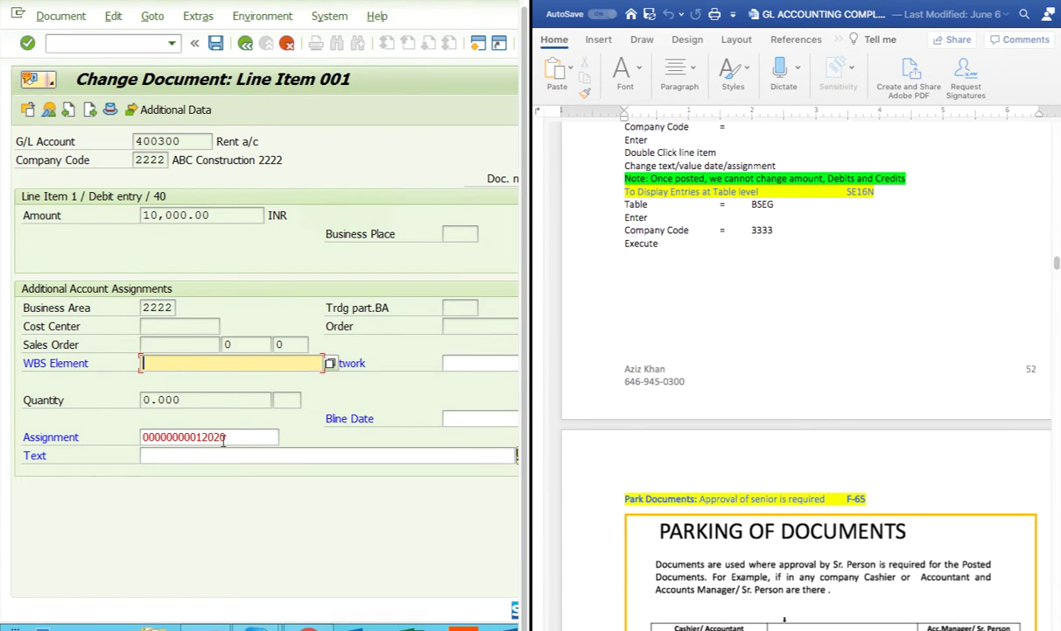
Step: Check the rent line item's text, amount, company code and business area fields for editability and return to the document's data entry view
click(250, 456)
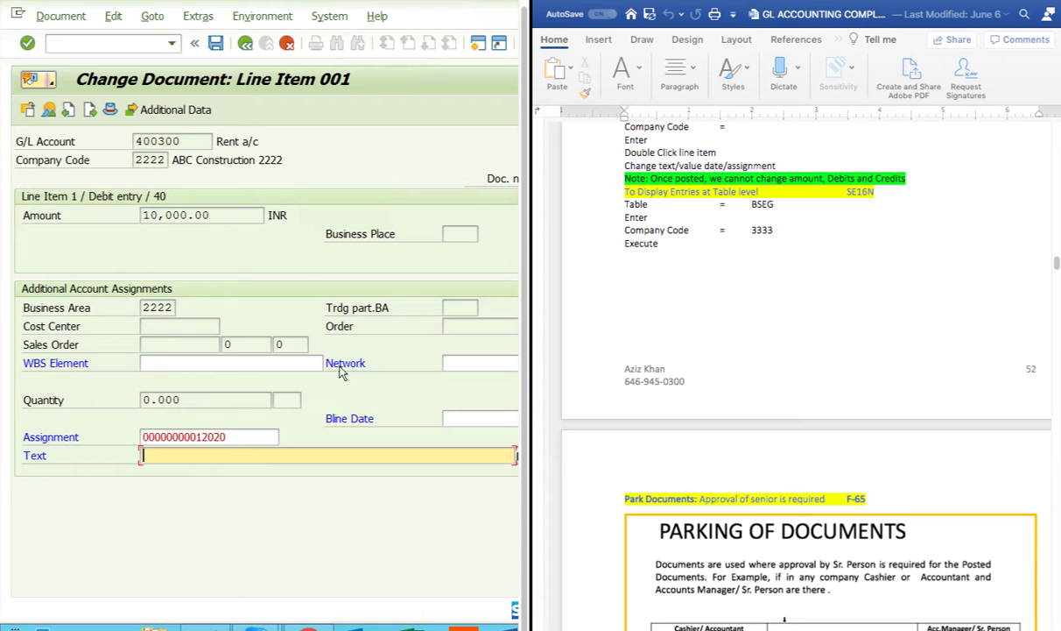
click(162, 219)
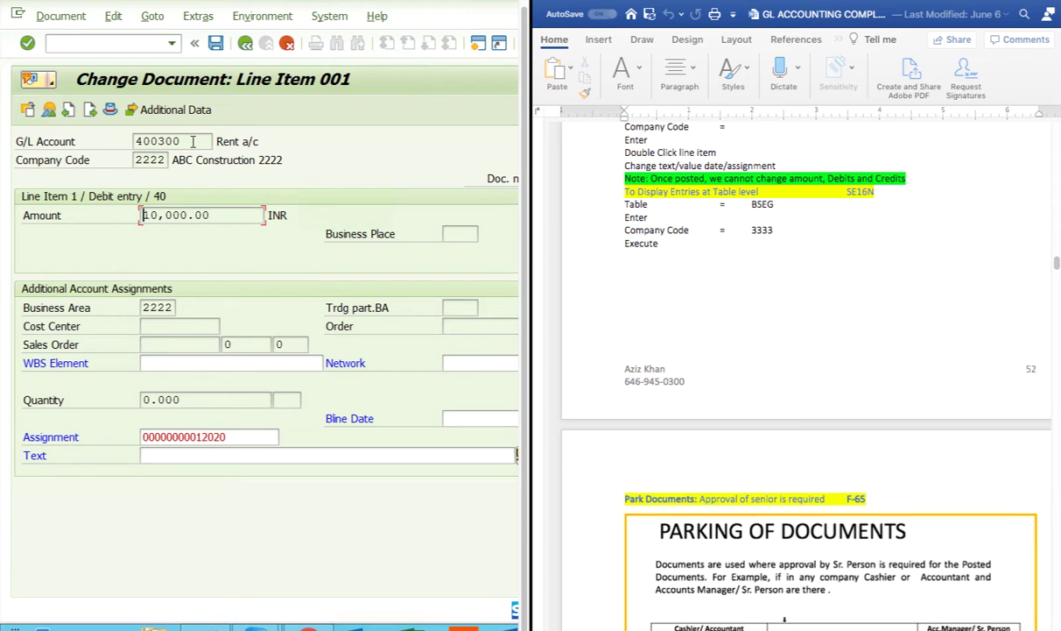
click(153, 160)
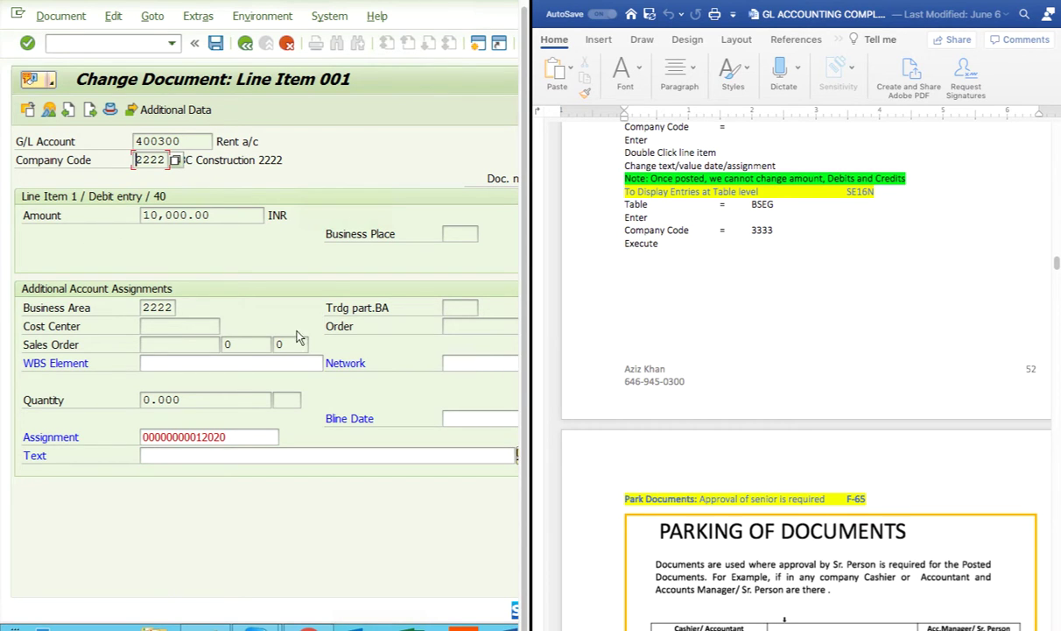
click(176, 307)
click(223, 213)
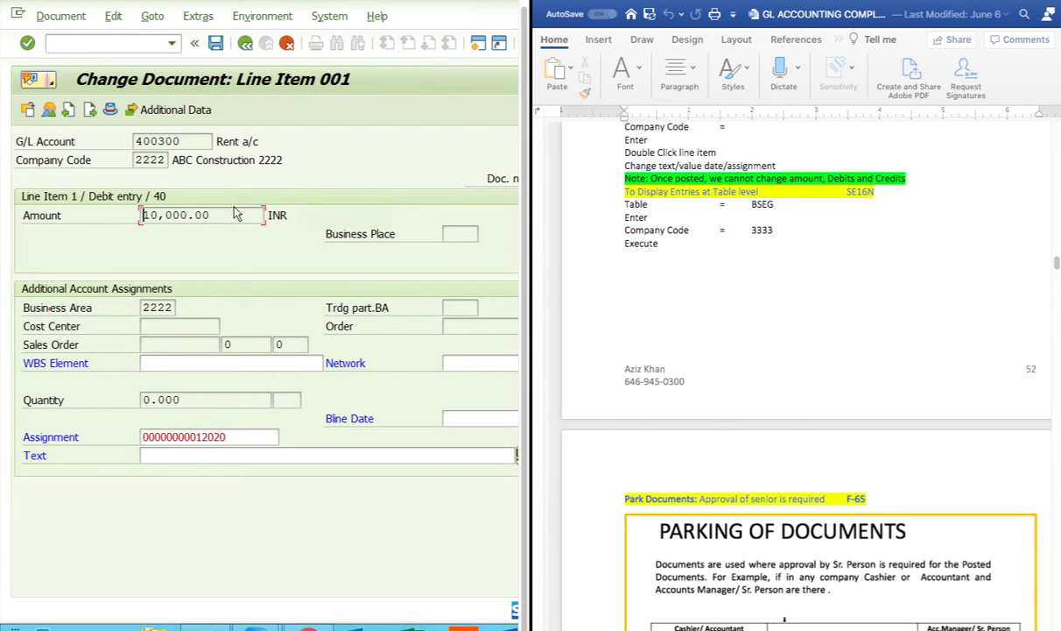
click(222, 214)
drag(221, 214, 88, 246)
click(246, 43)
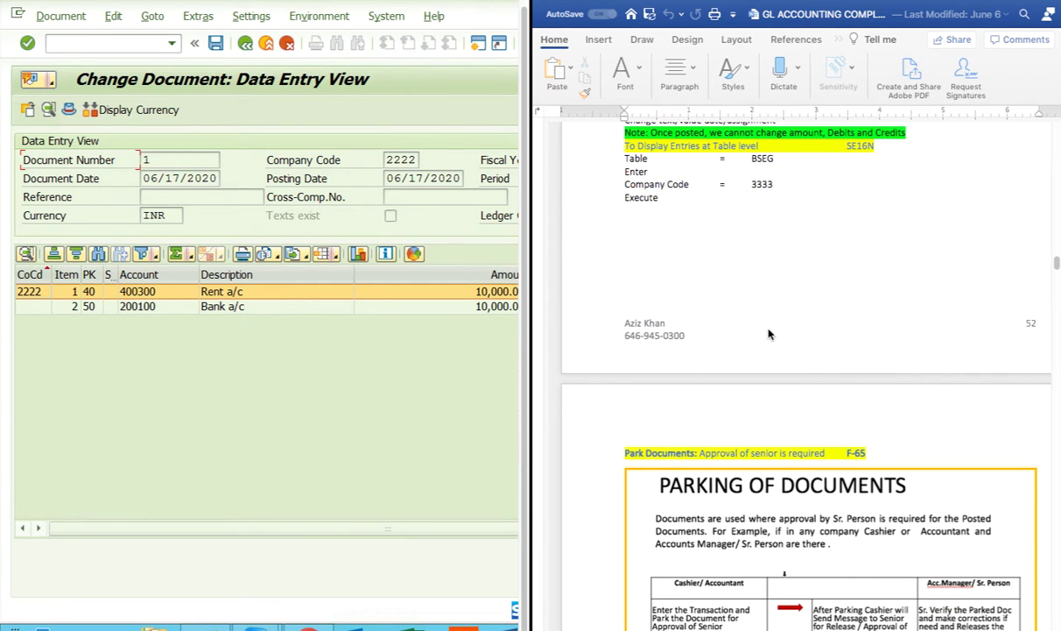
Step: Bring the guide's table-level display section into view, leave the document and open the General Table Display with SE16N
scroll(768, 333, up, 1)
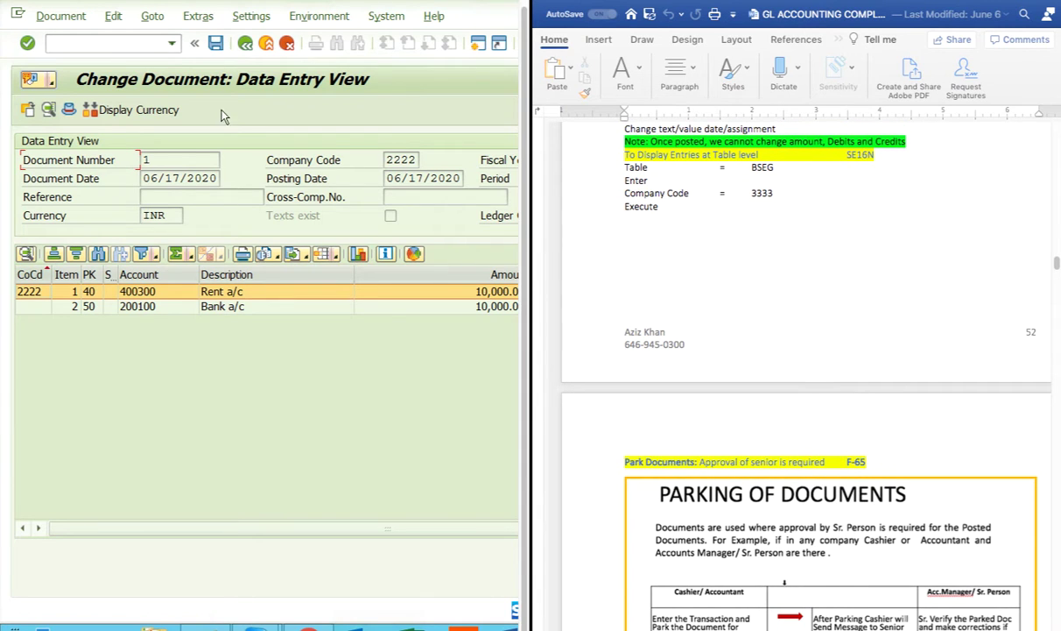
click(164, 44)
click(56, 77)
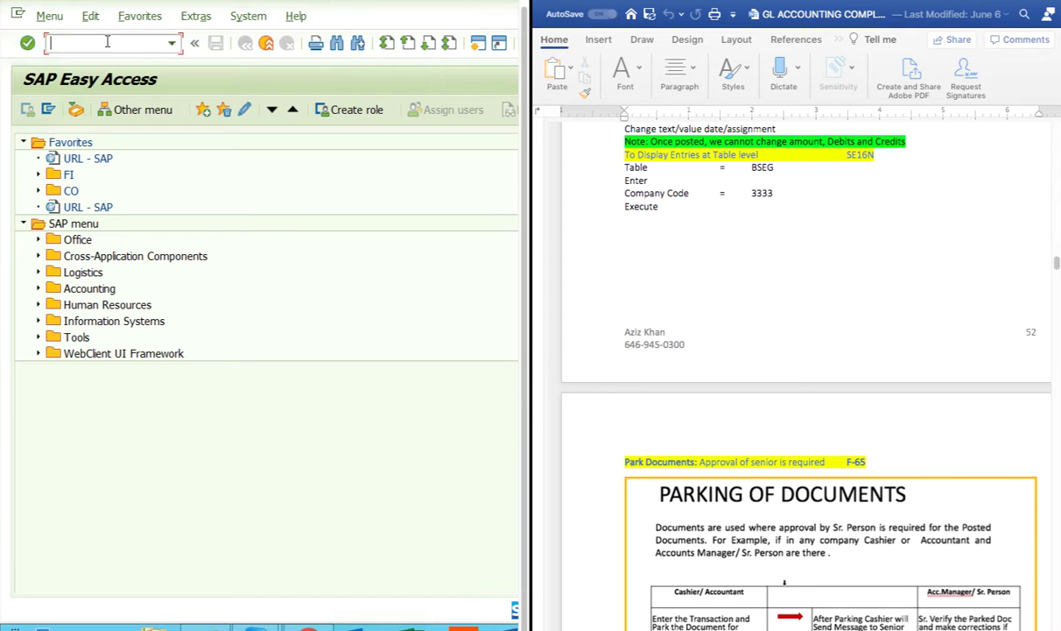
text(se16n)
key(Return)
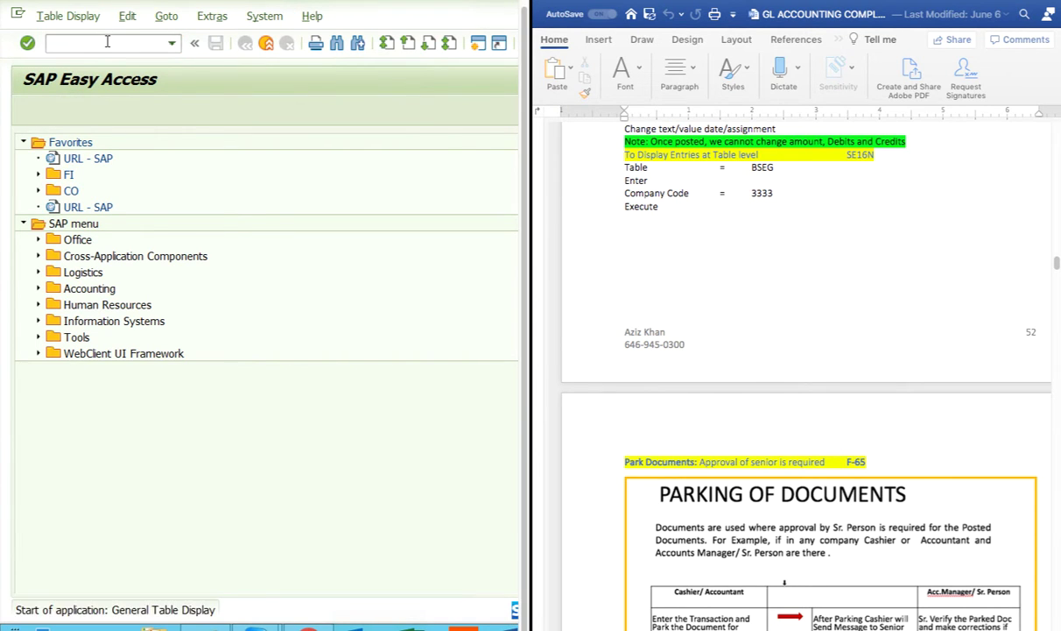
Step: Select table BSEG, restrict it to company code 2222 and display the matching entries
click(234, 136)
key(BackSpace)
key(BackSpace)
key(BackSpace)
key(BackSpace)
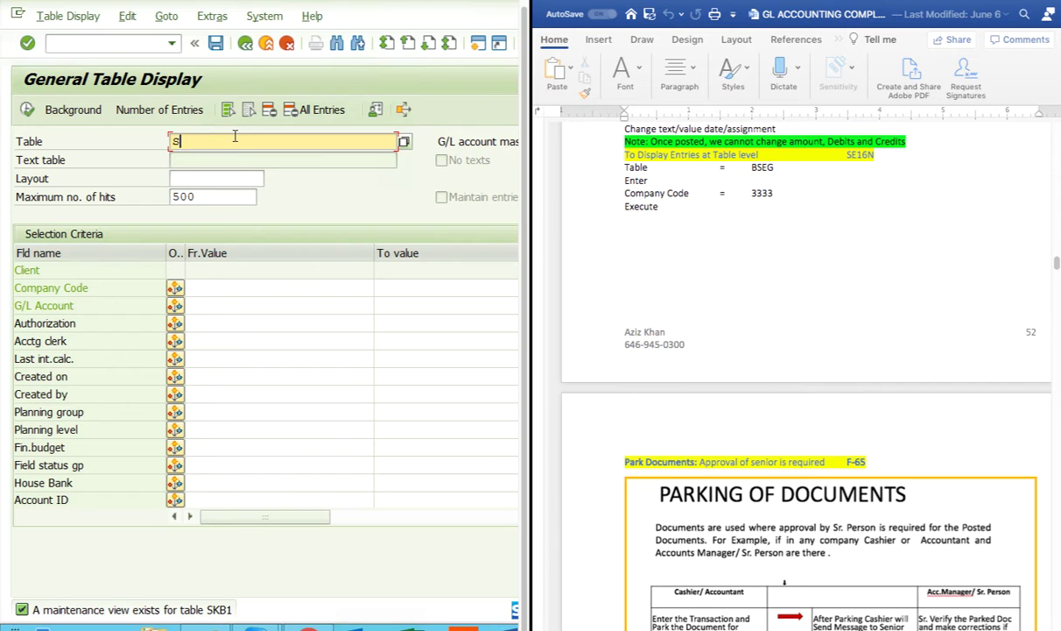
text(bseg)
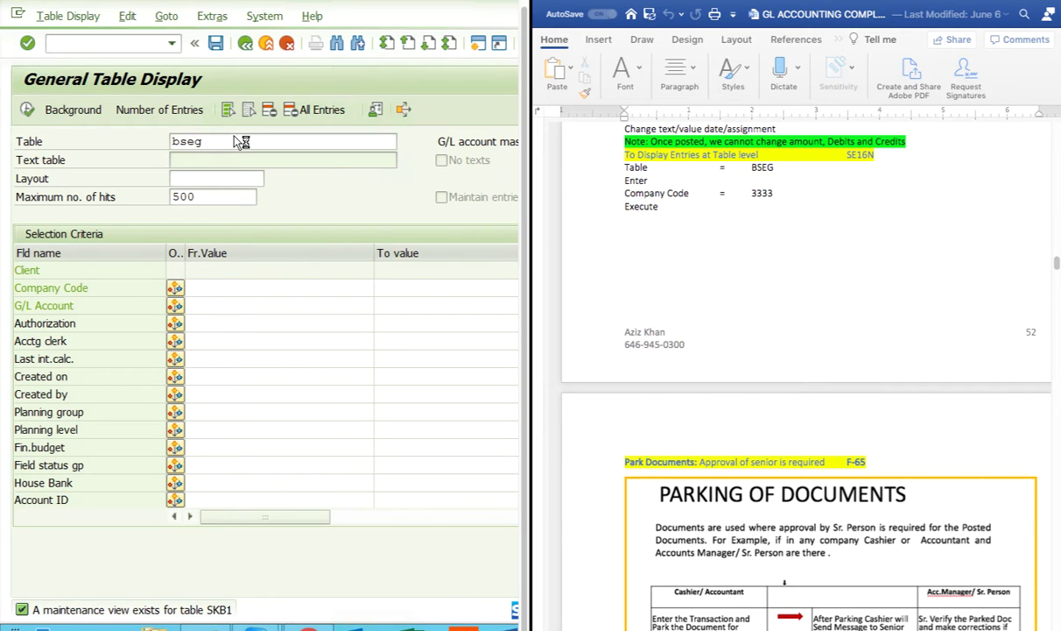
key(Return)
click(221, 289)
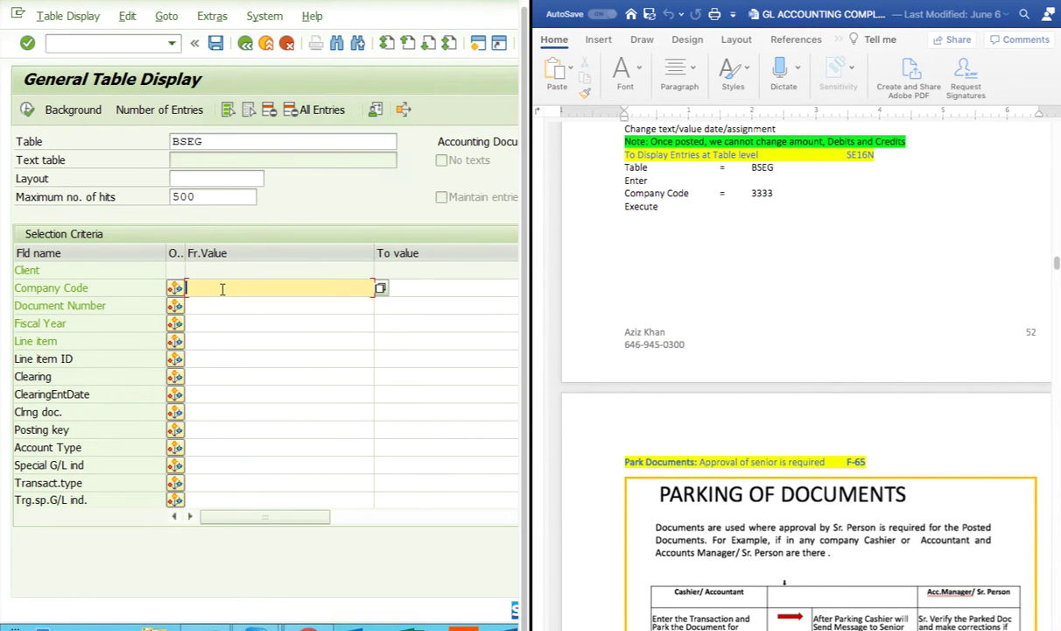
text(2222)
key(Return)
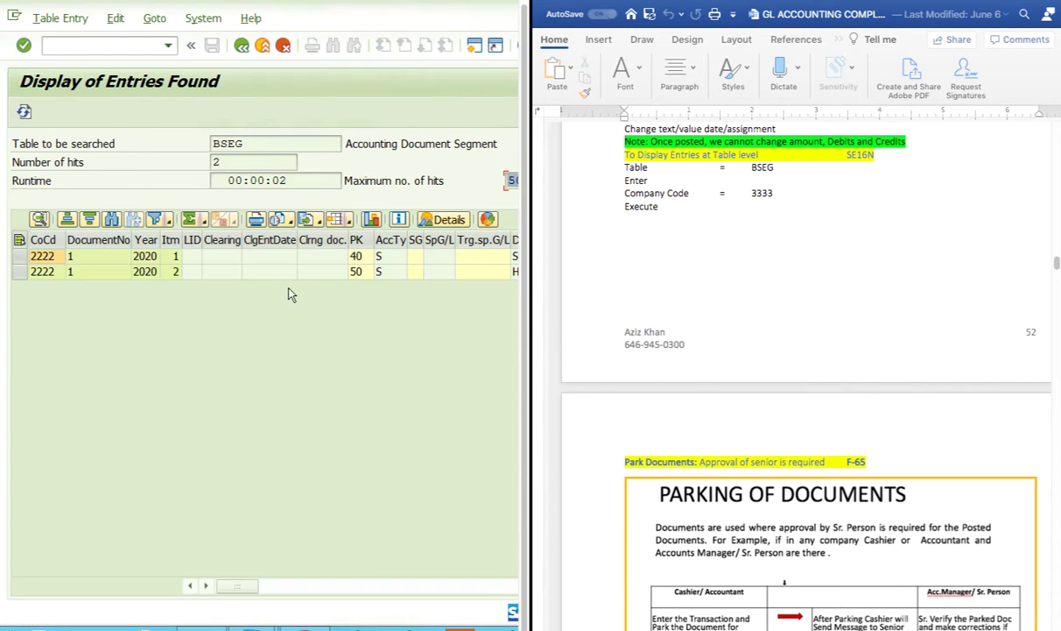
Step: Review the posting keys, local currency amounts and currency columns of the BSEG entries
click(292, 271)
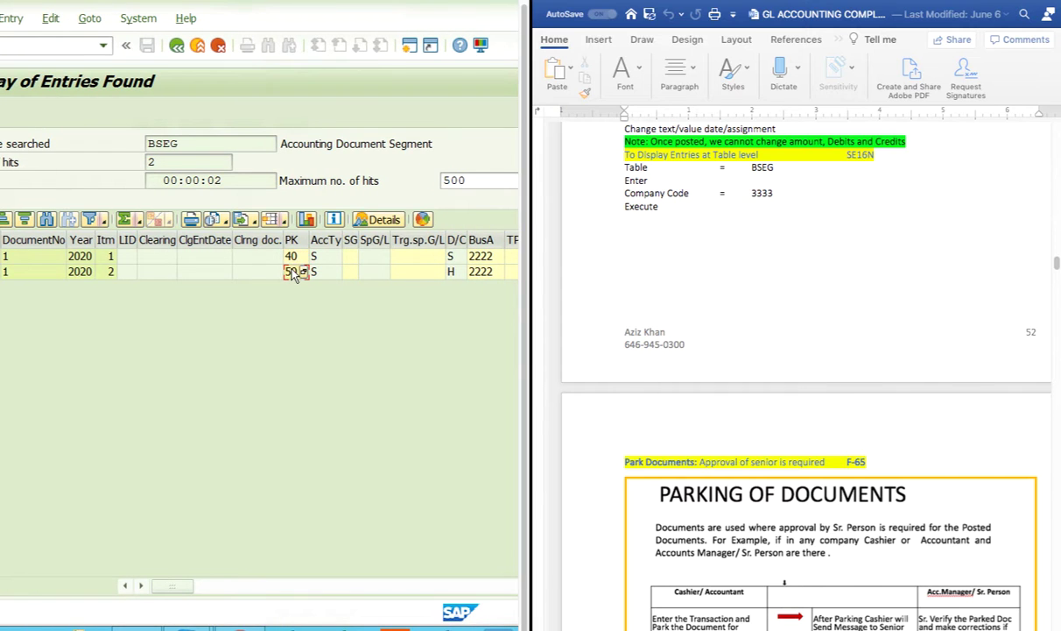
click(335, 256)
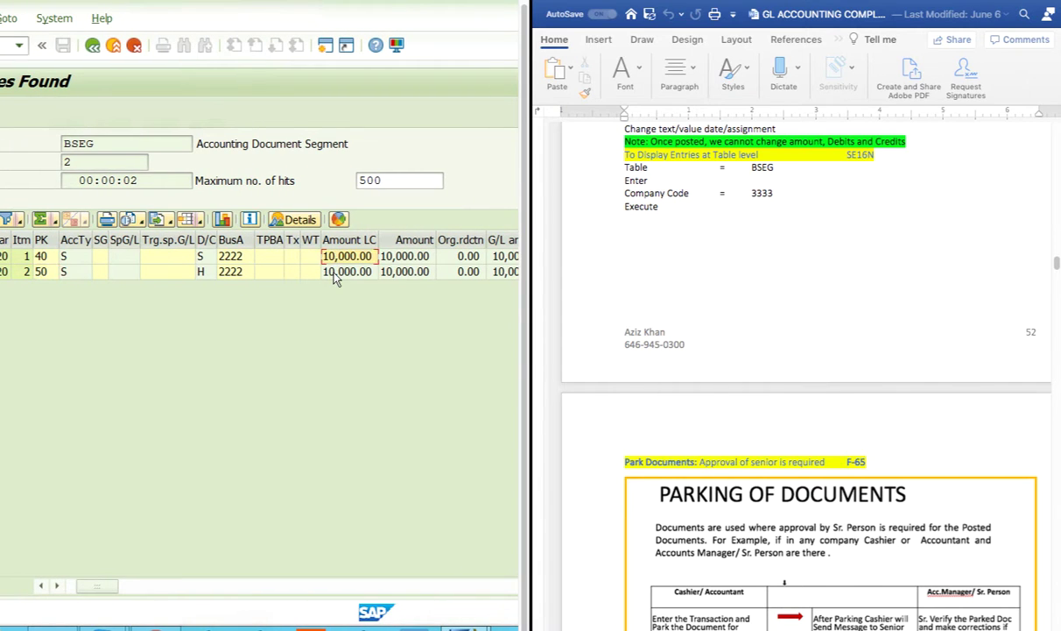
click(336, 272)
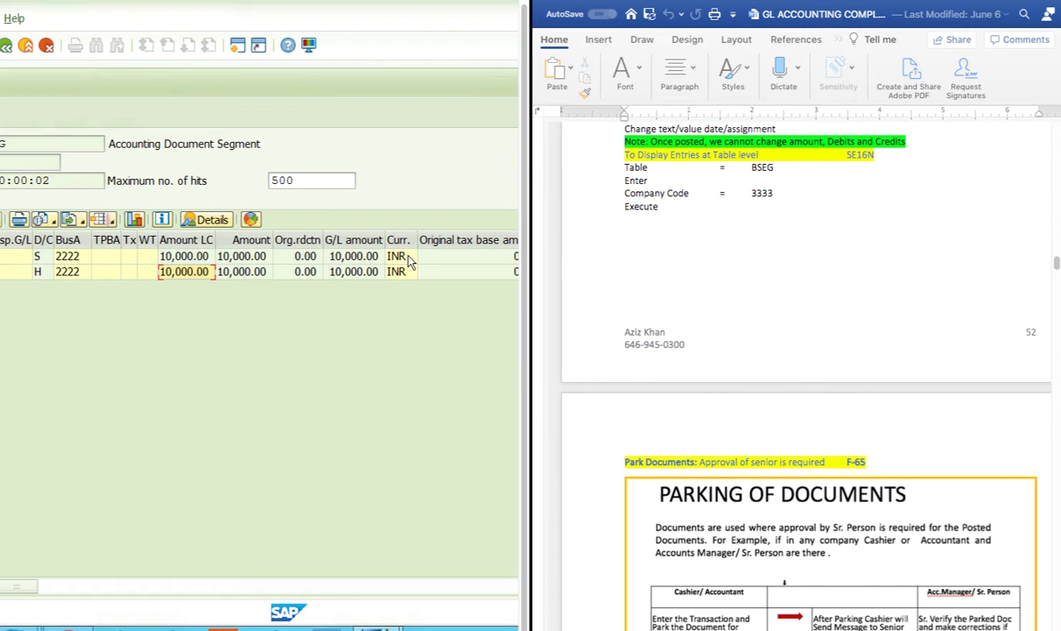
click(409, 256)
scroll(409, 256, right, 5)
scroll(271, 270, left, 10)
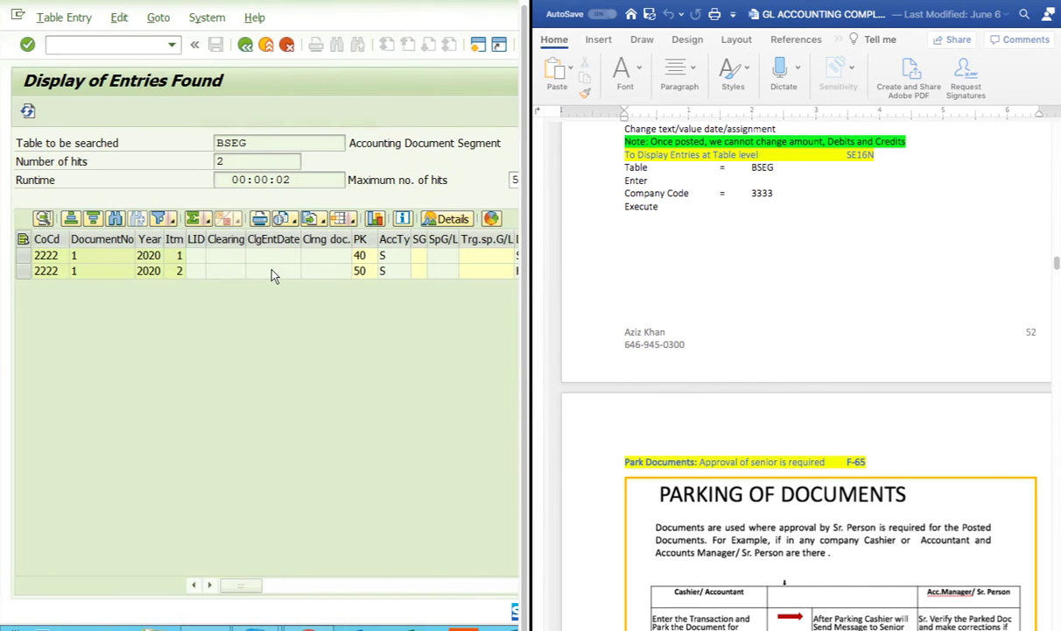
Step: Open the detailed display of the first BSEG entry and examine its debit/credit indicator, posting key and clearing date
click(138, 255)
double_click(79, 256)
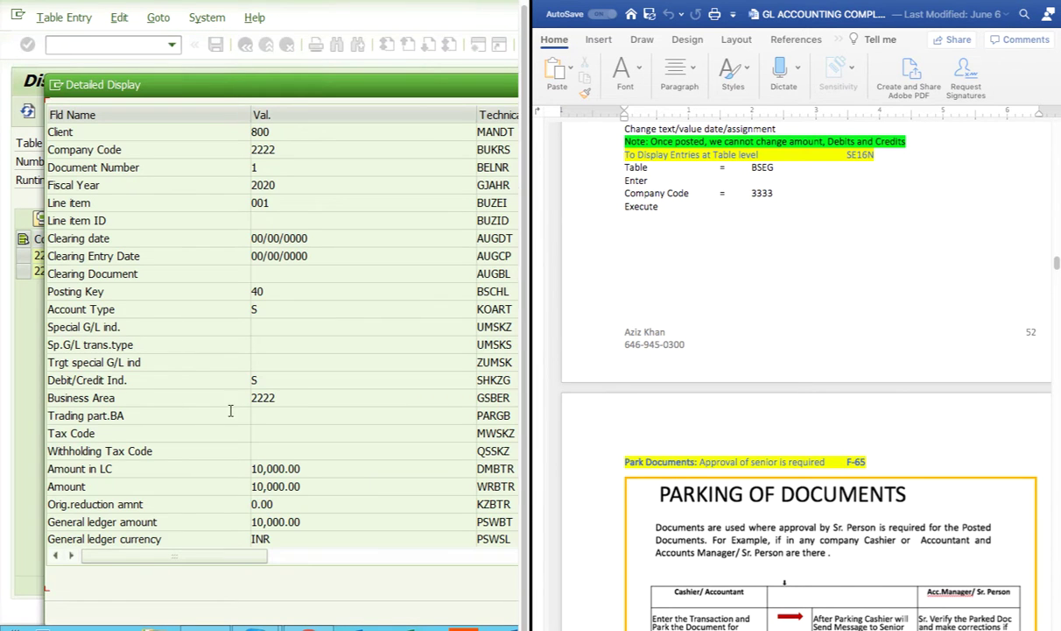
scroll(236, 405, down, 2)
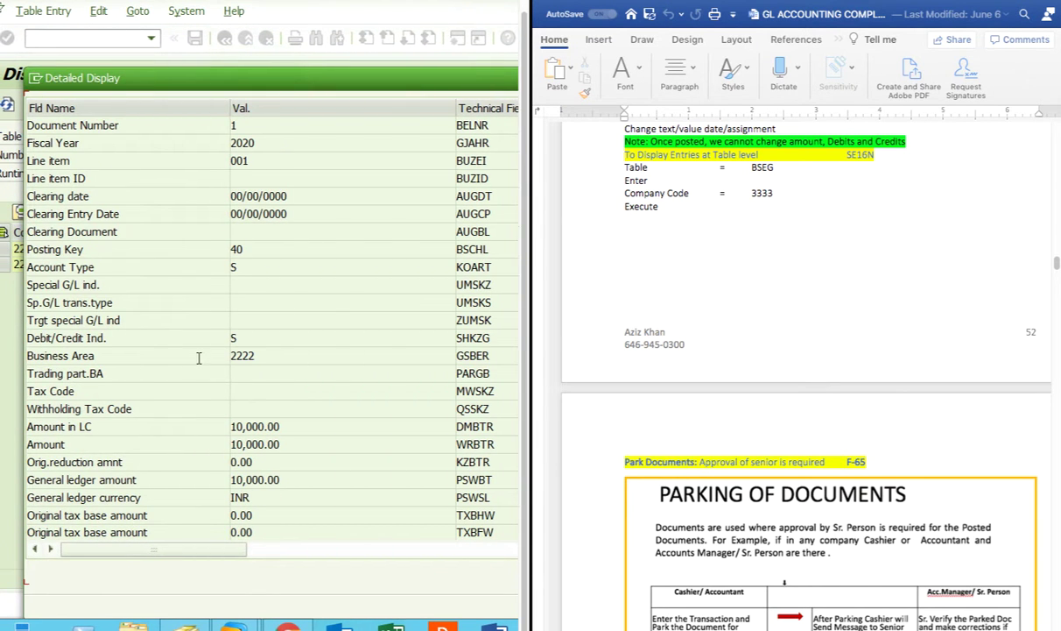
click(232, 338)
drag(267, 249, 128, 236)
drag(293, 197, 159, 183)
scroll(179, 193, up, 1)
scroll(179, 194, up, 2)
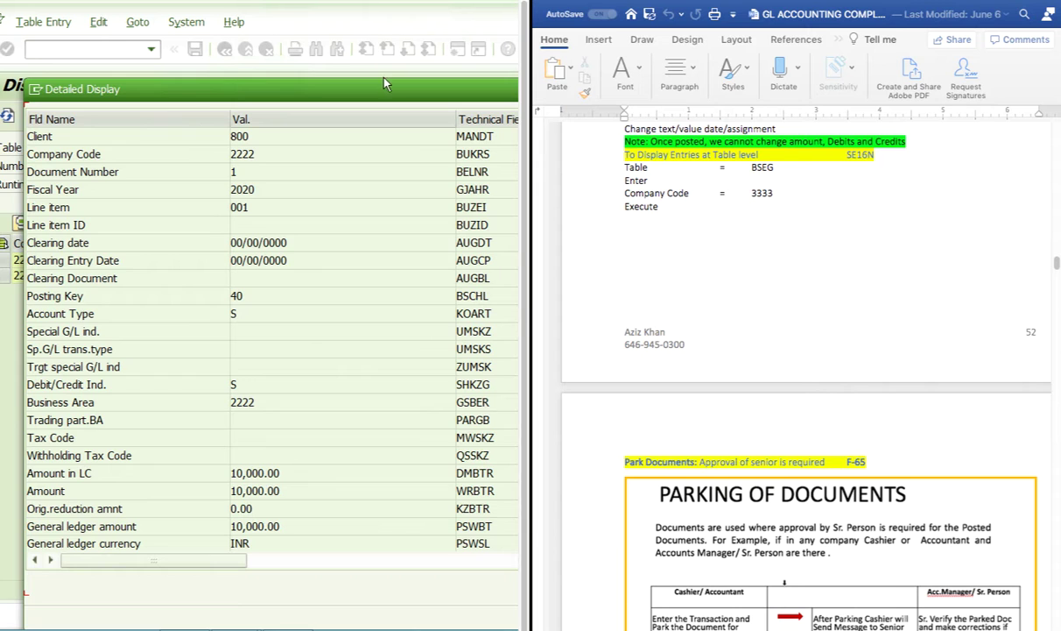
Step: Examine the technical field names and unconverted values of the entry, and close its detailed display
drag(386, 83, 207, 88)
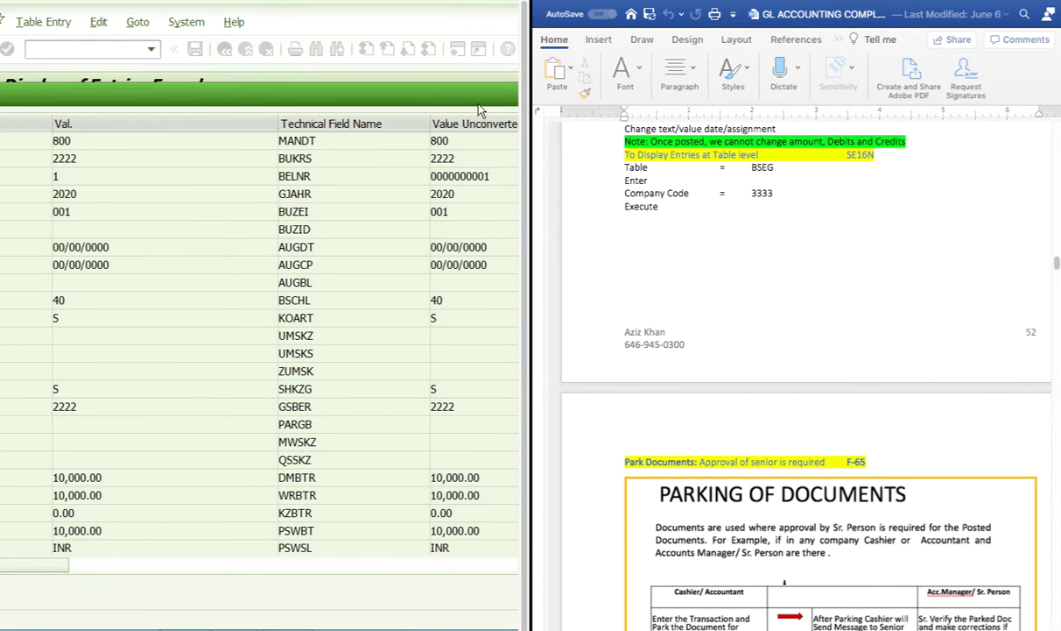
drag(480, 111, 72, 123)
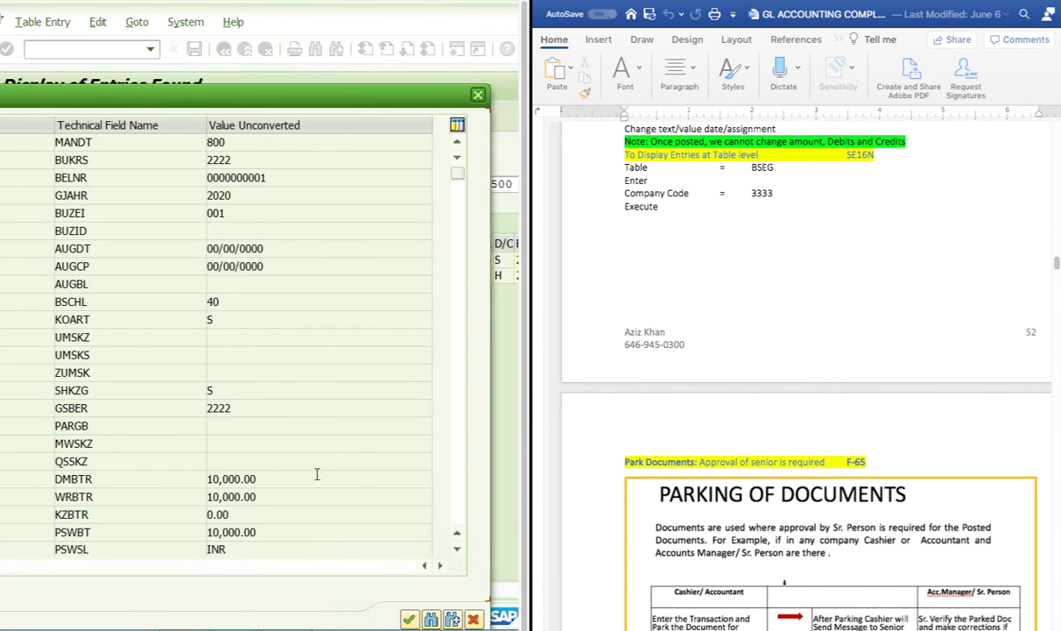
scroll(250, 175, down, 1)
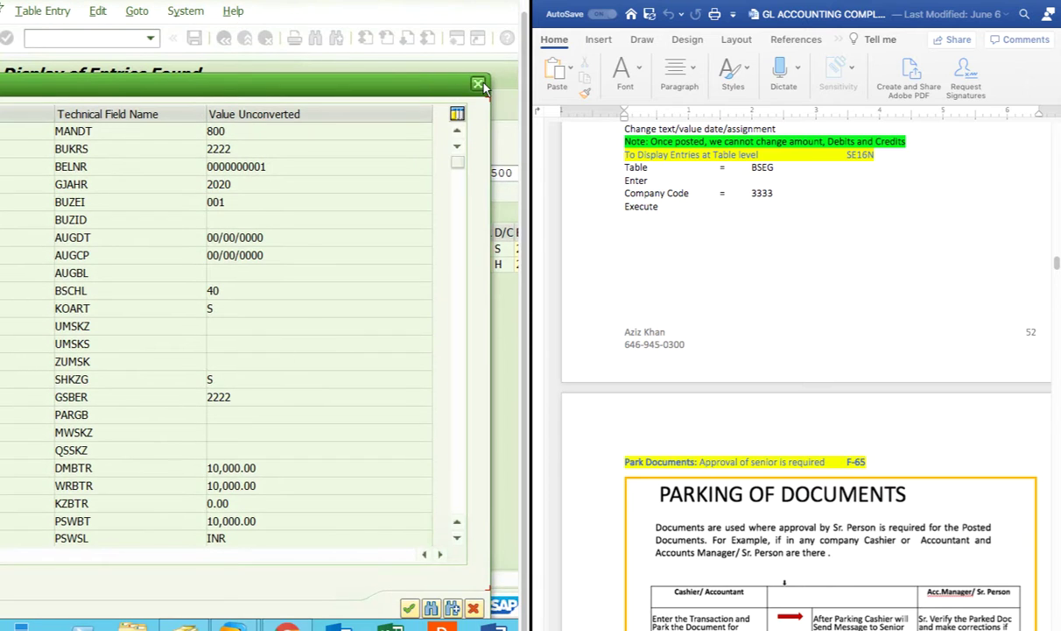
click(478, 88)
scroll(235, 141, left, 1)
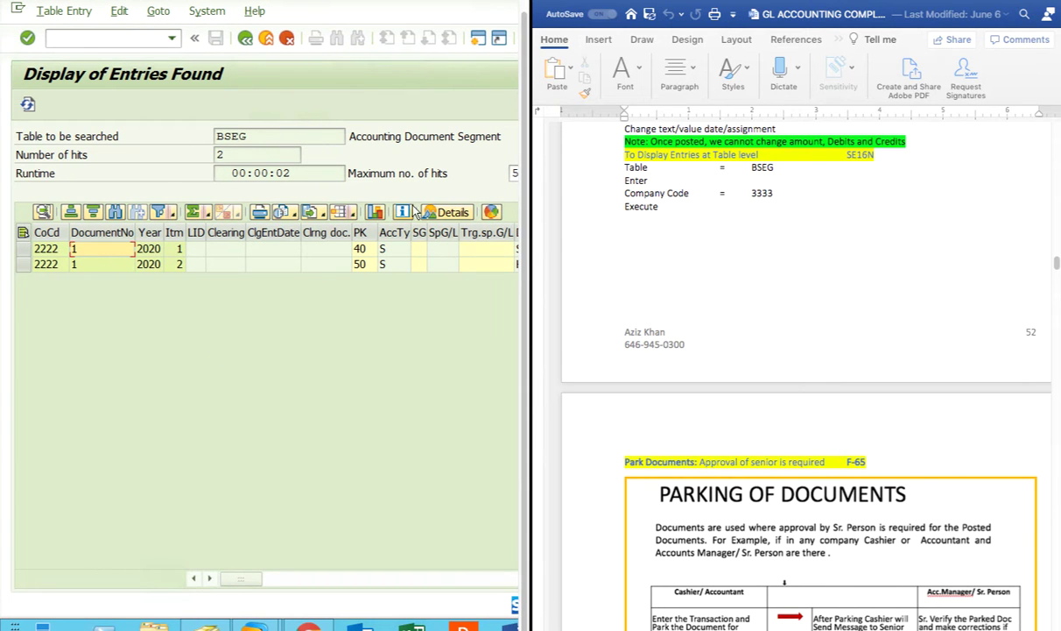
scroll(417, 214, right, 2)
scroll(326, 169, left, 2)
Step: Return to the table selection screen and replace the table with BKPF
click(245, 38)
click(224, 135)
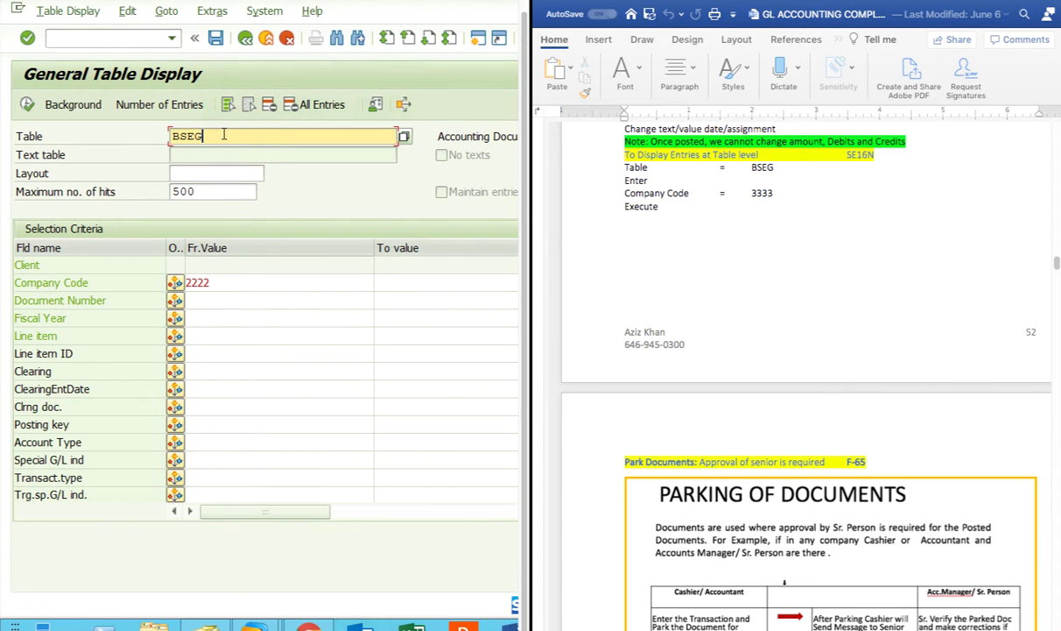
key(BackSpace)
key(BackSpace)
key(BackSpace)
key(BackSpace)
text(bk)
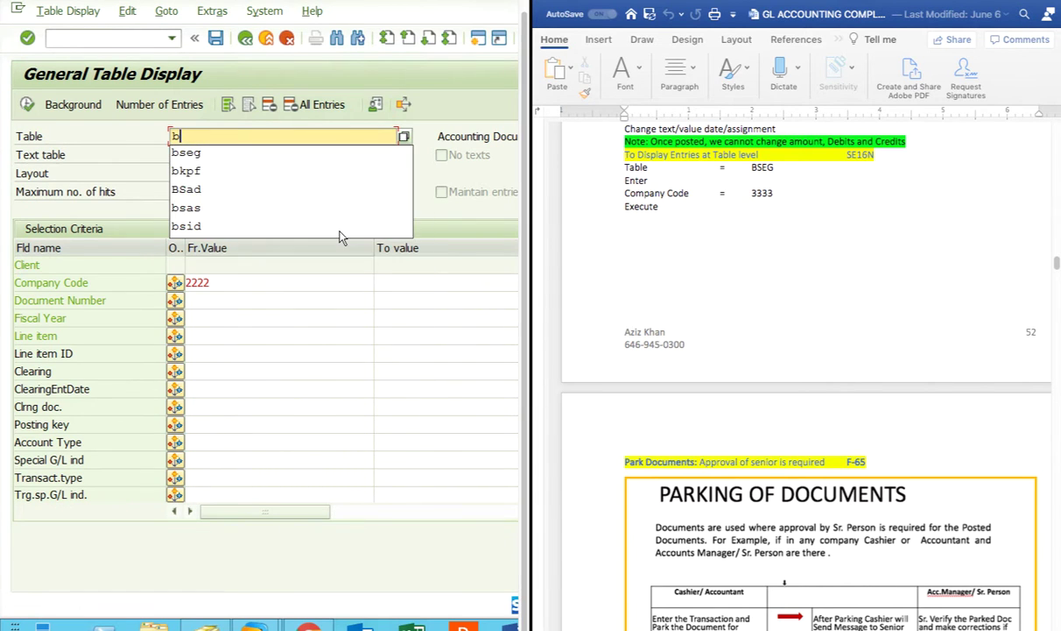
key(BackSpace)
key(BackSpace)
text(bkpf)
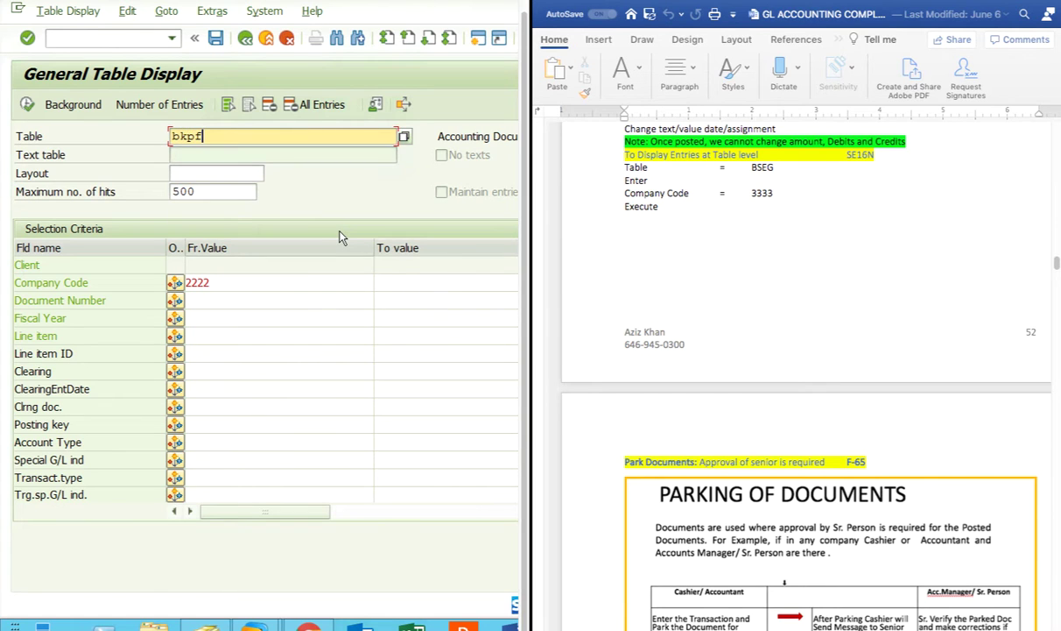
key(Return)
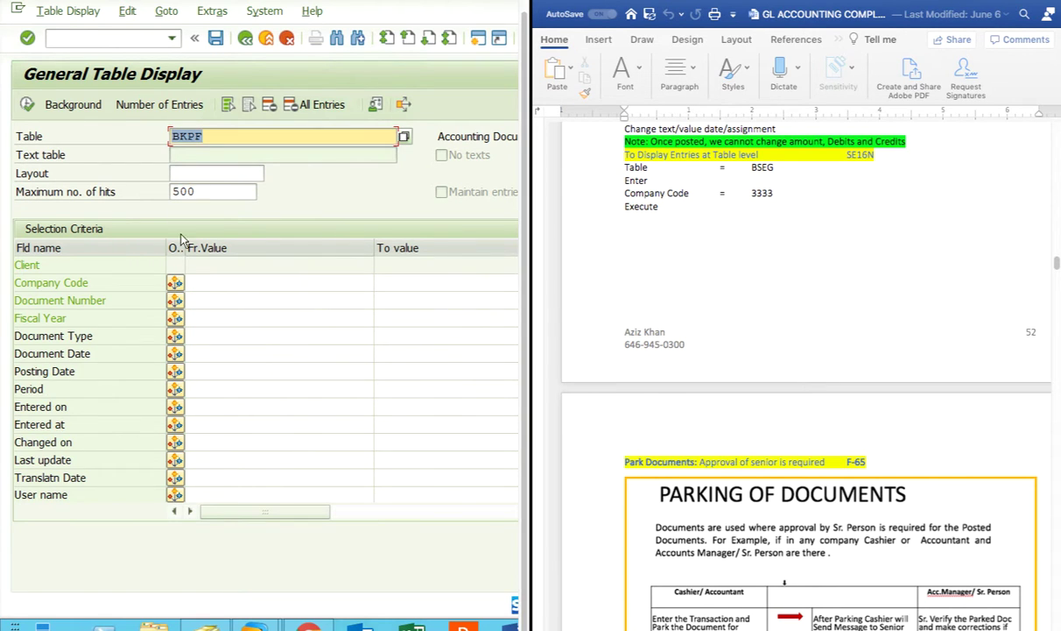
Step: Restrict BKPF to company code 2222, display the matching entries and review their document header columns
click(209, 281)
text(2222)
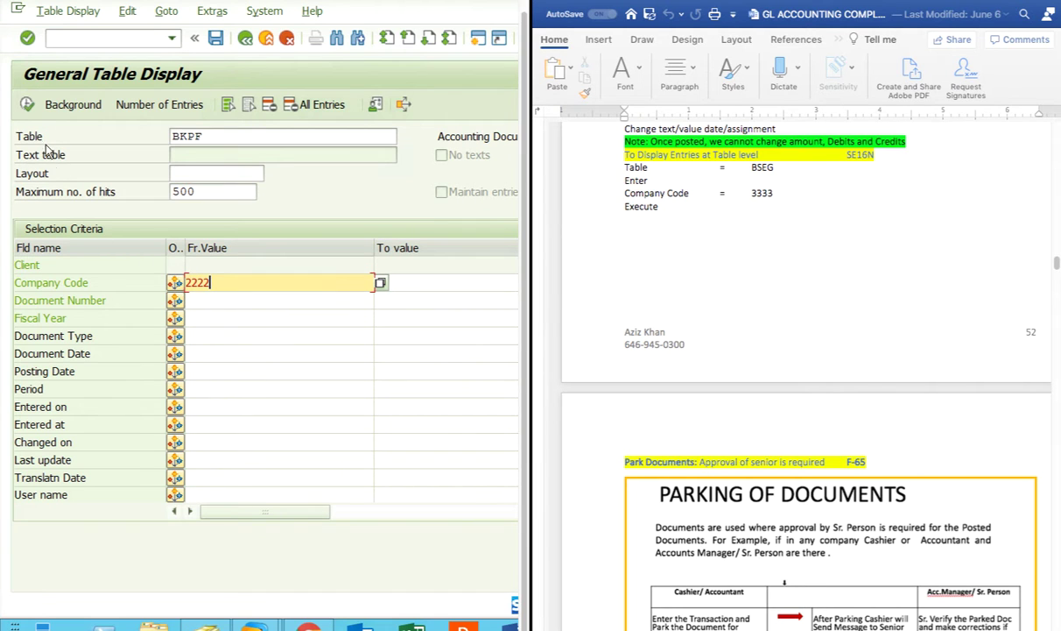
key(Return)
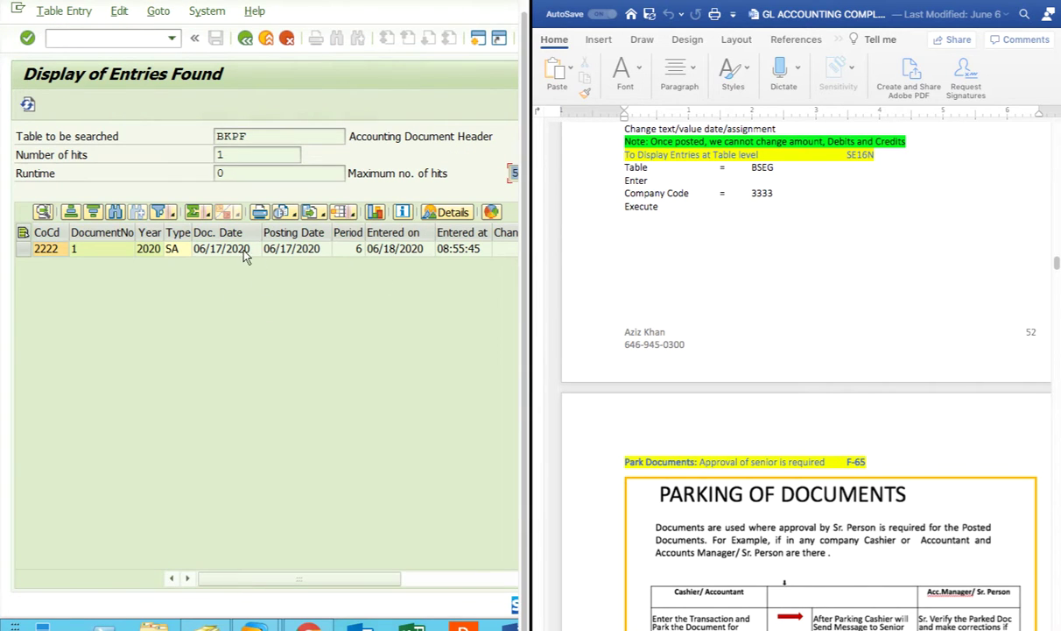
key(Tab)
scroll(373, 260, right, 4)
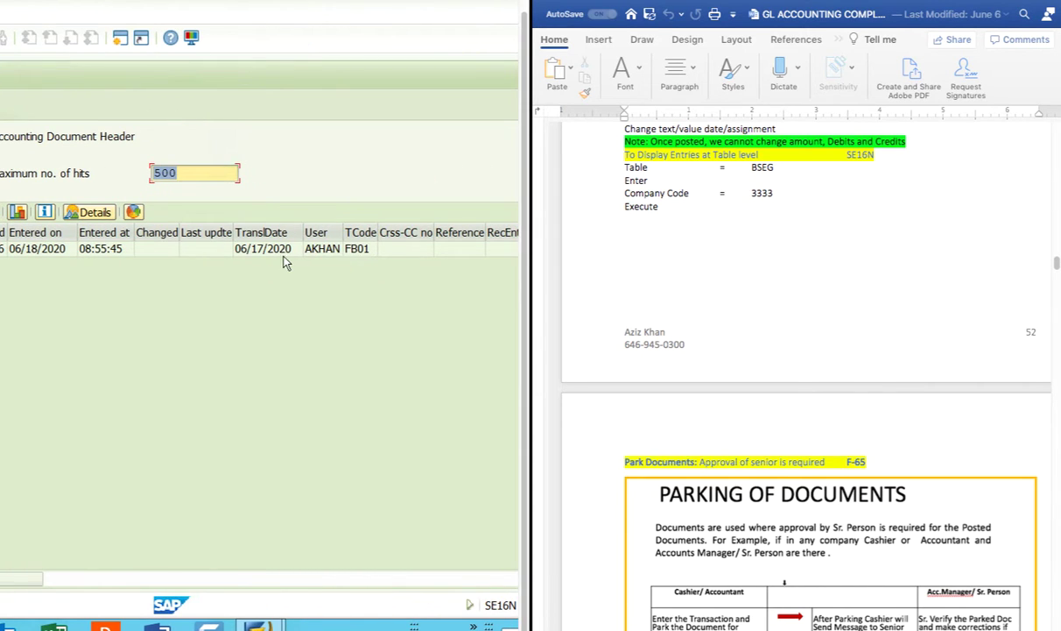
scroll(286, 261, left, 5)
scroll(232, 260, left, 3)
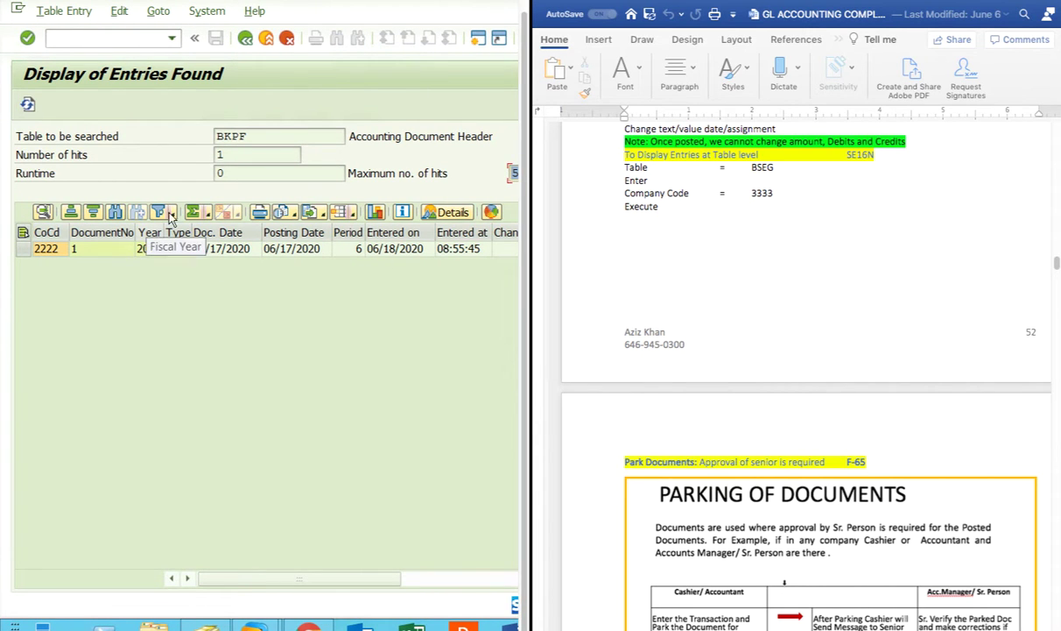
Step: Leave the table display with /n and display document 1 of company code 2222 with FB03
click(170, 39)
click(54, 70)
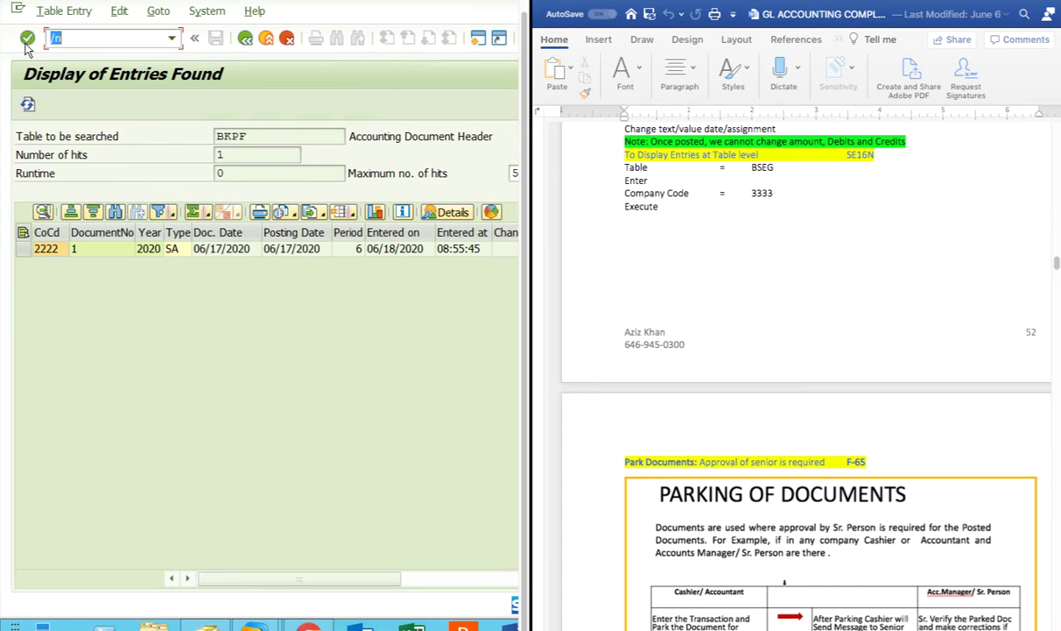
click(27, 39)
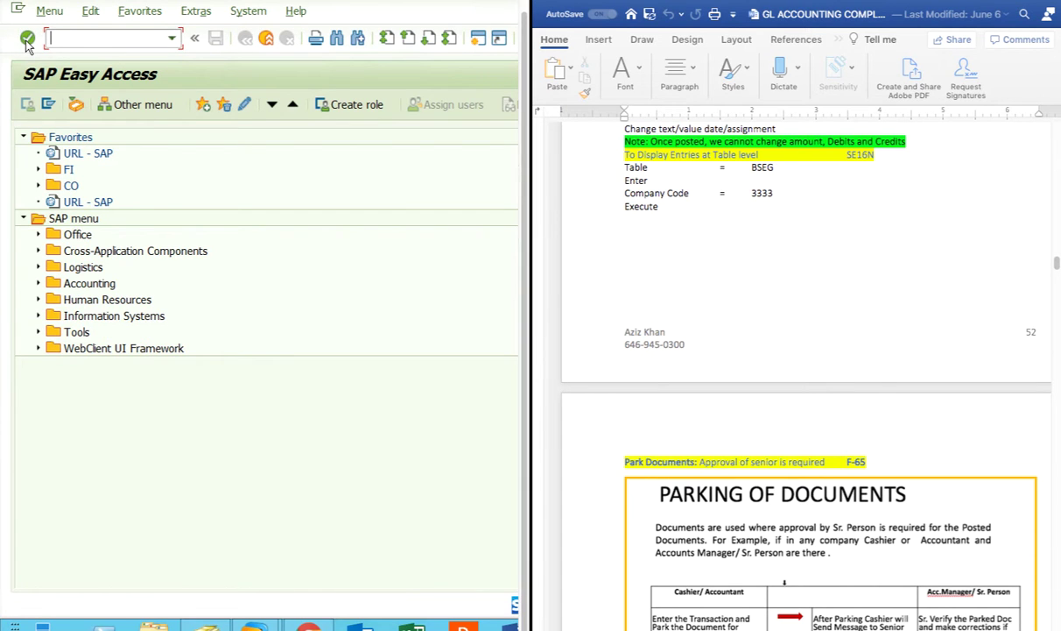
text(fb03)
key(Return)
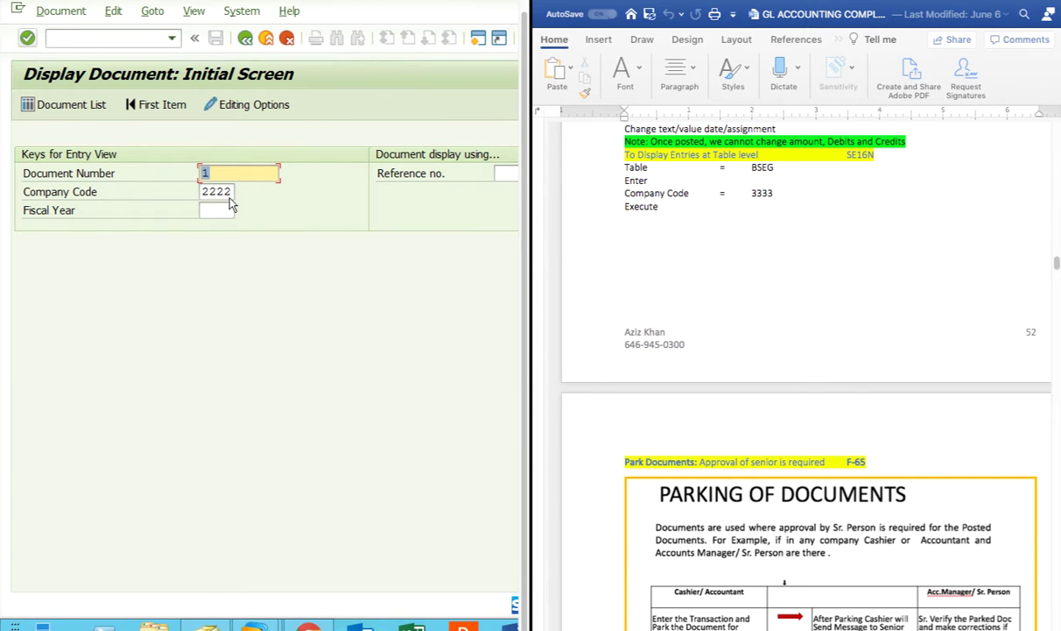
key(Return)
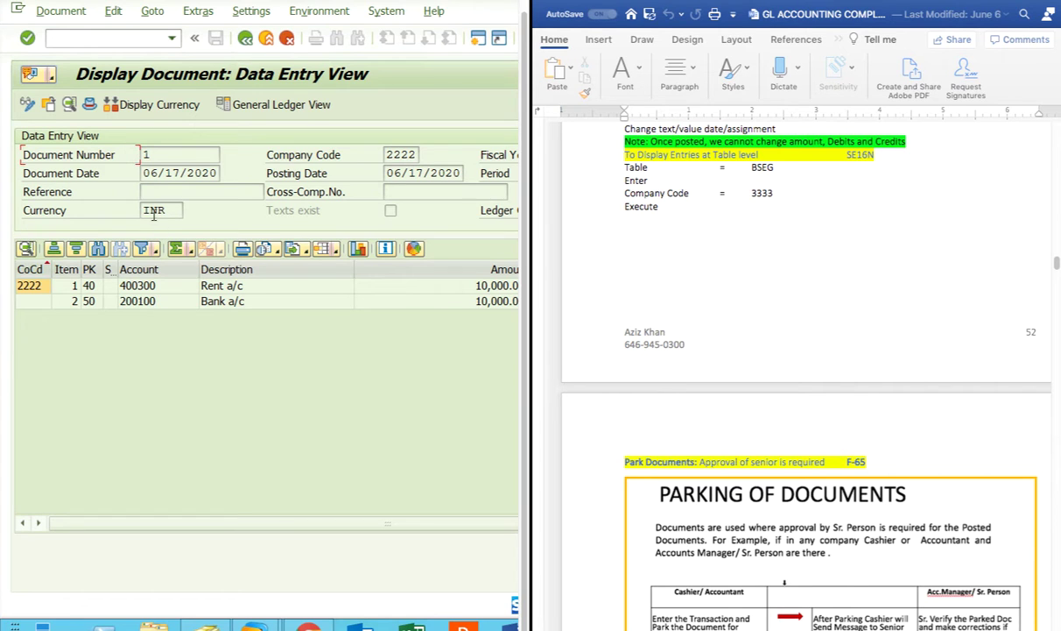
Step: Examine the document's header fields, including document number, company code and document date
click(144, 155)
drag(388, 155, 350, 172)
drag(157, 172, 182, 195)
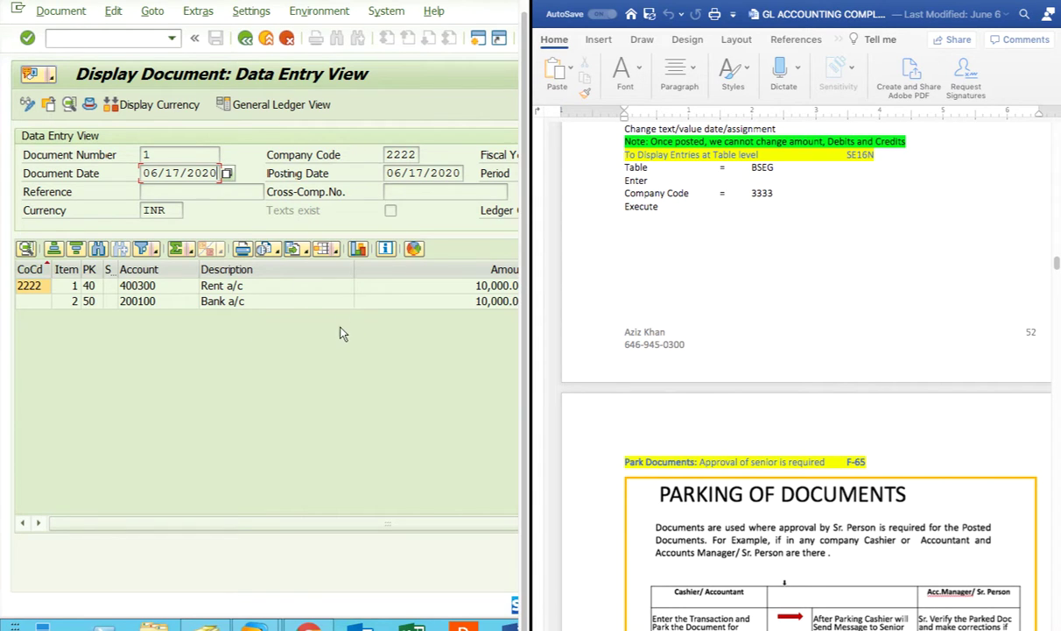
Step: Examine the posting keys, accounts and amounts of the document's rent and bank line items
click(61, 282)
click(113, 302)
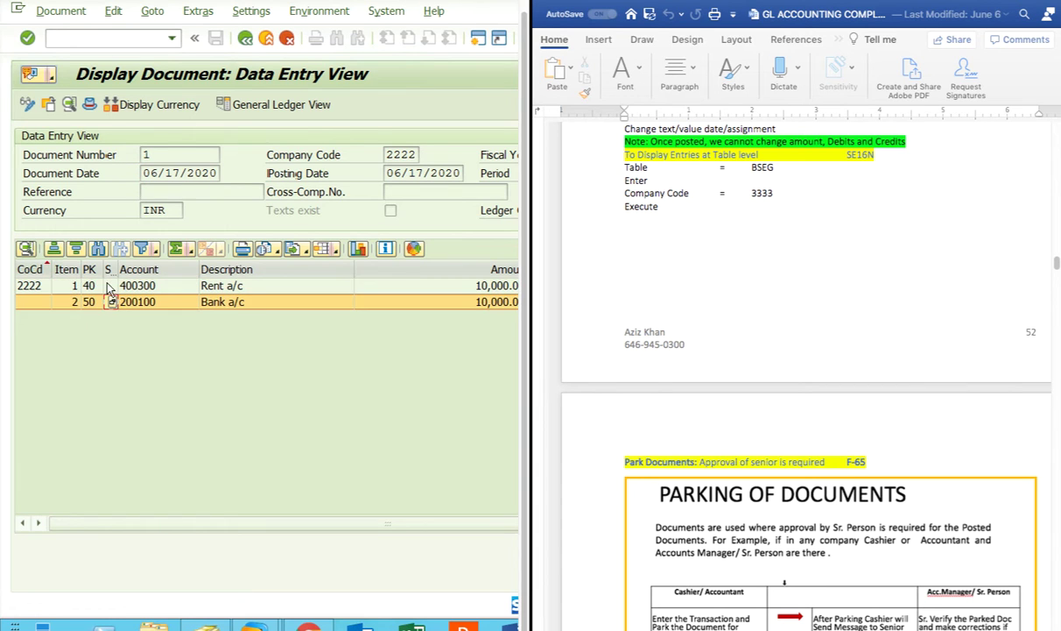
click(97, 286)
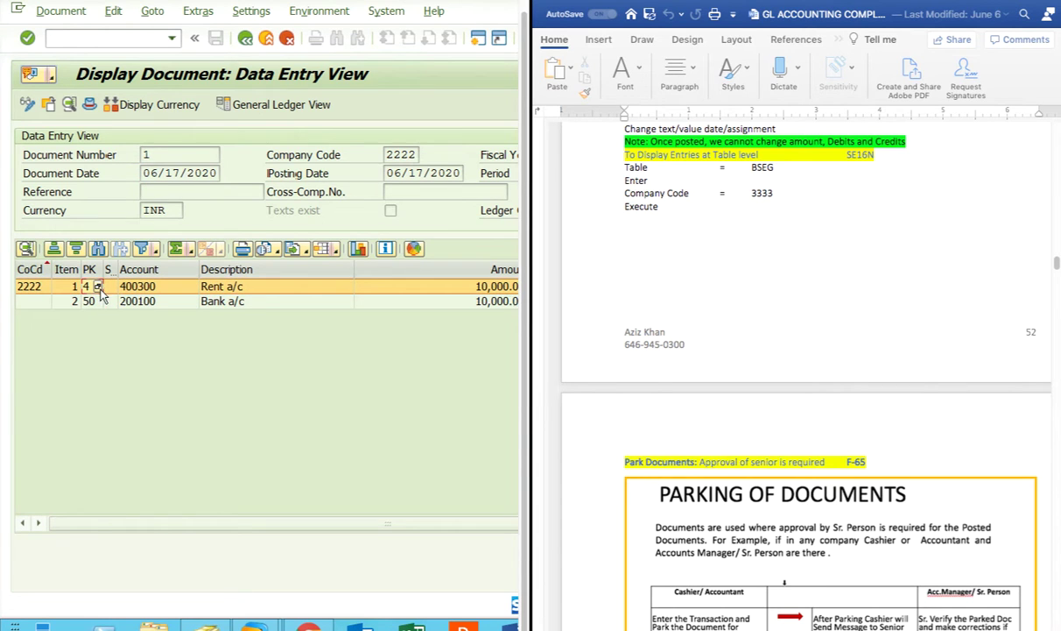
click(153, 303)
click(165, 287)
click(164, 300)
click(165, 287)
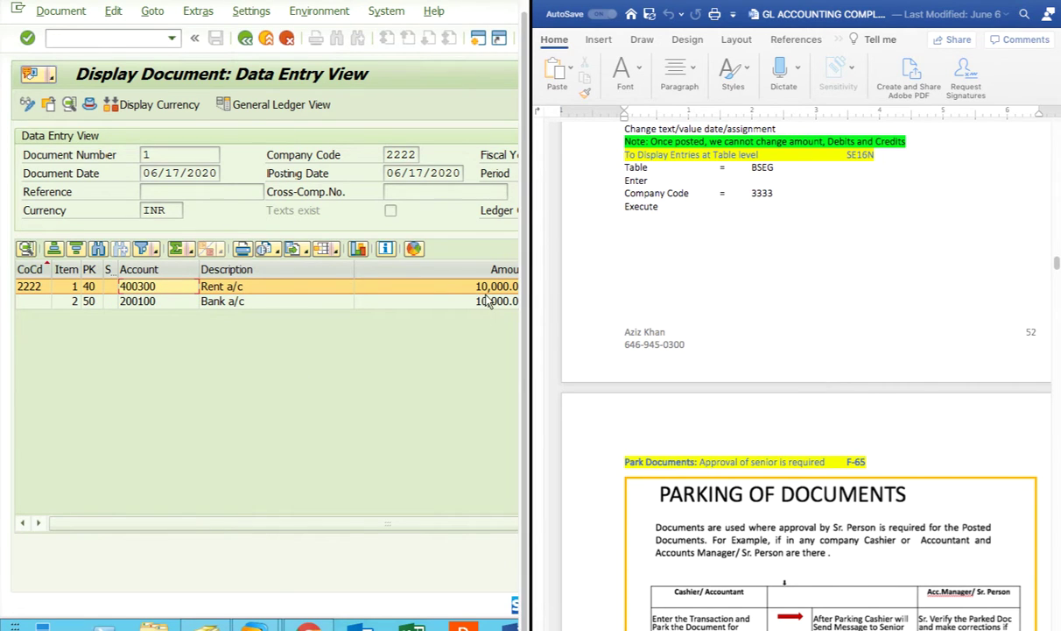
scroll(463, 309, right, 3)
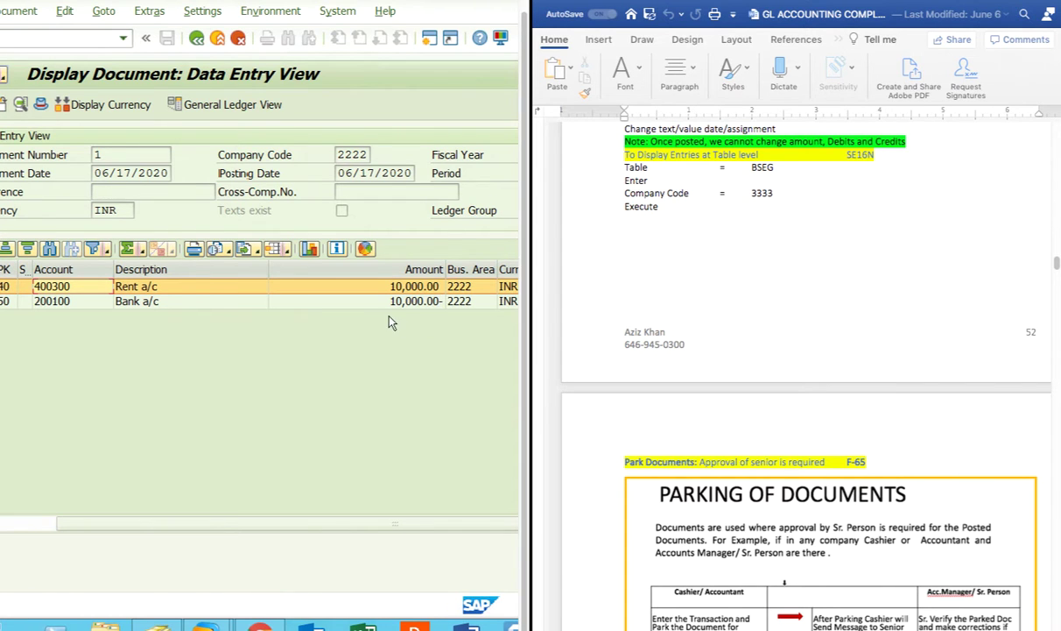
scroll(377, 311, left, 3)
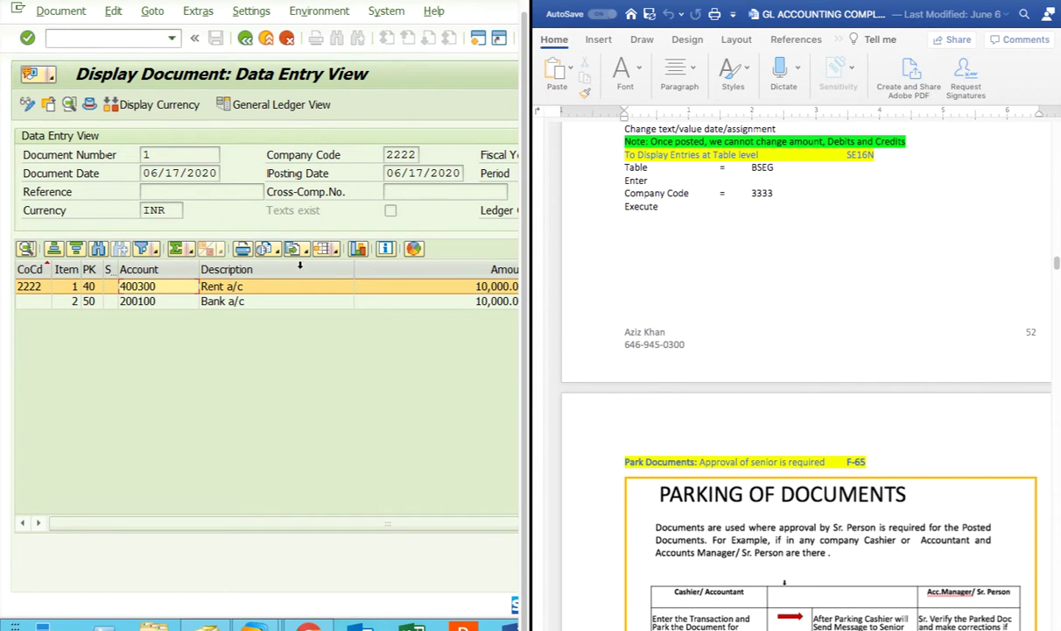
Step: Review the SE16N notes in the Word guide and go on to its Parking of Documents section
scroll(871, 355, down, 3)
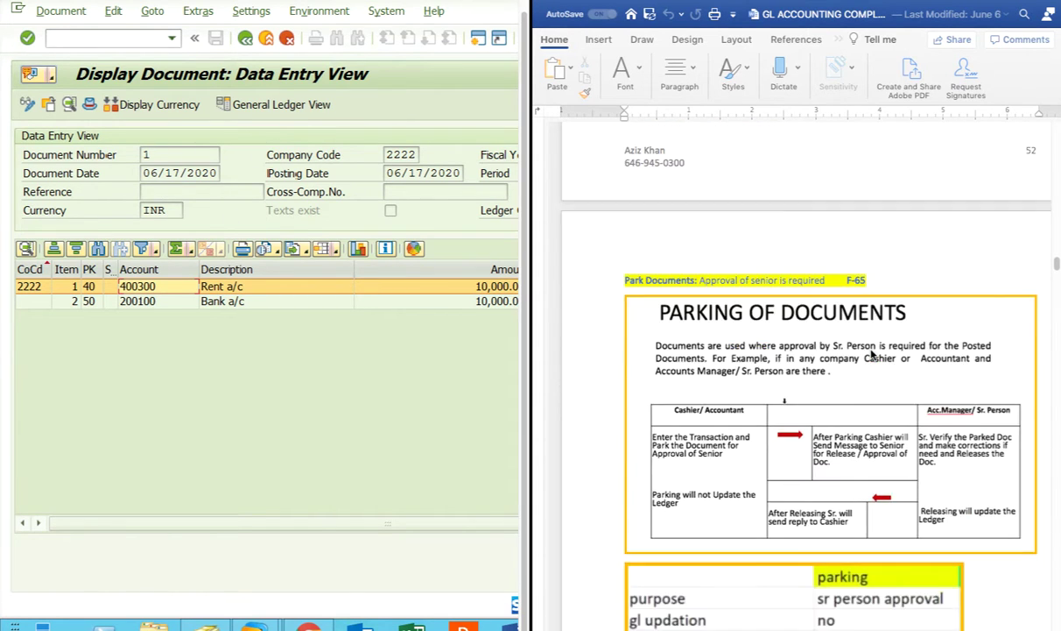
scroll(872, 354, up, 5)
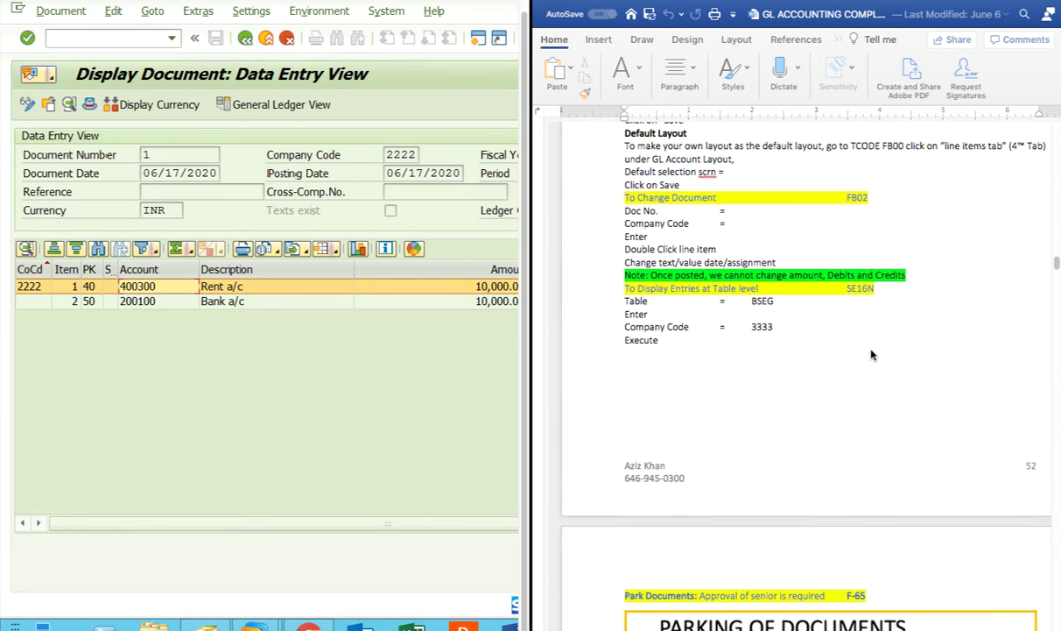
scroll(871, 354, down, 1)
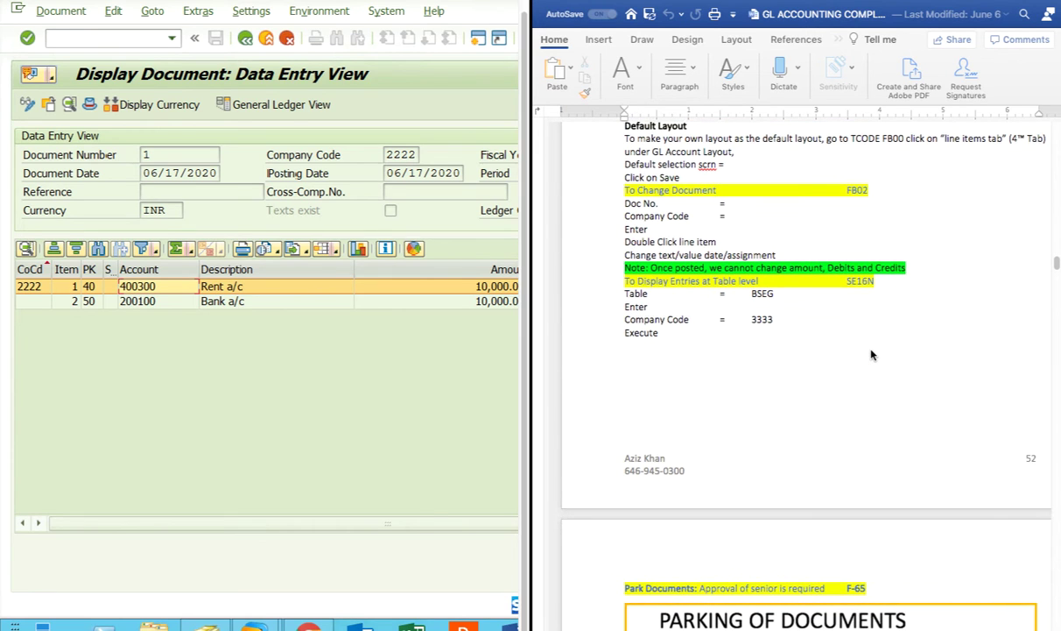
scroll(871, 355, down, 7)
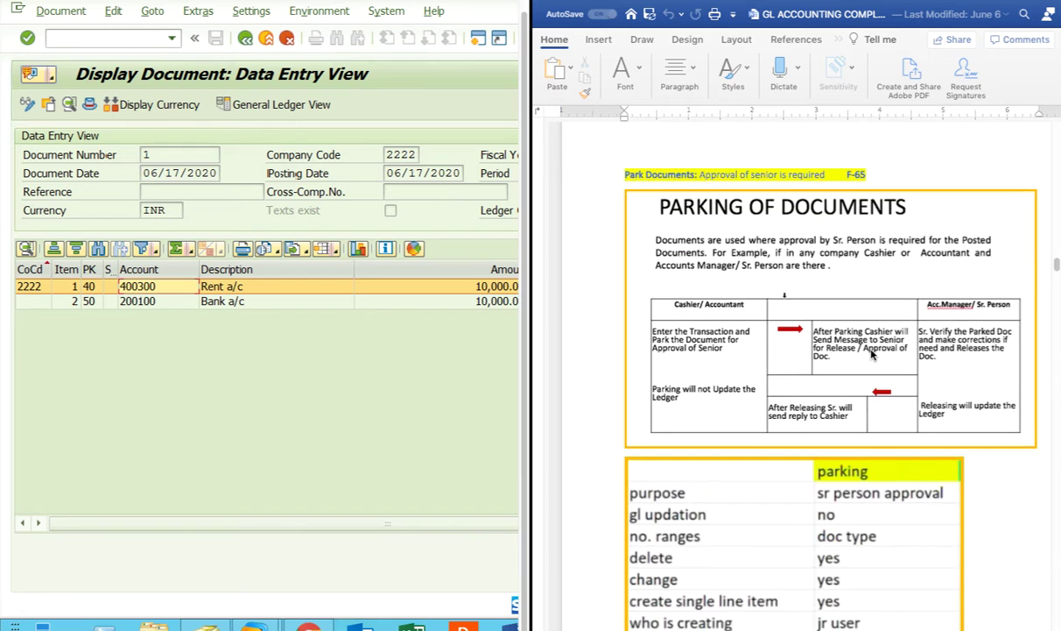
scroll(872, 355, right, 1)
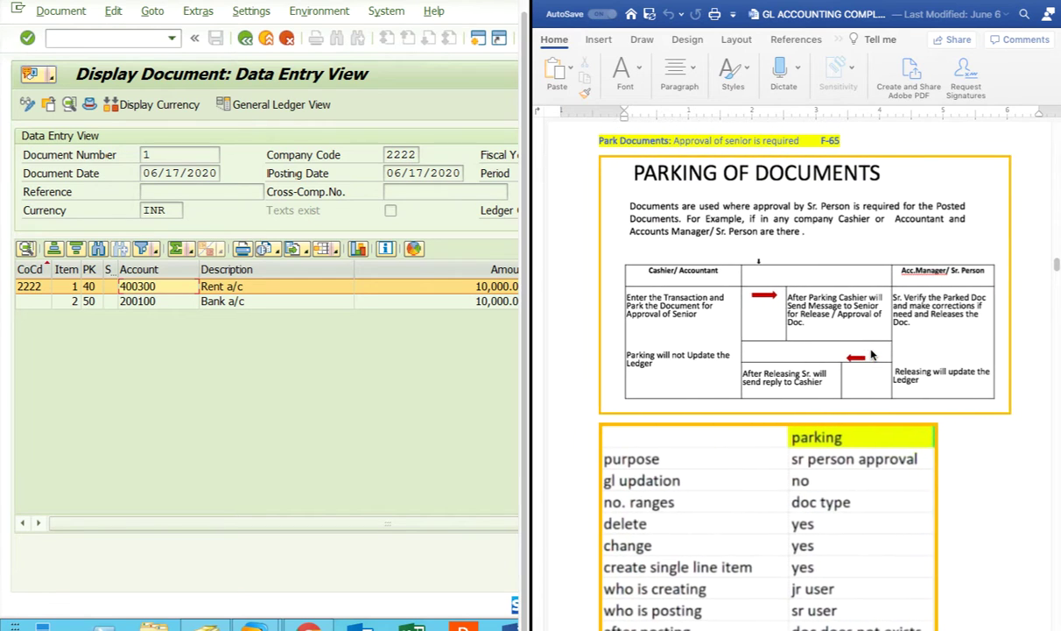
Step: Exit the document display with /n to the SAP Easy Access screen, and show the guide's parking characteristics table
click(170, 38)
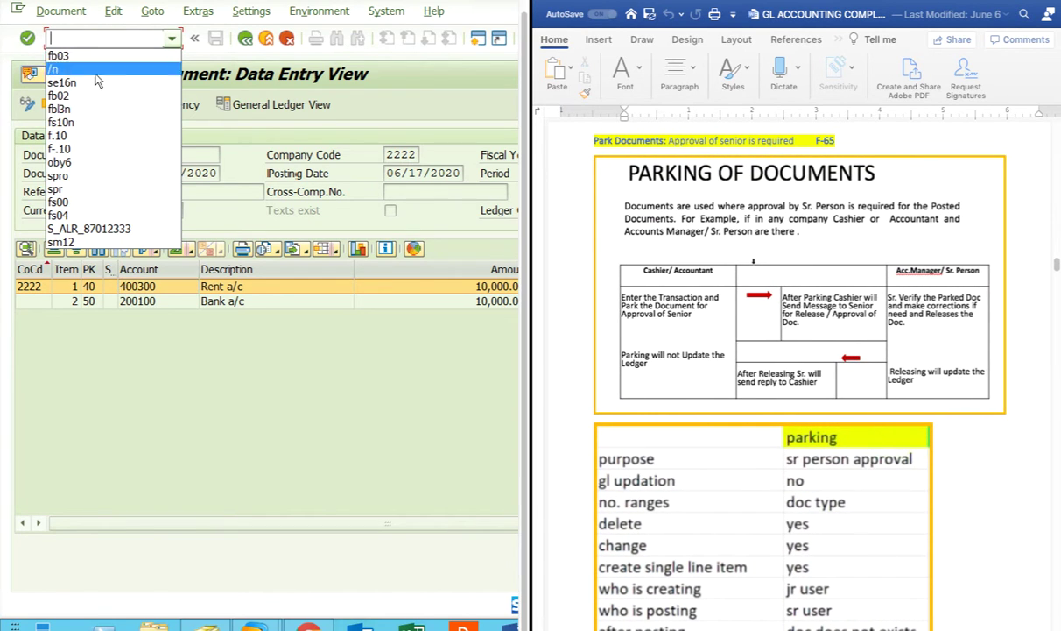
key(Escape)
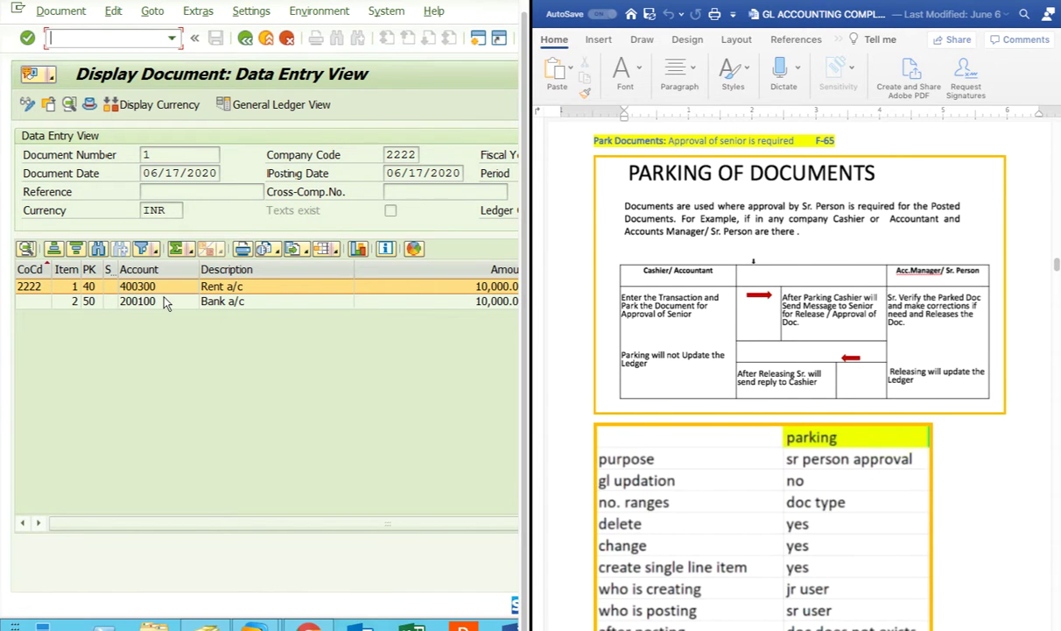
click(169, 38)
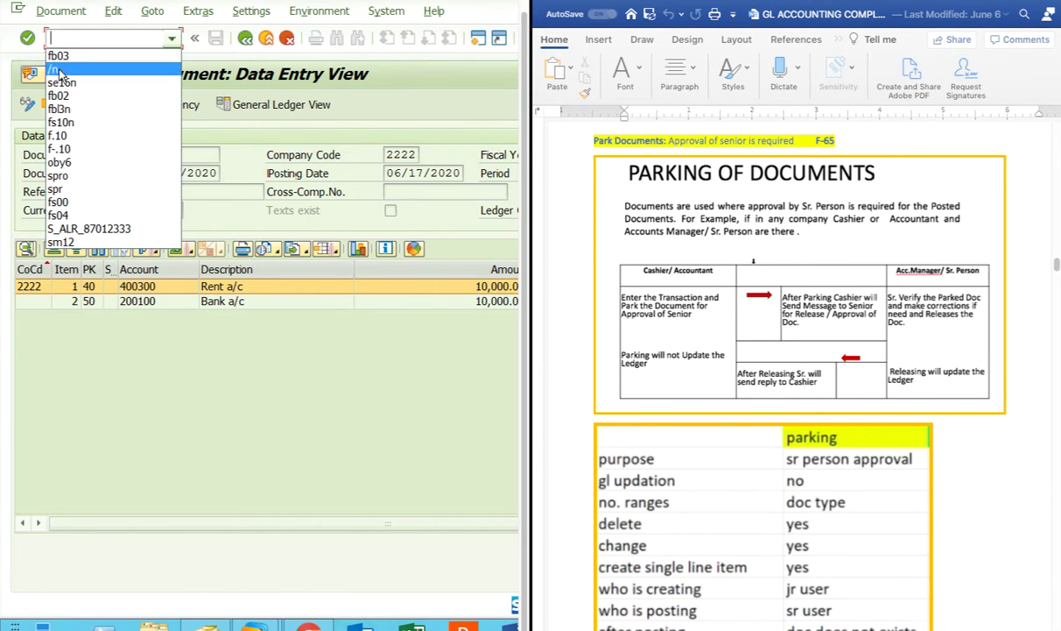
click(58, 71)
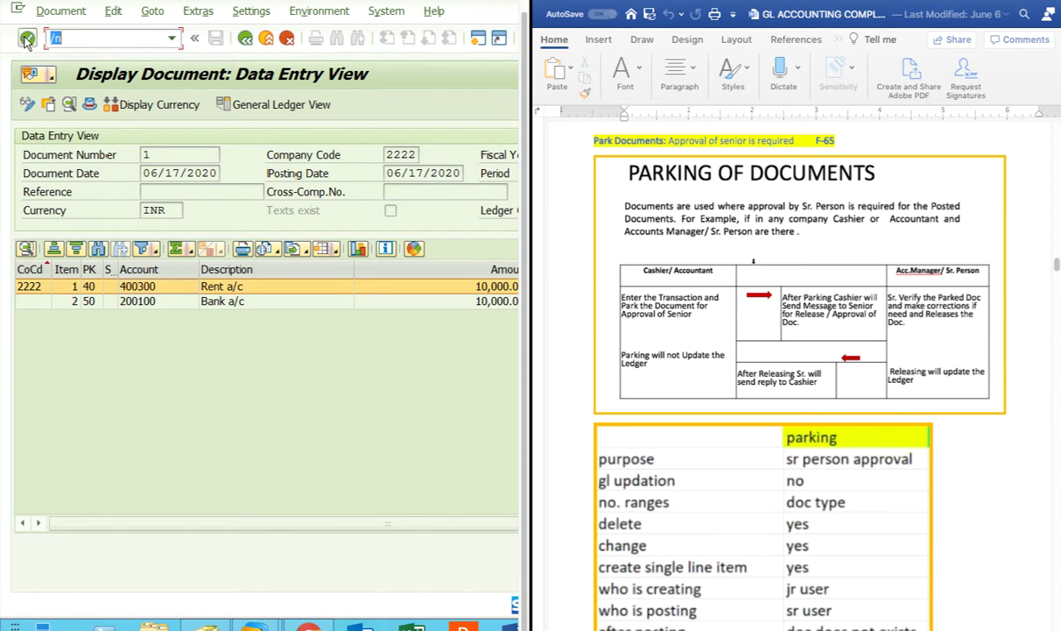
click(27, 39)
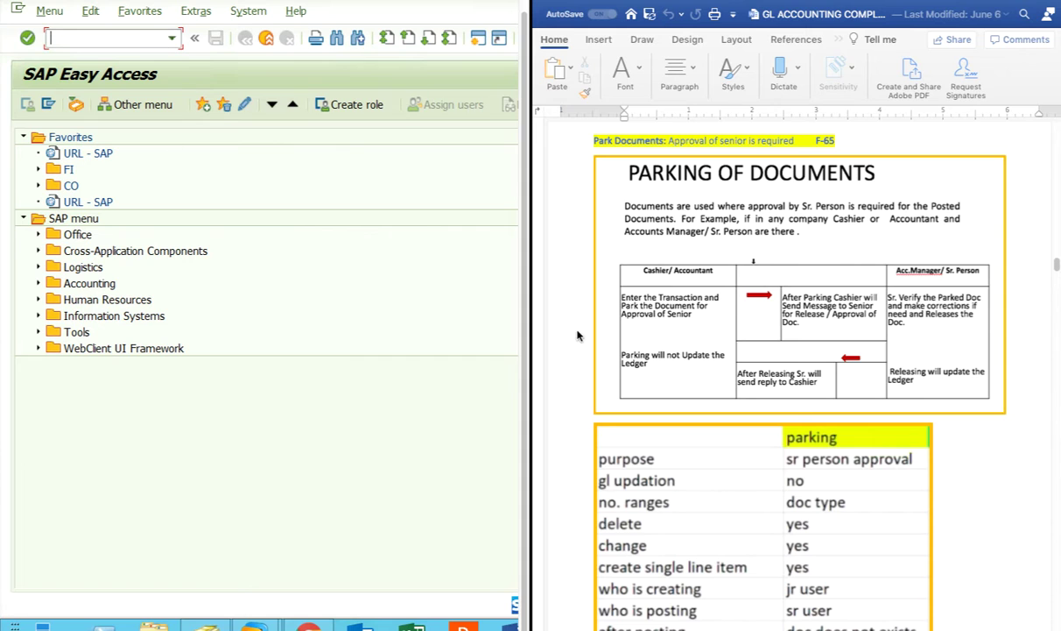
scroll(719, 423, down, 1)
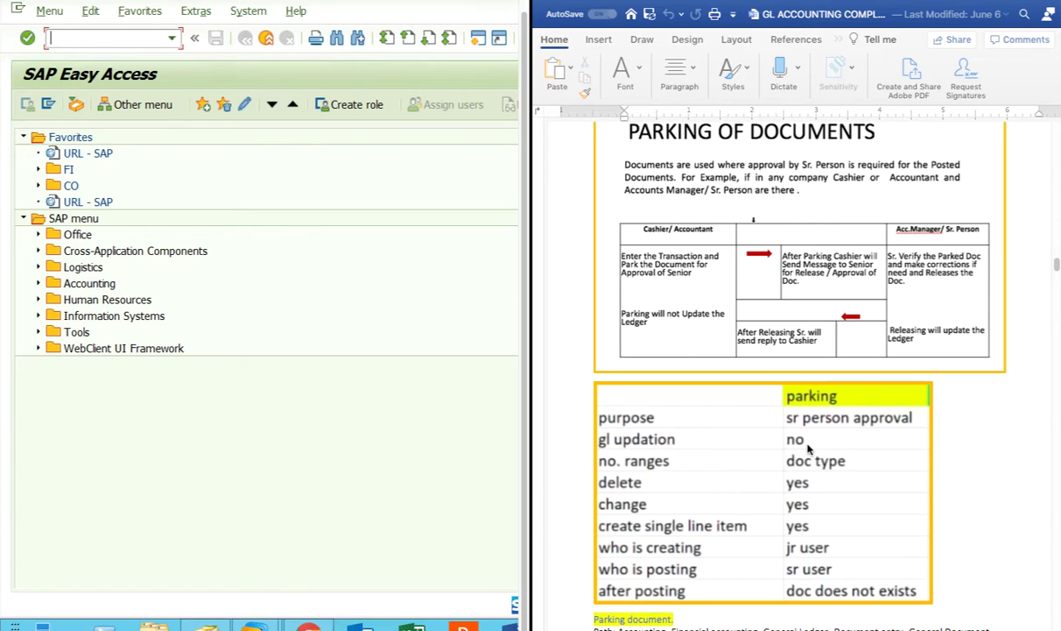
Step: Display the rent G/L account's balances for company code 2222 and fiscal year 2020 with FS10N
click(172, 38)
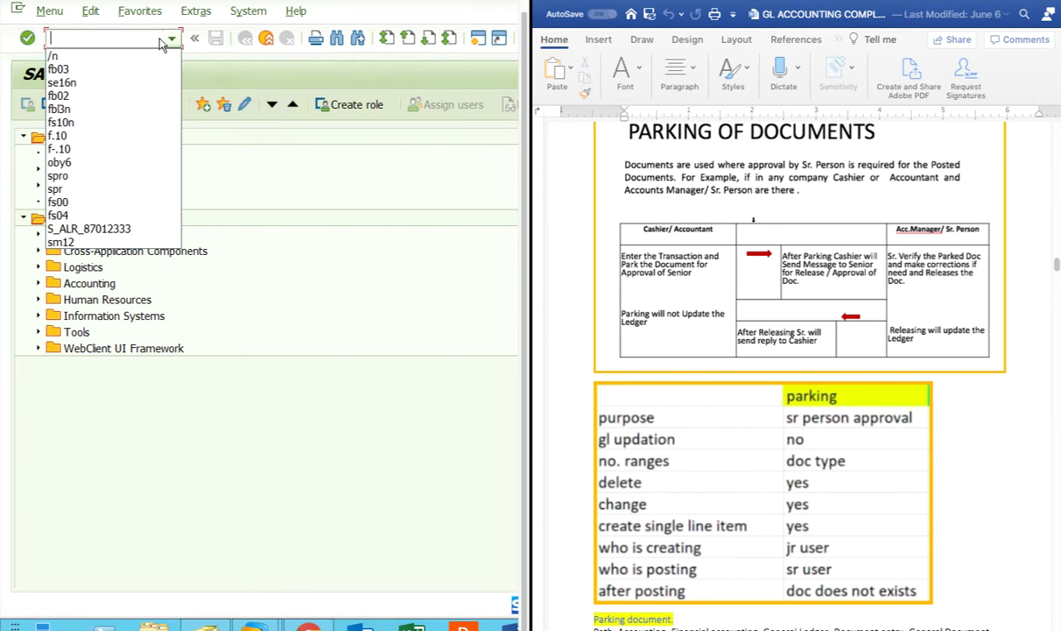
click(77, 136)
key(Return)
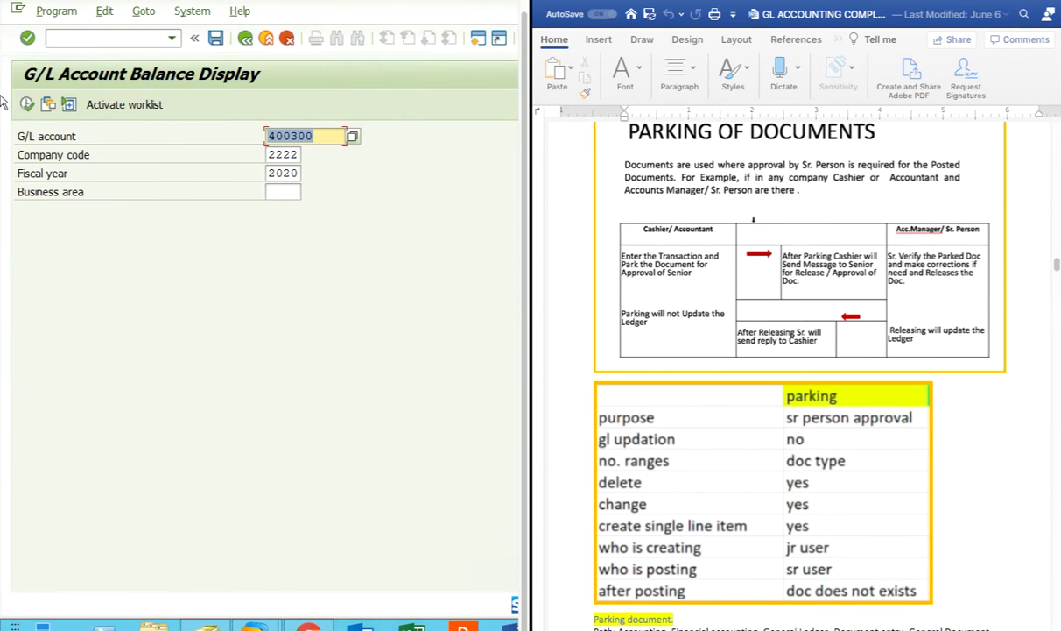
click(27, 104)
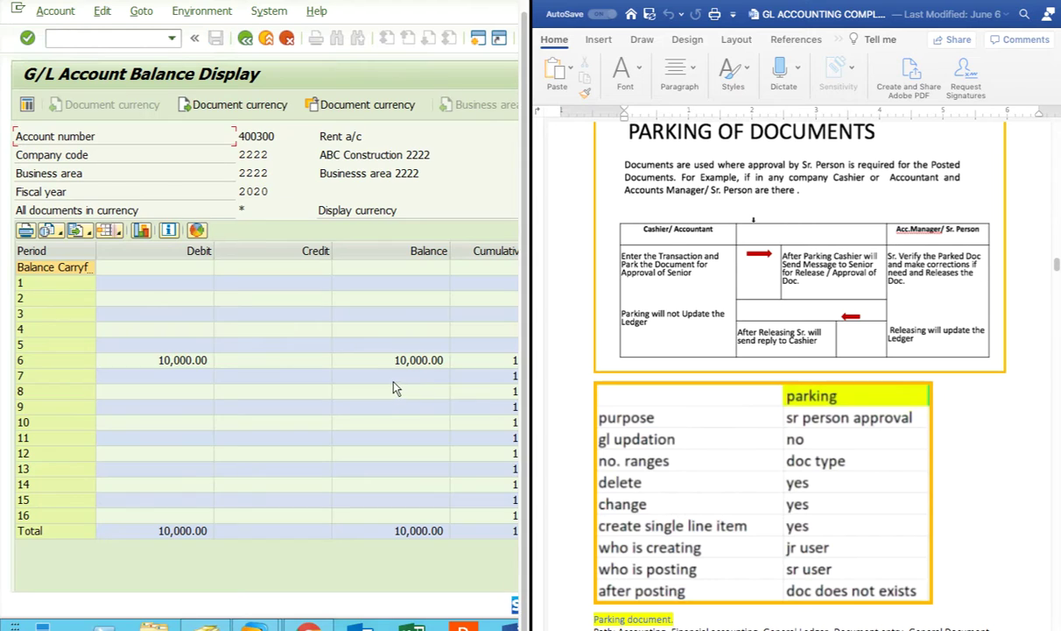
Step: Check the rent account's period 6 balance against the G/L updation row, and show the number ranges row of the guide's parking table
click(172, 360)
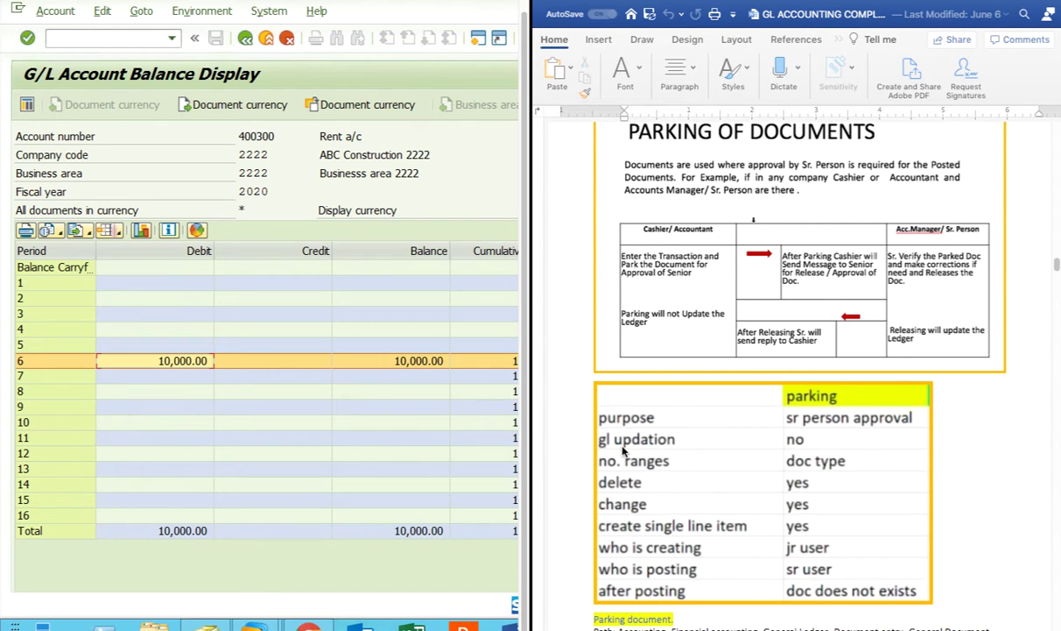
scroll(852, 450, down, 1)
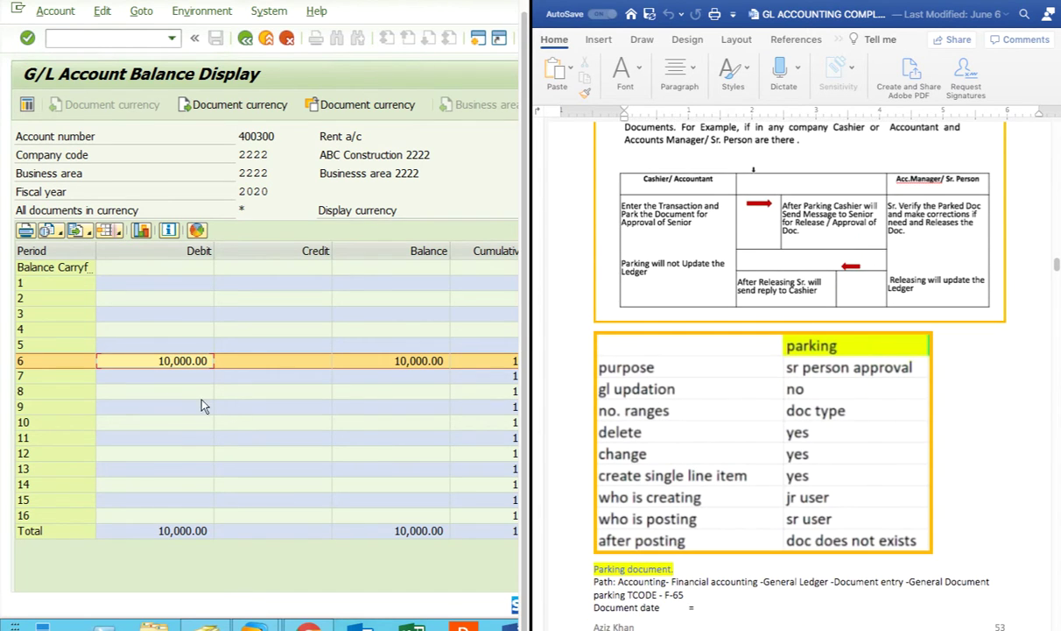
scroll(769, 407, down, 1)
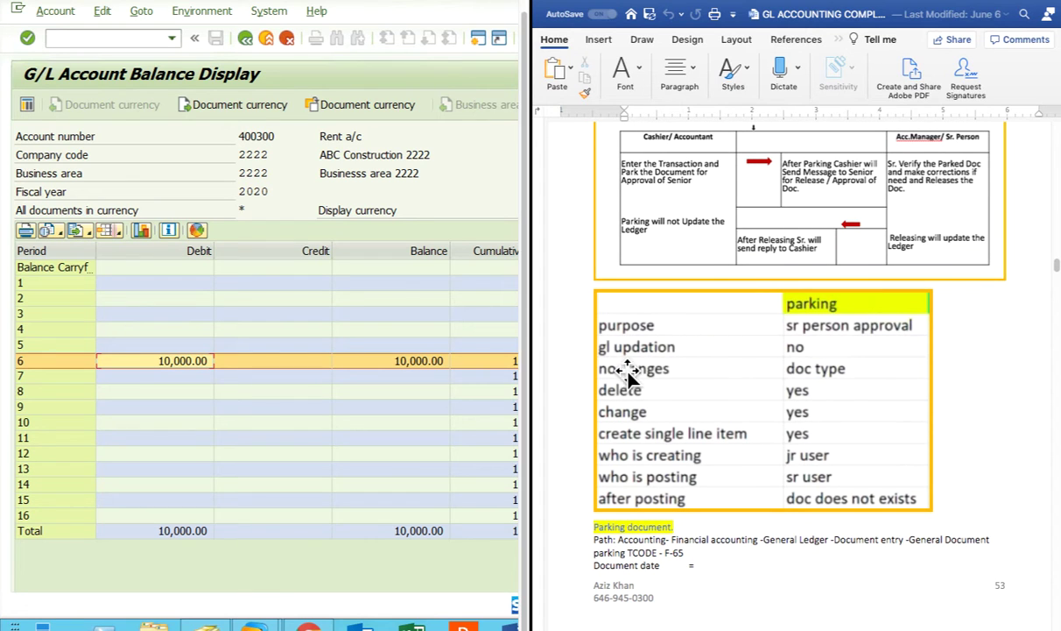
click(866, 372)
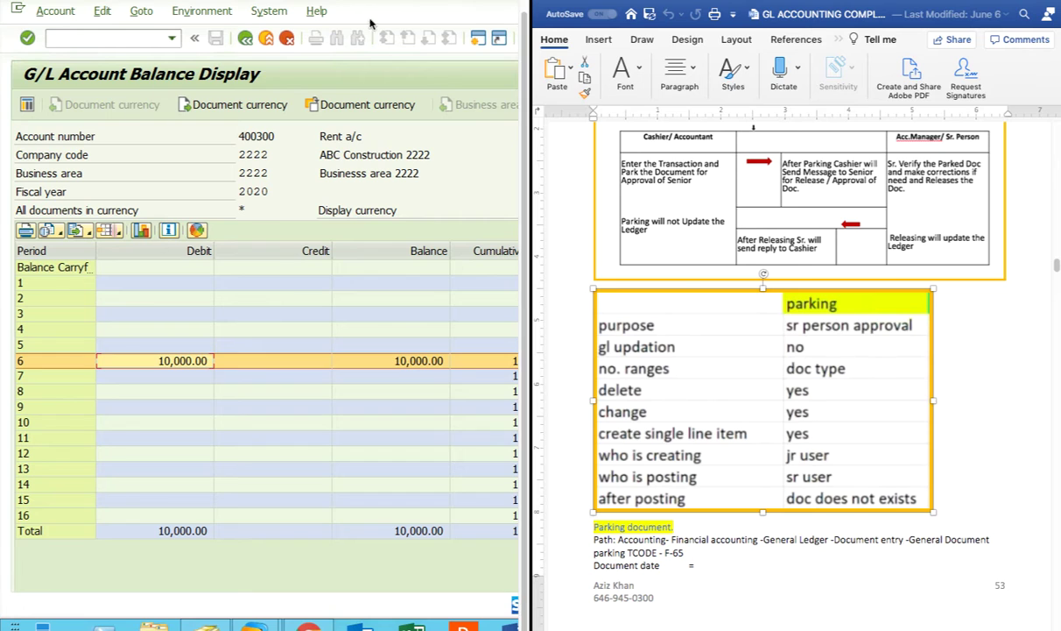
Step: Leave the balance display with /n and open the document types overview with OBA7
click(453, 39)
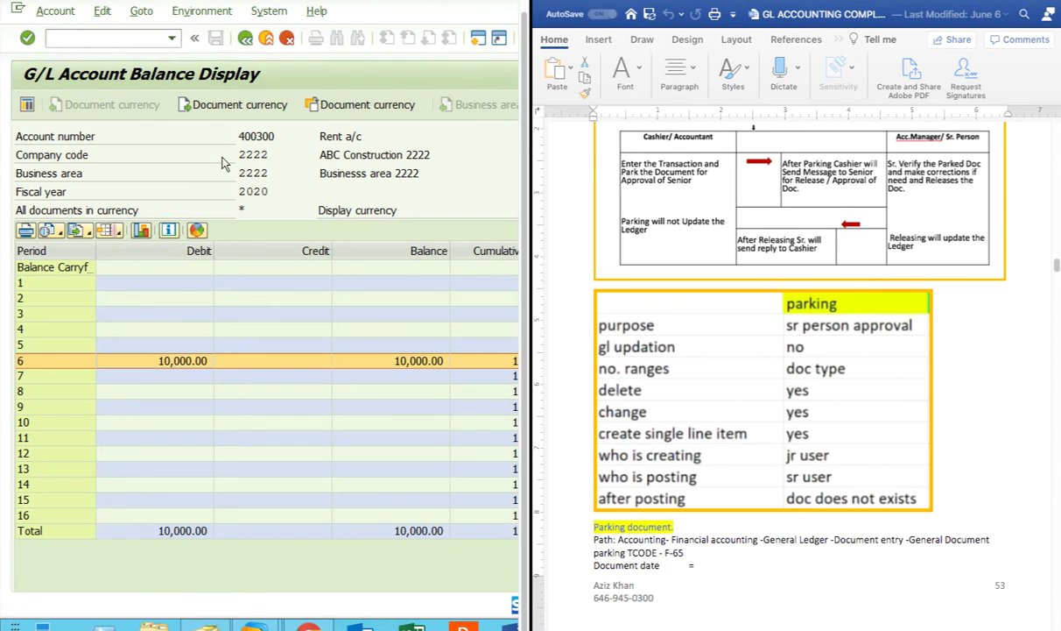
text(/n)
key(Return)
text(ba7)
key(Return)
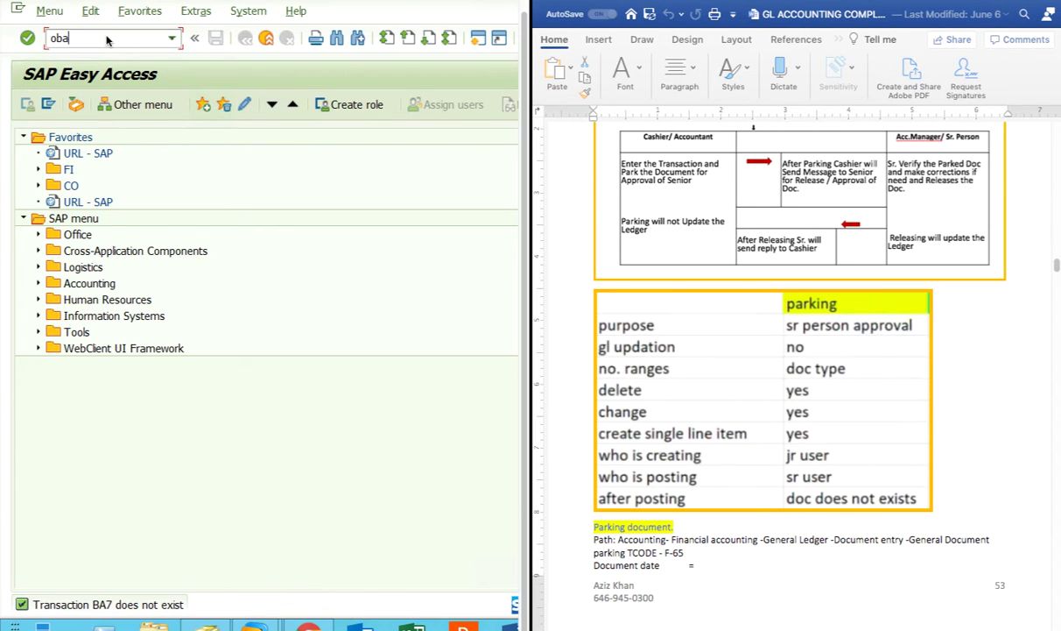
key(Return)
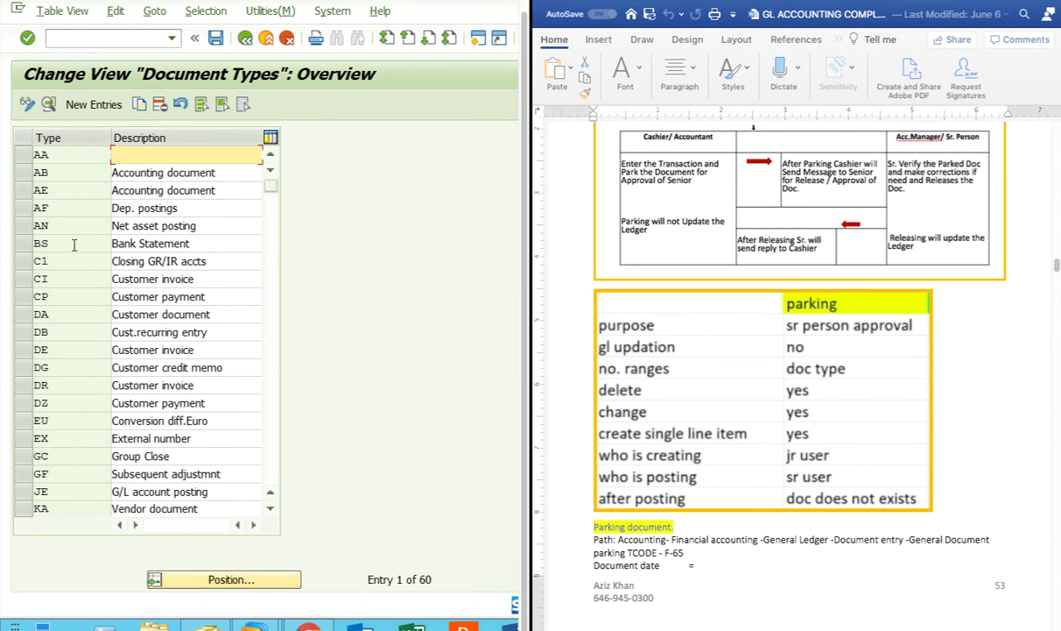
Step: Find document type SA in the document types list and open its details
click(216, 582)
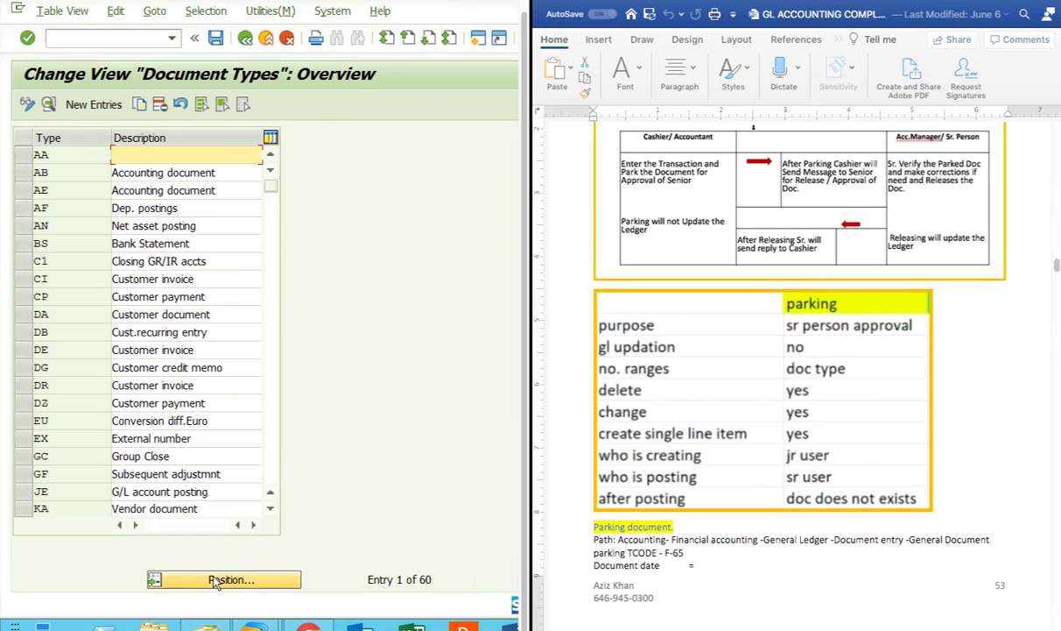
text(SA)
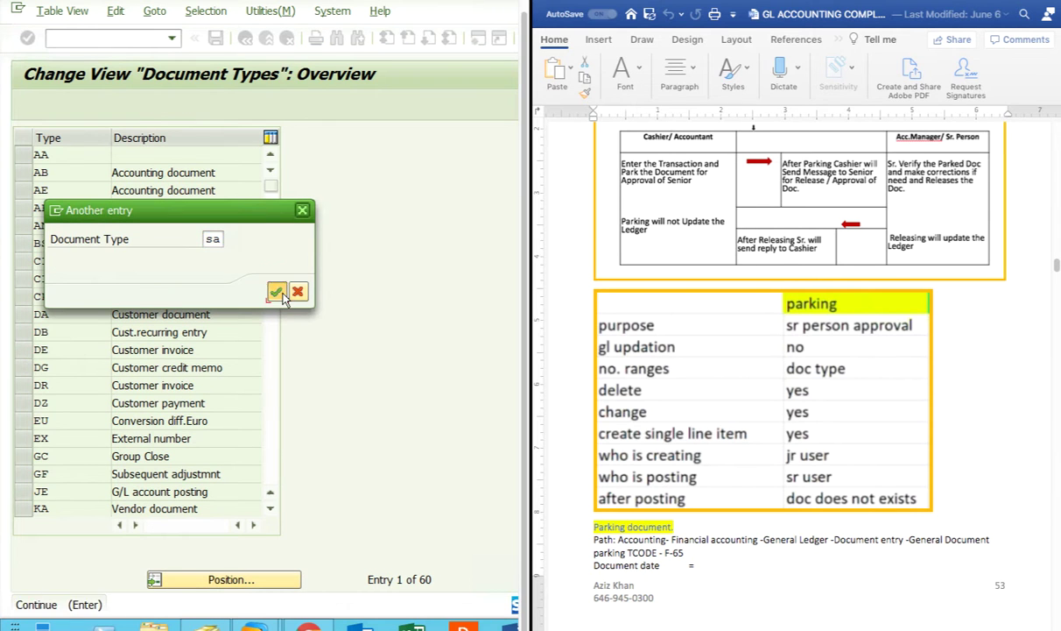
click(276, 290)
click(24, 157)
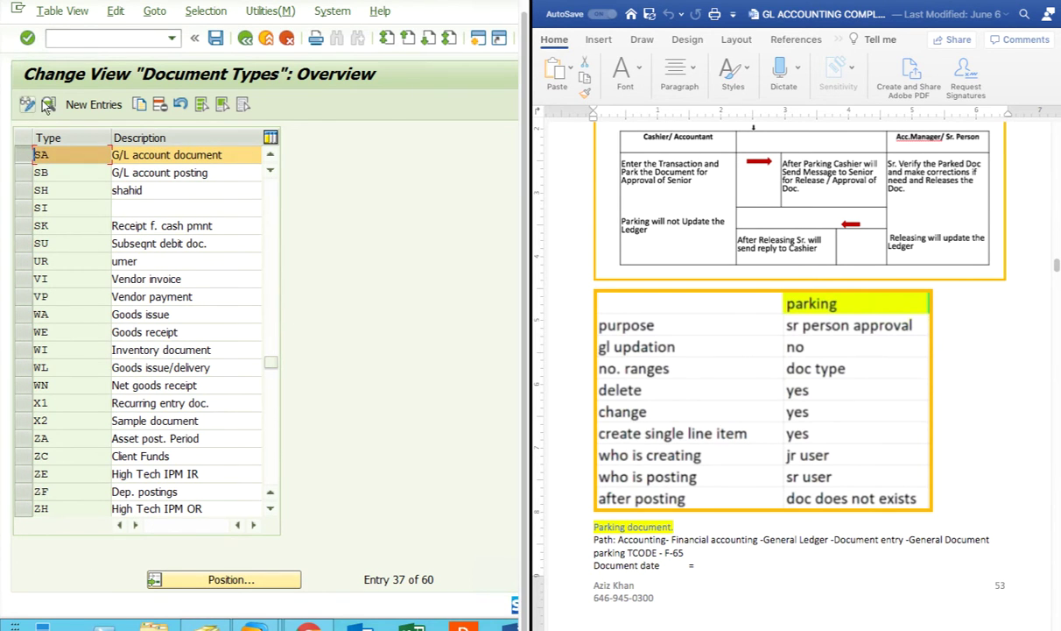
click(48, 104)
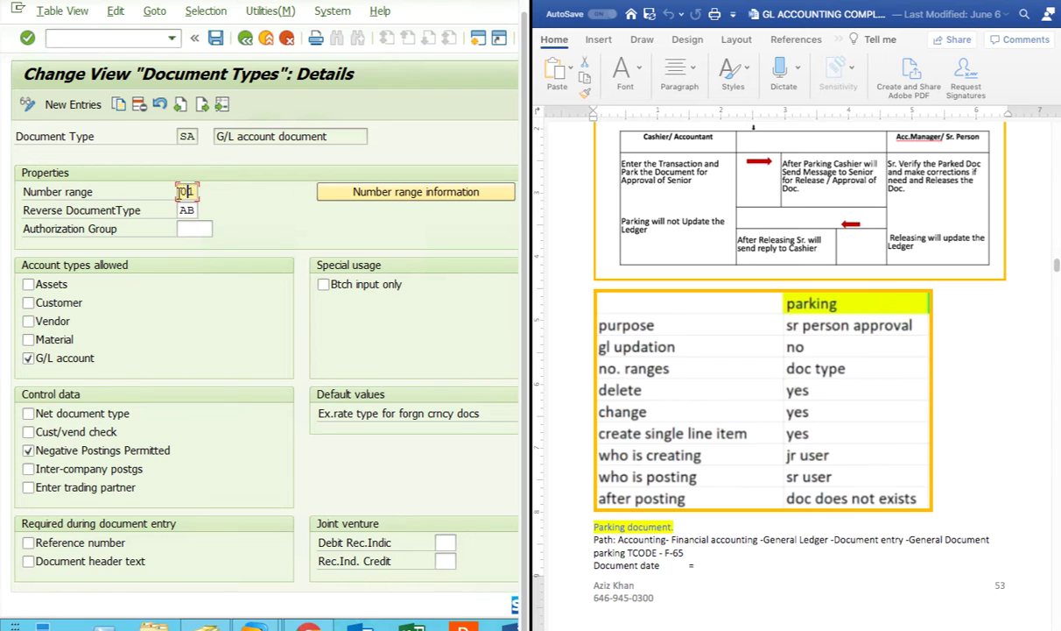
Step: Open the number range information of document type SA and its editable intervals for company code 2222
click(421, 191)
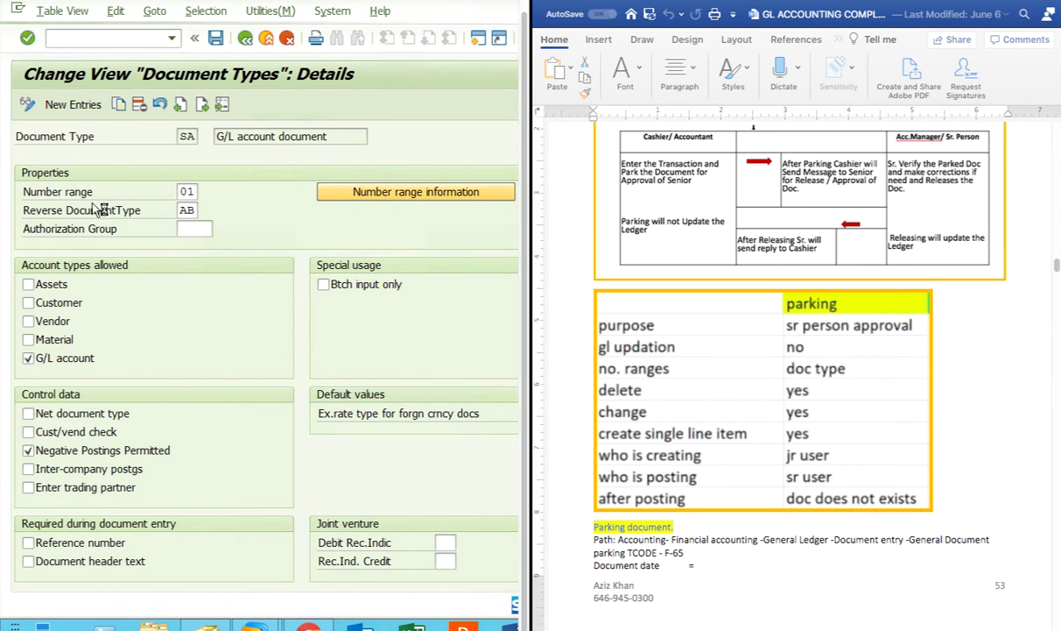
click(192, 135)
text(2222)
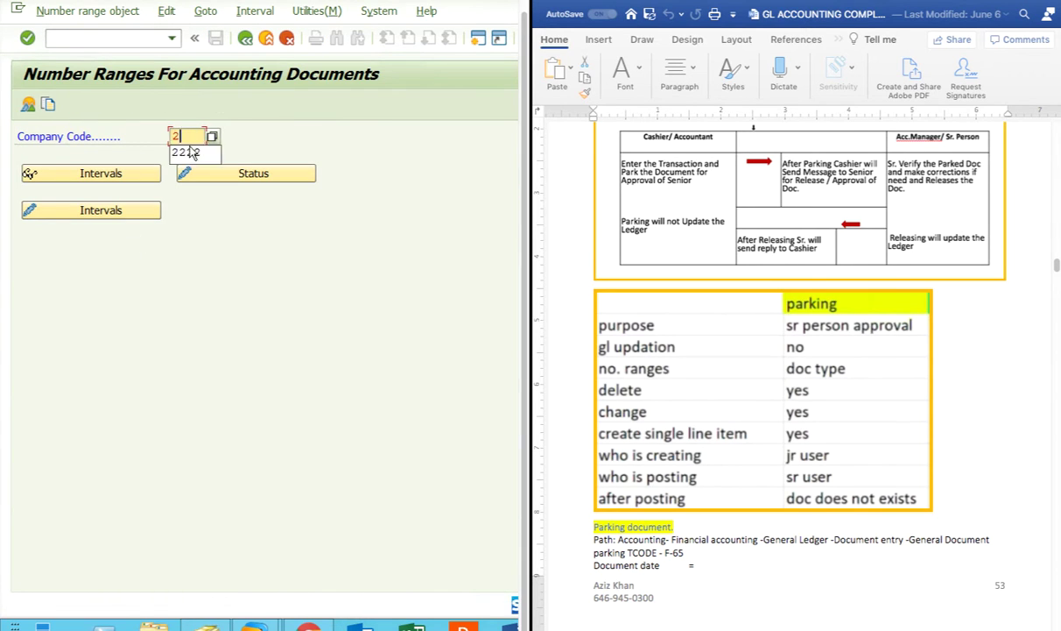
click(107, 211)
Step: Examine the from, to and current numbers of interval 01 for 2020, and return to the number ranges start screen
click(270, 229)
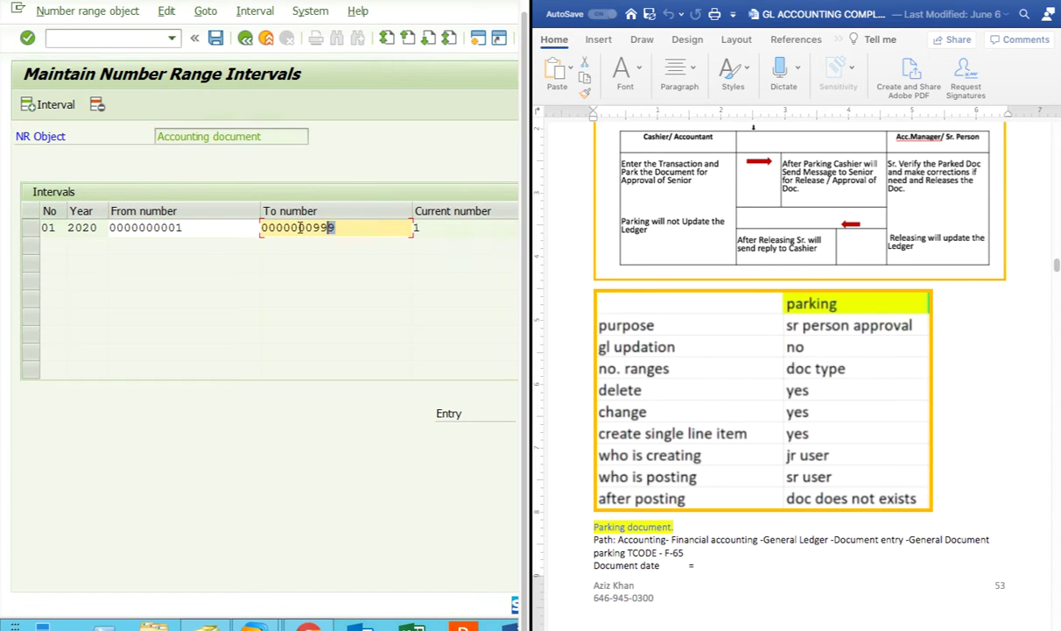
click(204, 226)
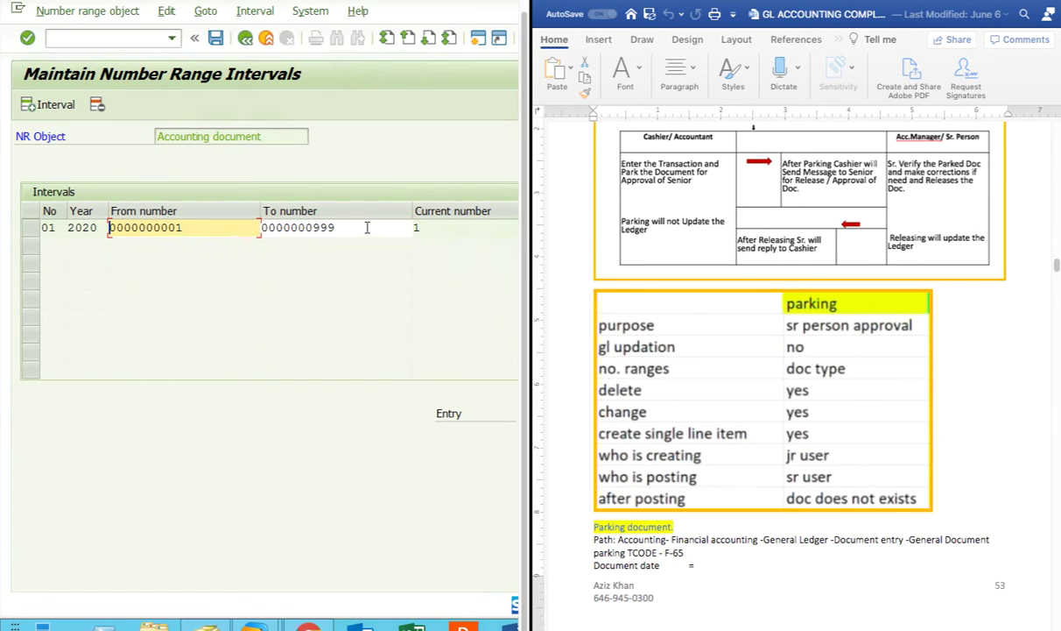
key(Tab)
click(459, 229)
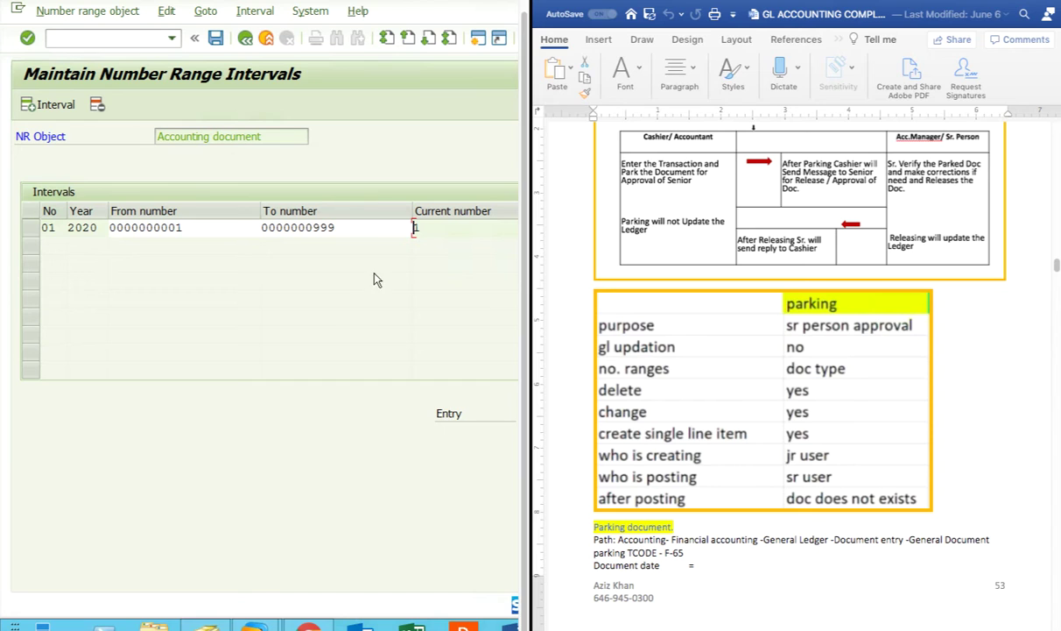
click(192, 227)
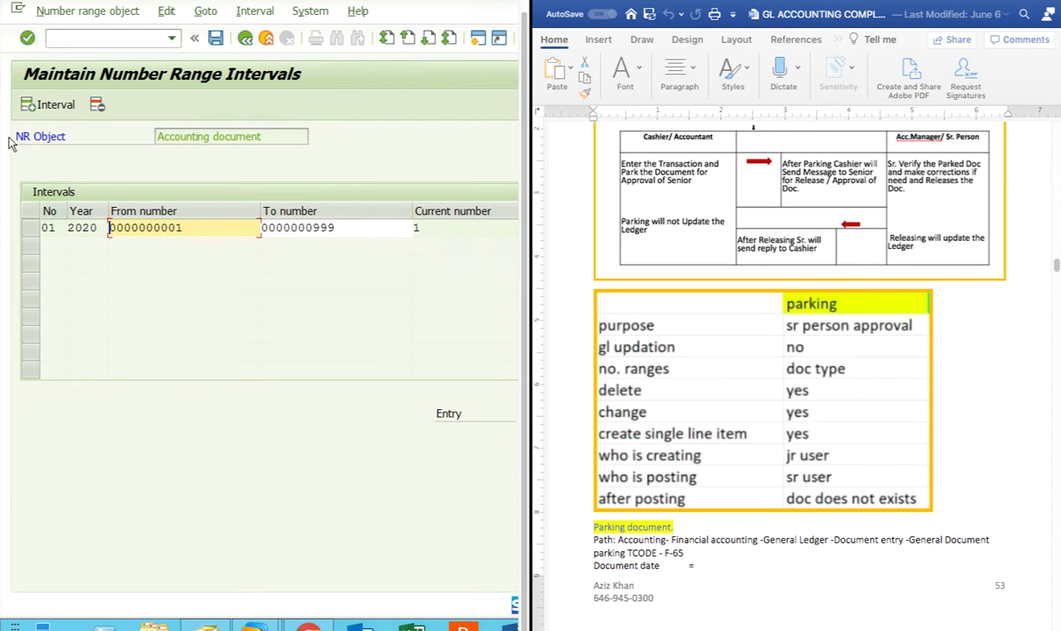
click(244, 38)
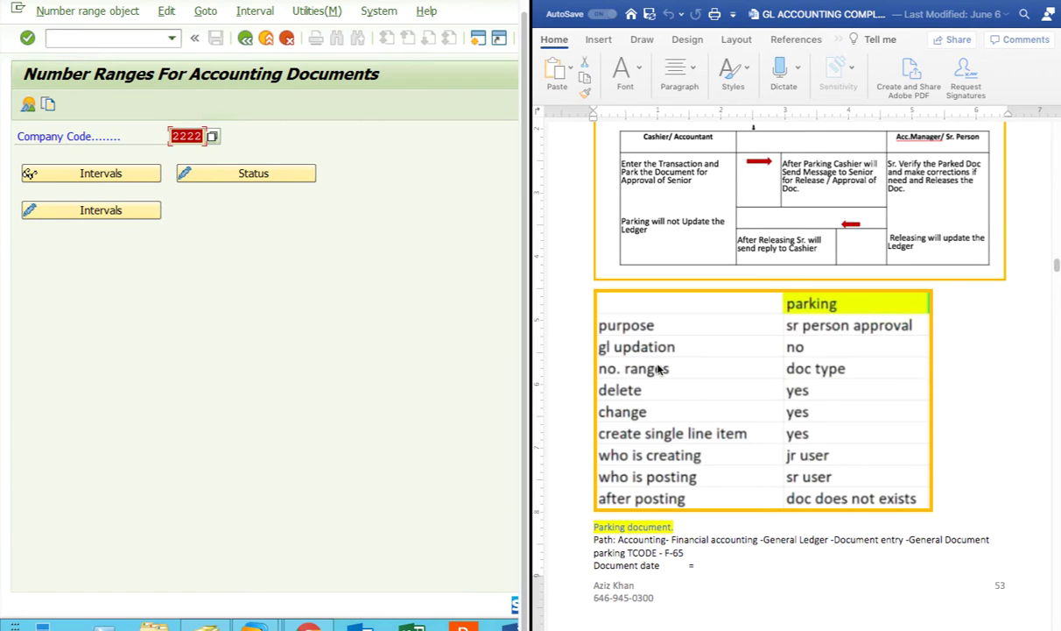
Step: Review the remaining rows of the guide's parking table and go on to its F-65 parking instructions
click(692, 399)
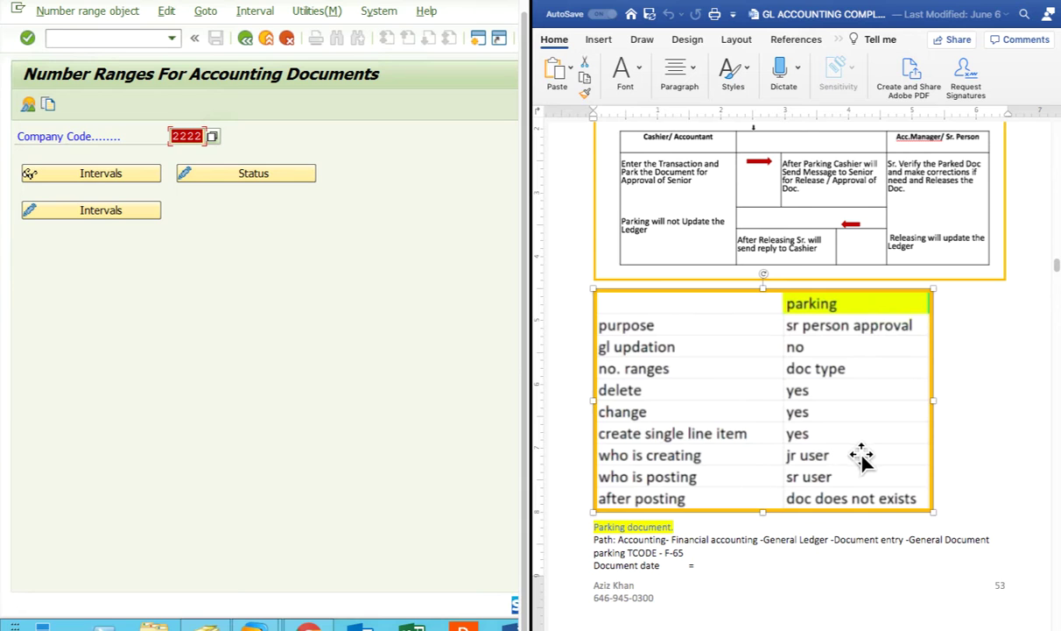
drag(862, 457, 423, 496)
click(807, 460)
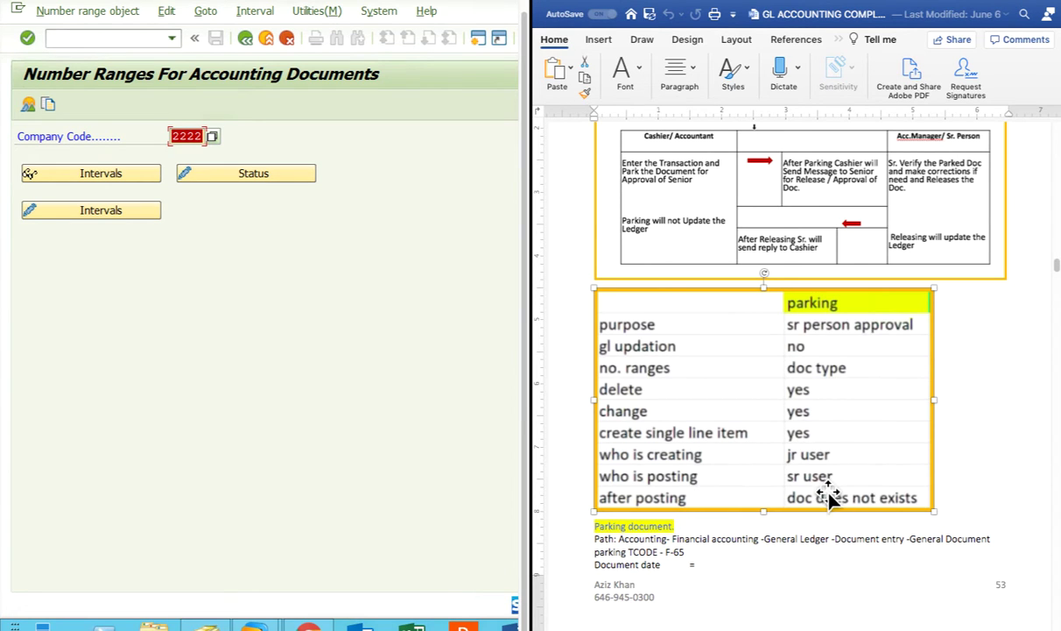
scroll(828, 490, down, 5)
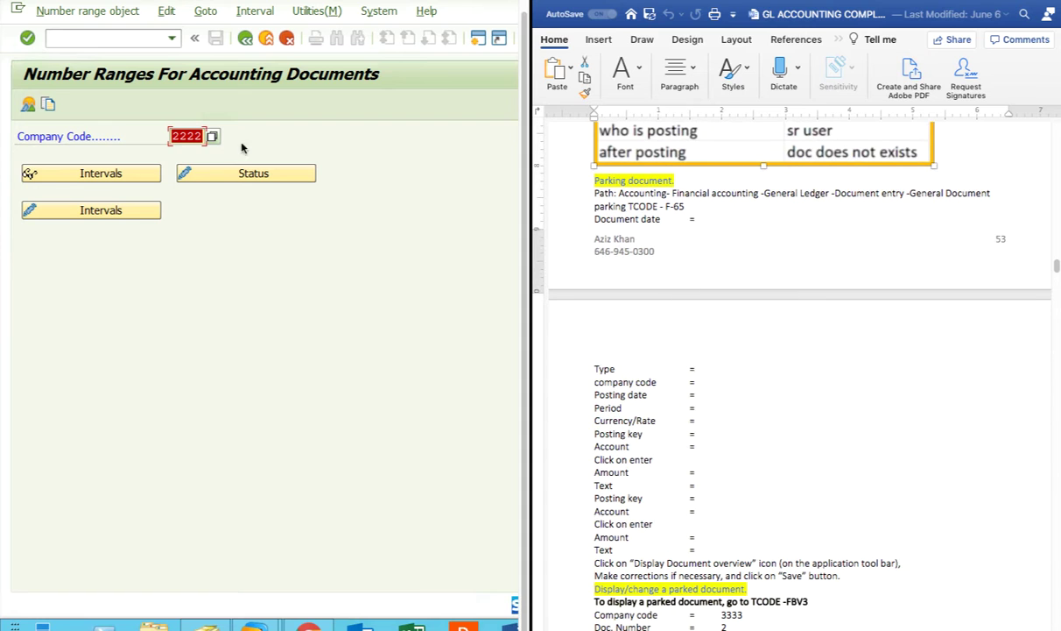
Step: Exit the number ranges screen with /n and start document parking with transaction F-65
click(171, 38)
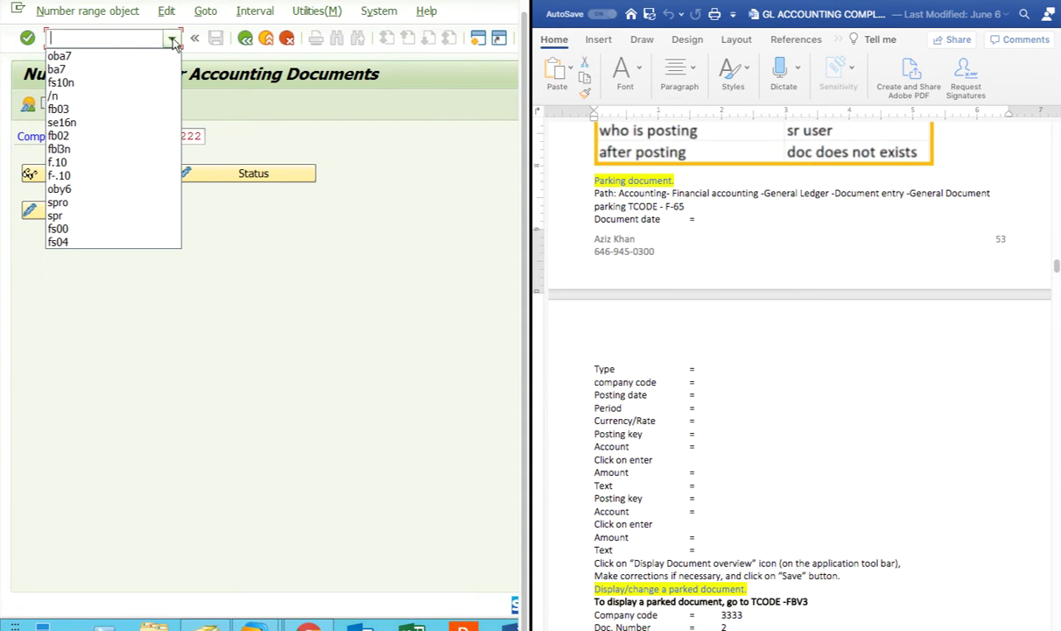
click(57, 95)
click(27, 38)
text(f)
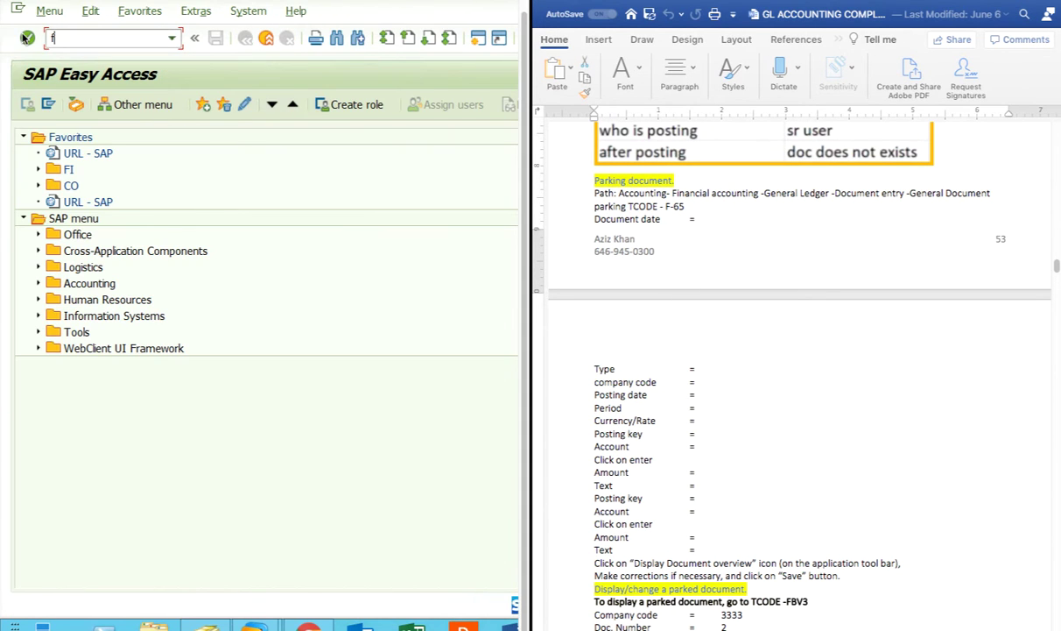
text(-65)
click(26, 37)
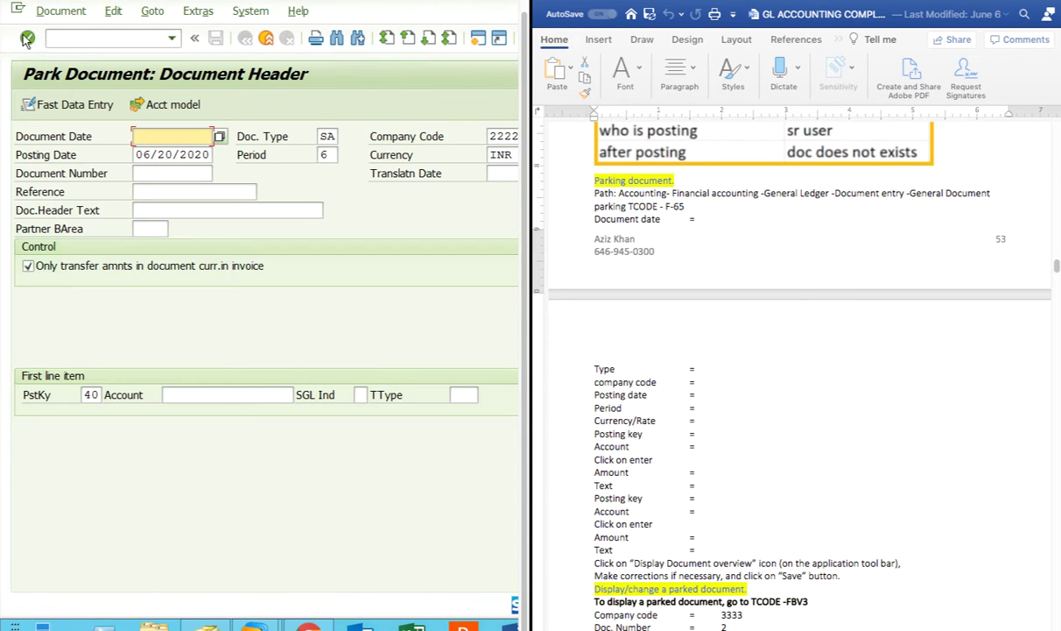
Step: Set the parked document's document date to 06/20/2020 from the calendar, and check the posting date and period
click(156, 140)
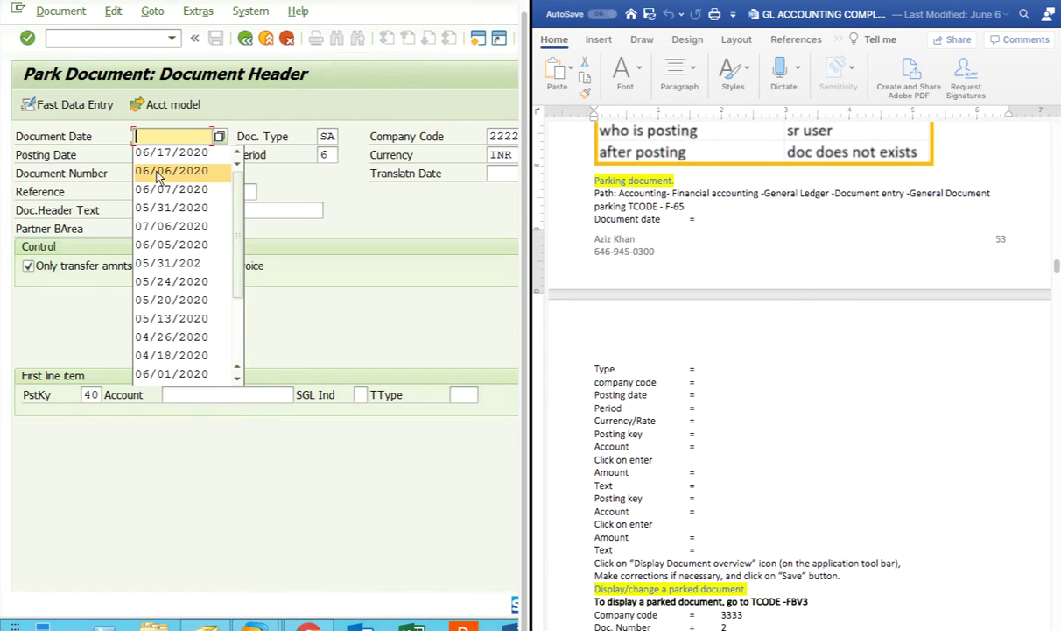
click(219, 137)
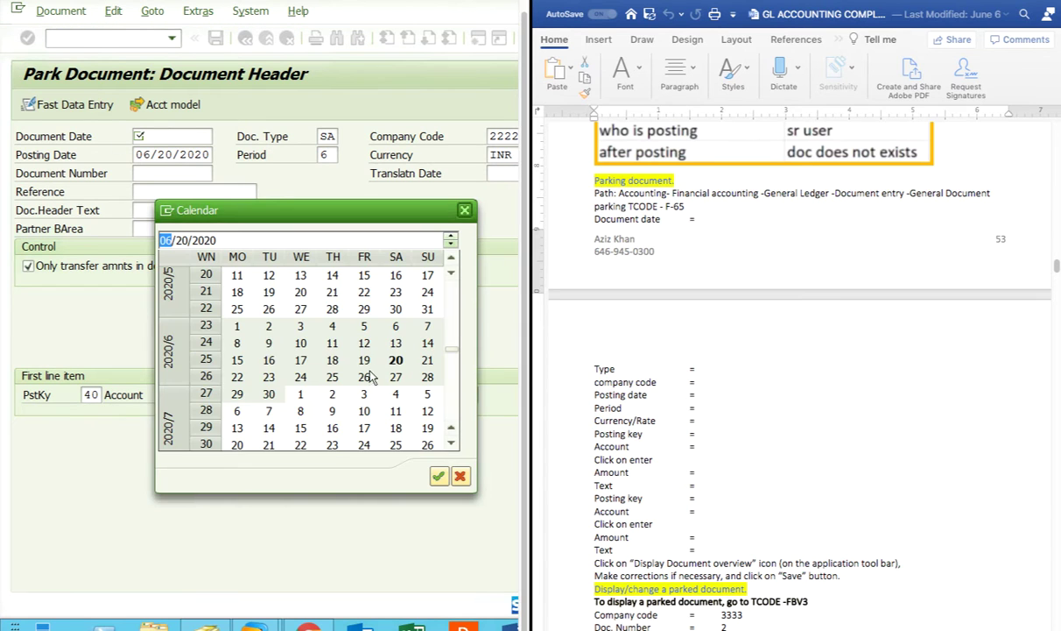
double_click(394, 357)
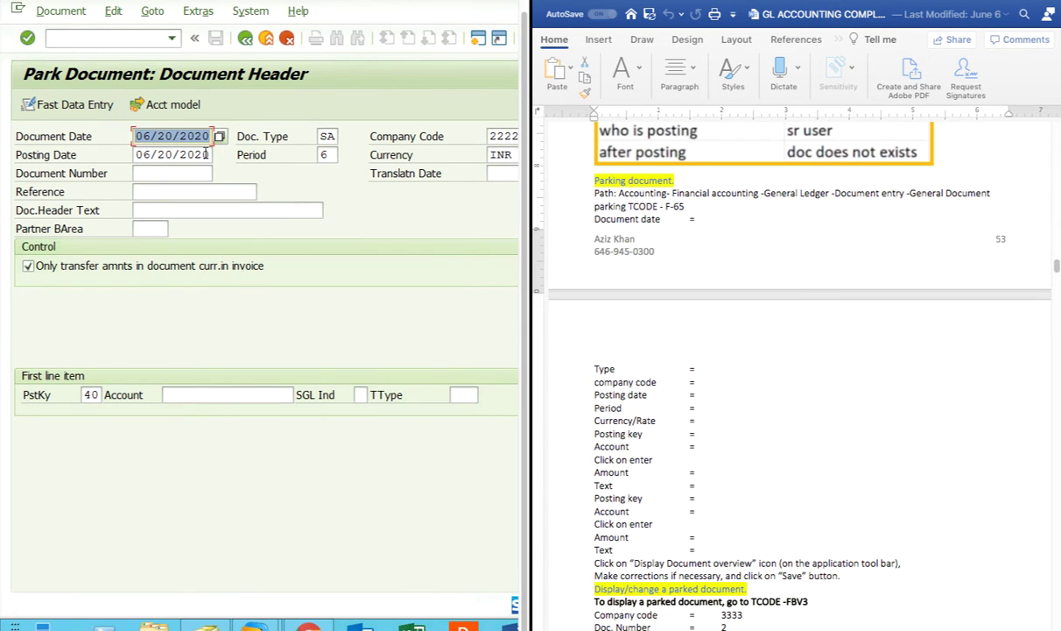
drag(138, 136, 234, 135)
click(224, 183)
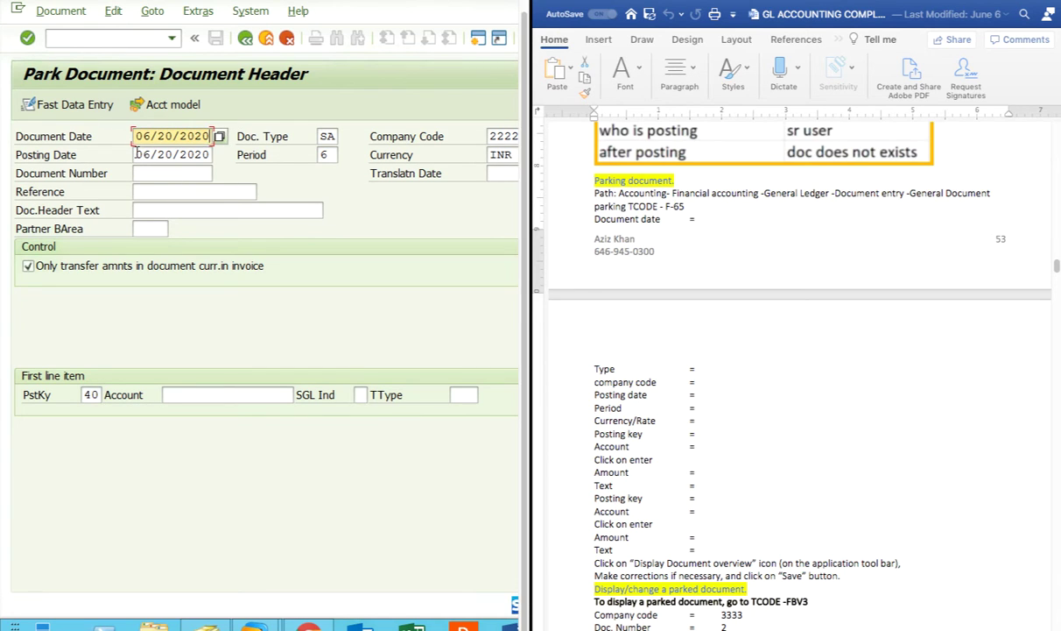
drag(137, 155, 262, 154)
click(366, 177)
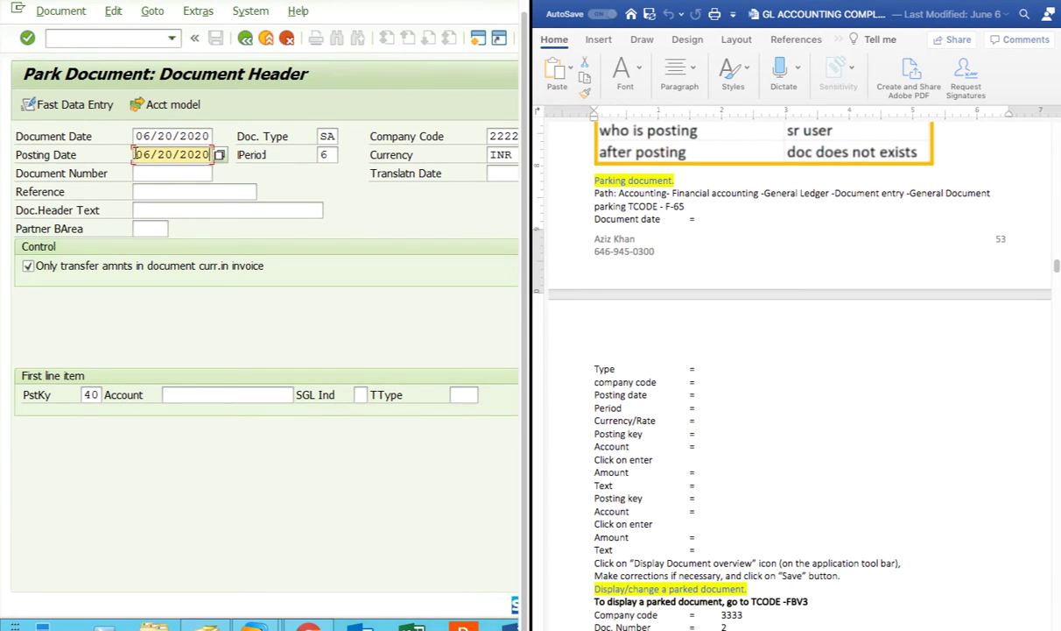
drag(137, 154, 308, 155)
click(362, 169)
Step: Look up the G/L accounts of company code 2222, choose Wages a/c for the first line item, and continue to its item entry
click(196, 395)
key(BackSpace)
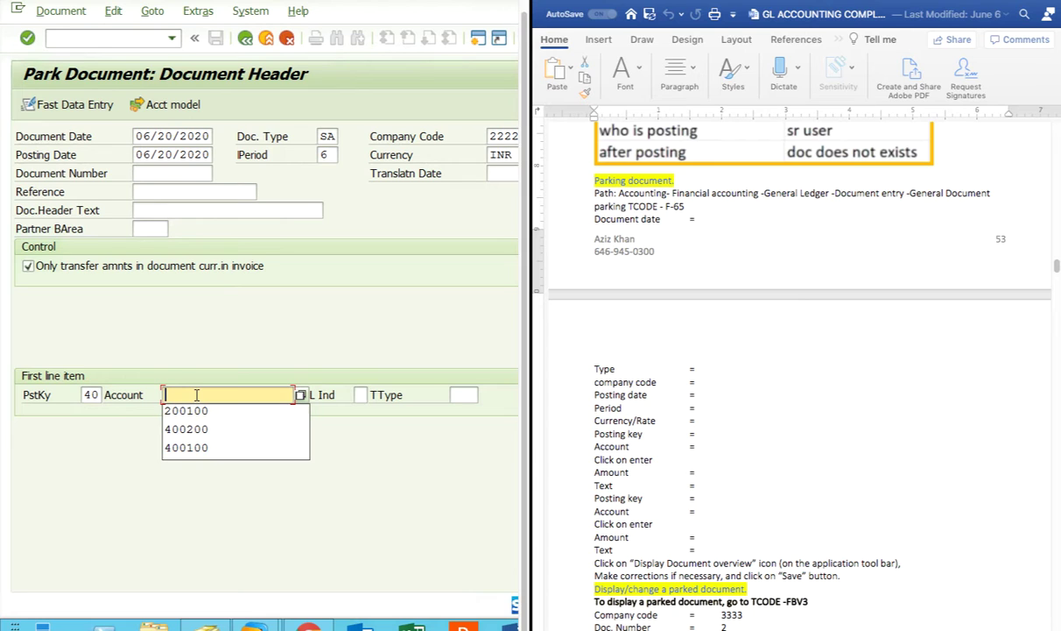
click(301, 395)
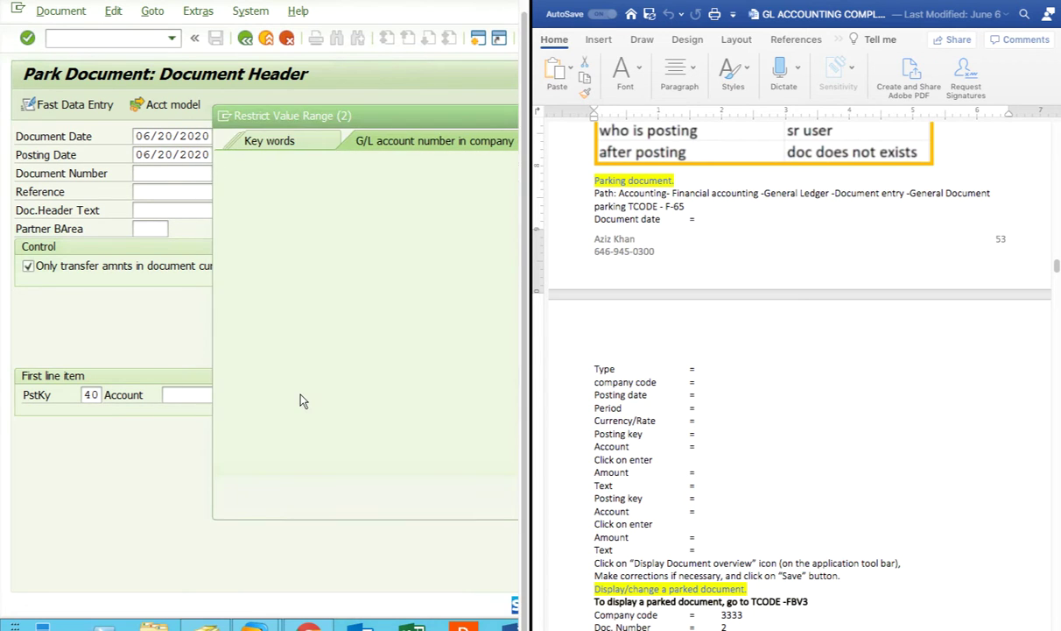
drag(332, 114, 178, 113)
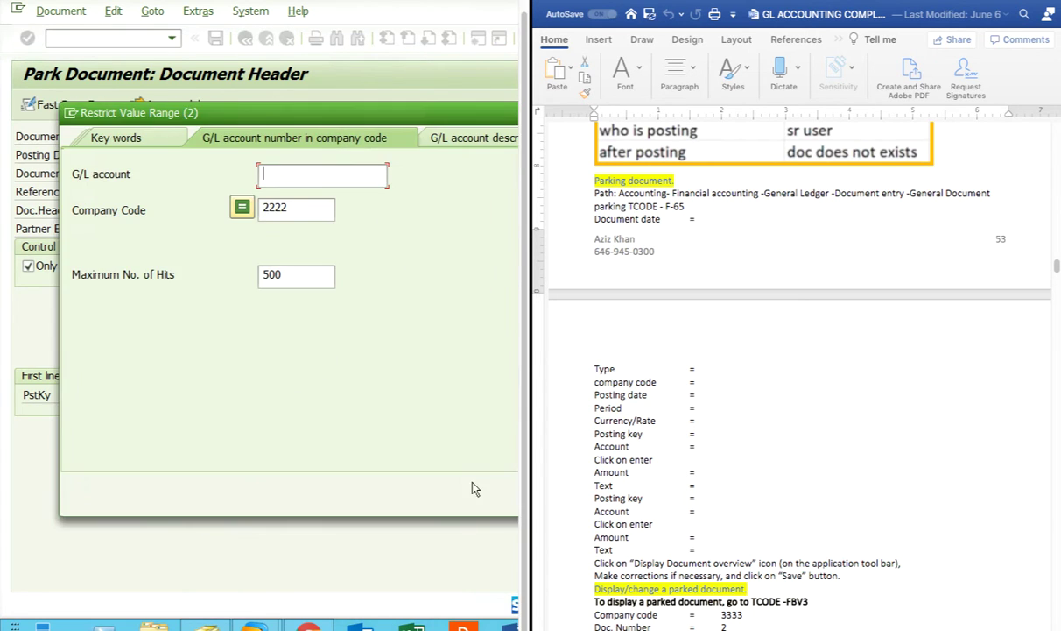
click(442, 452)
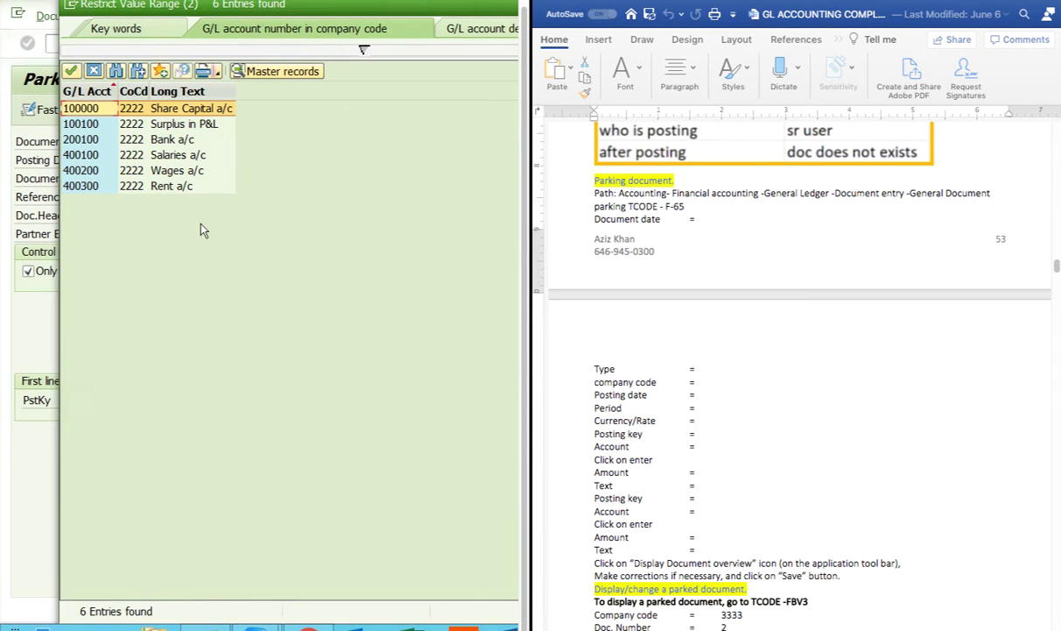
double_click(167, 174)
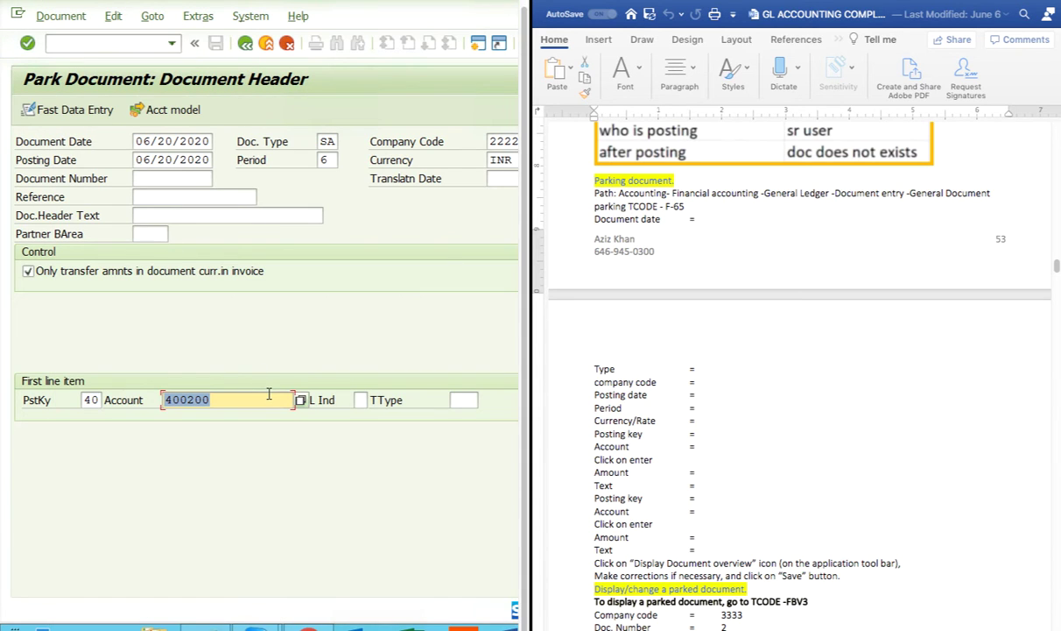
key(Return)
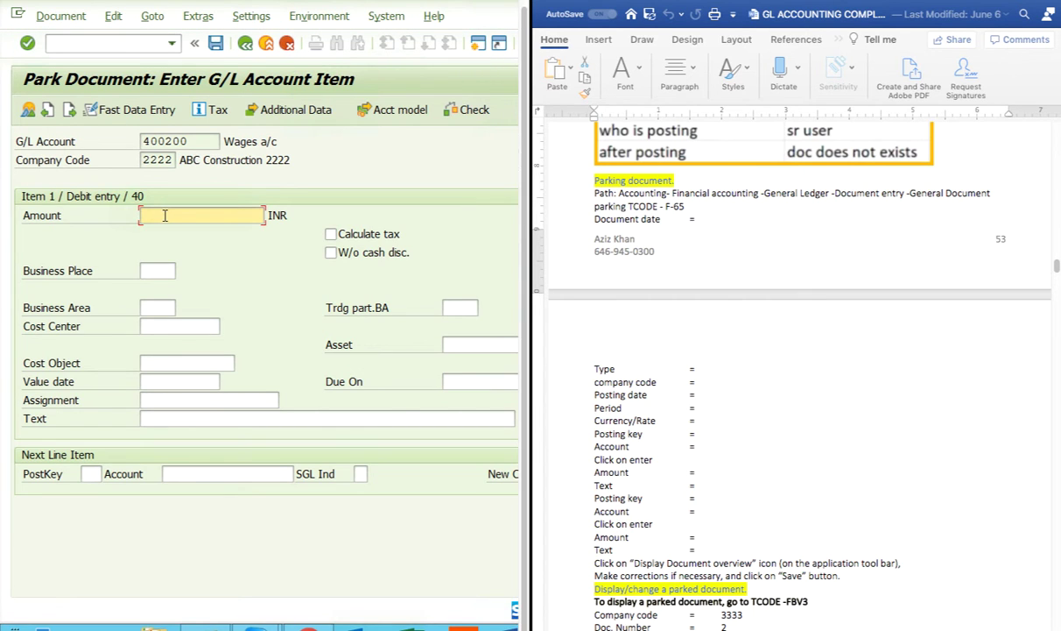
Step: Enter 15000 as the wages debit item's amount and 2222 as its business area
text(15000)
click(162, 306)
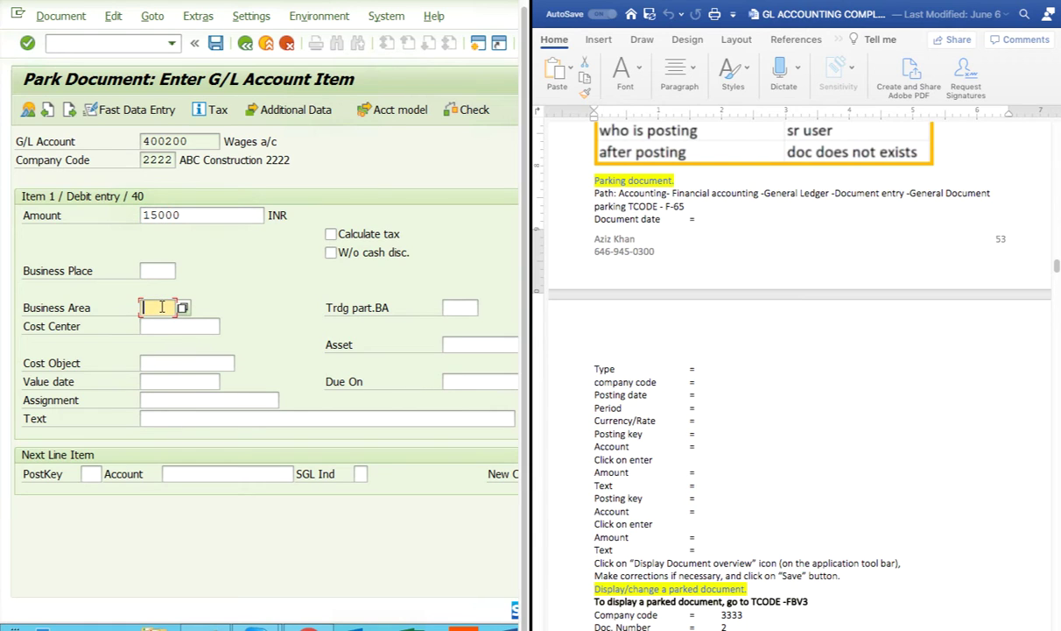
click(162, 307)
click(154, 325)
Step: Set the next line item's posting key to 50 and choose Bank a/c as its account from company code 2222's G/L accounts
click(88, 473)
click(99, 475)
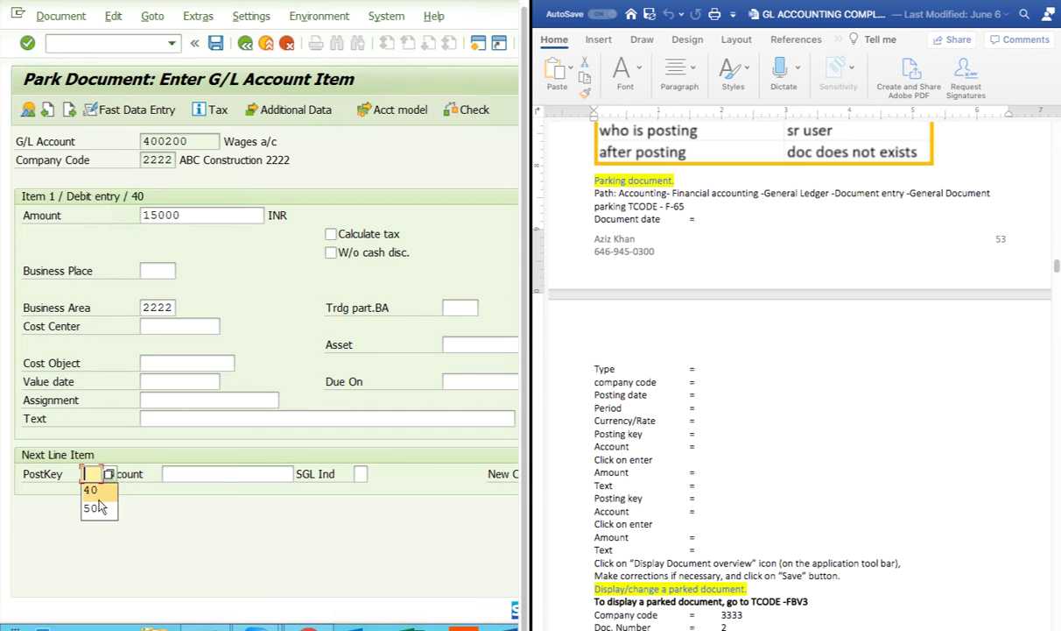
click(92, 507)
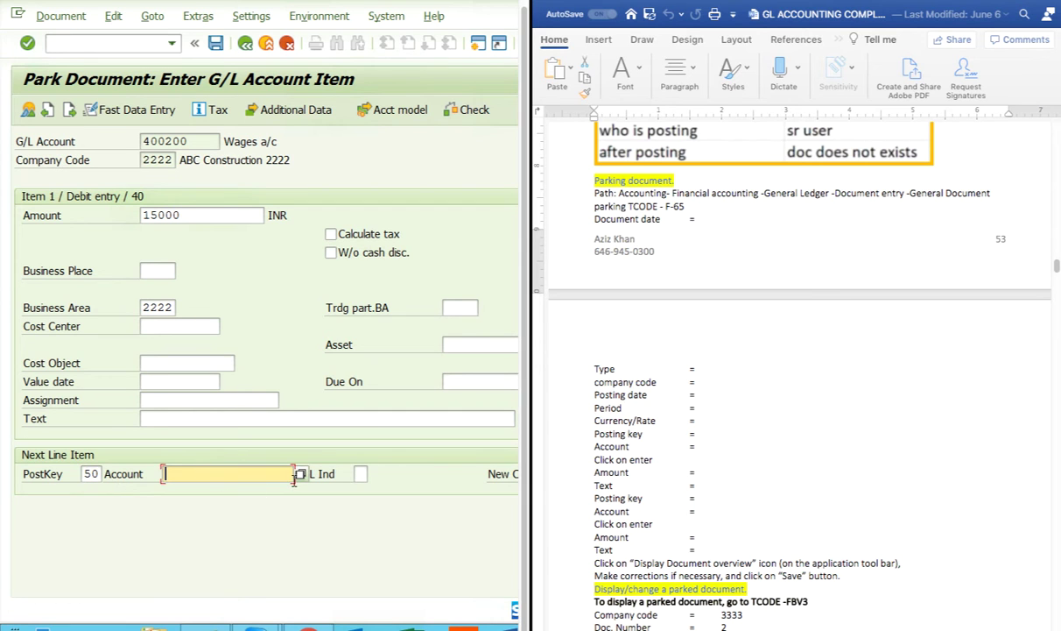
click(299, 475)
scroll(302, 333, right, 3)
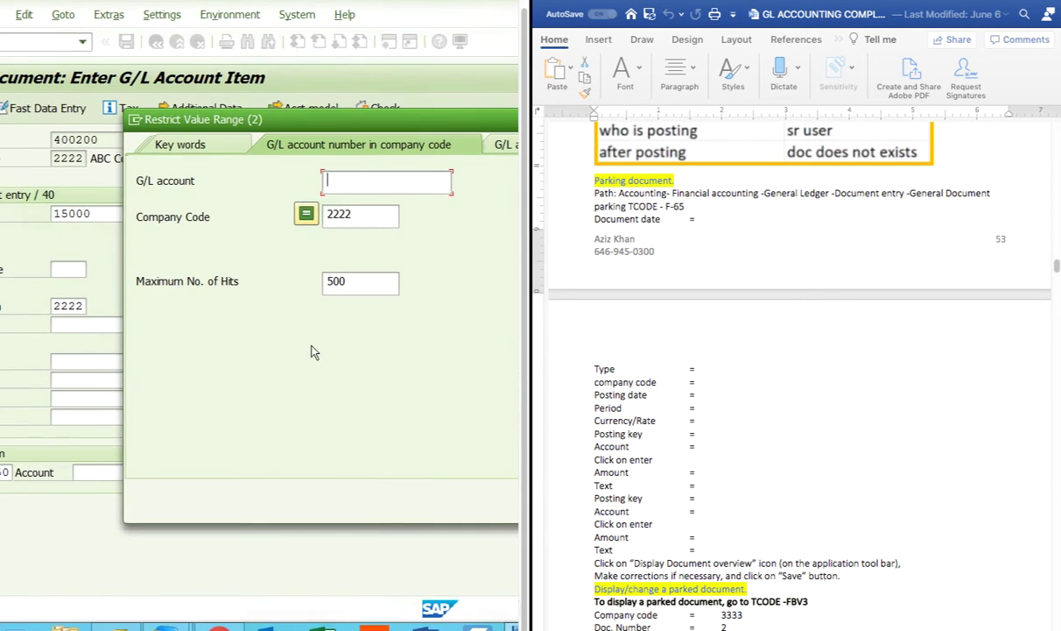
click(502, 485)
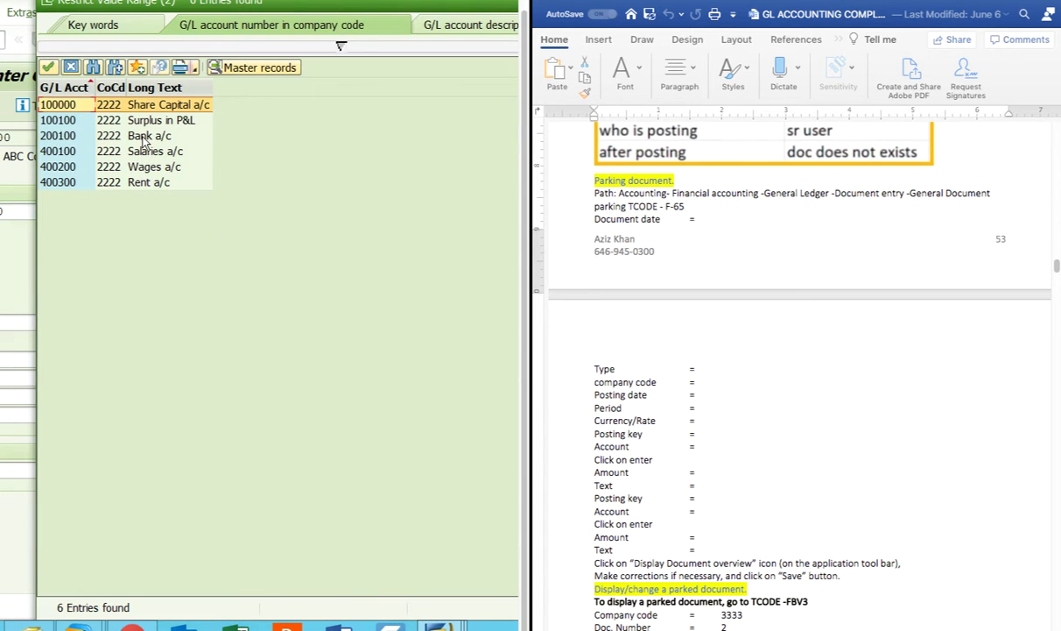
click(143, 137)
double_click(144, 137)
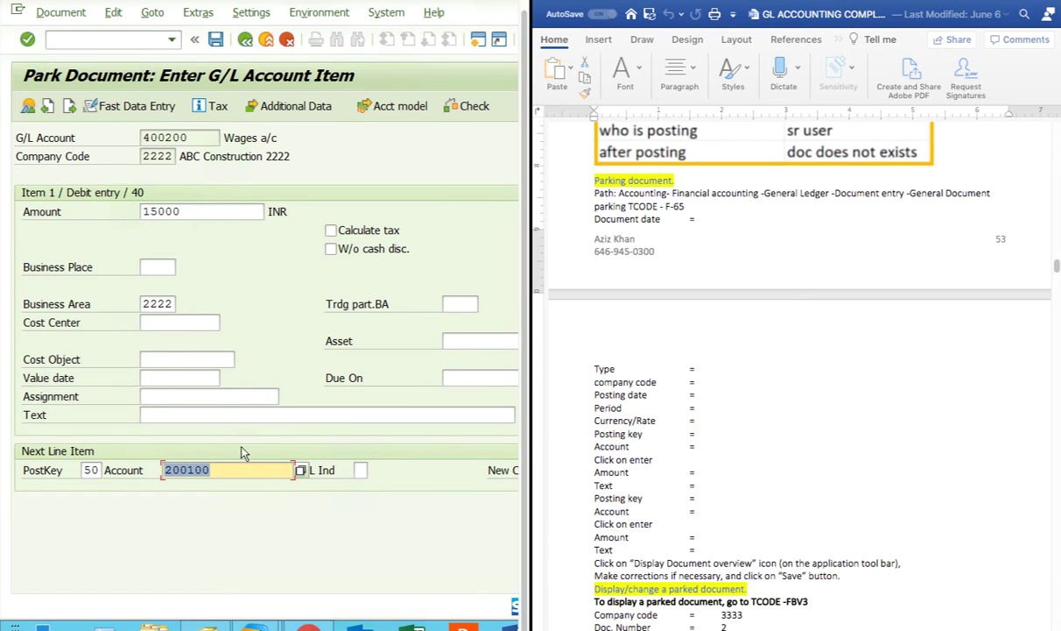
Step: Enter "Wages Paid" as the wages item's text and continue to the bank credit item
click(218, 408)
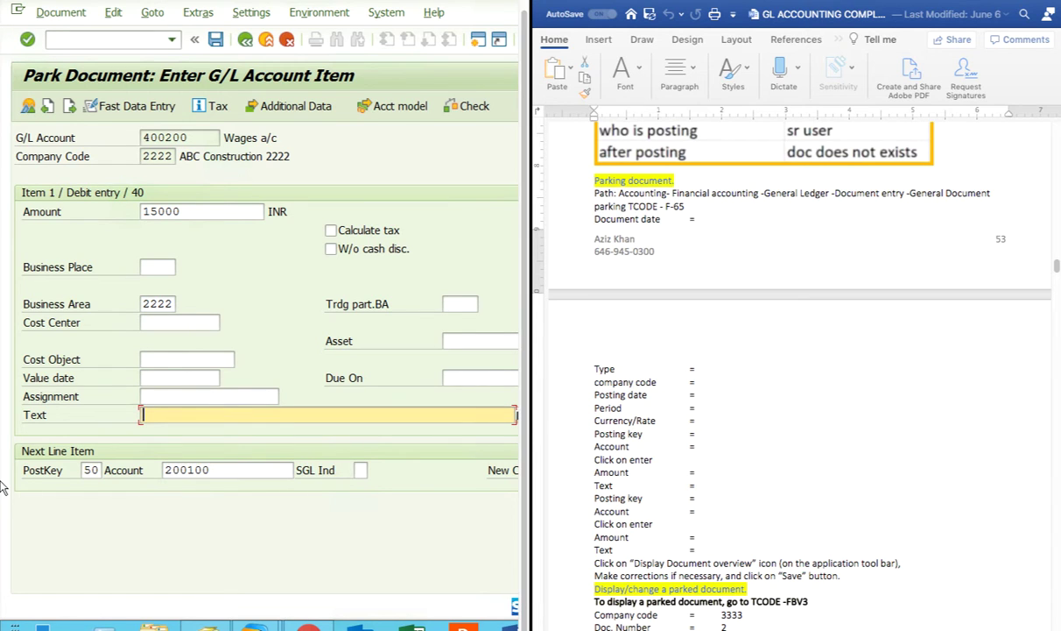
text(Wages Paid)
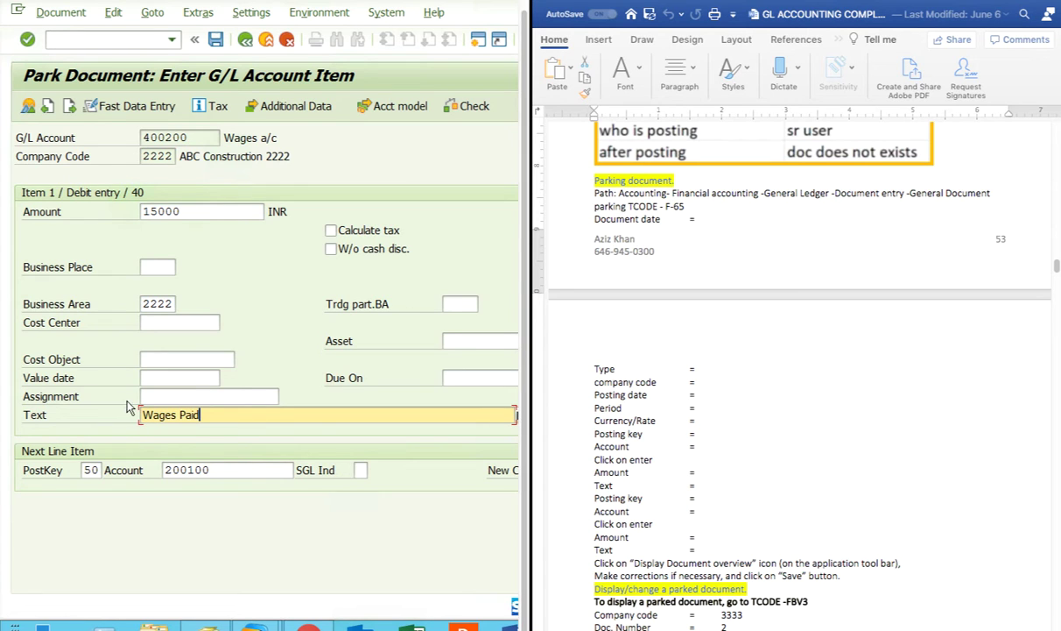
key(Return)
key(Return)
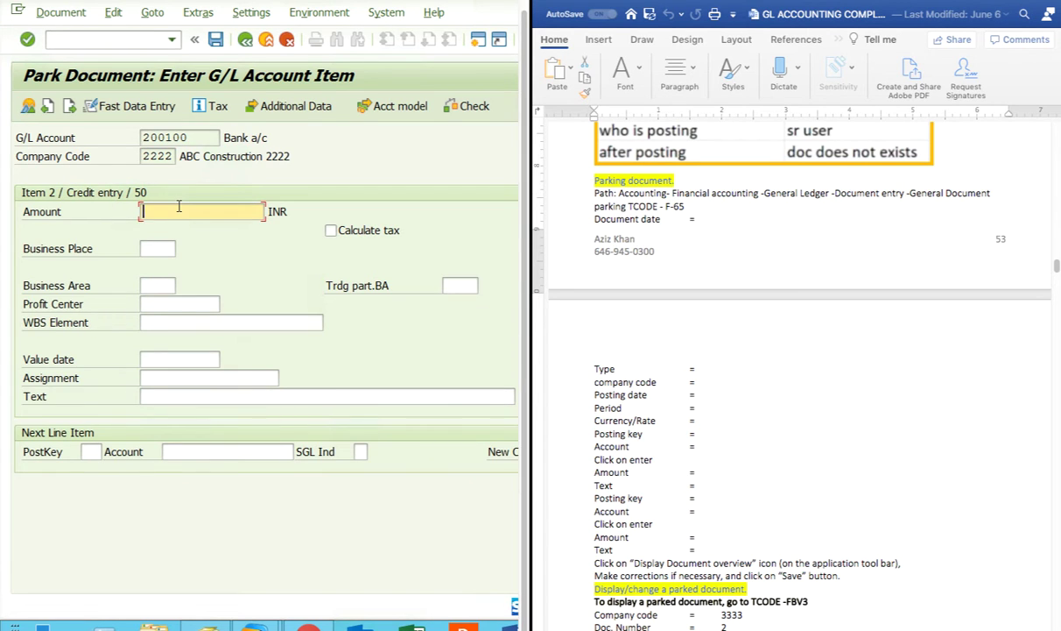
Step: Fill in the bank item with amount 15000, text "Wages Paid" and value date 06/20/2020
text(15000)
click(152, 395)
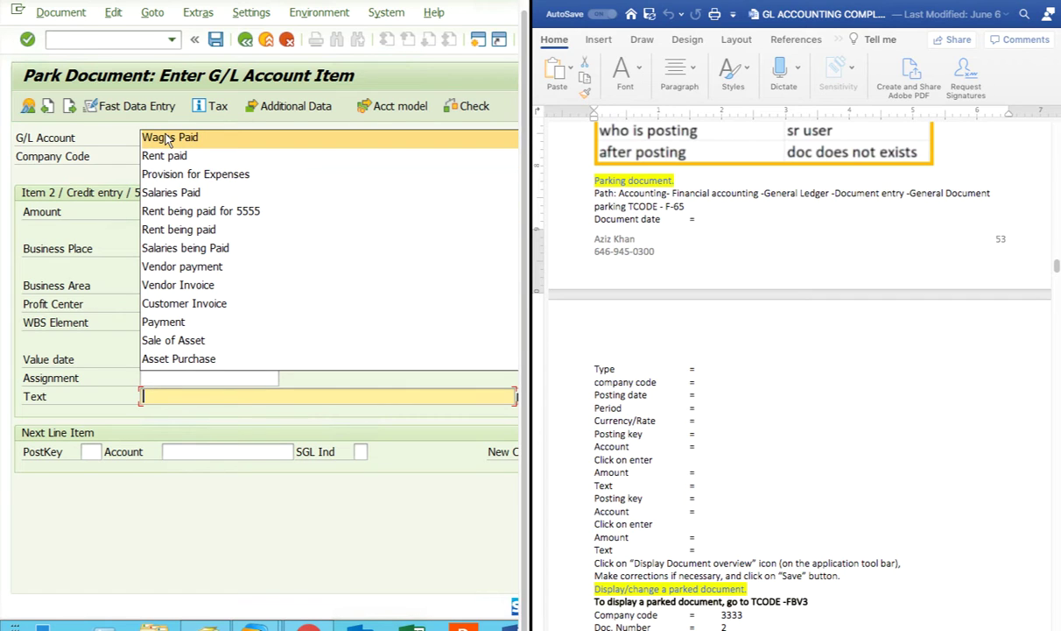
click(166, 140)
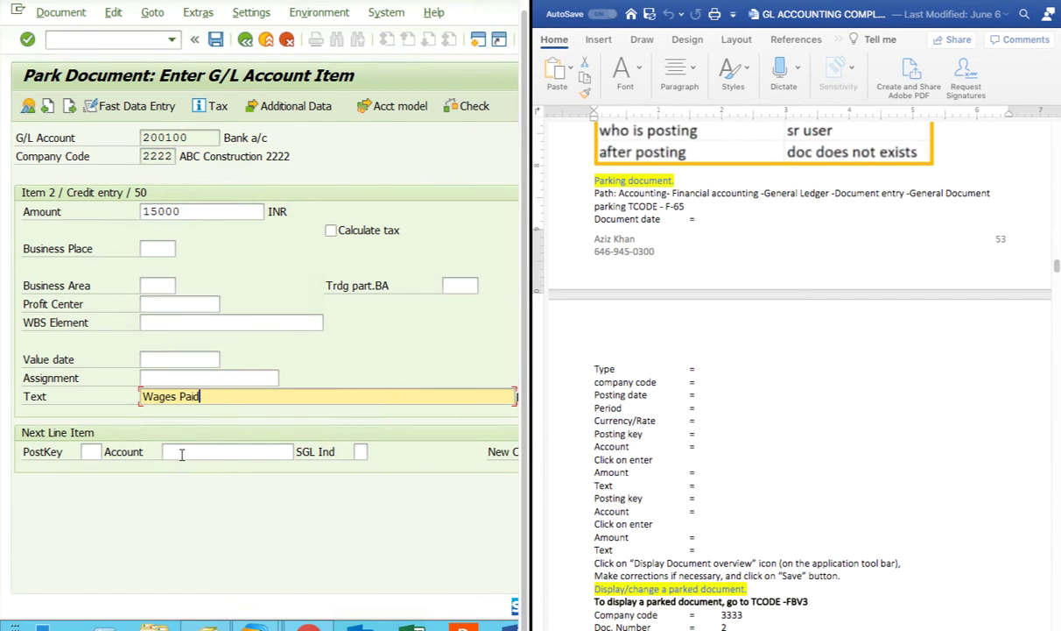
click(154, 357)
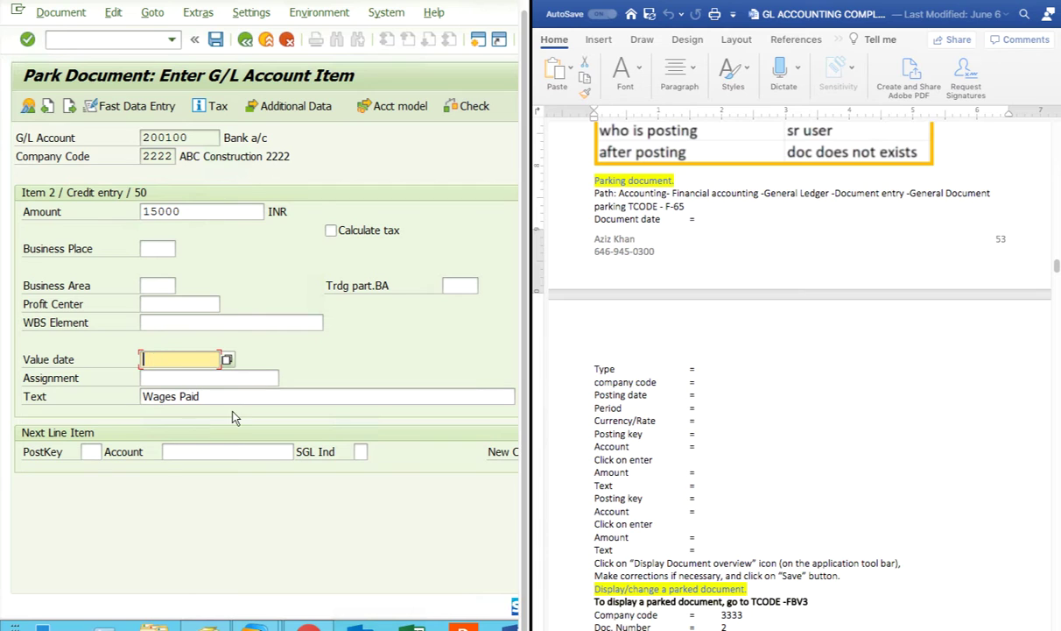
key(BackSpace)
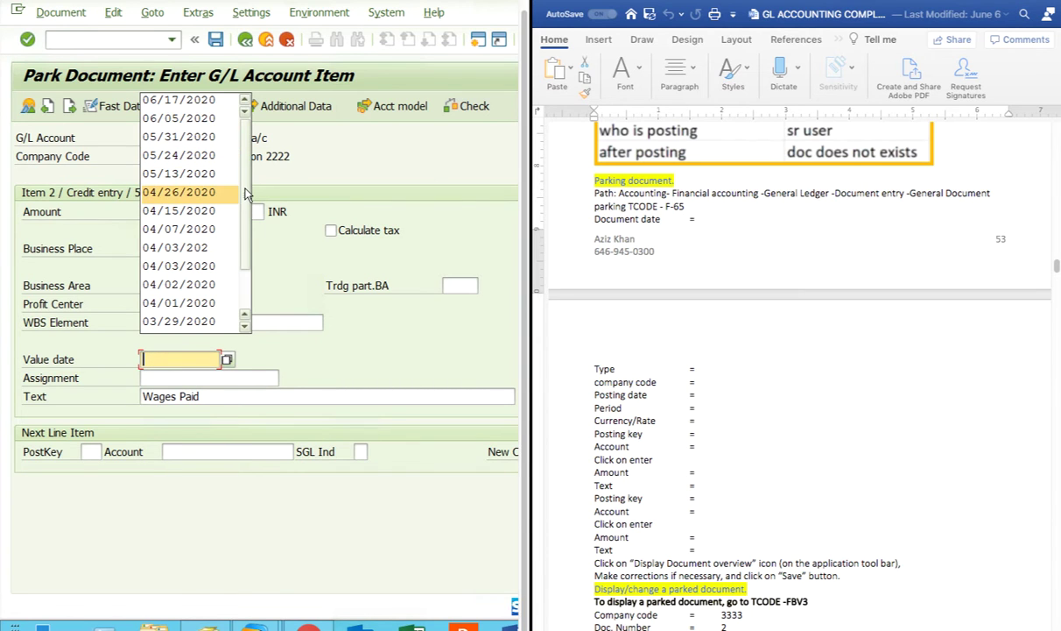
click(228, 359)
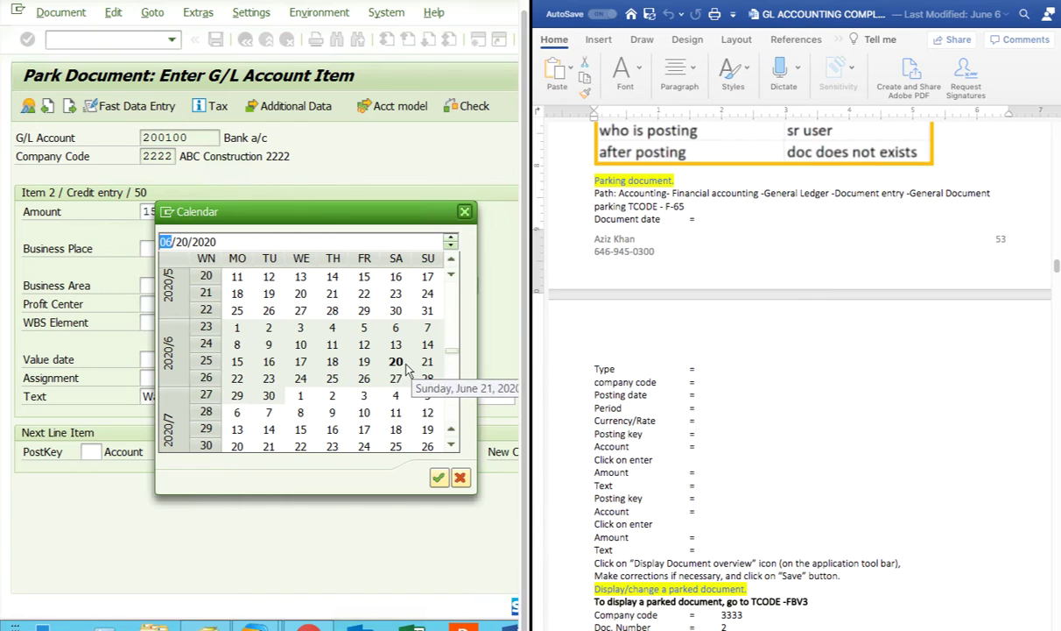
double_click(396, 361)
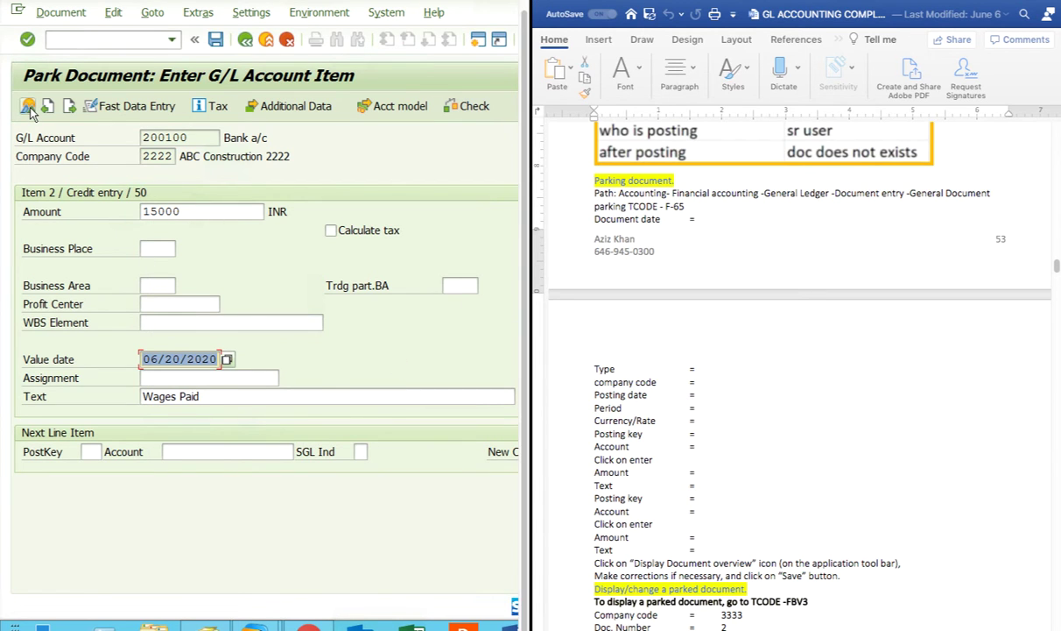
Step: Open the overview of the document's two line items and park the document
click(50, 12)
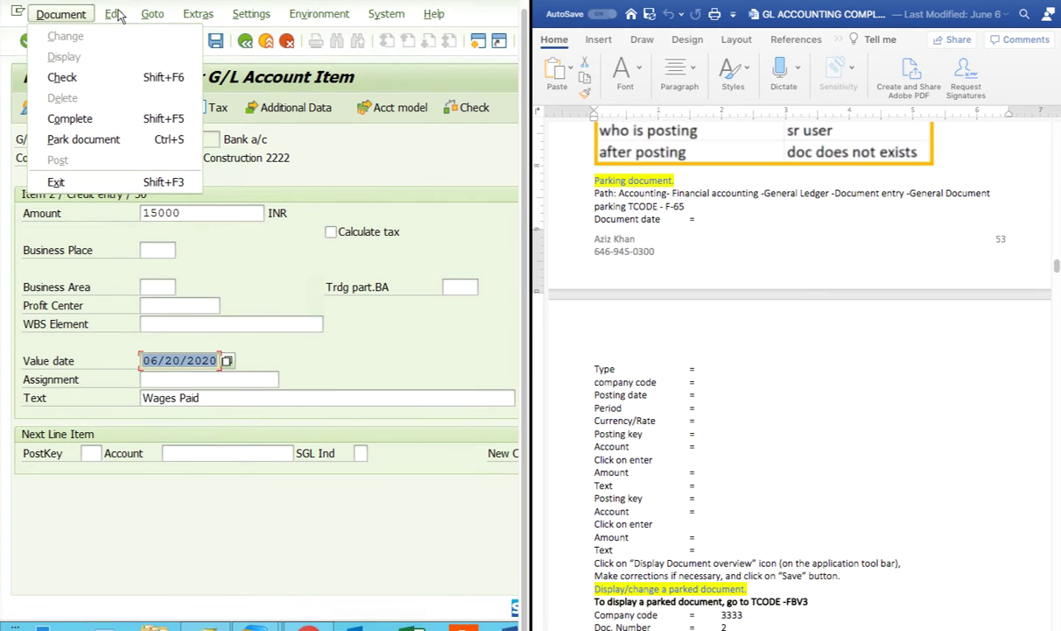
click(83, 137)
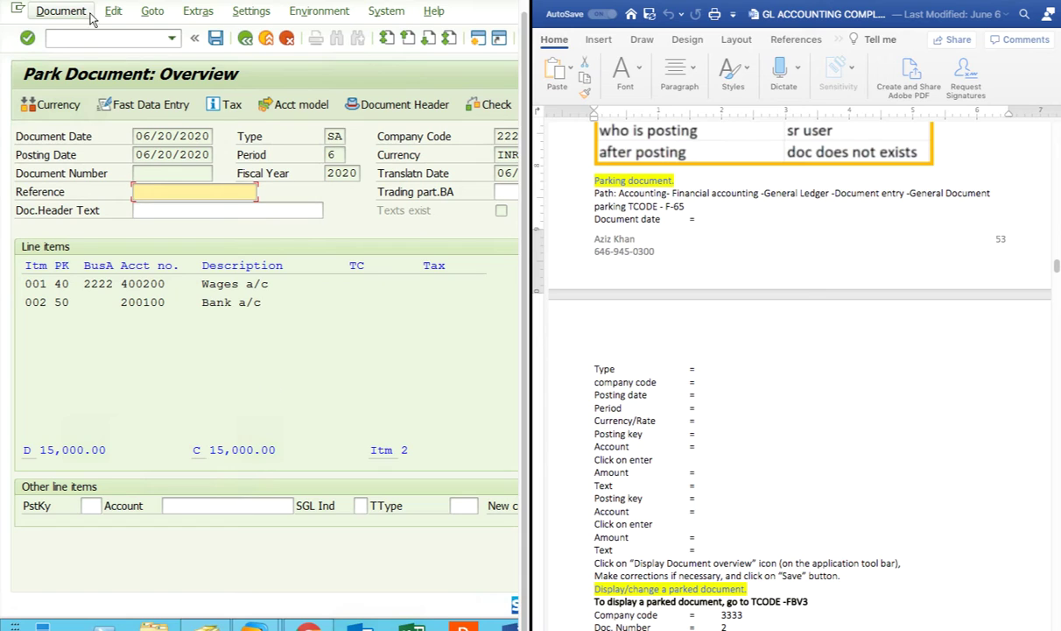
click(216, 40)
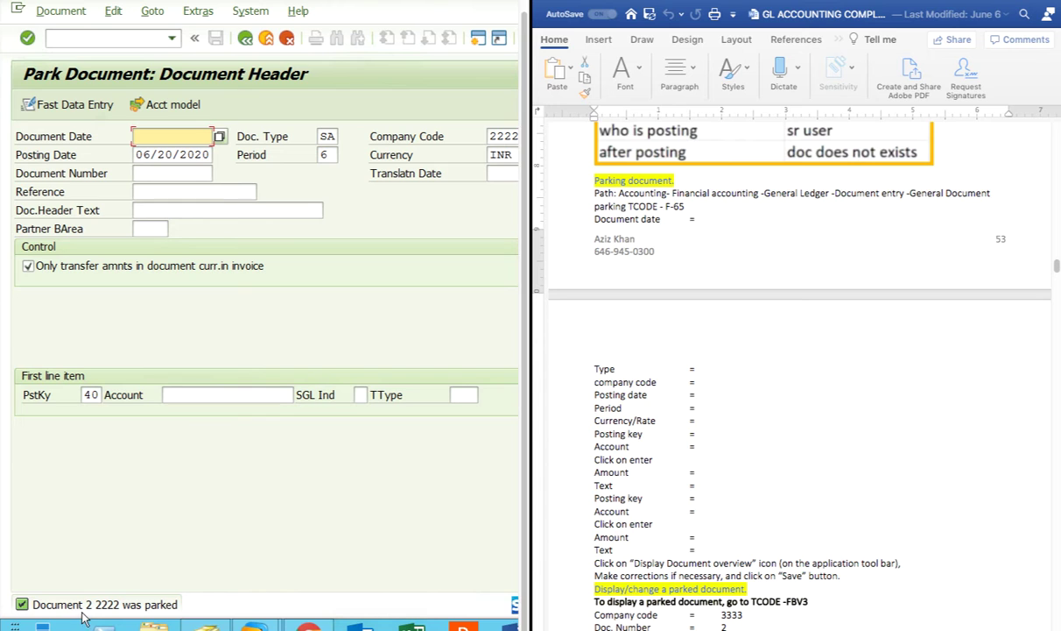
Step: Go back to the guide's parking table and check the document type in the parking header
scroll(904, 326, up, 5)
click(880, 366)
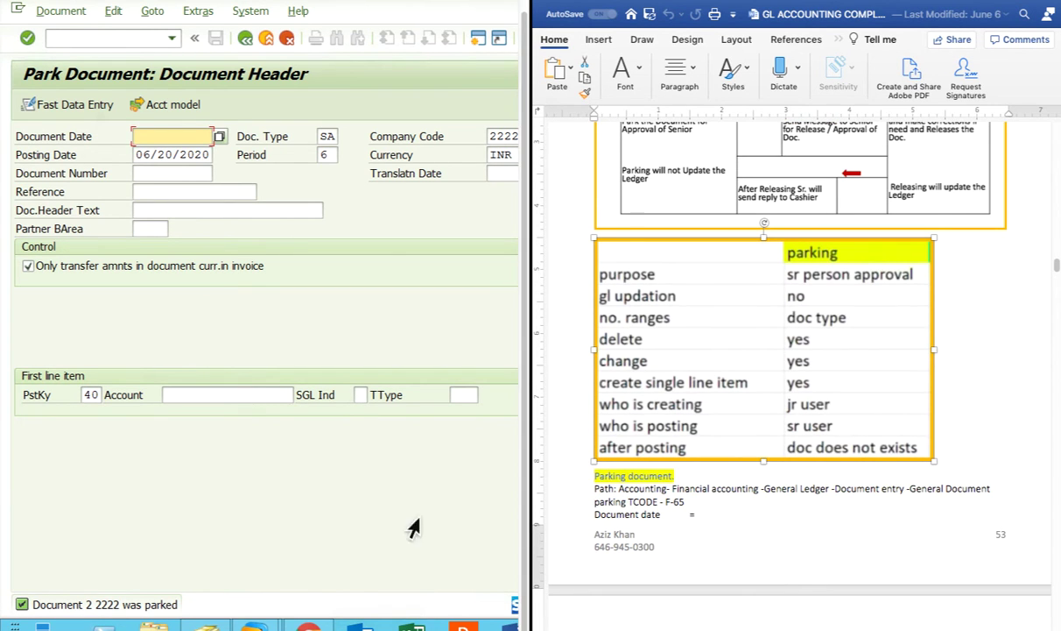
click(325, 137)
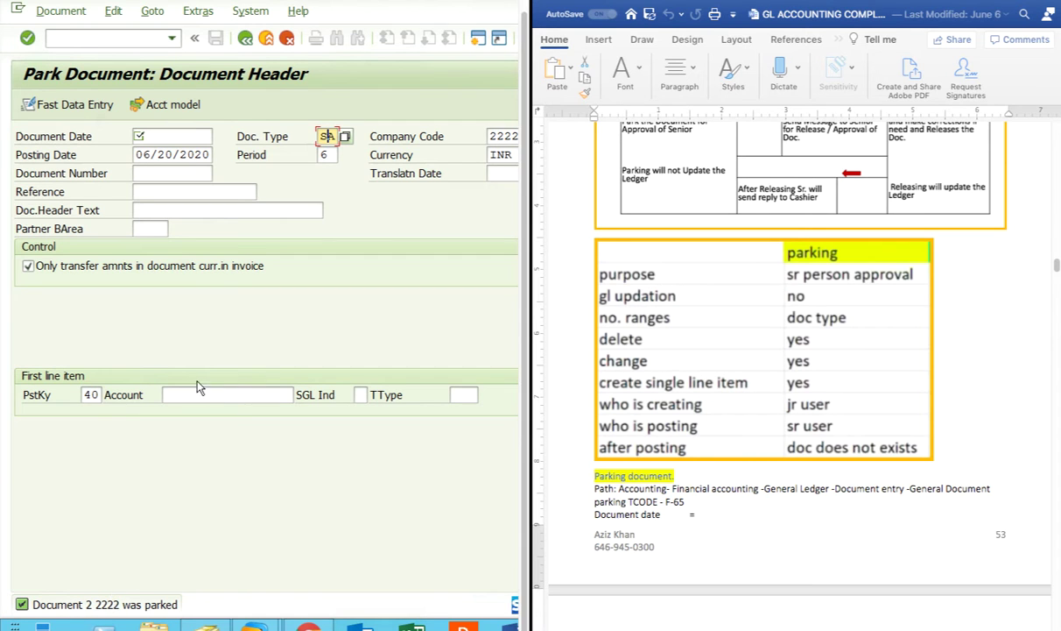
Step: Leave document parking with /n and view Rent a/c's 2020 balances for company code 2222 using transaction FS10N
click(172, 37)
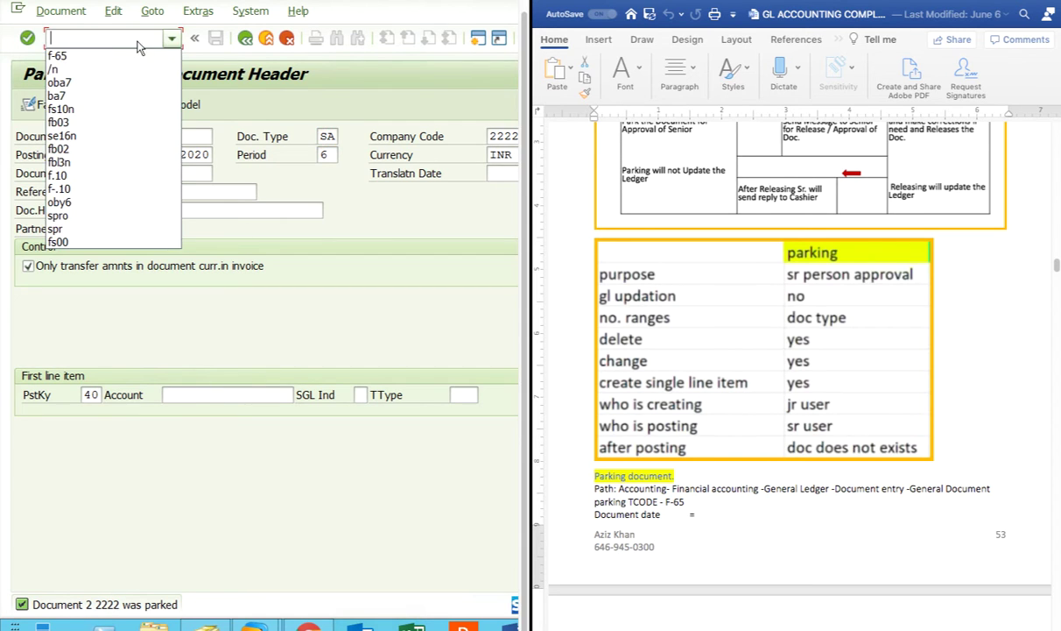
click(62, 71)
click(27, 38)
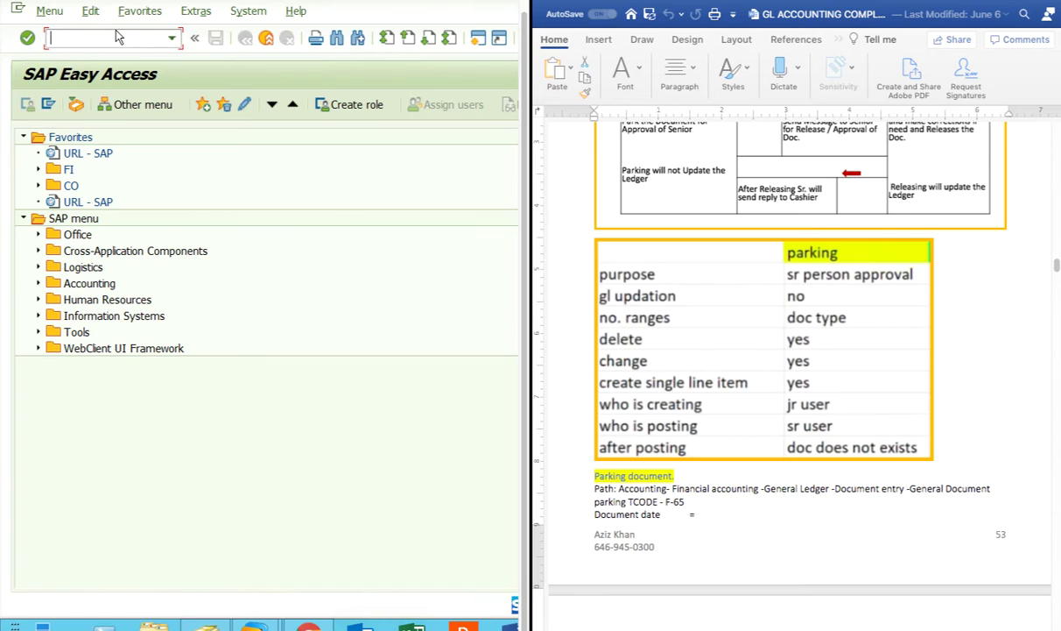
text(fs10n)
key(Return)
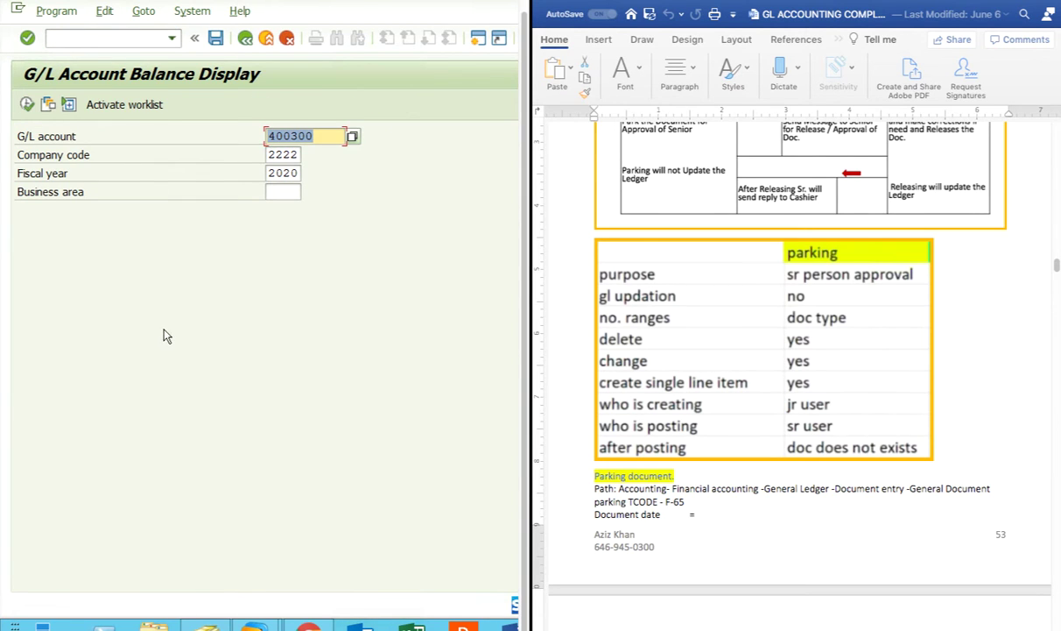
click(27, 106)
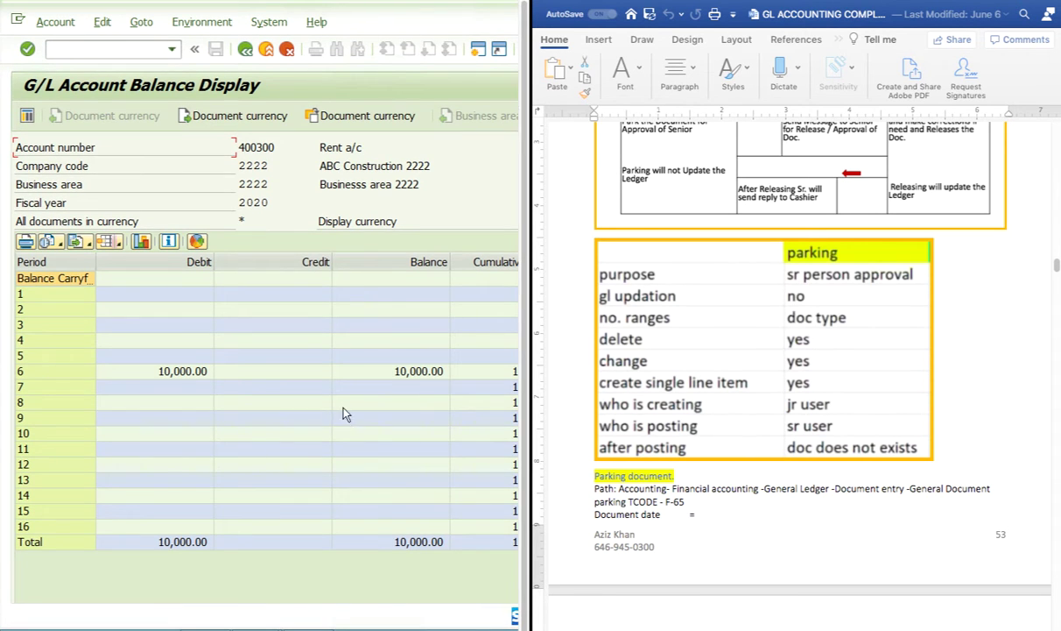
click(244, 50)
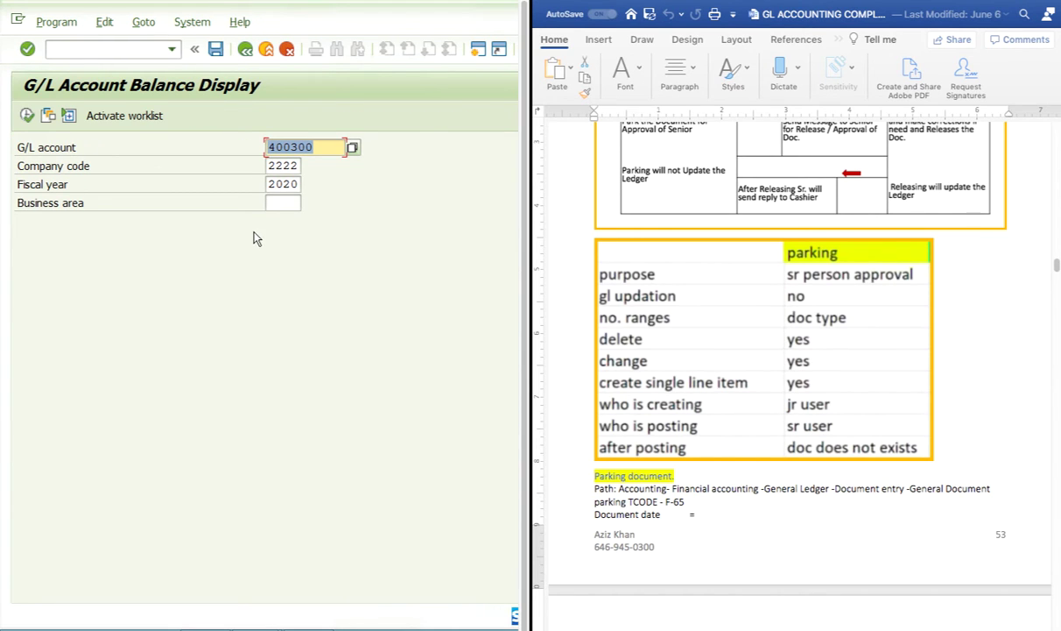
Step: Replace the balance display's G/L account with Wages a/c from company code 2222's account list
click(319, 147)
key(BackSpace)
key(BackSpace)
key(BackSpace)
key(BackSpace)
key(BackSpace)
key(BackSpace)
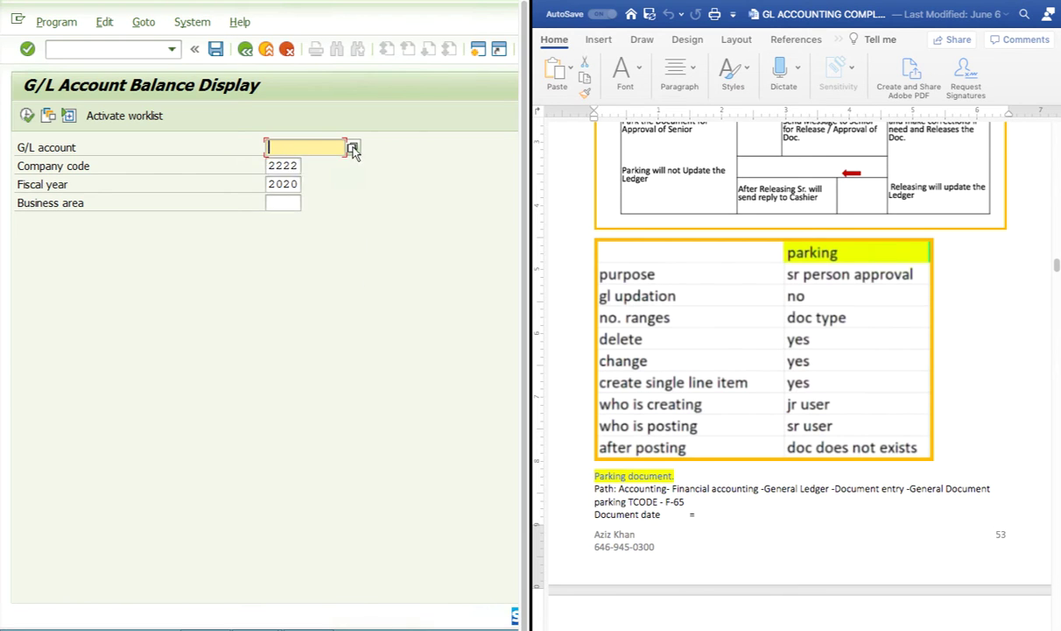
click(353, 149)
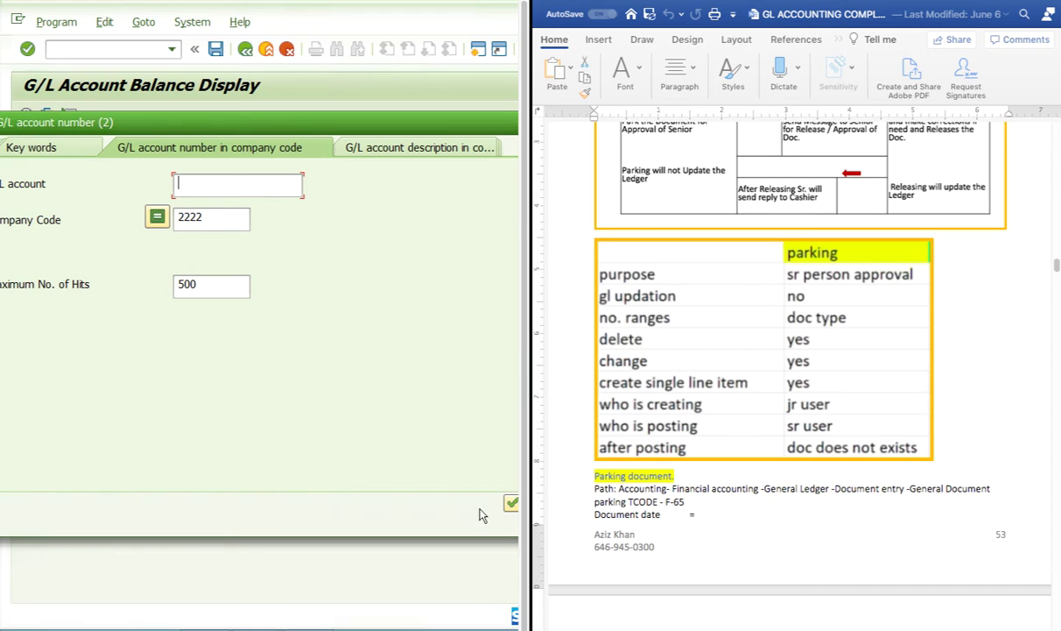
click(511, 502)
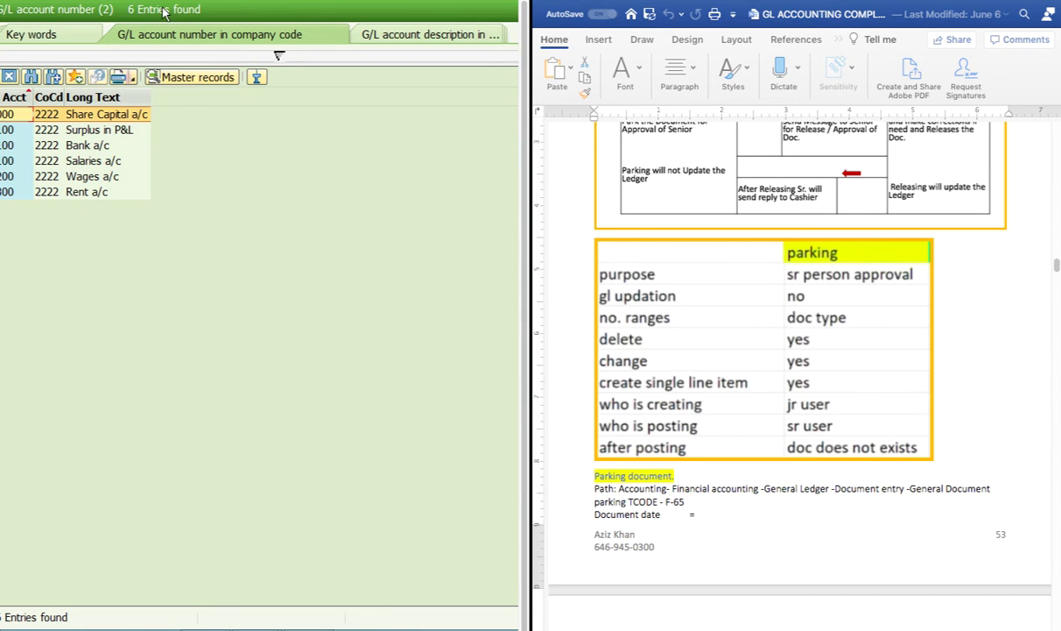
drag(160, 11, 300, 24)
double_click(208, 182)
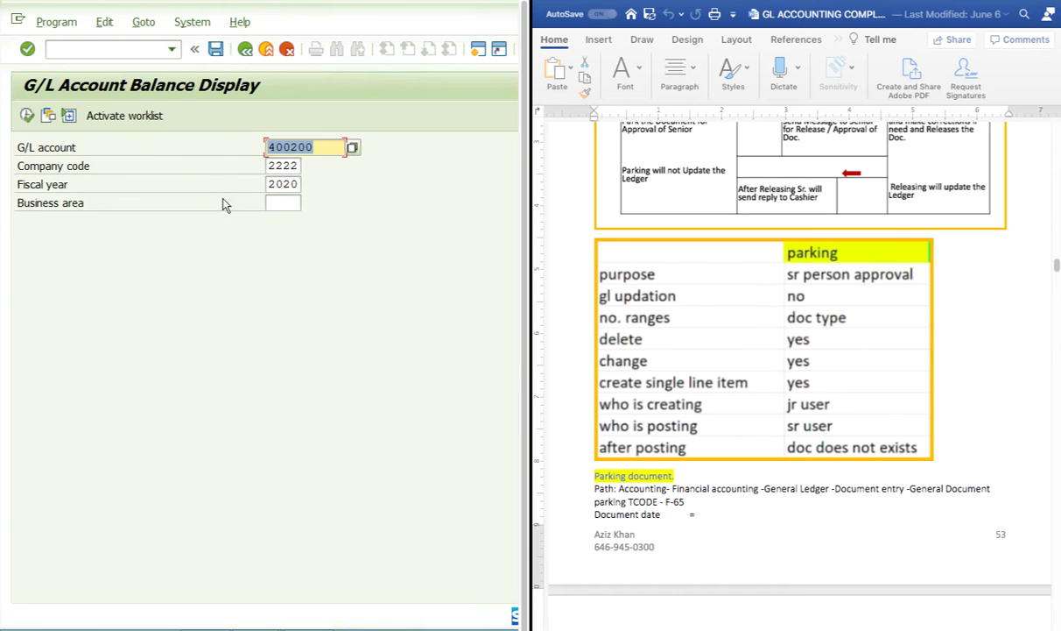
Step: Check the 2020 balances of Wages a/c and dismiss the information message
click(26, 118)
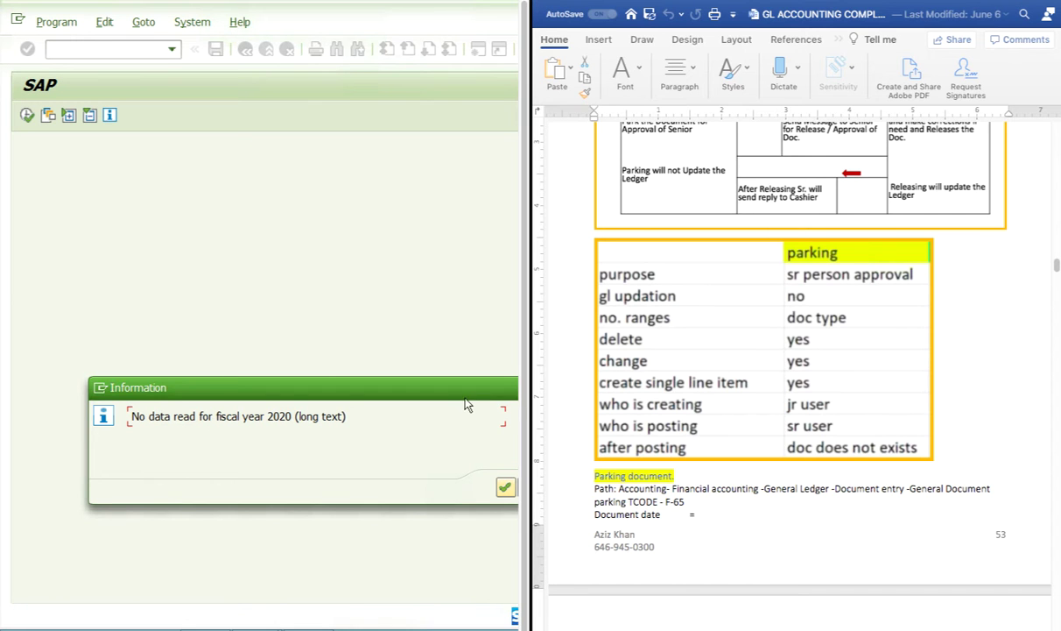
drag(440, 381, 311, 362)
key(Return)
Step: Go to the guide's section on displaying a parked document, and replace the balance display with transaction FBV3
scroll(788, 416, down, 10)
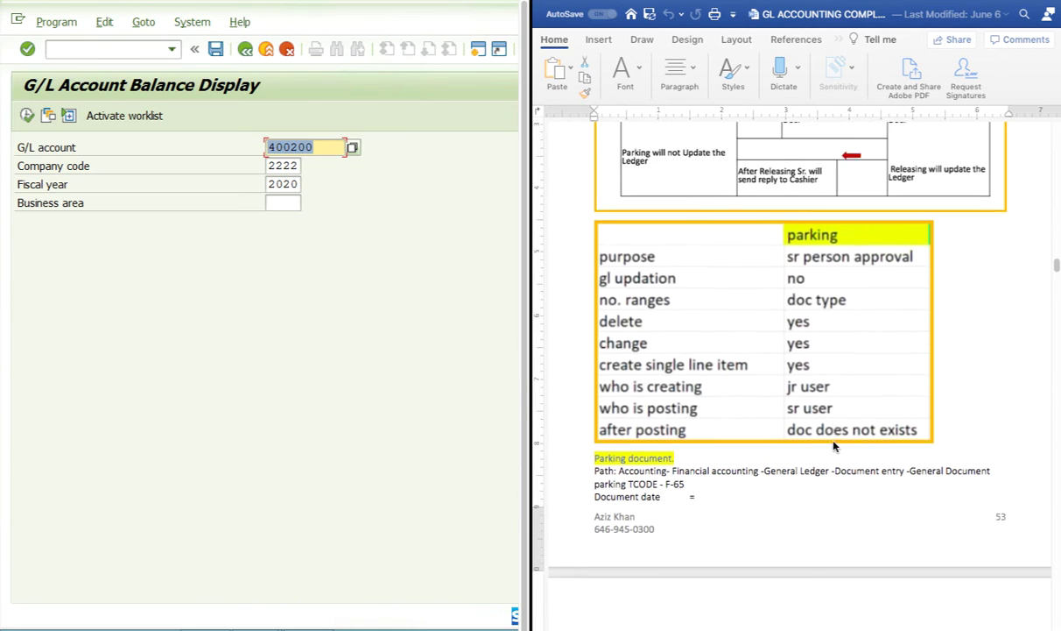
scroll(833, 447, down, 8)
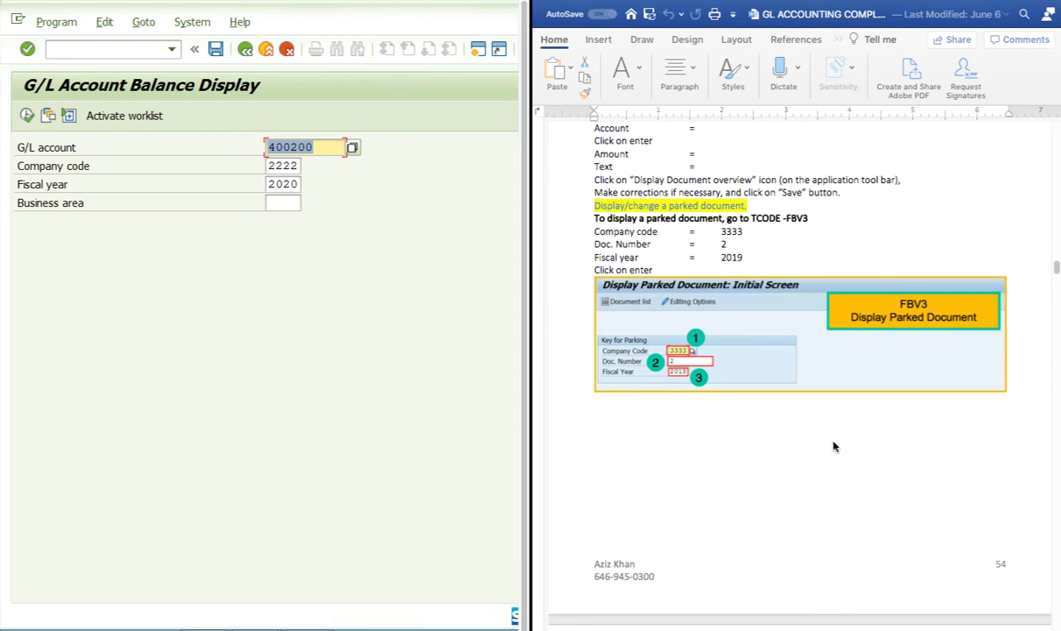
click(172, 49)
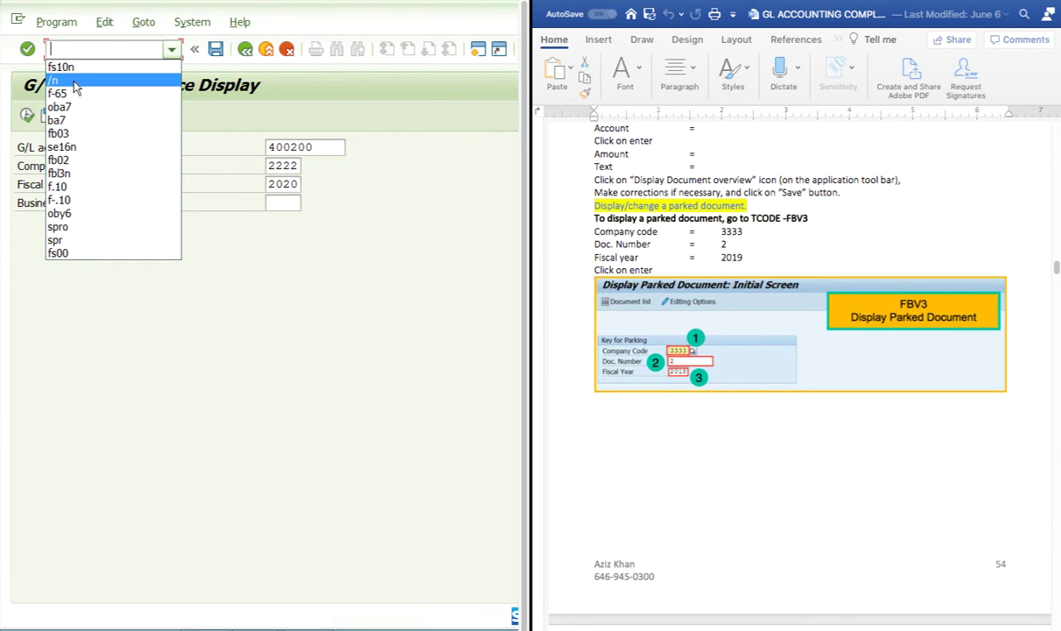
click(76, 80)
click(27, 49)
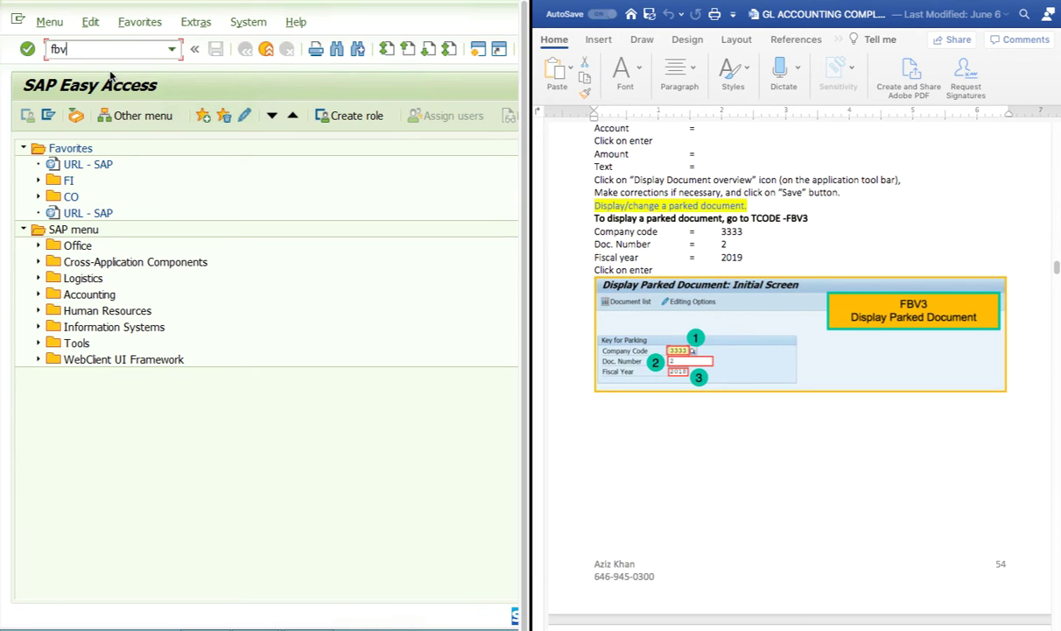
key(Return)
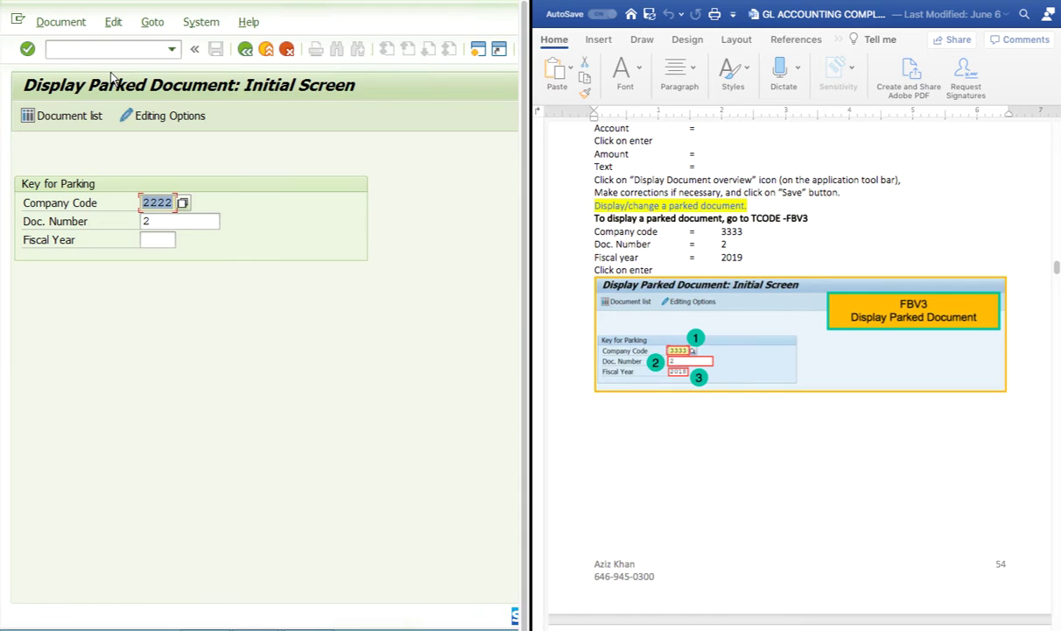
Step: Display parked document 2 of company code 2222, inspect its Wages a/c line item, and return to the overview
click(176, 223)
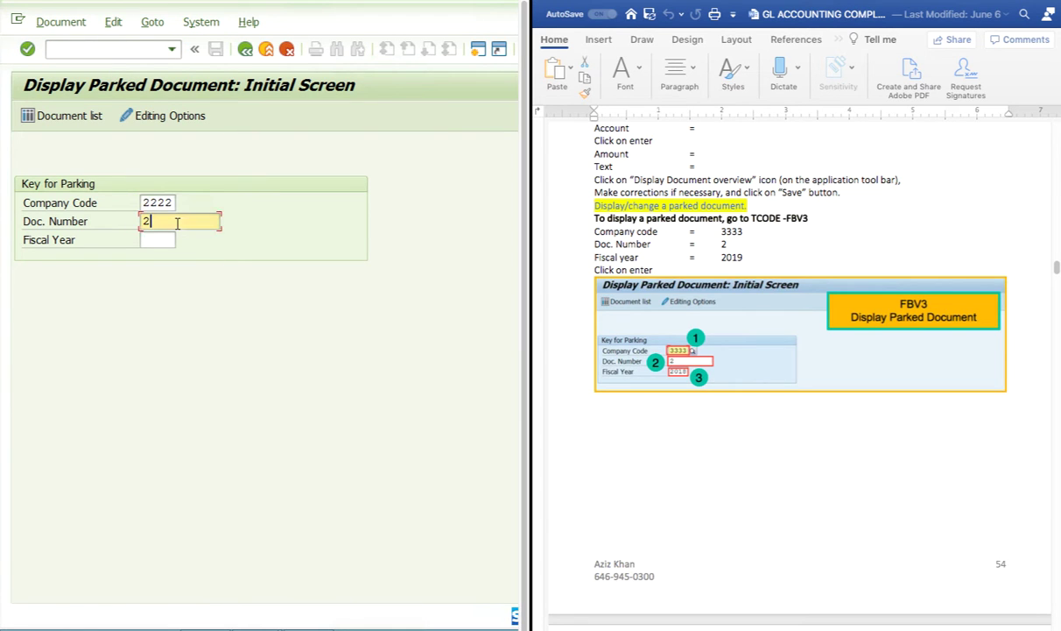
key(Return)
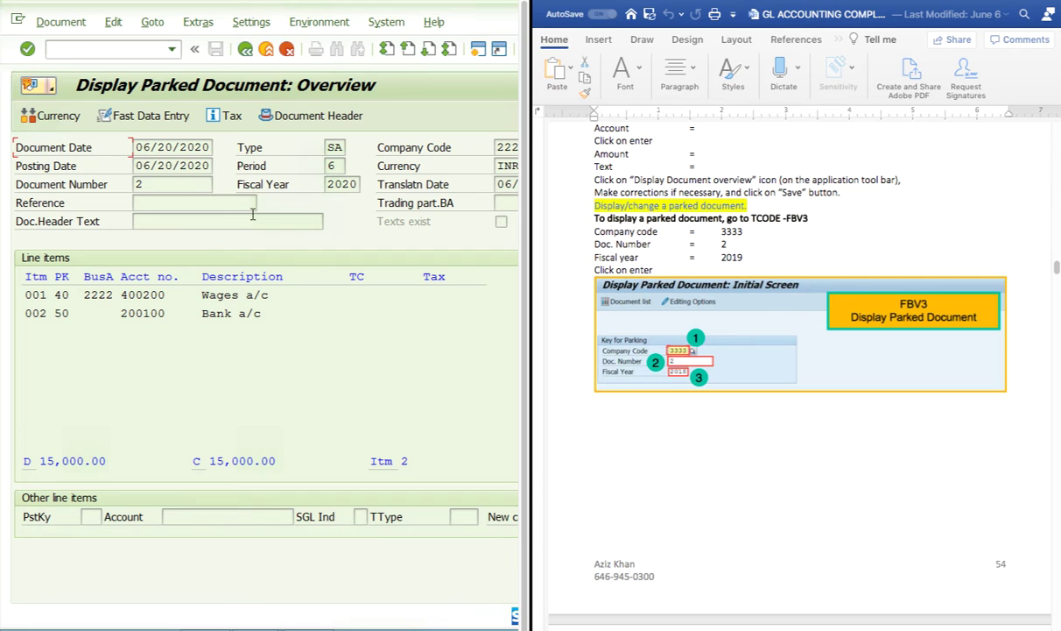
double_click(215, 294)
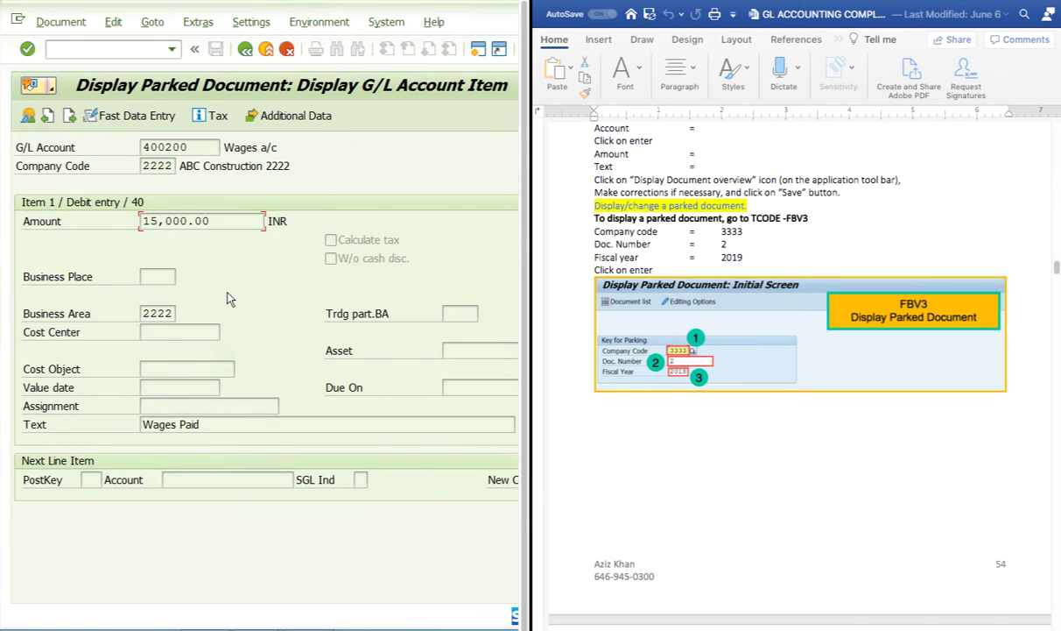
click(245, 49)
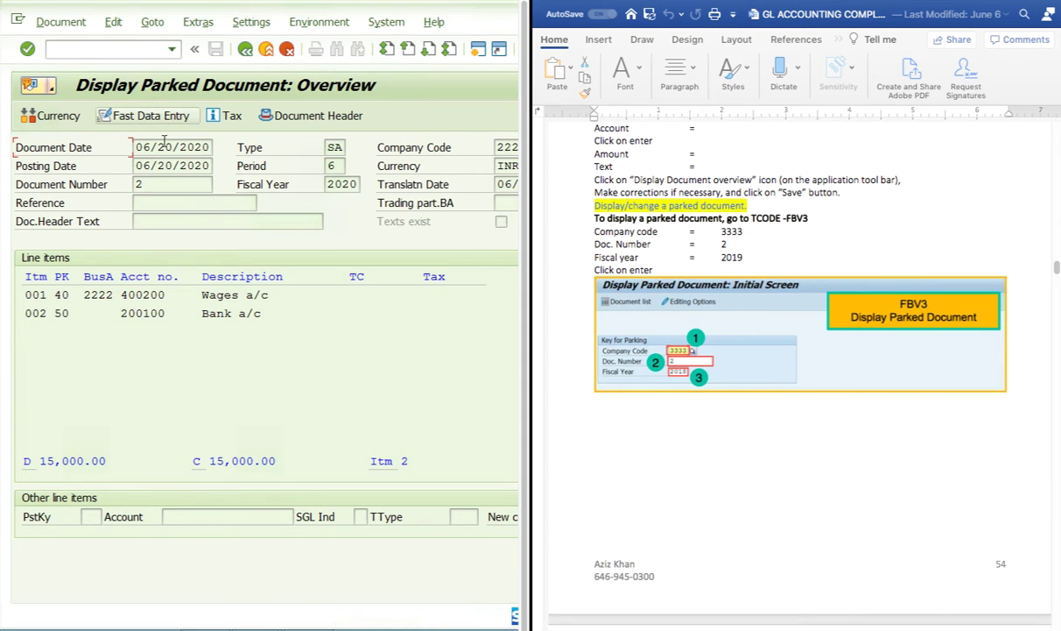
Step: Switch the displayed parked document to change mode, and reopen document 2 of company code 2222 through transaction fbv2
click(60, 22)
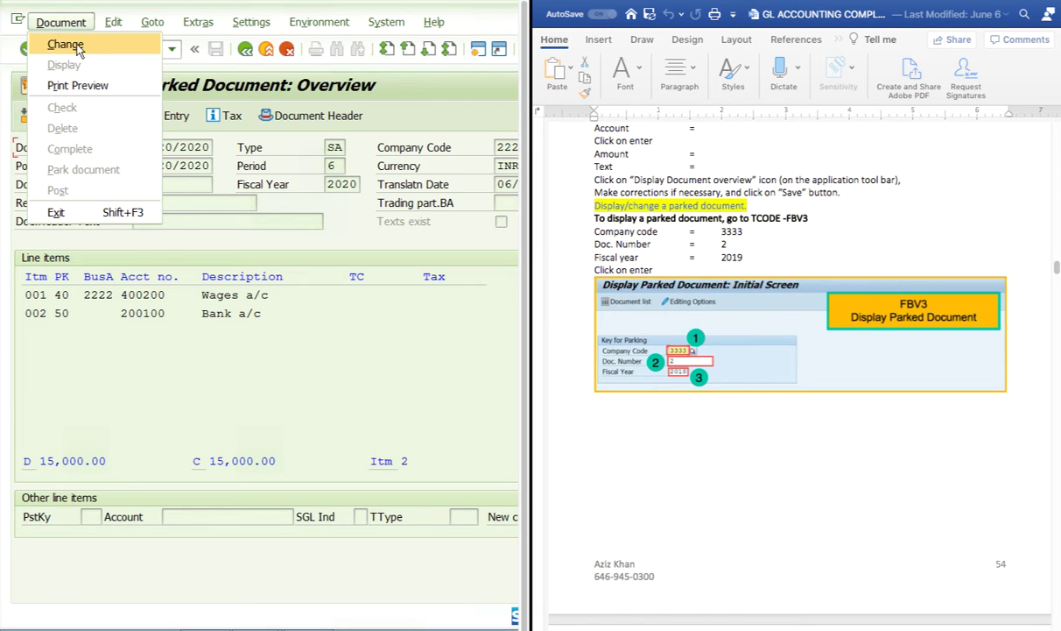
click(66, 45)
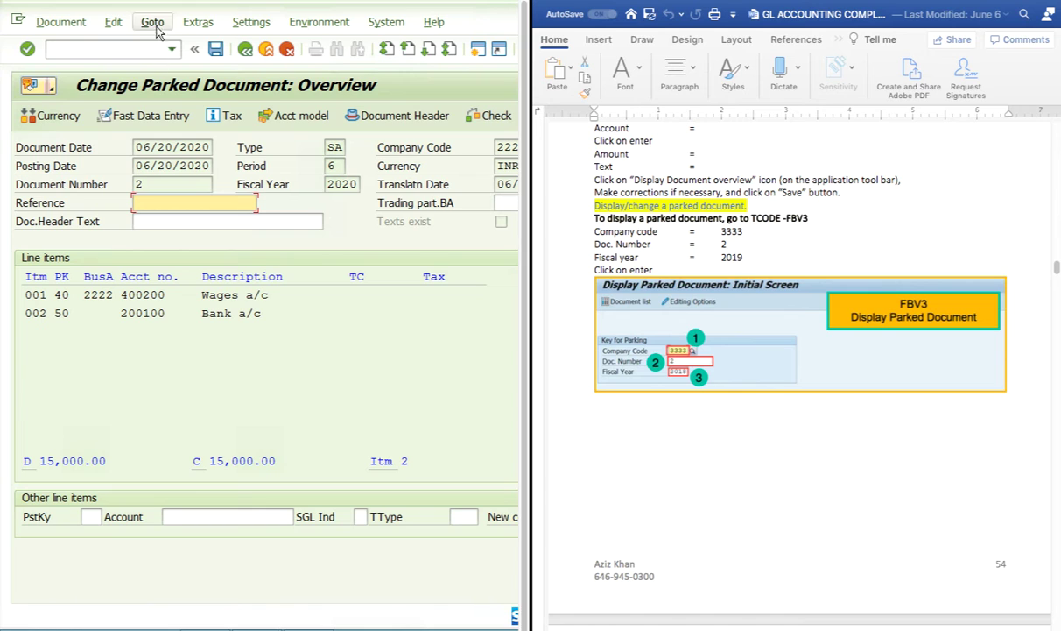
click(172, 50)
click(63, 80)
click(28, 49)
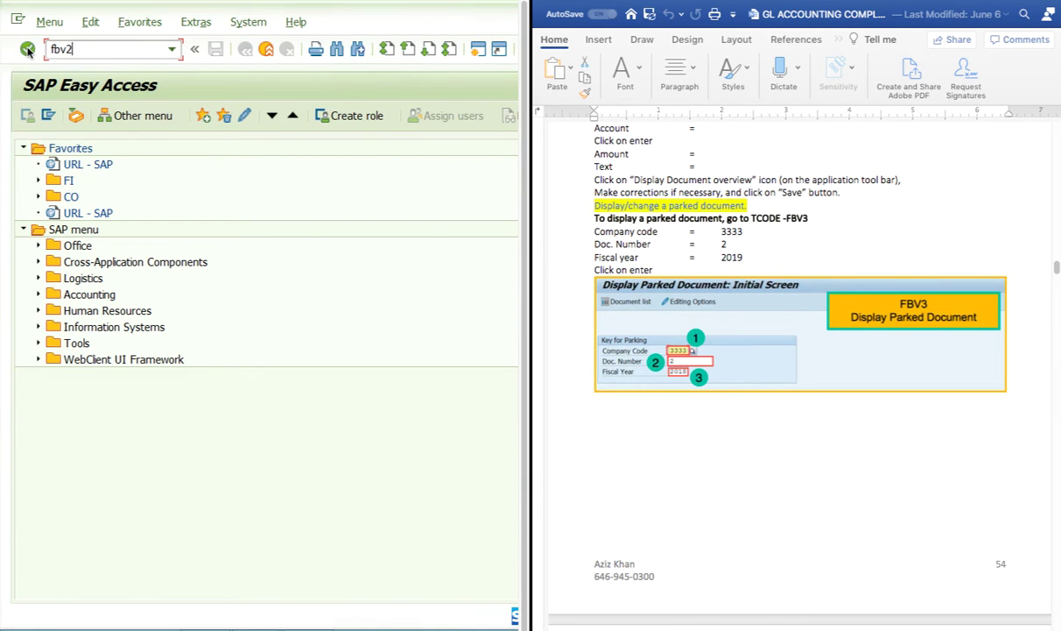
click(28, 49)
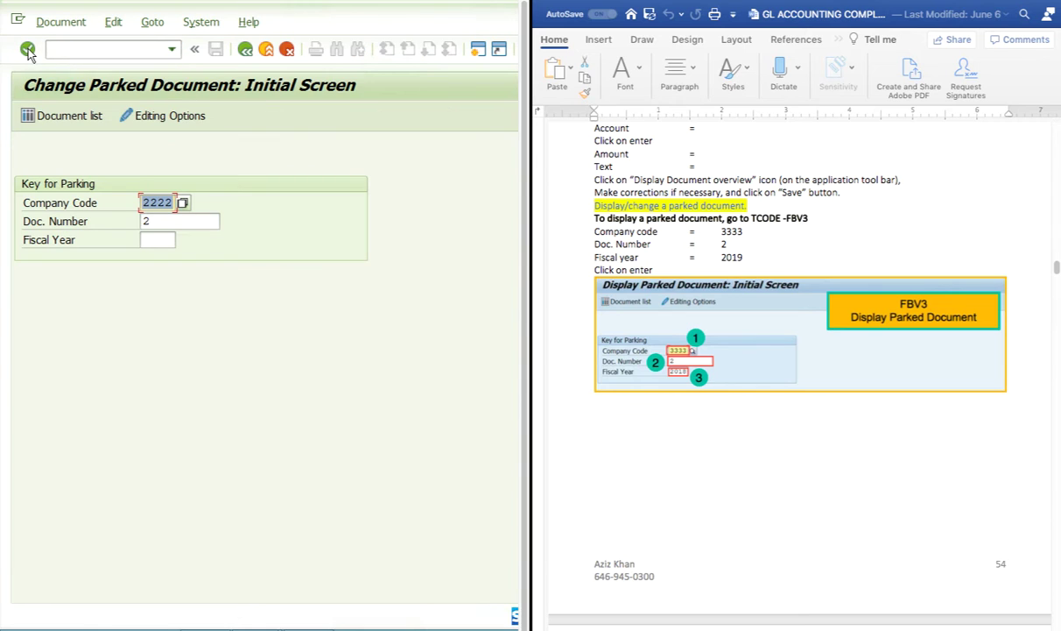
key(Return)
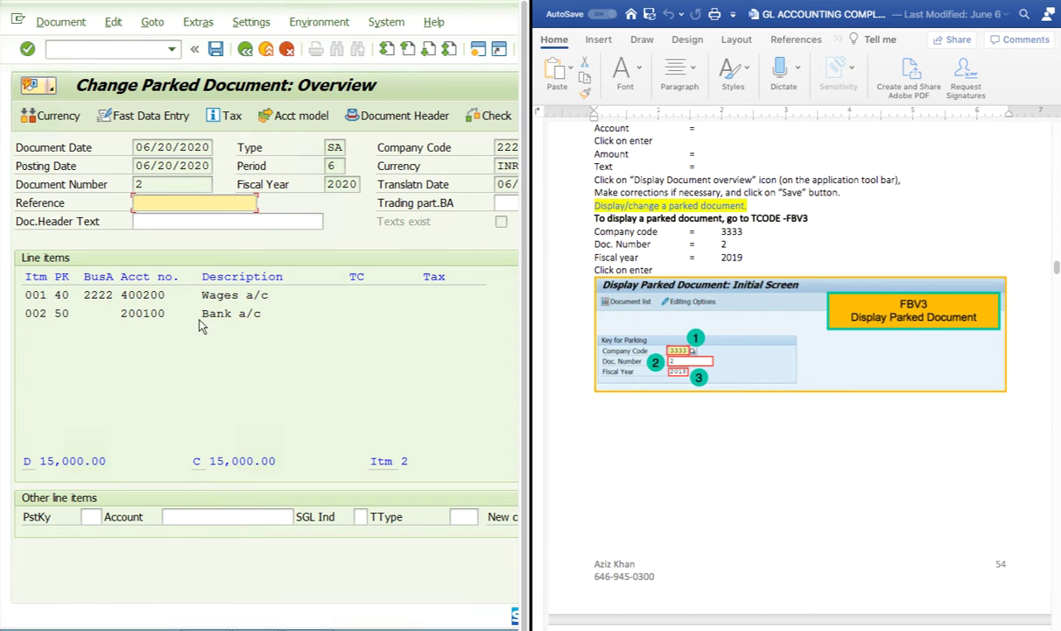
Step: Set the business area of the Bank a/c line item to 2222 and save the parked document
double_click(98, 312)
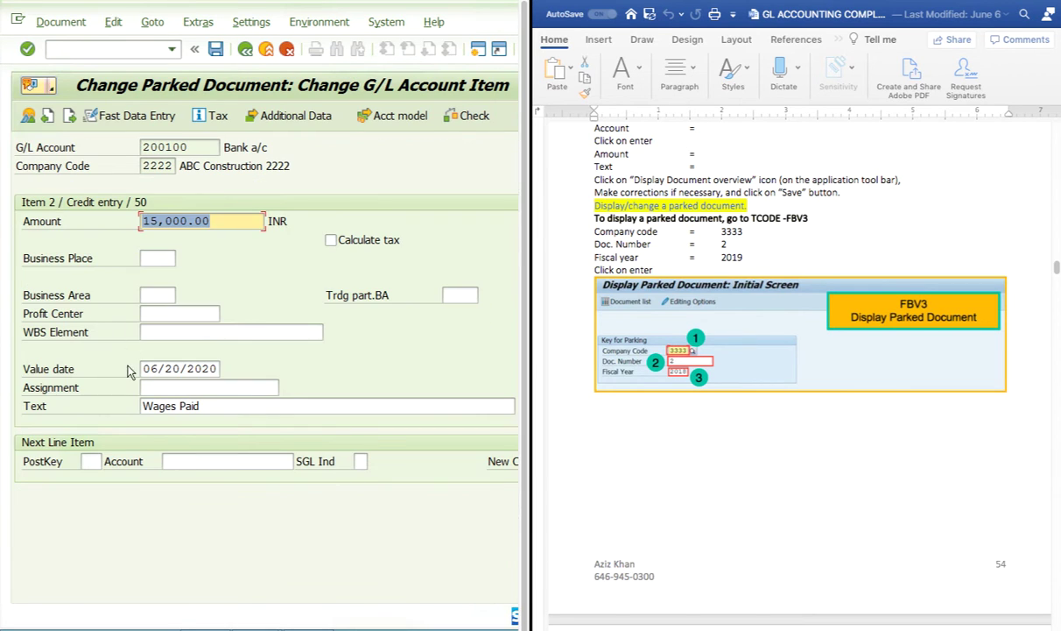
click(149, 295)
text(2222)
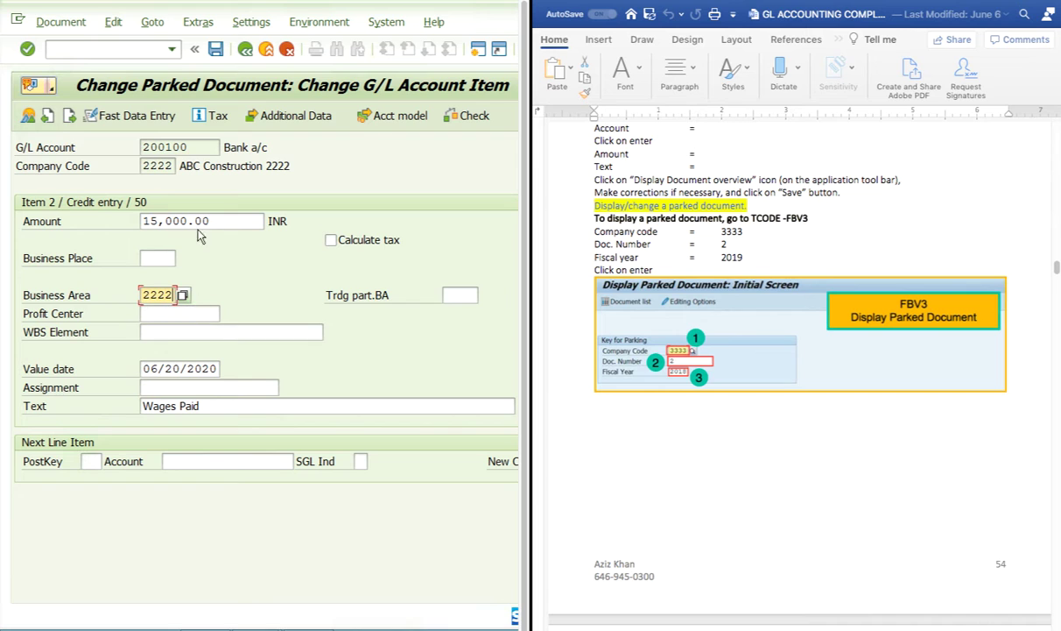
click(215, 50)
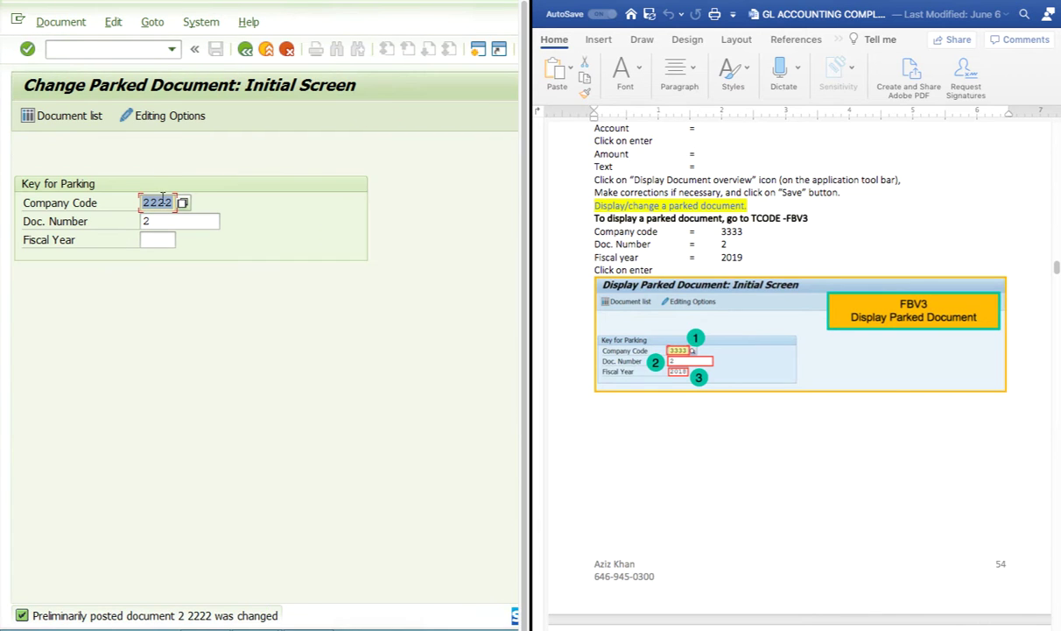
Step: Reopen parked document 2 and set the amount of the Wages a/c line item to 20000
key(Return)
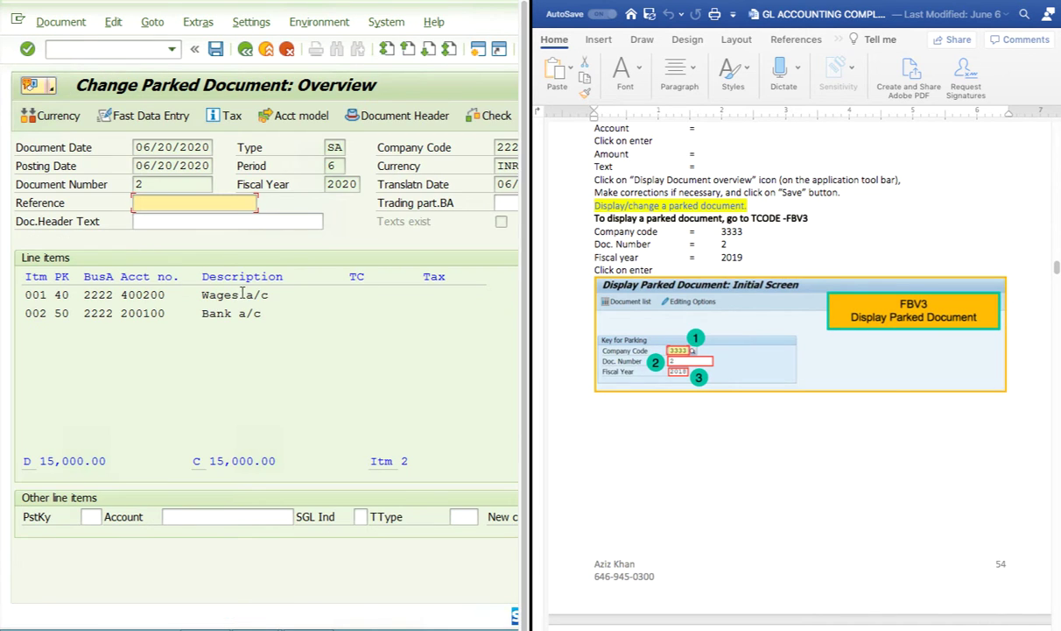
double_click(231, 289)
click(179, 221)
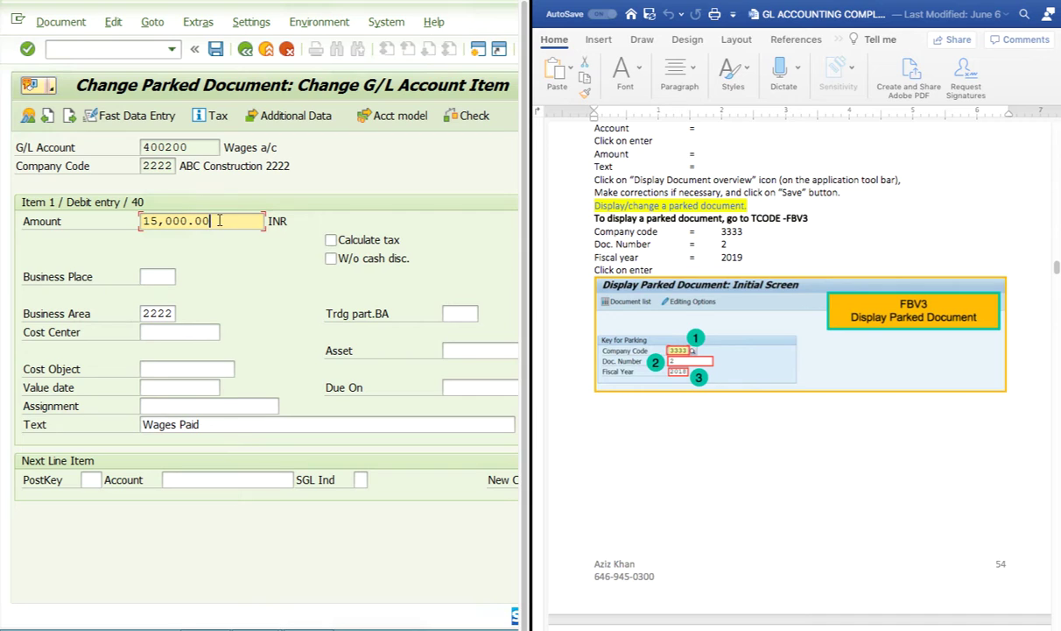
key(BackSpace)
key(BackSpace)
key(BackSpace)
key(BackSpace)
key(BackSpace)
key(BackSpace)
key(BackSpace)
key(BackSpace)
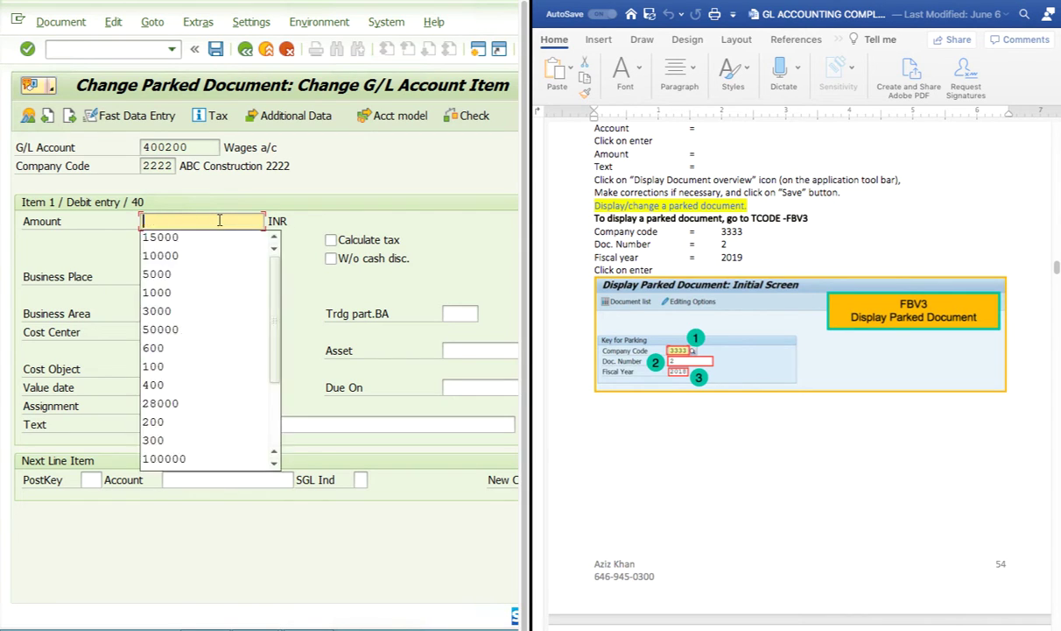
text(20000)
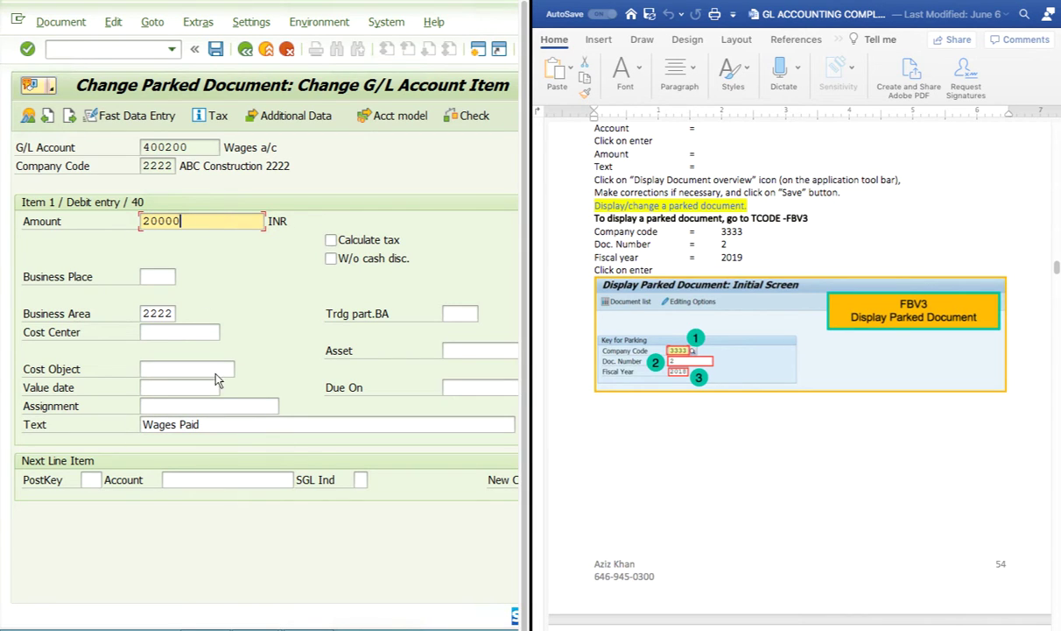
key(Return)
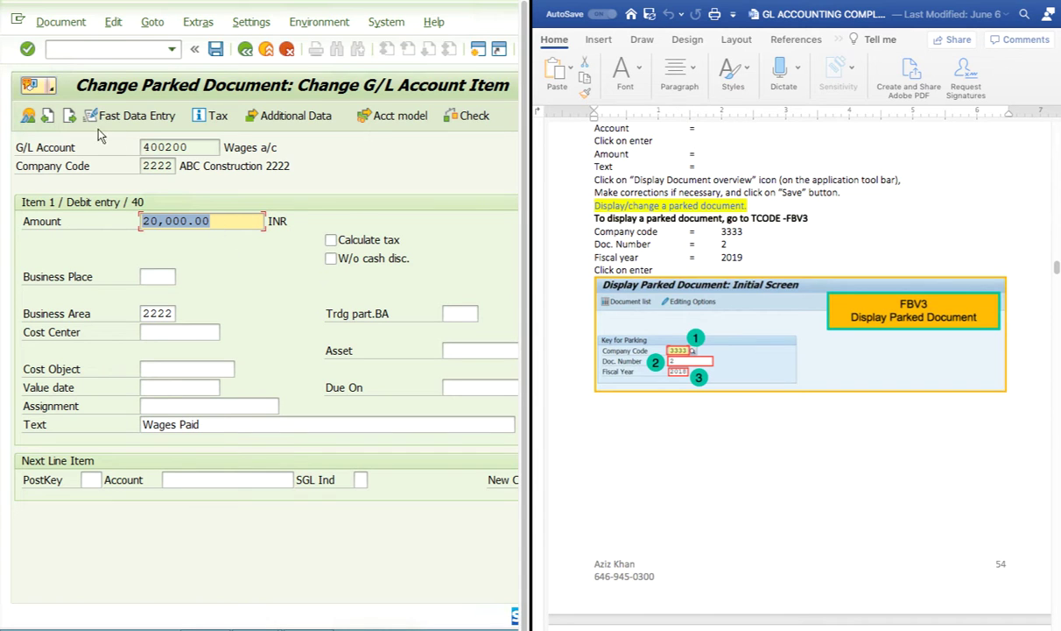
Step: Set the amount of the Bank a/c credit line item to 20000 and save the parked document
click(29, 116)
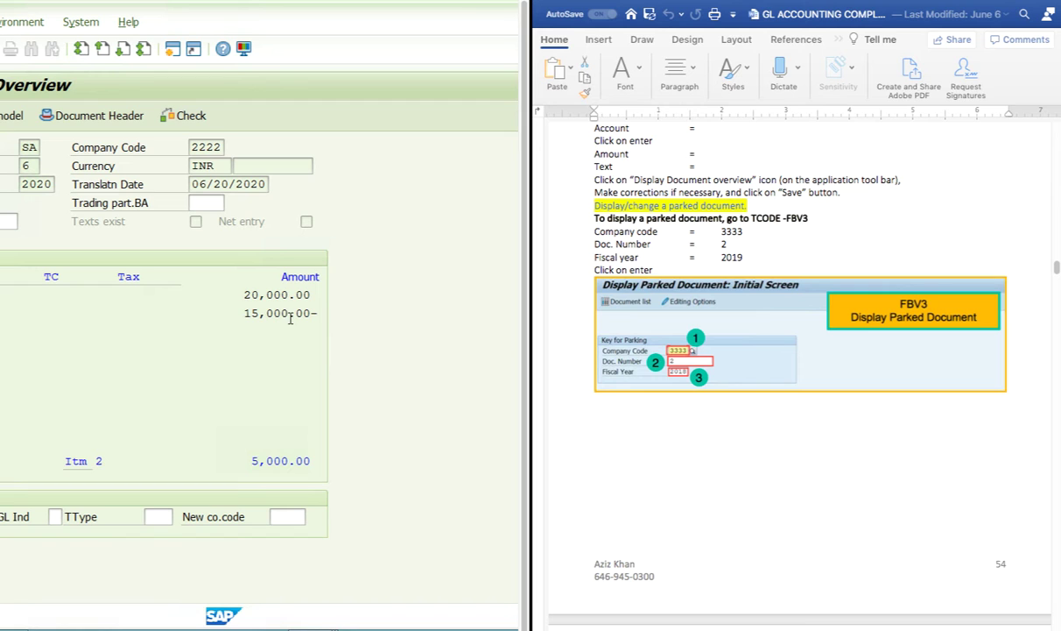
double_click(266, 313)
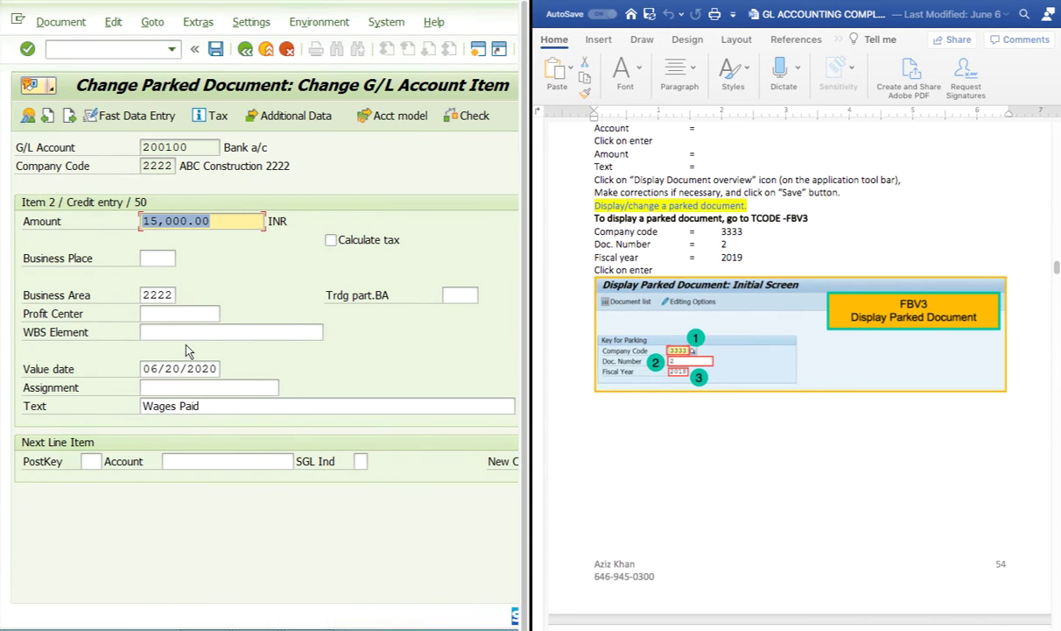
text(20000)
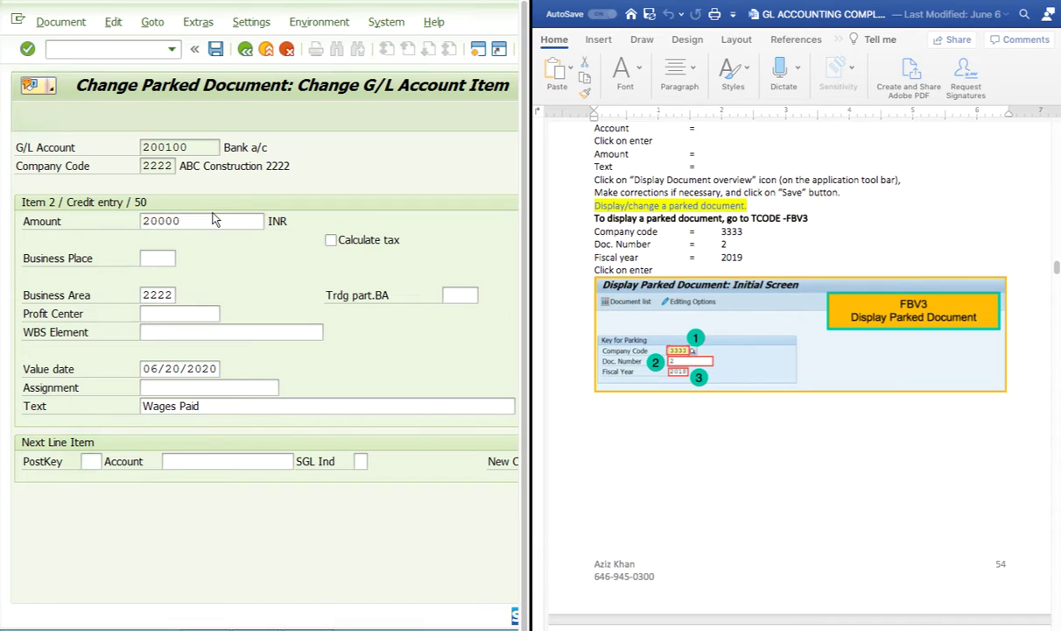
key(Return)
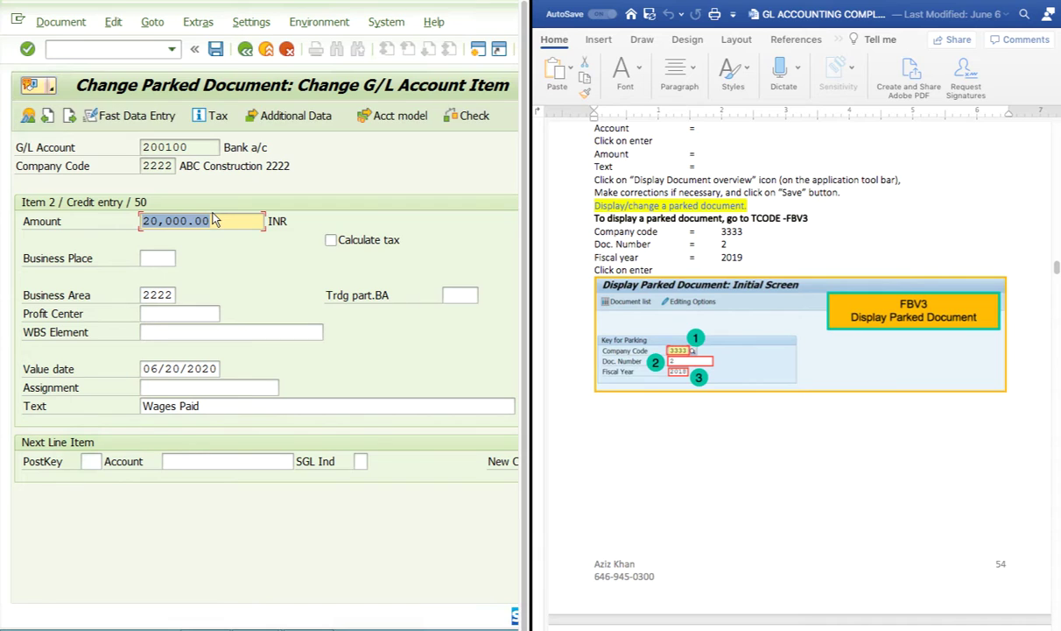
click(215, 49)
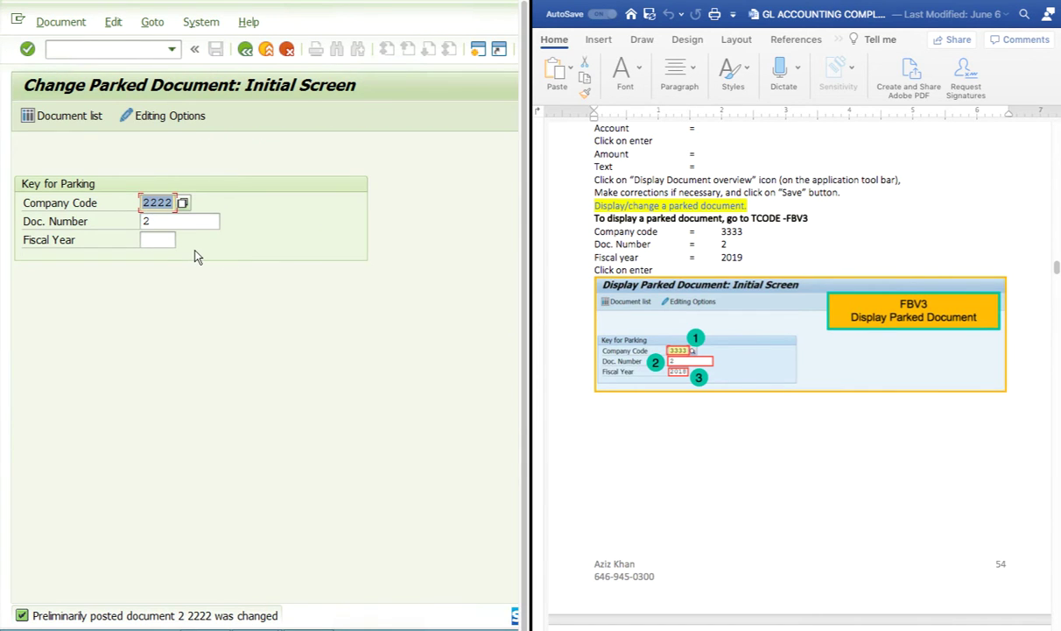
Step: Reopen parked document 2 and check the amounts of the wages and bank line items
key(Return)
scroll(298, 303, right, 5)
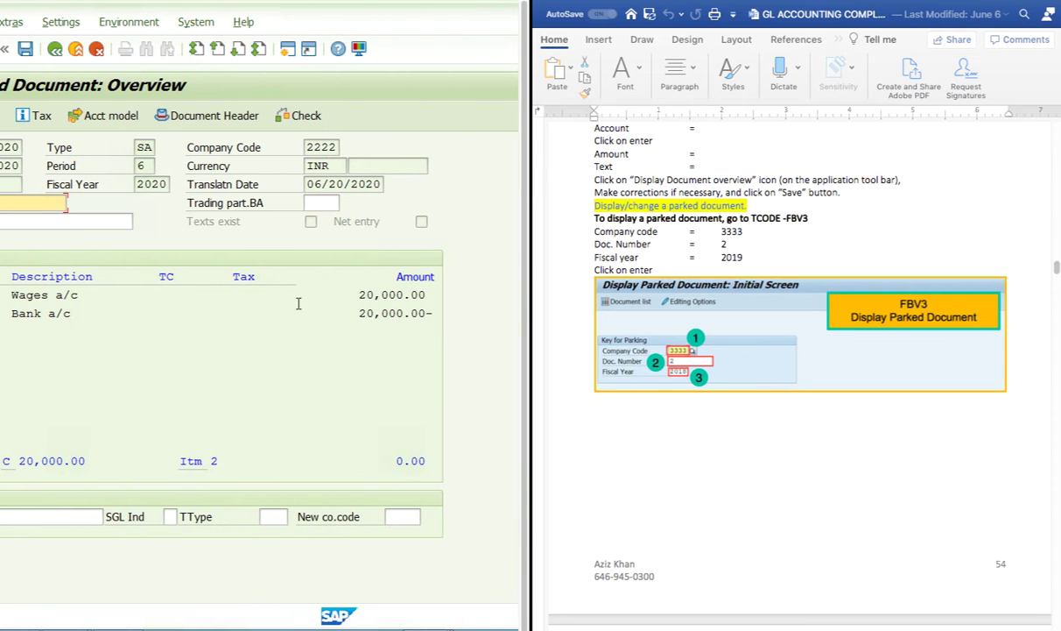
click(367, 293)
Step: Read through the Word guide's parked document instructions up to the FBV0 section on posting or deleting a parked document
scroll(718, 454, down, 3)
scroll(718, 454, down, 5)
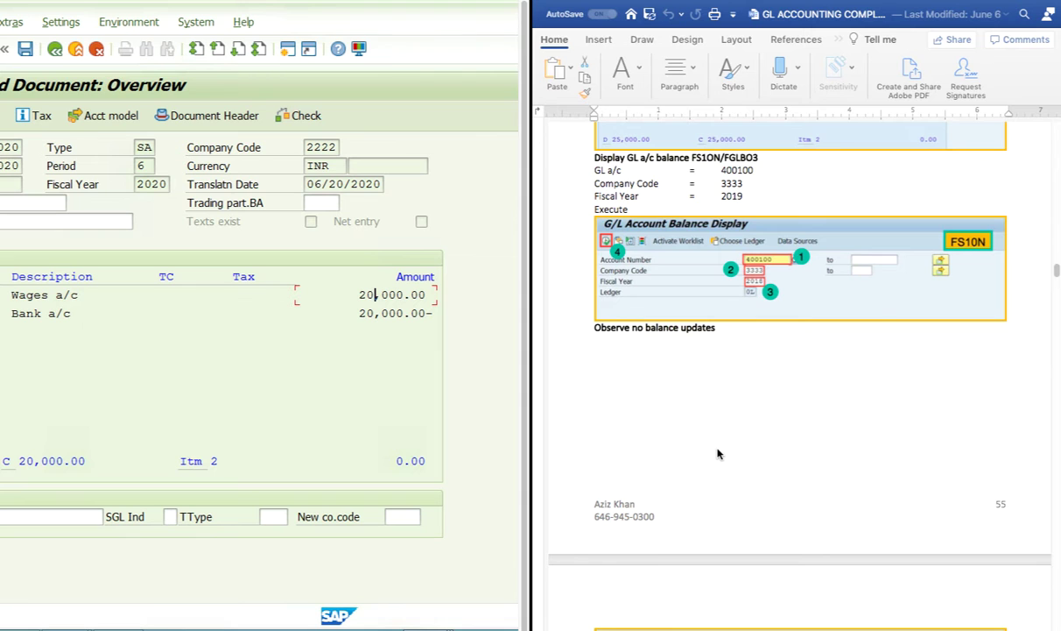
scroll(718, 454, down, 8)
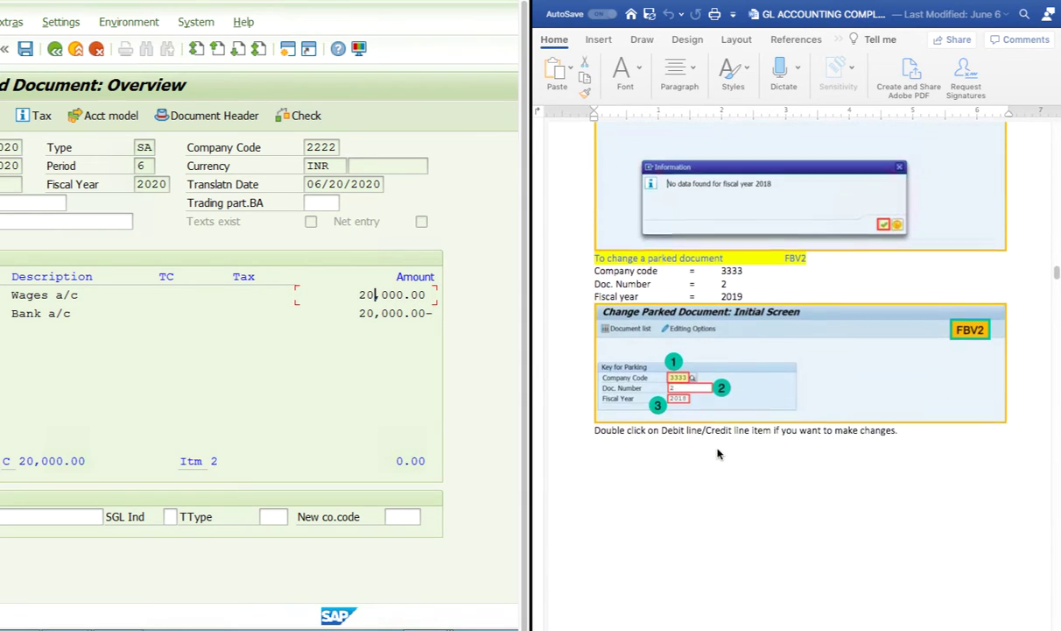
scroll(717, 453, down, 1)
scroll(856, 383, down, 1)
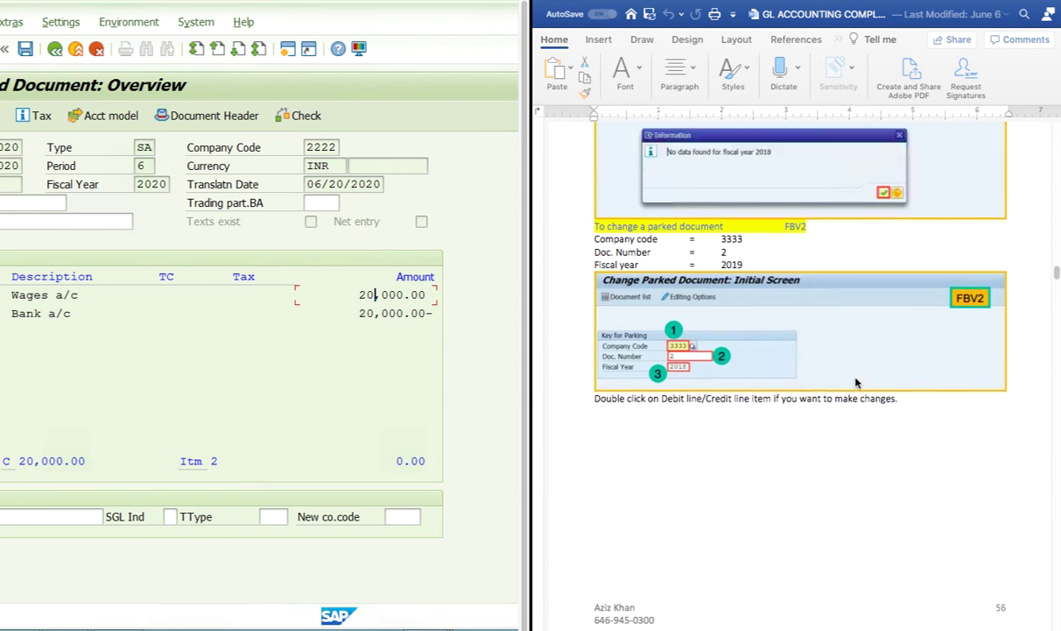
scroll(856, 383, down, 8)
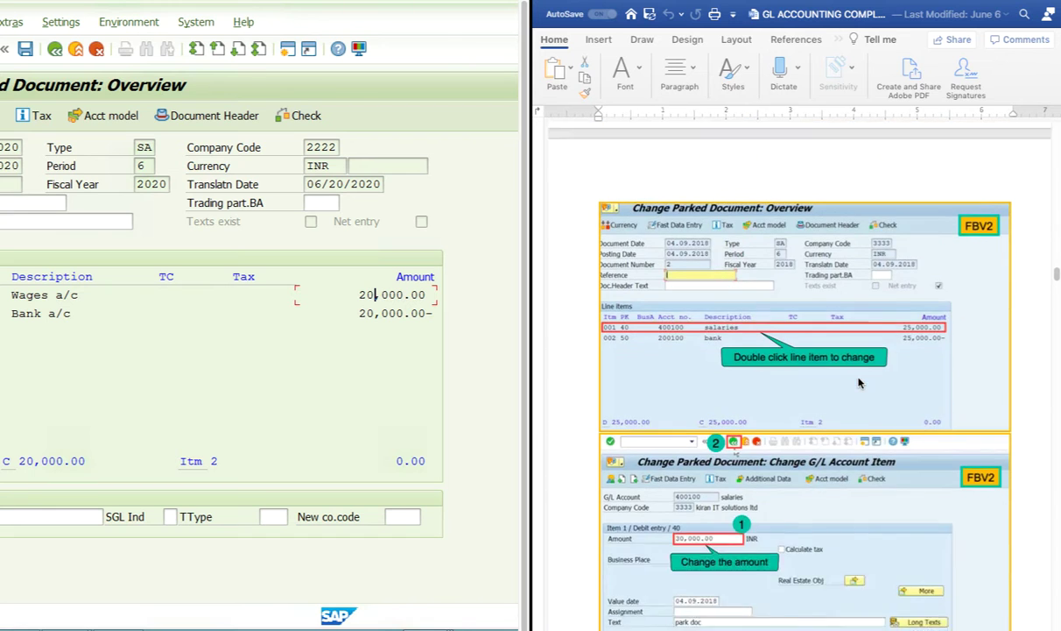
scroll(859, 382, down, 1)
scroll(847, 326, down, 8)
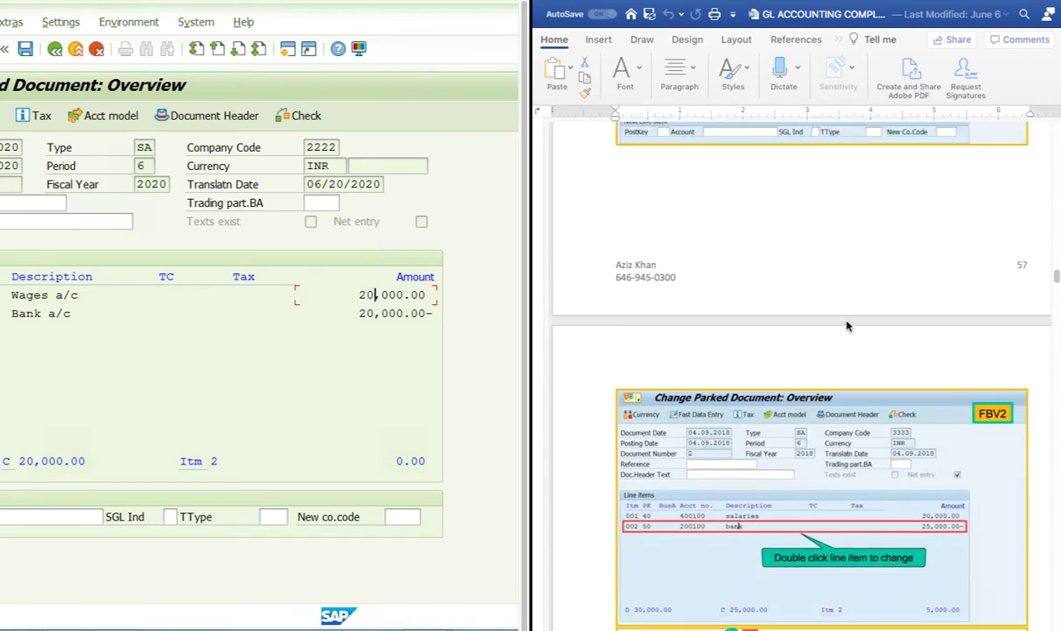
scroll(847, 326, down, 12)
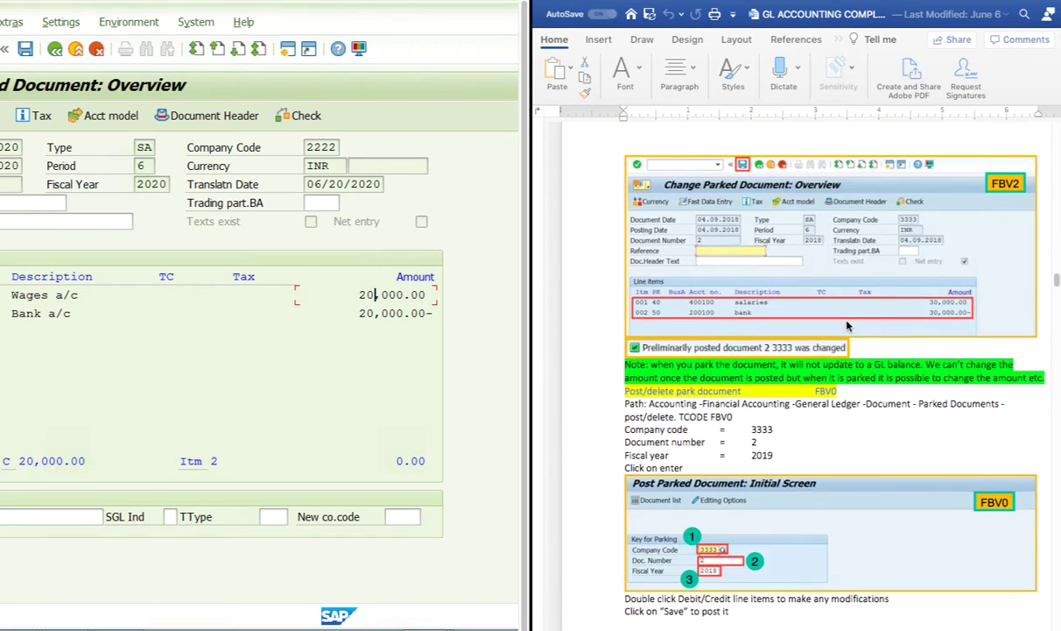
scroll(847, 326, down, 3)
scroll(847, 325, down, 1)
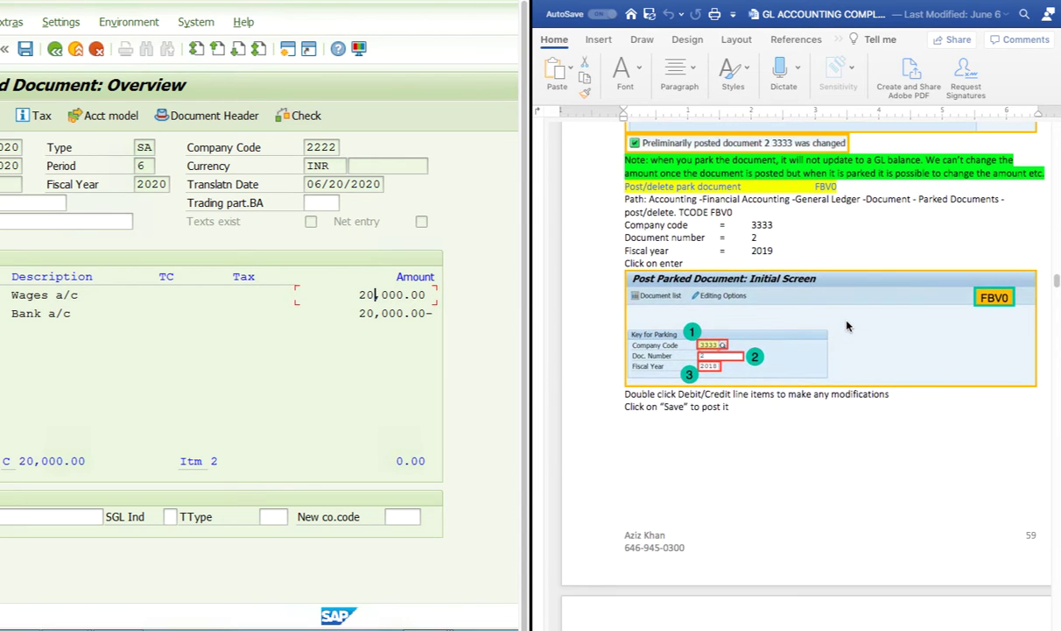
Step: Leave the change transaction and open parked document 2 of company code 2222 for posting through transaction fbv0
click(267, 219)
click(162, 50)
text(/n)
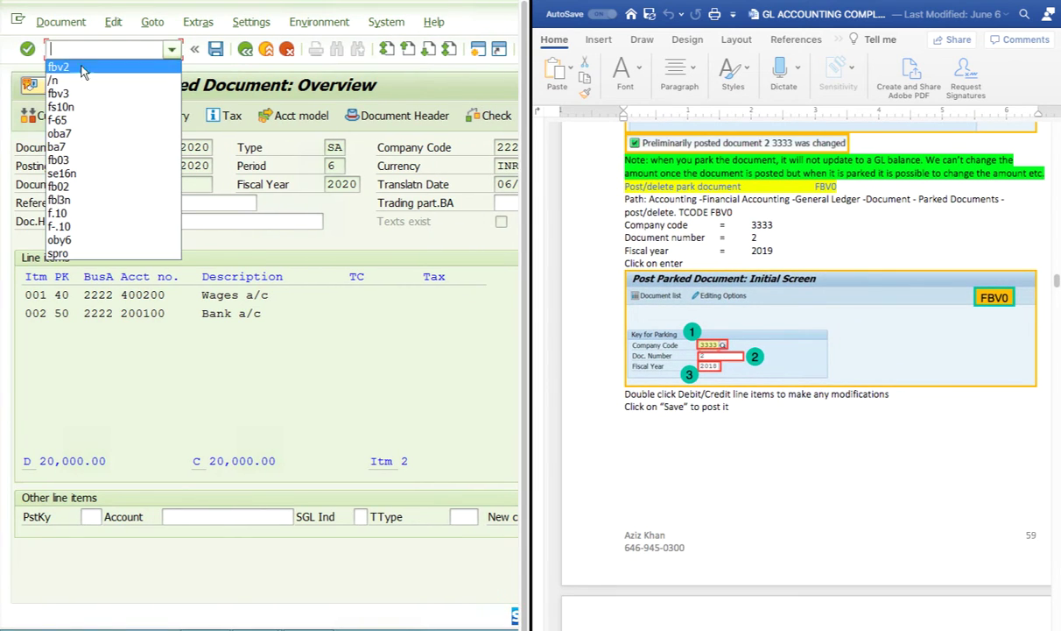
click(28, 49)
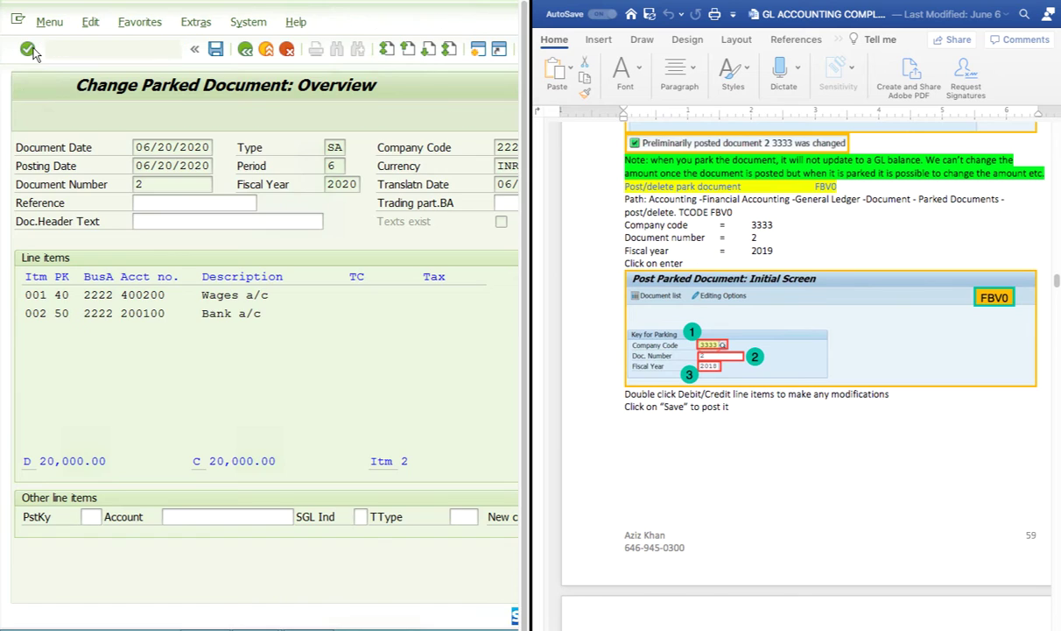
text(f)
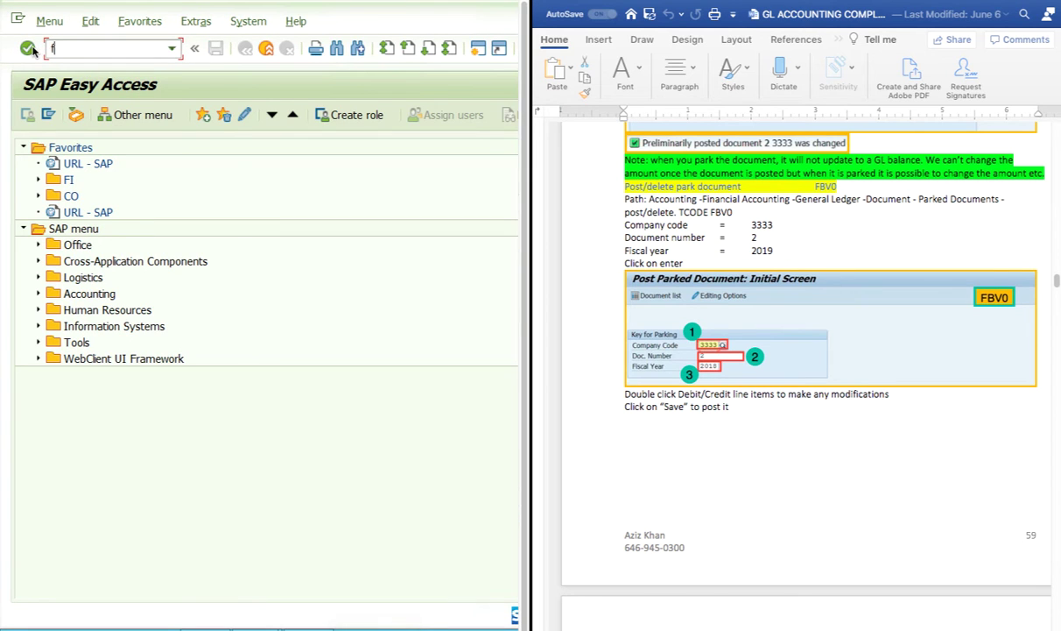
text(bv0)
click(28, 49)
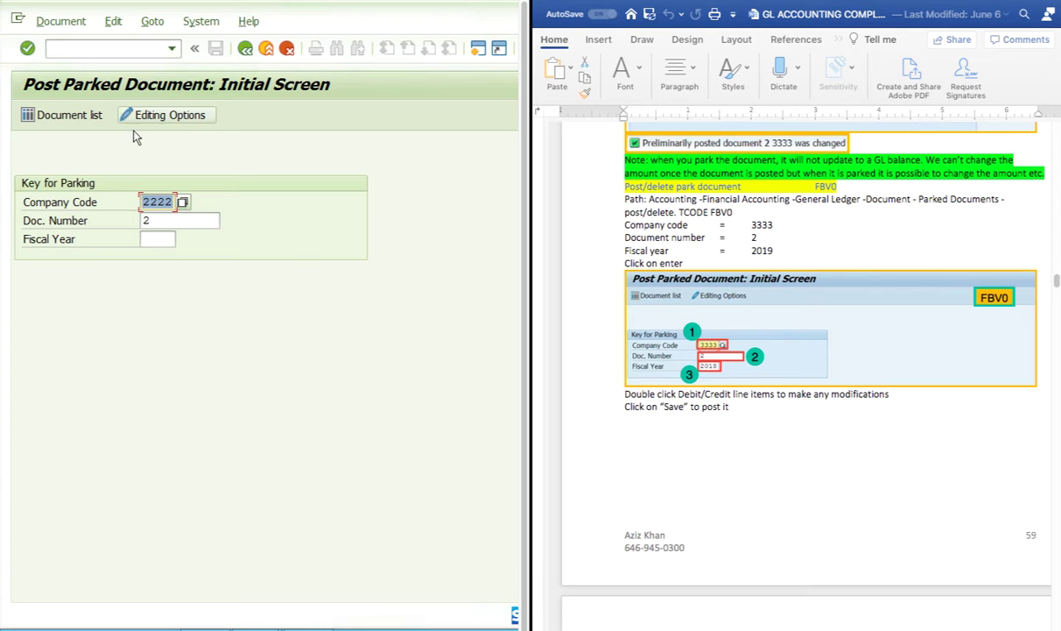
key(Return)
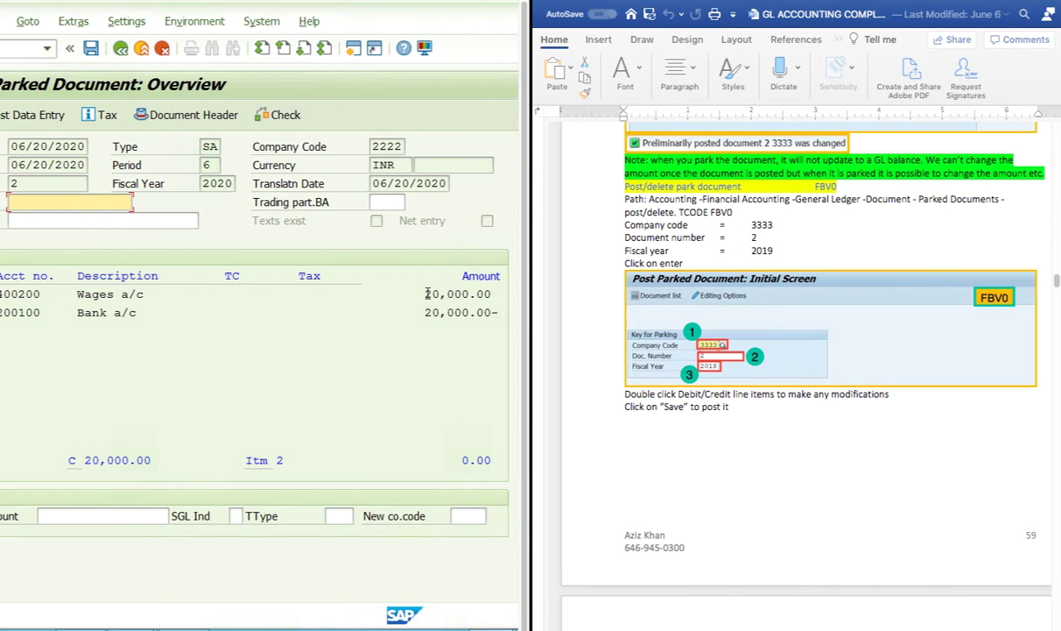
Step: Check the amounts and the available post and delete options of parked document 2, and post the document
drag(428, 294, 500, 316)
click(408, 322)
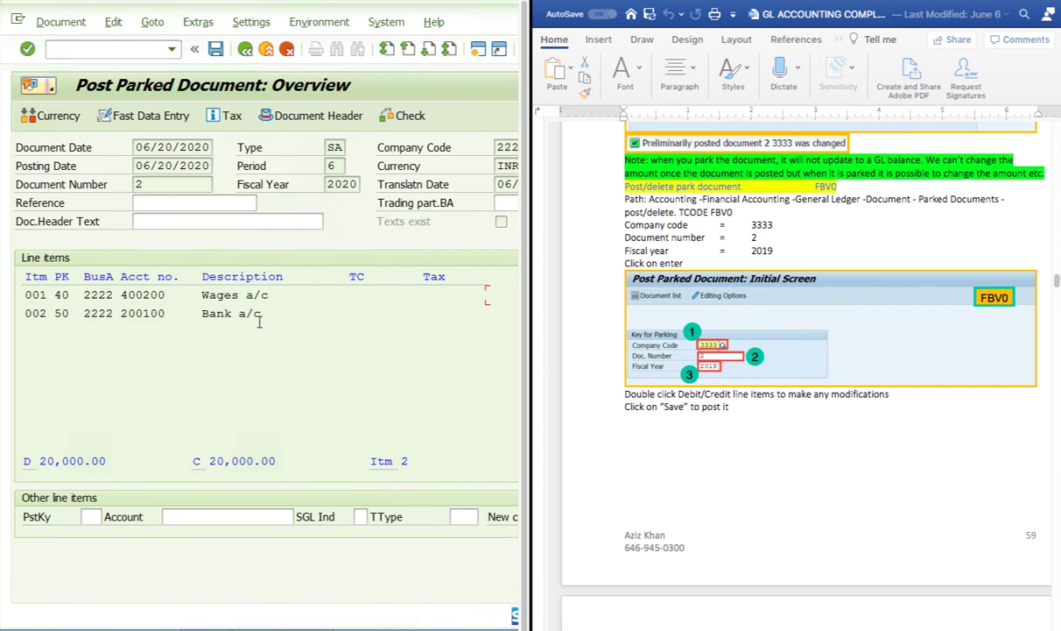
click(61, 22)
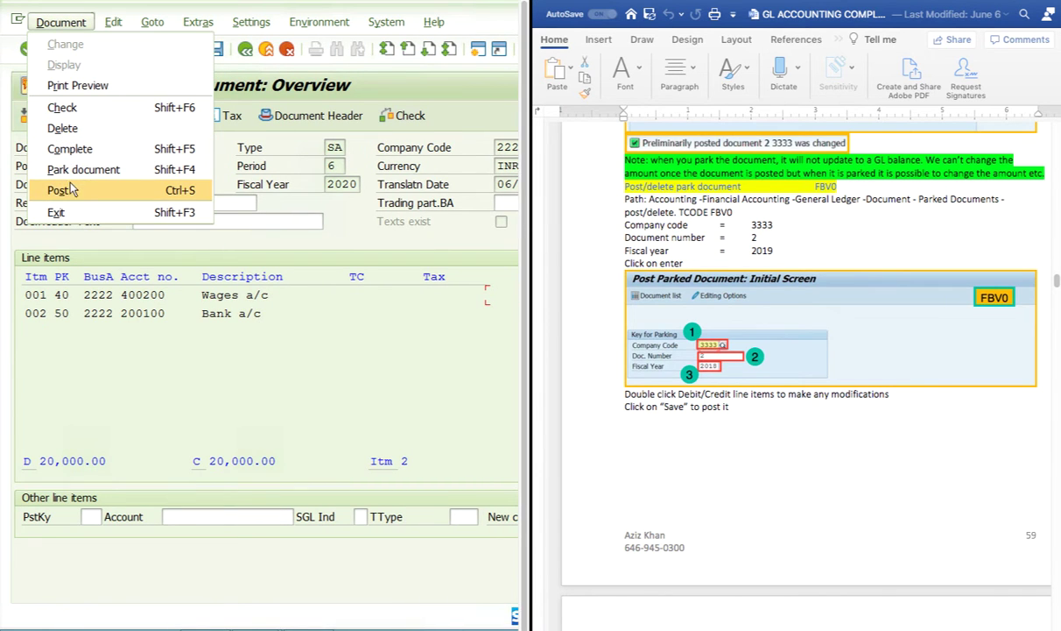
click(329, 313)
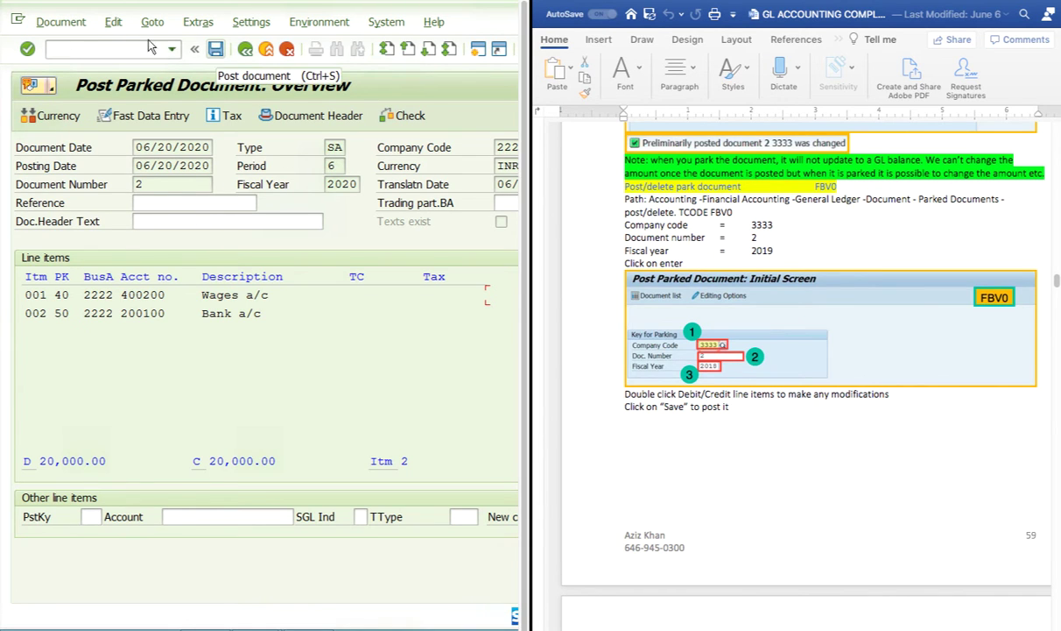
click(58, 22)
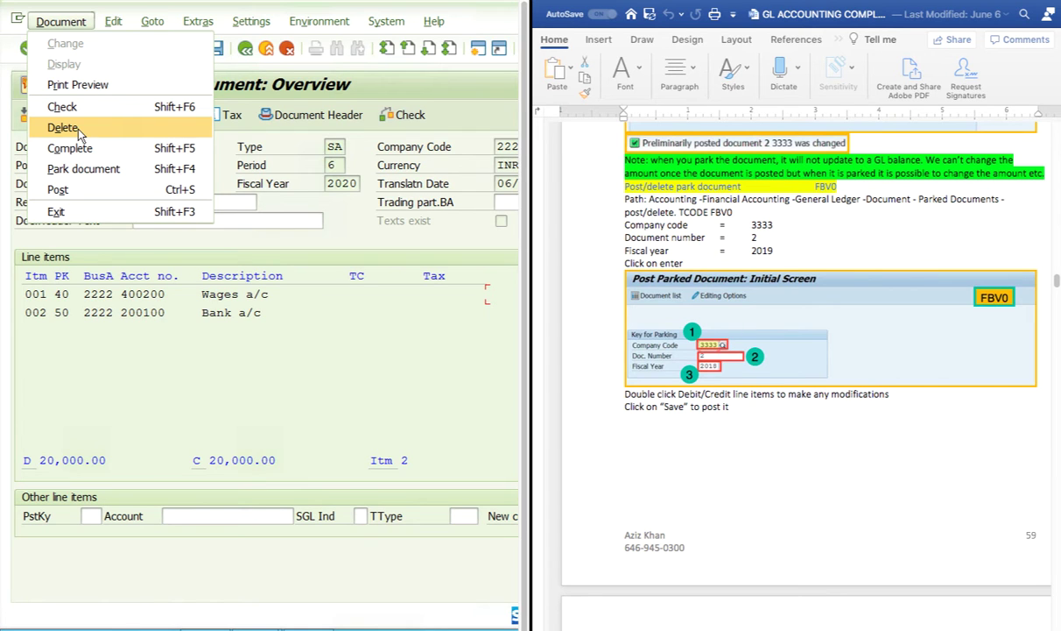
click(291, 335)
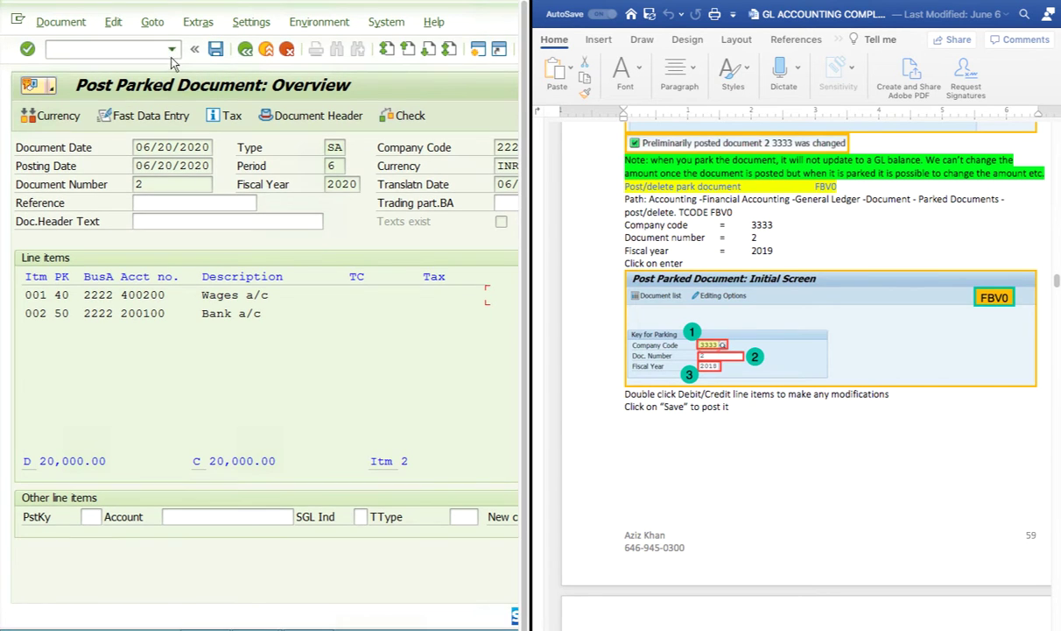
click(215, 48)
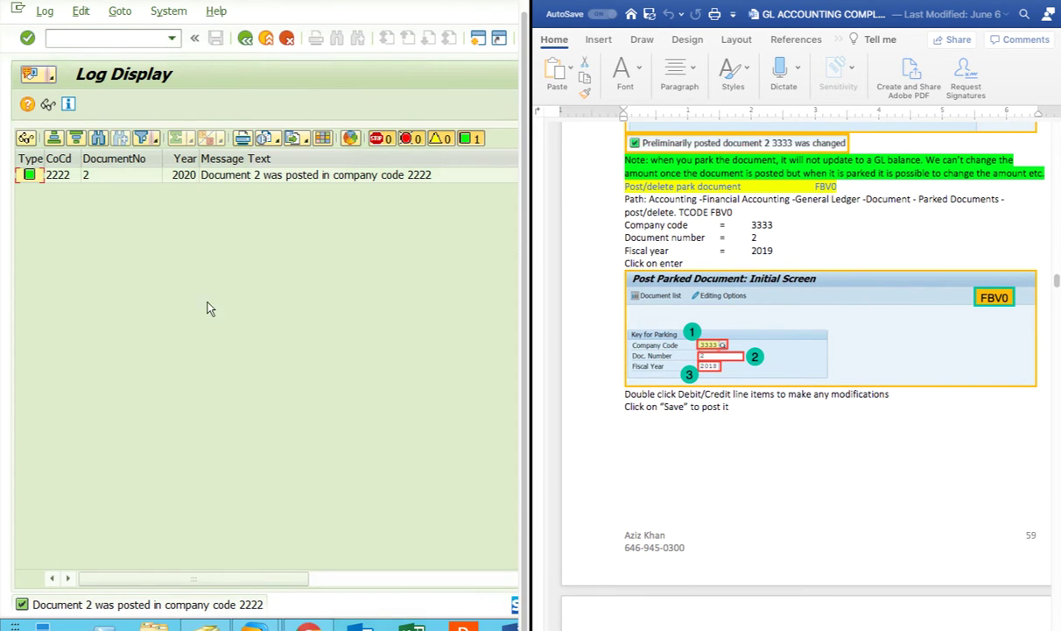
Step: View the help text for the posting log entry of document 2 and close it again
click(234, 176)
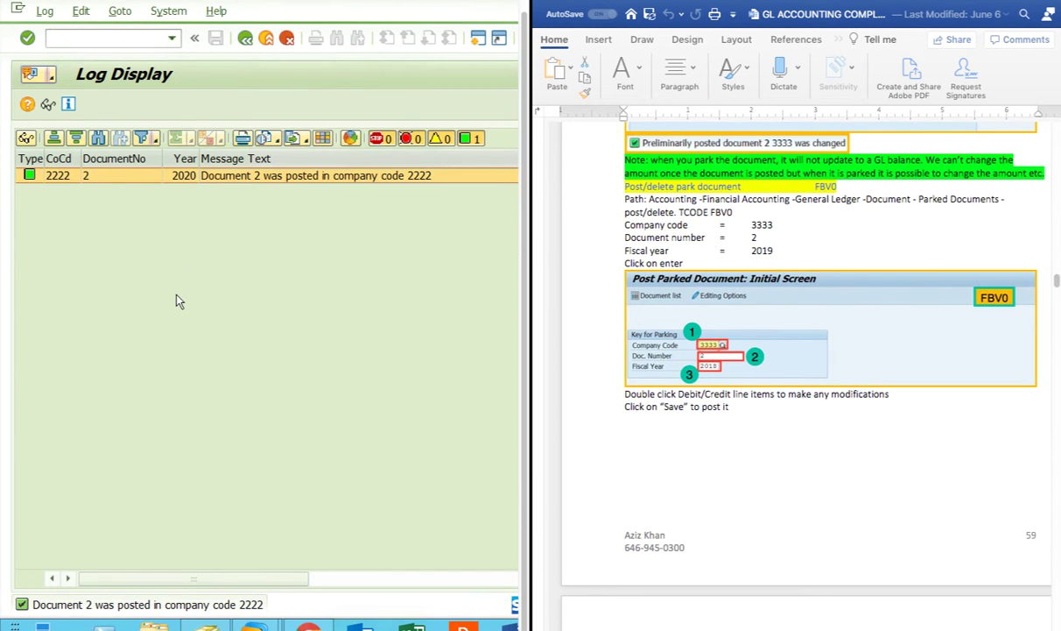
key(F1)
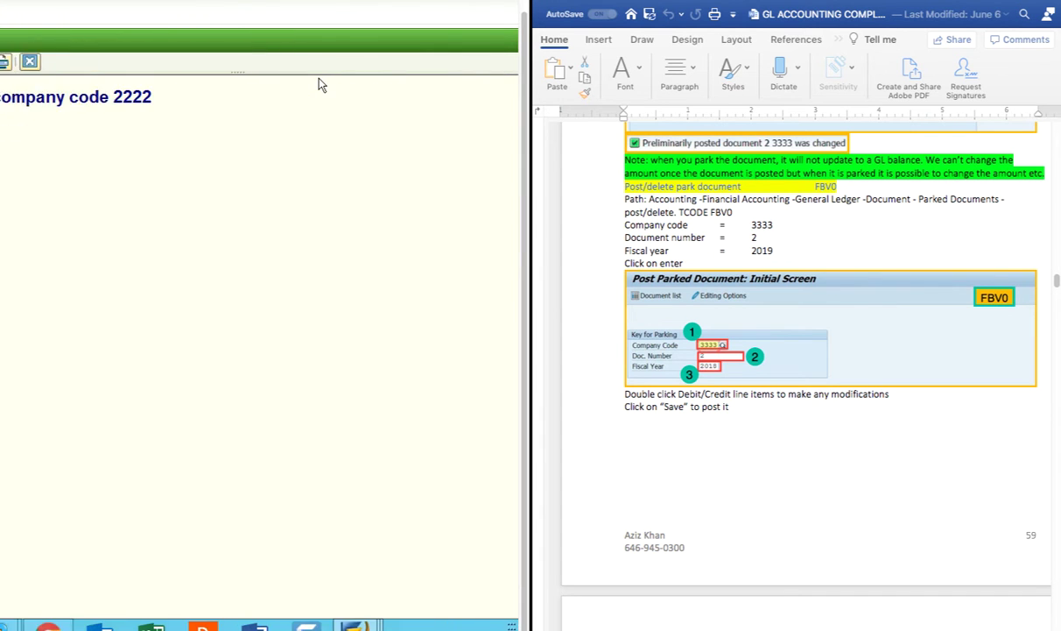
scroll(240, 199, left, 10)
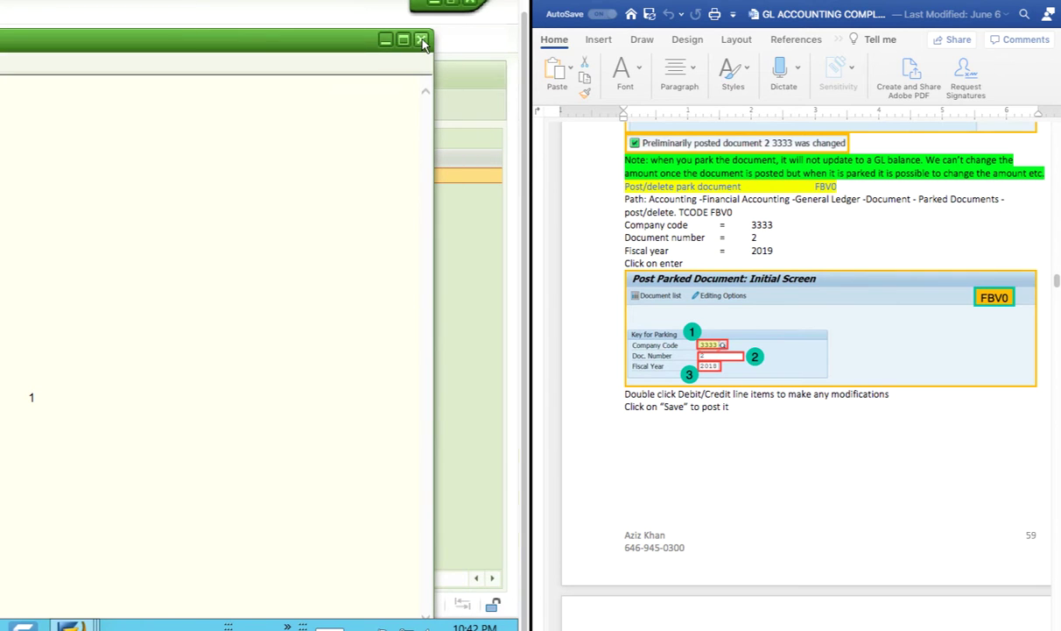
click(421, 42)
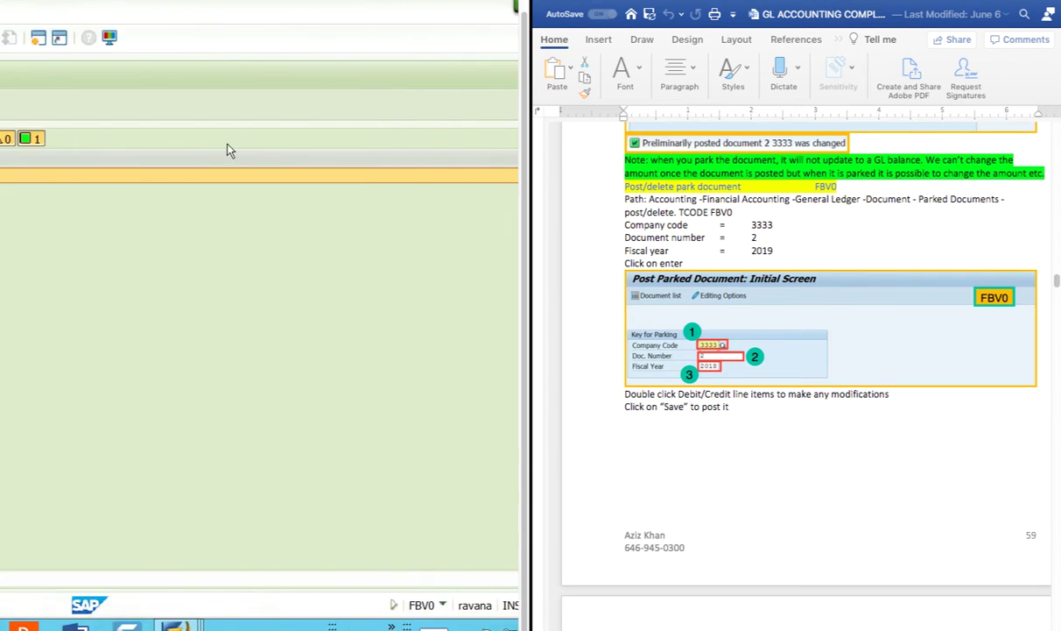
Step: Leave the posting log and display document 2 of company code 2222 through transaction fb03
click(172, 38)
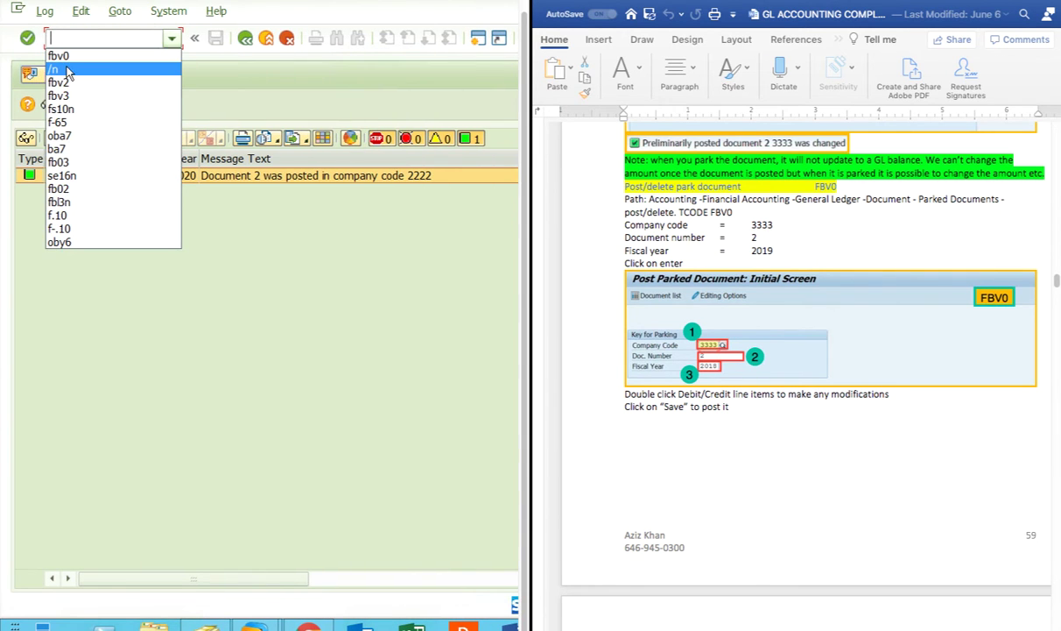
click(67, 69)
click(26, 38)
text(fb03)
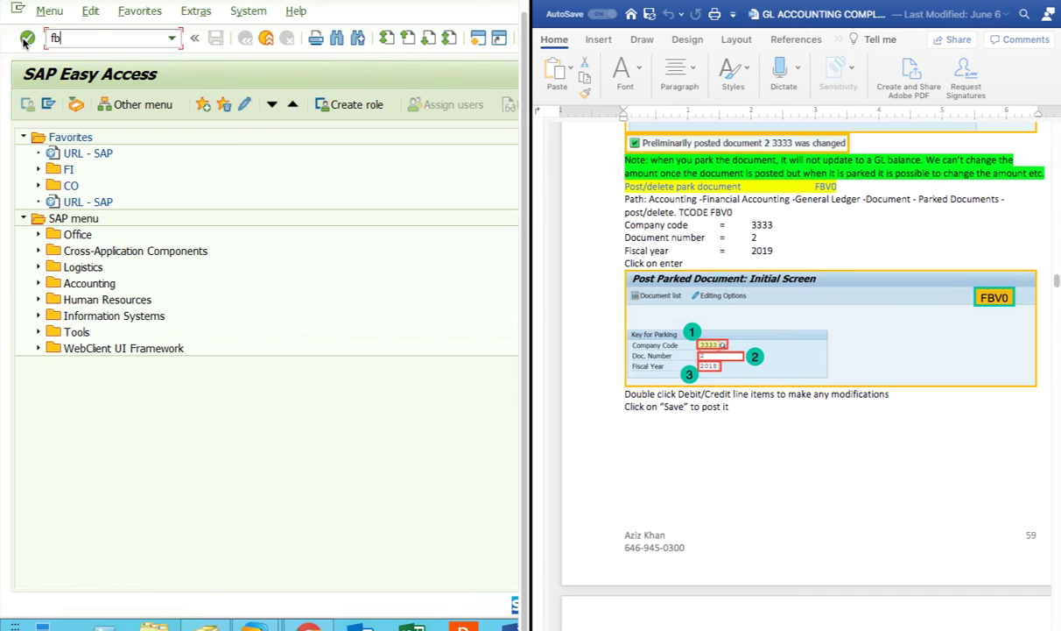
key(Return)
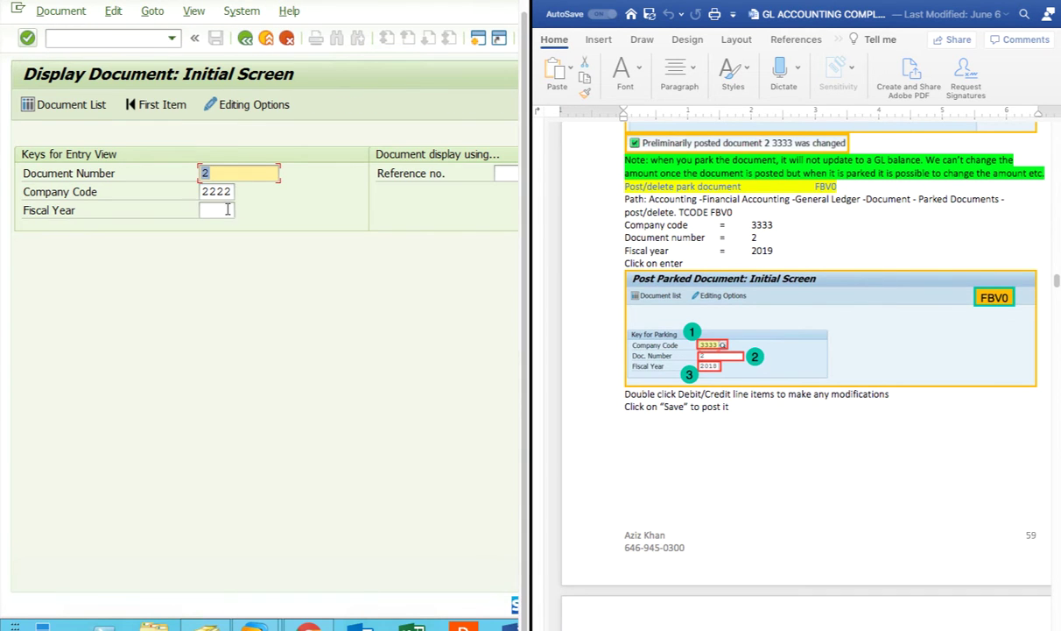
key(Return)
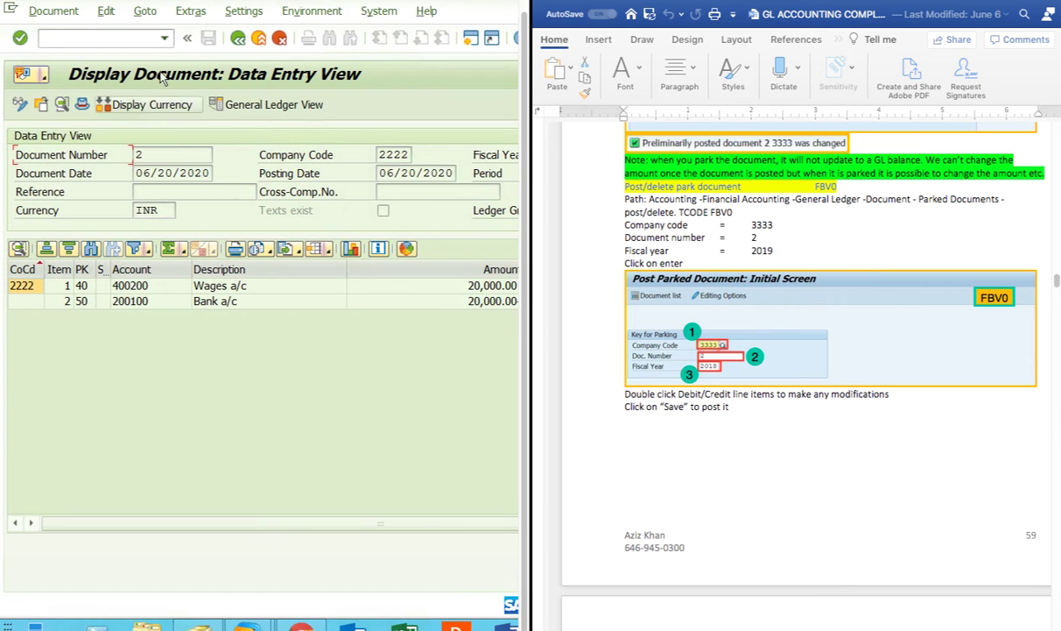
Step: Display the balance of G/L account 400200 for company code 2222, fiscal year 2020 and business area 2222 through transaction fs10n
click(52, 38)
click(53, 75)
click(19, 38)
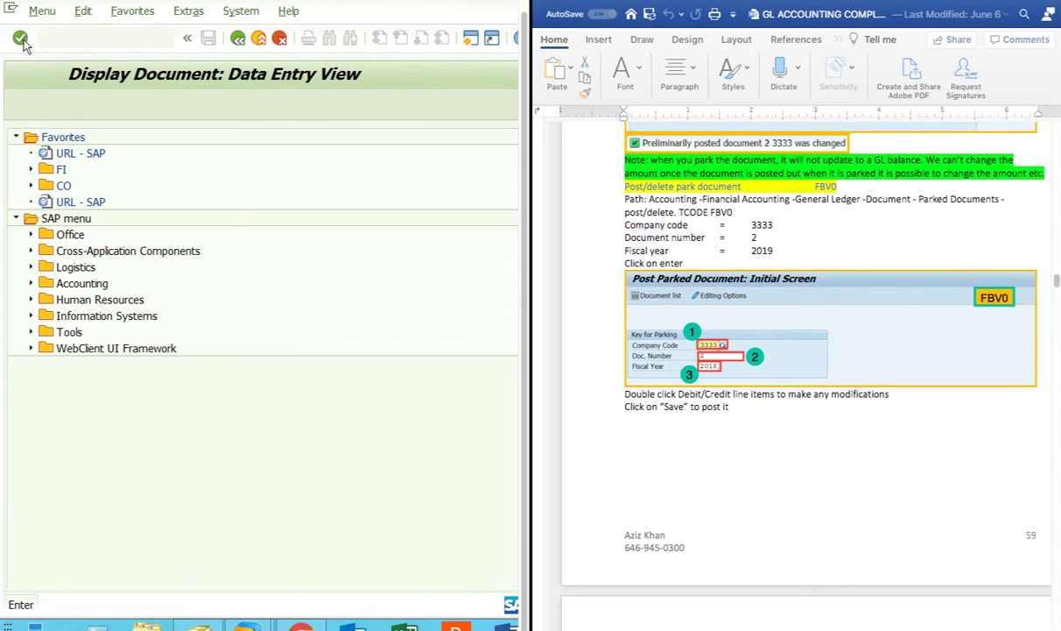
text(fs10n)
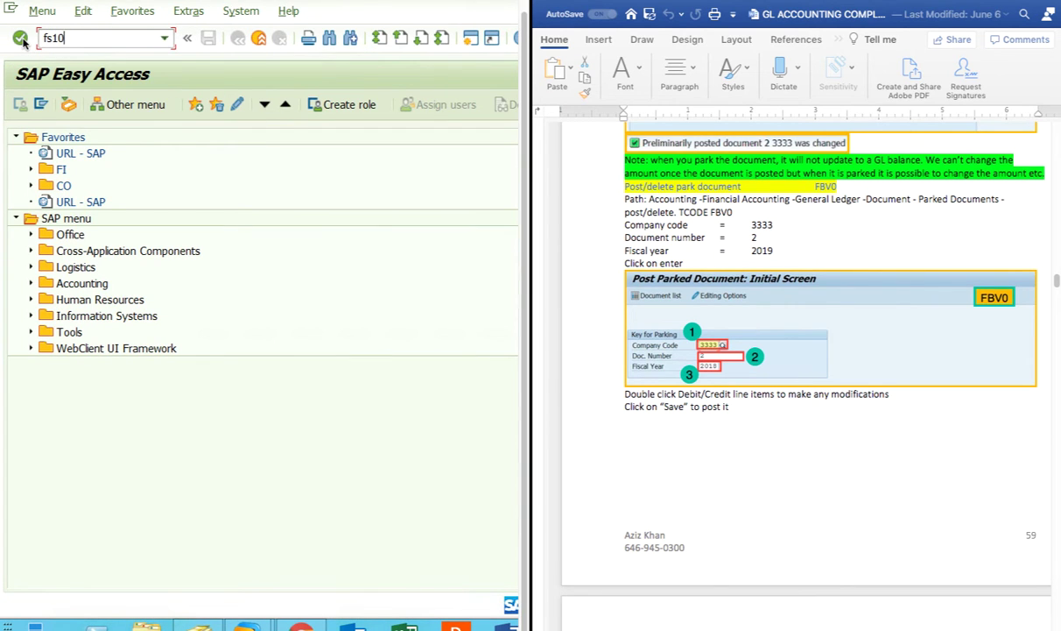
key(Return)
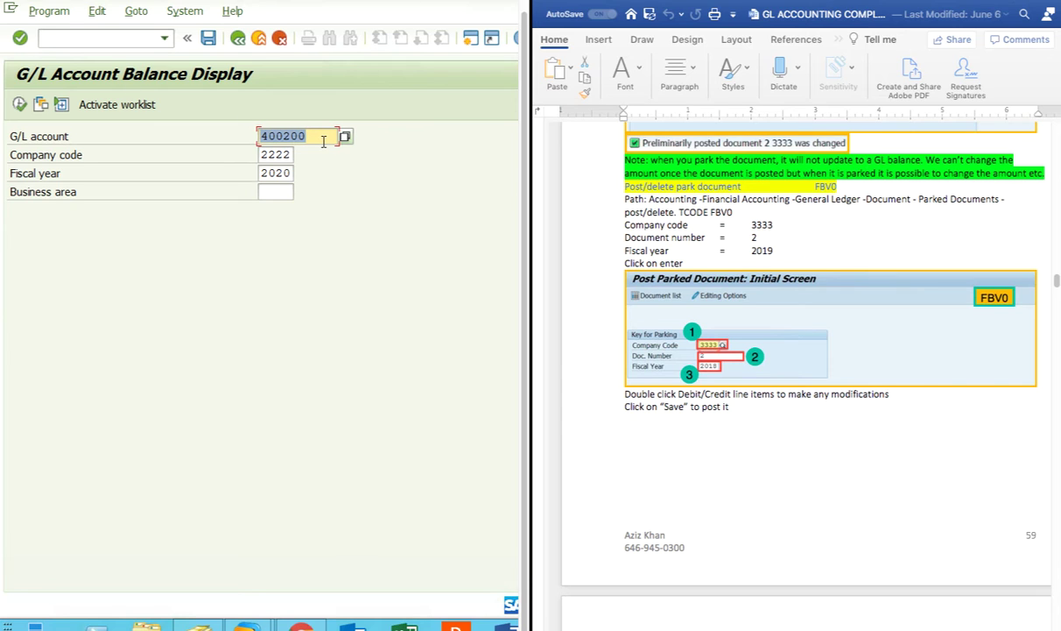
click(20, 104)
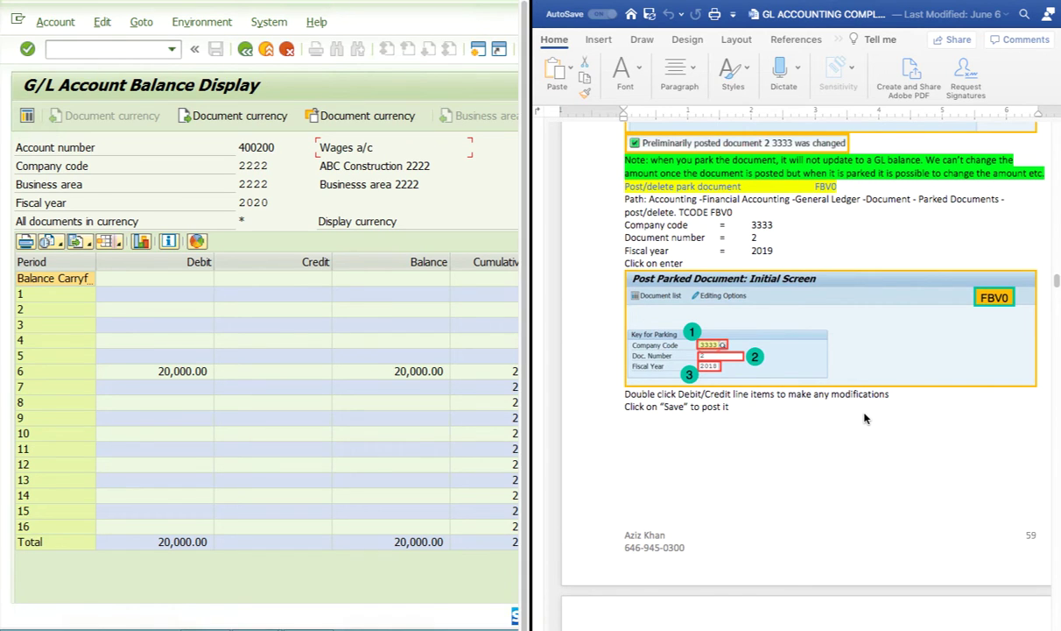
Step: Read the Word guide's pages on posting with FBV0, checking balances with FS10N and deleting a parked document
scroll(865, 418, down, 5)
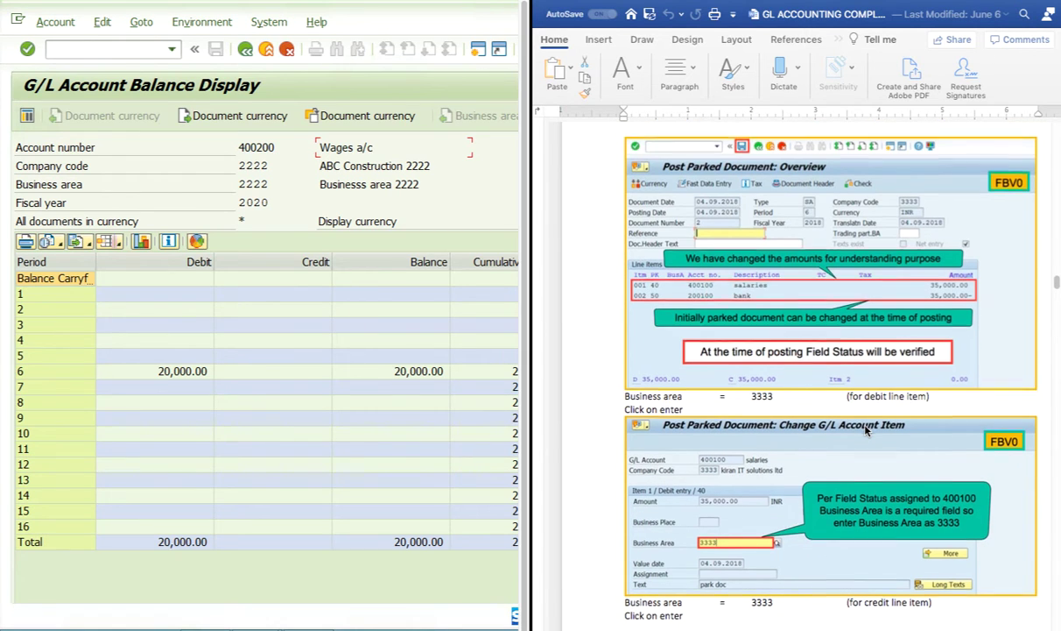
scroll(865, 430, down, 5)
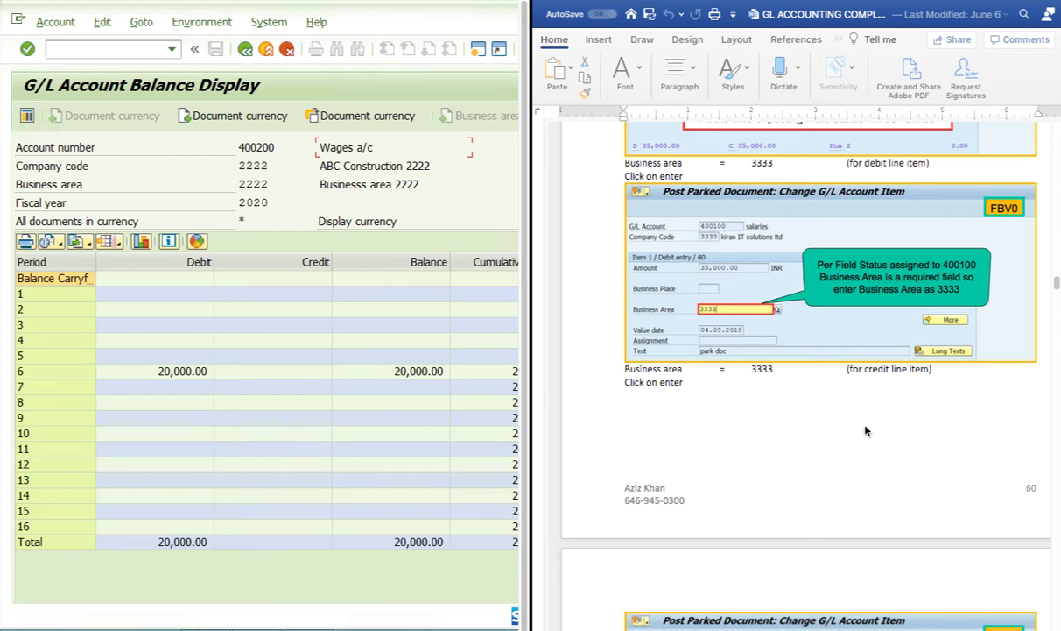
scroll(865, 431, down, 15)
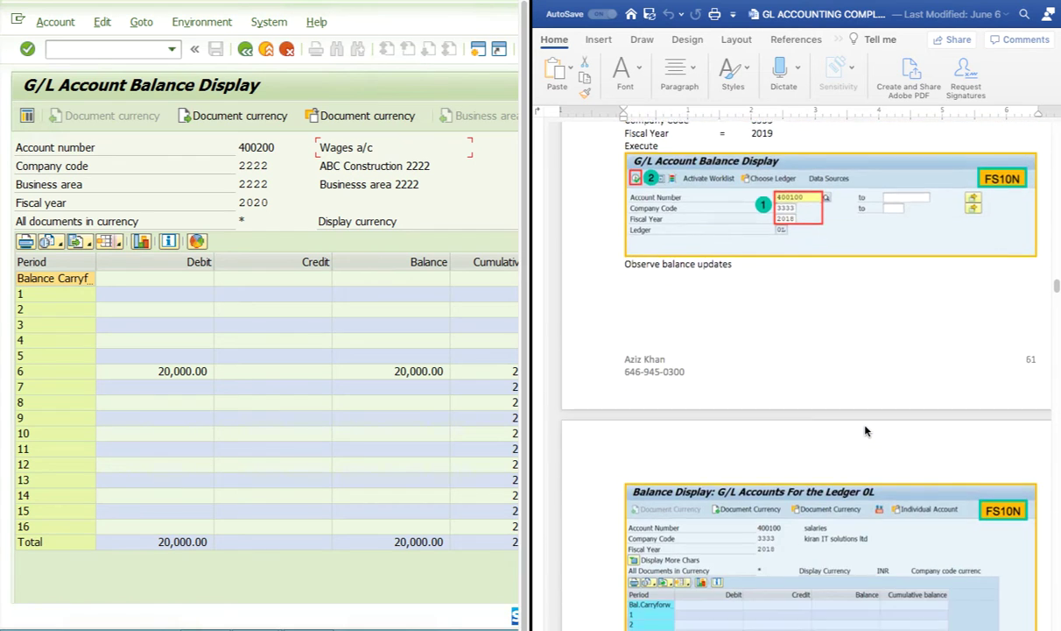
scroll(865, 430, down, 10)
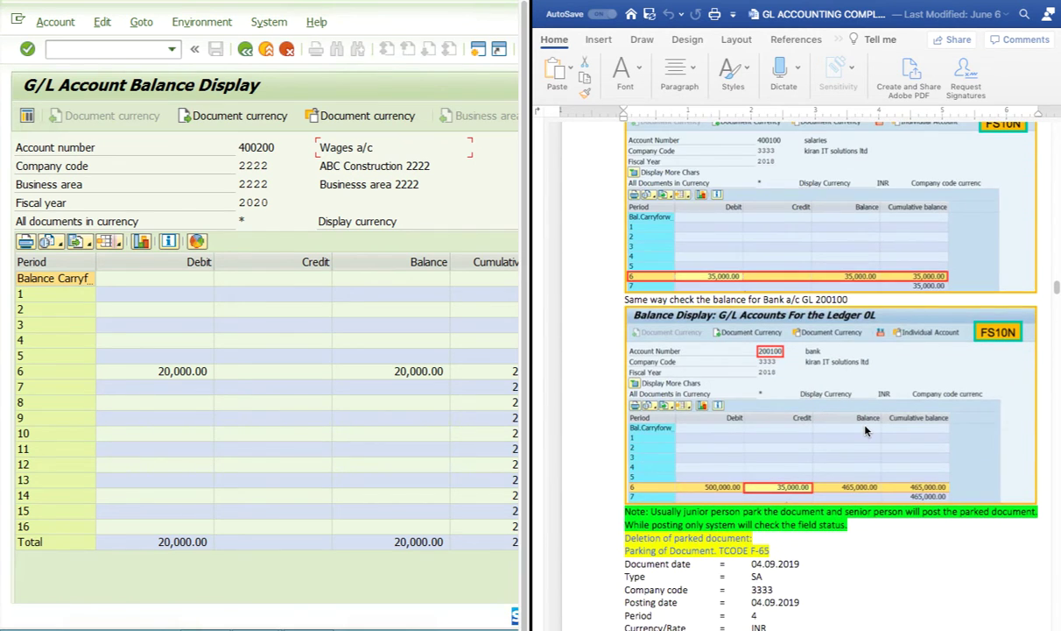
scroll(865, 430, down, 3)
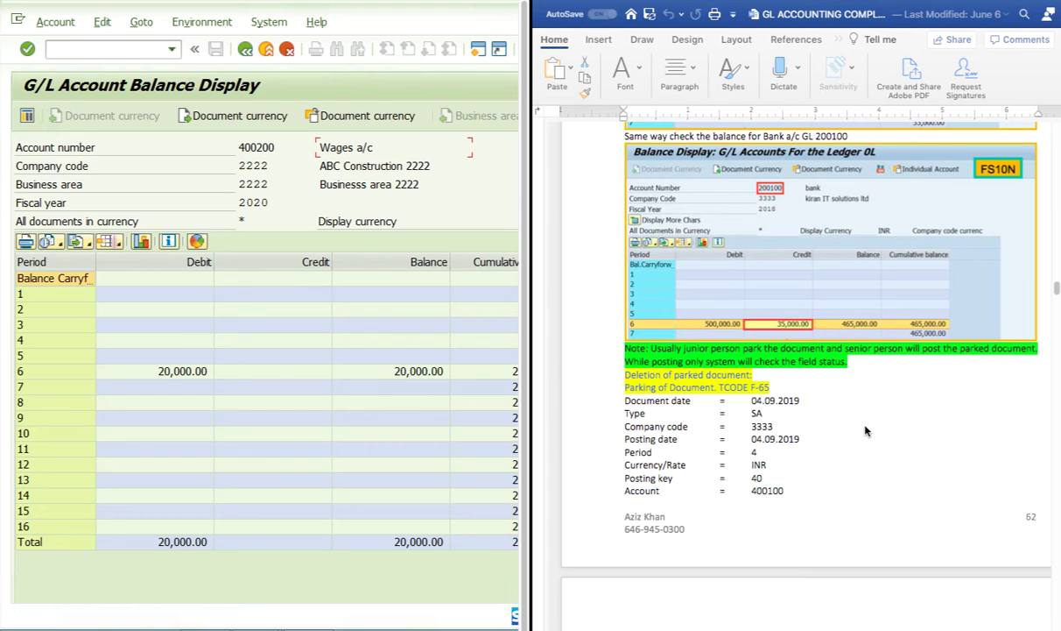
scroll(865, 431, down, 7)
scroll(865, 431, up, 6)
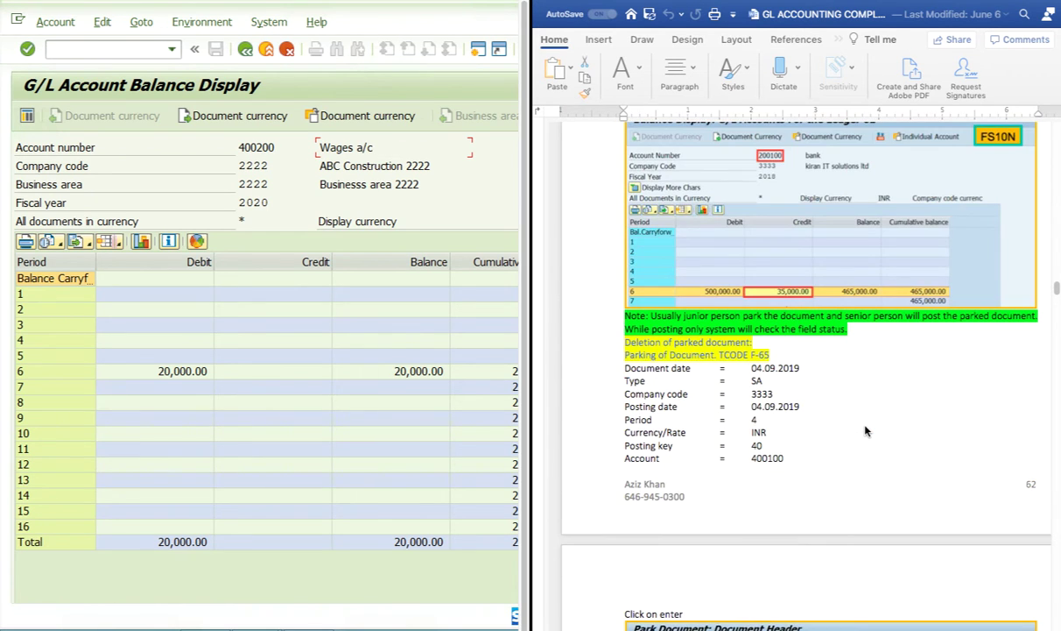
scroll(865, 431, down, 3)
scroll(865, 430, down, 3)
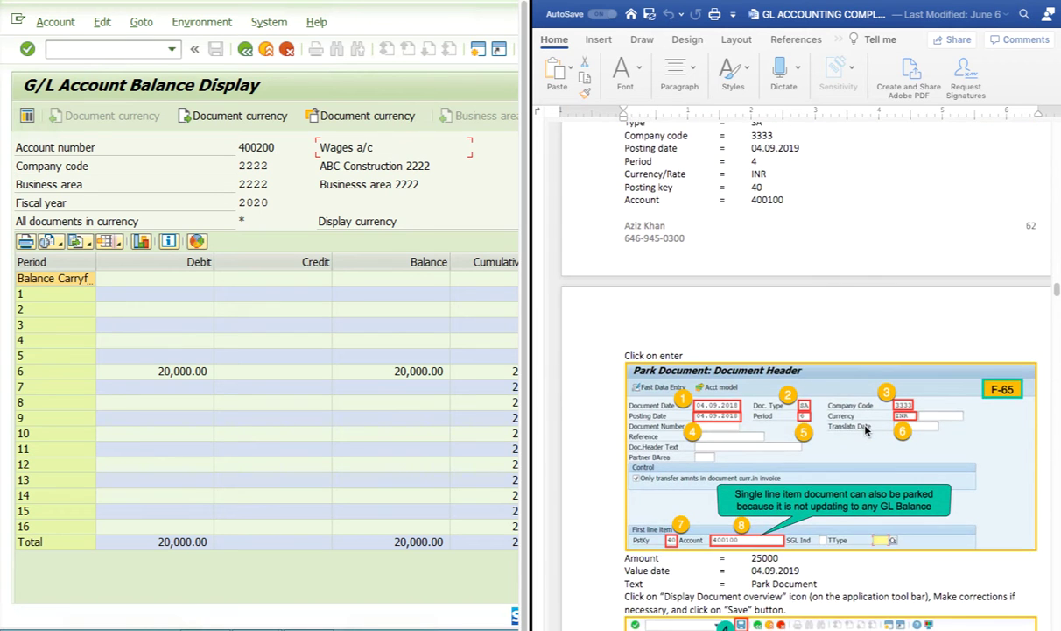
scroll(866, 431, up, 8)
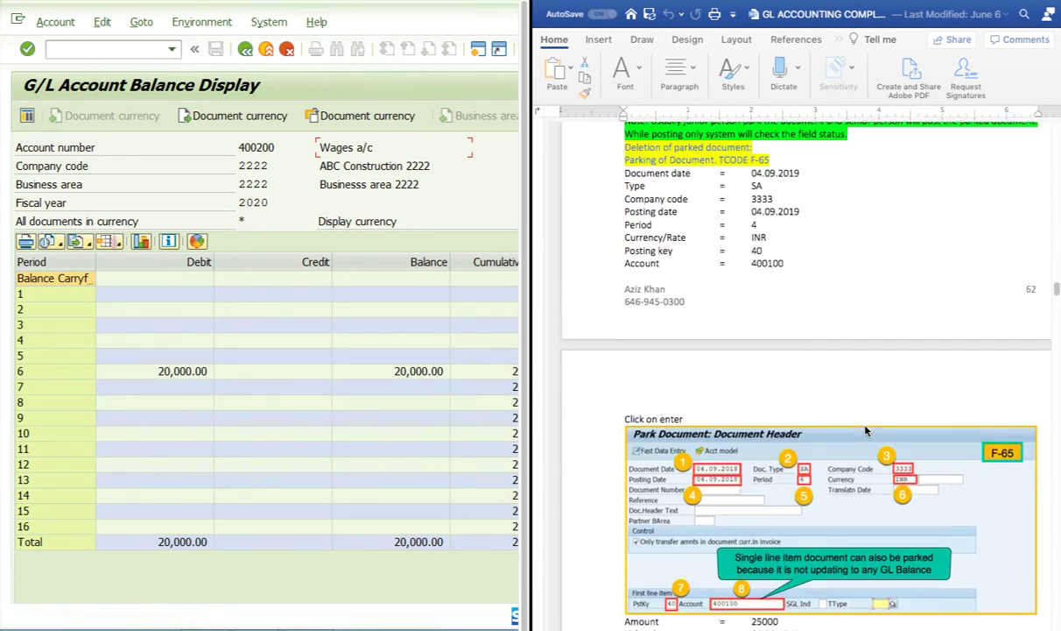
scroll(866, 431, down, 17)
scroll(865, 431, down, 7)
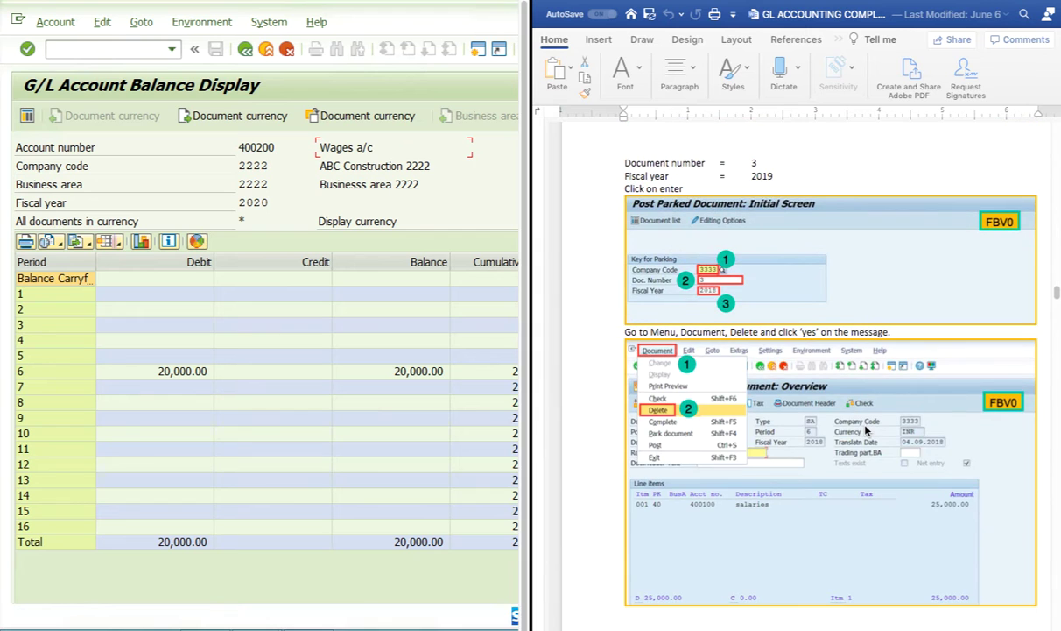
scroll(865, 431, down, 12)
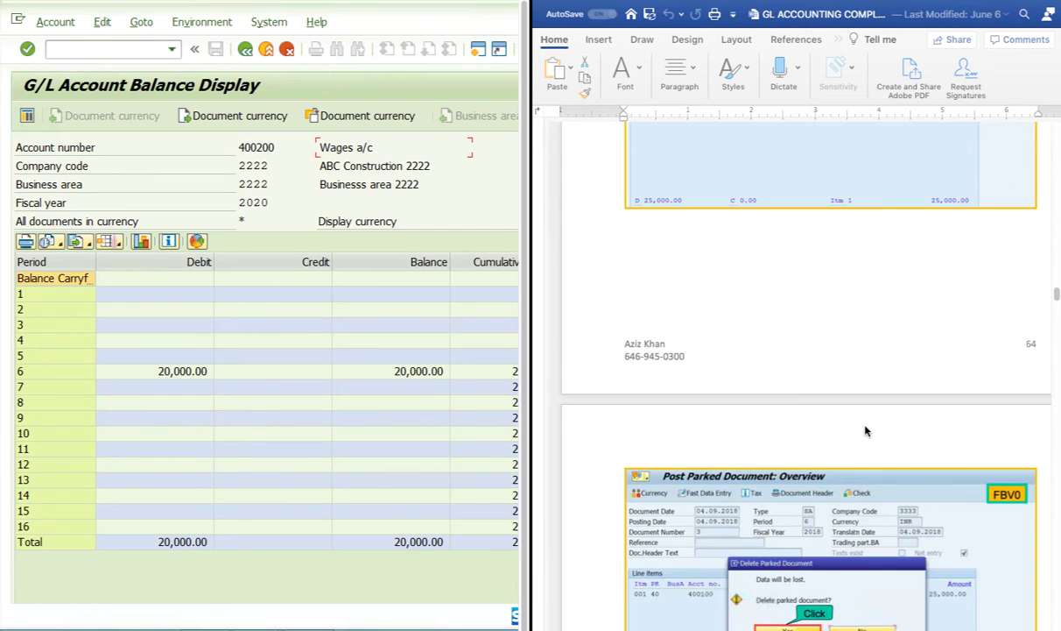
Step: Read the Word guide's section on deleting a line item from a parked document and adding a rent line instead
scroll(865, 431, down, 5)
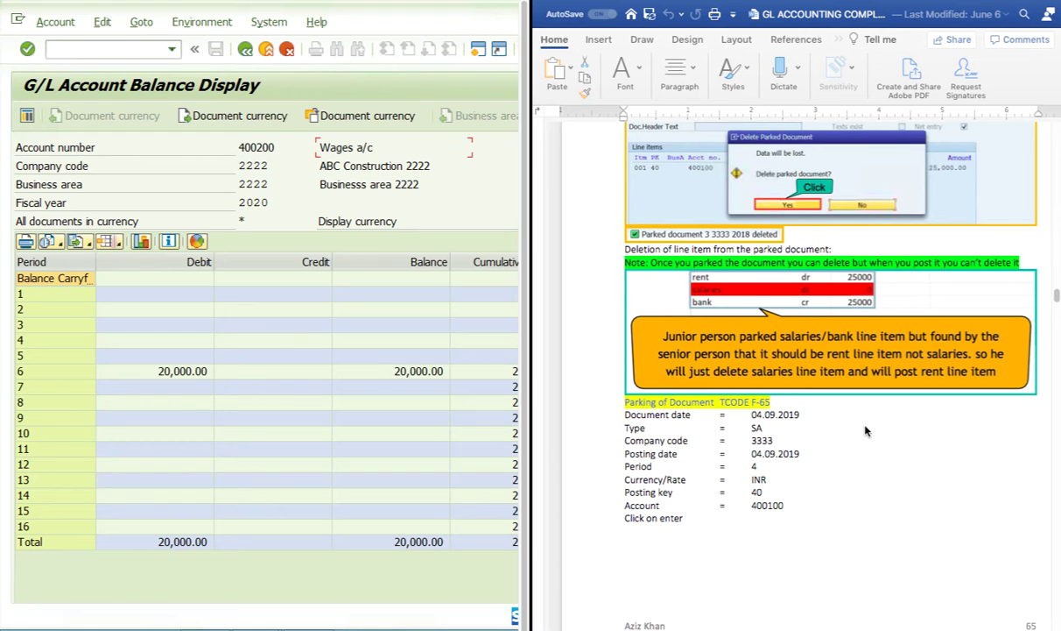
scroll(865, 431, down, 20)
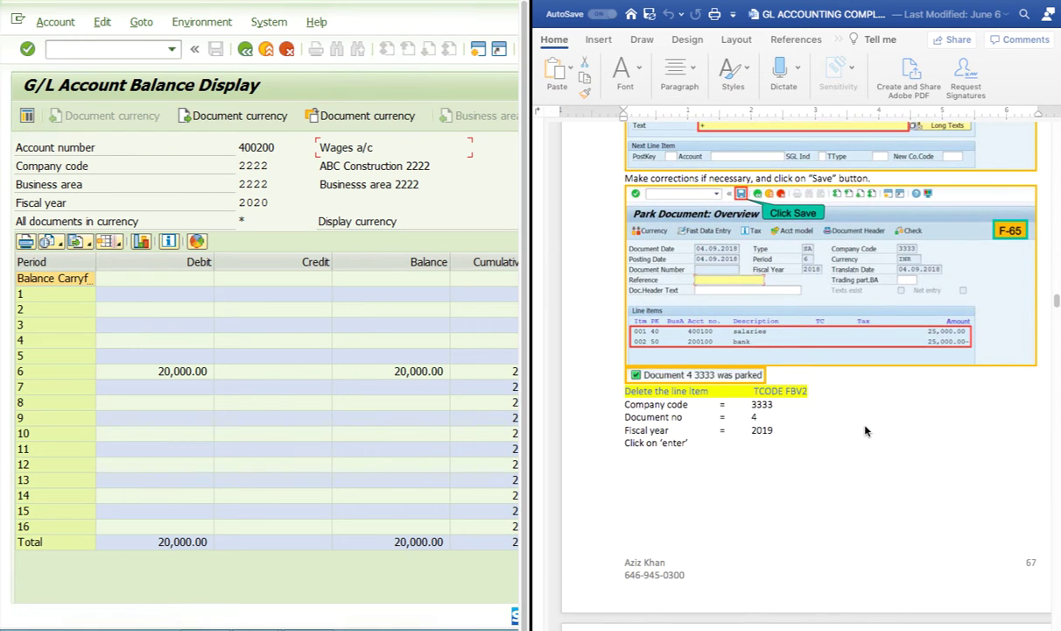
scroll(865, 431, down, 14)
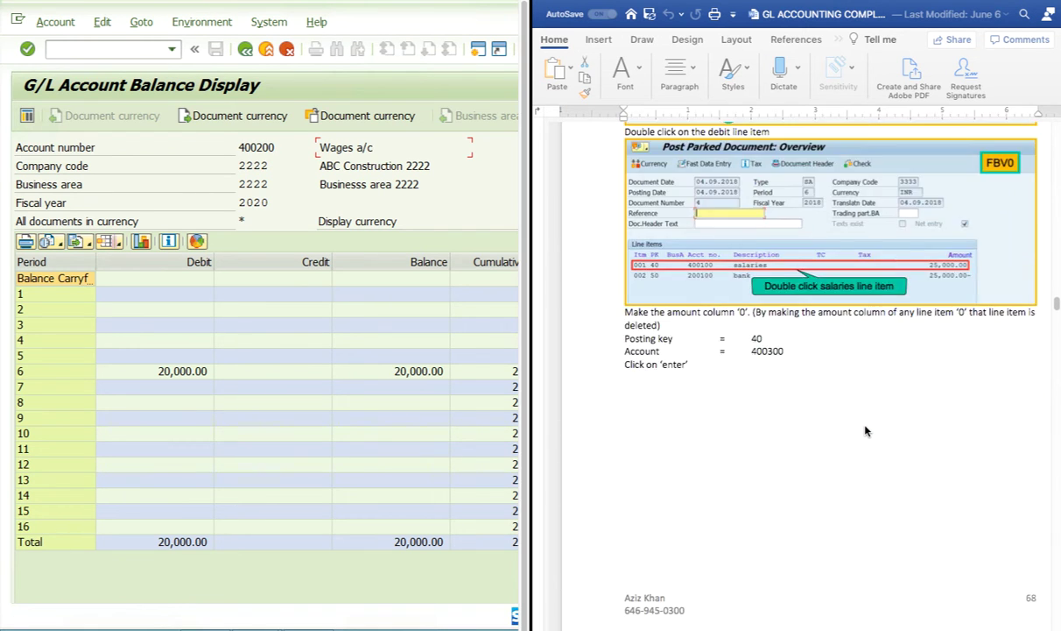
scroll(865, 431, up, 1)
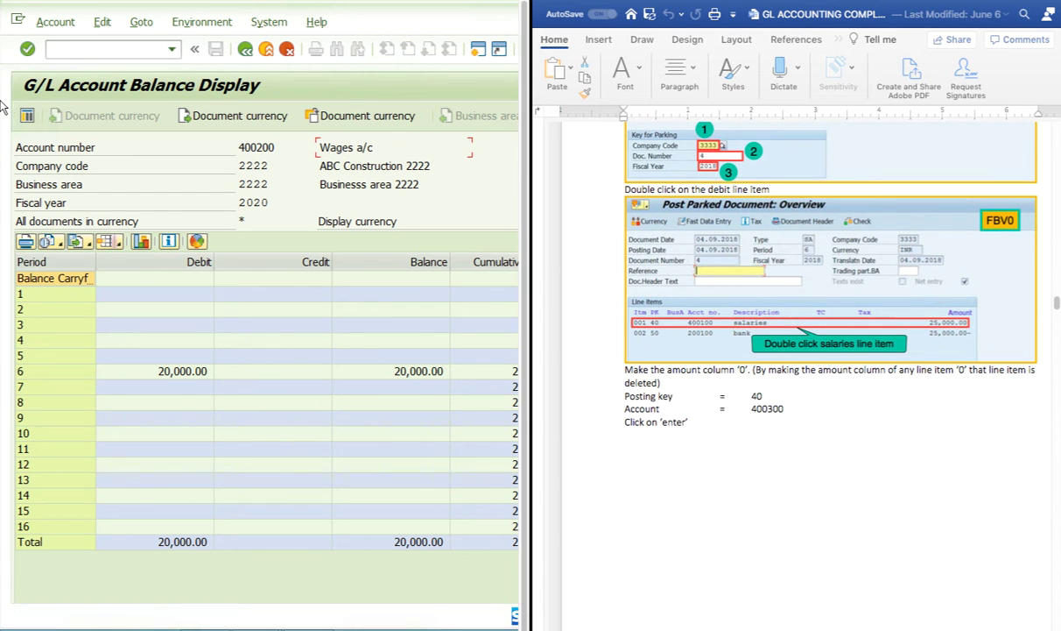
scroll(857, 299, down, 10)
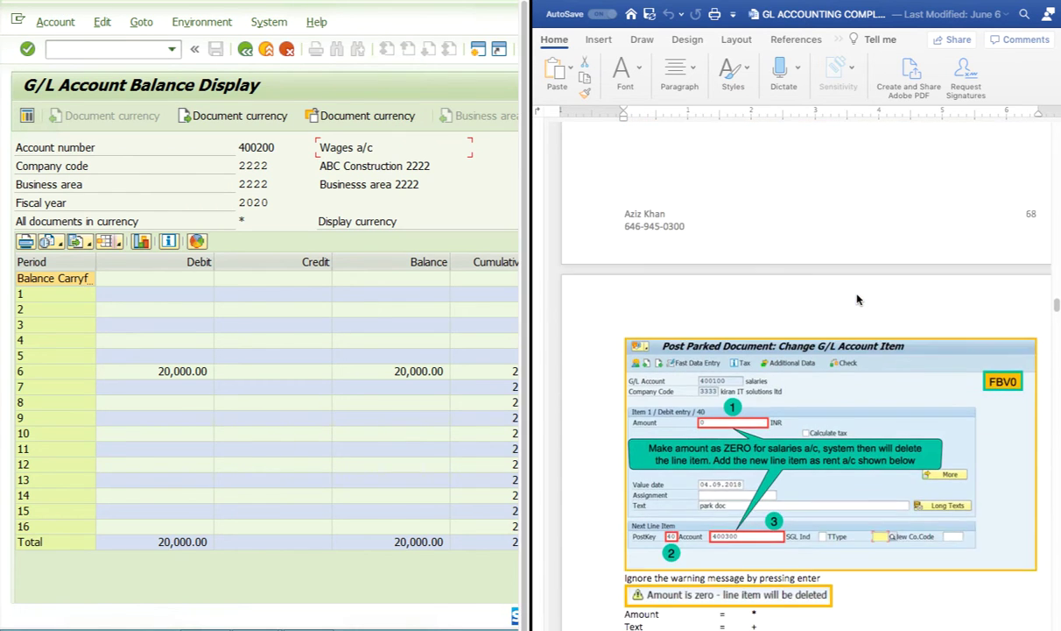
scroll(858, 298, down, 4)
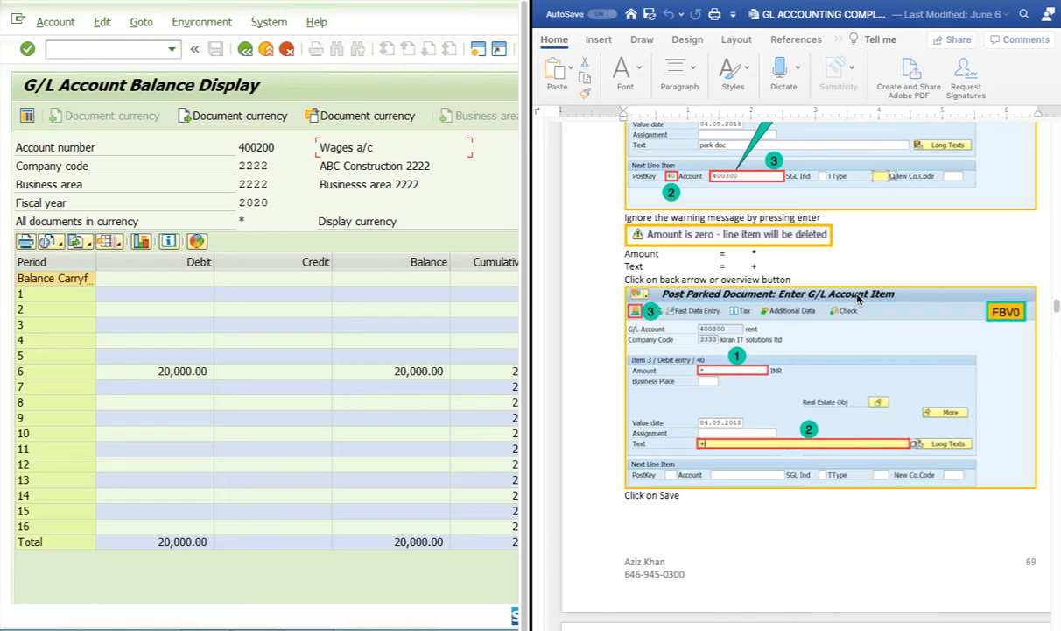
scroll(858, 299, down, 5)
scroll(857, 298, up, 8)
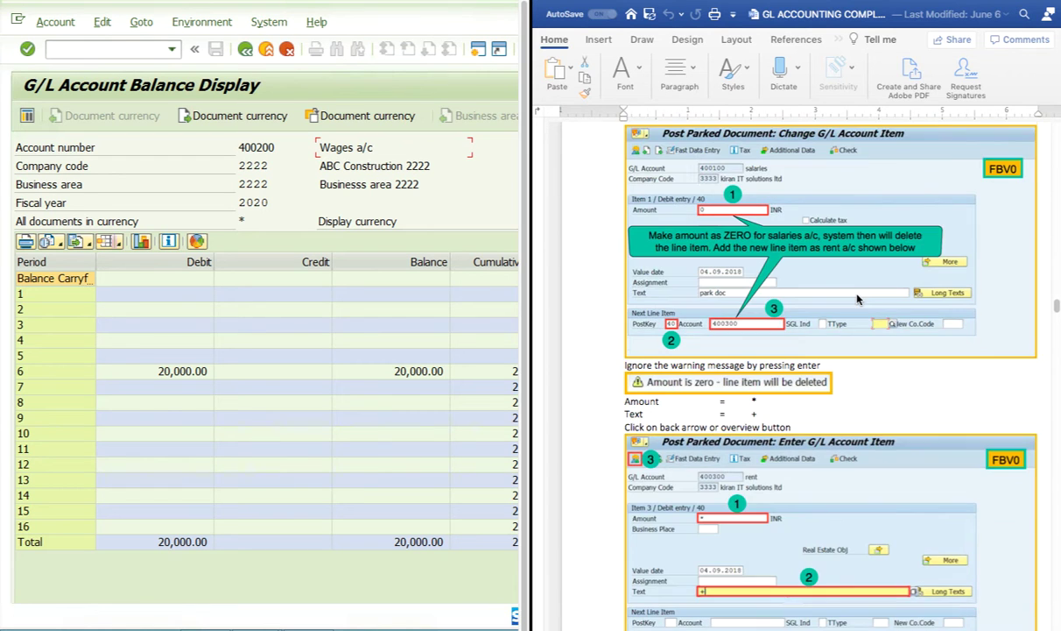
Step: Read the Word guide's pages from deleting a parked line item with FBV0 through the FB03 display to Hold Documents
scroll(857, 299, up, 2)
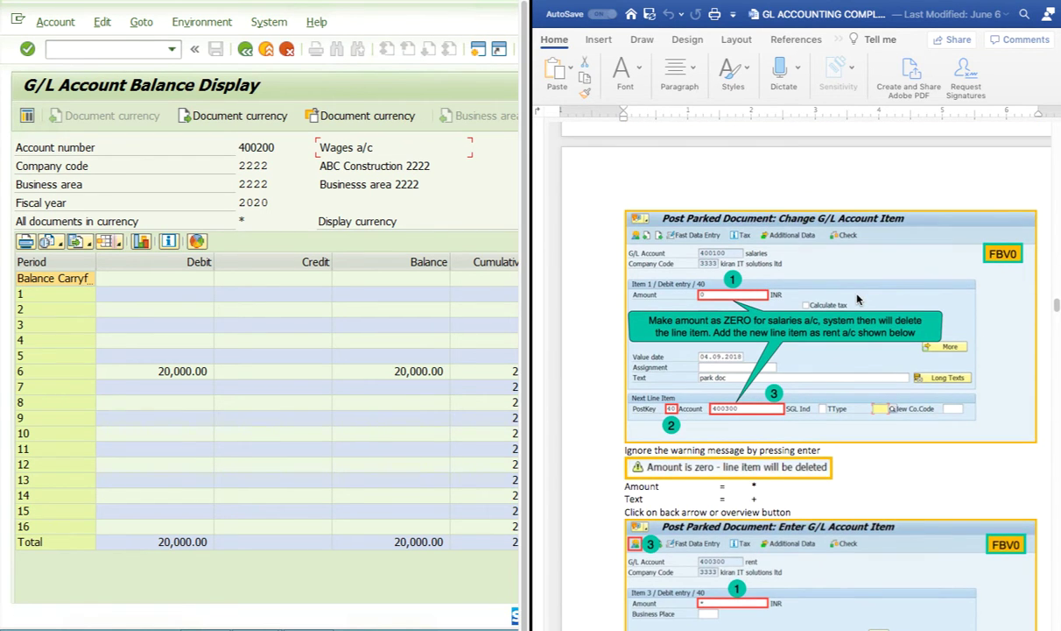
scroll(857, 298, down, 18)
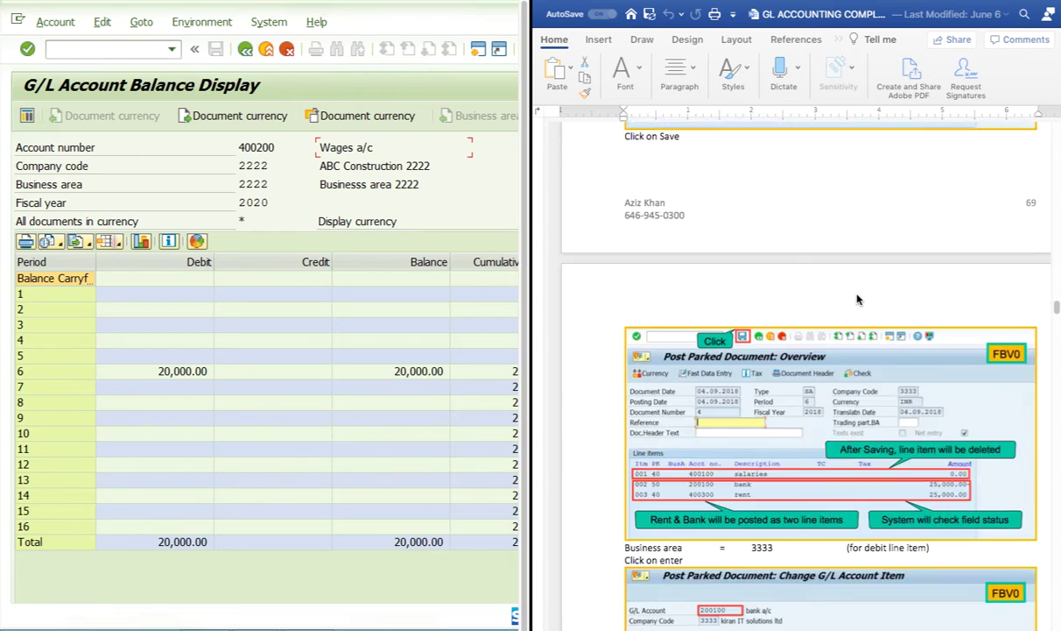
scroll(857, 298, down, 20)
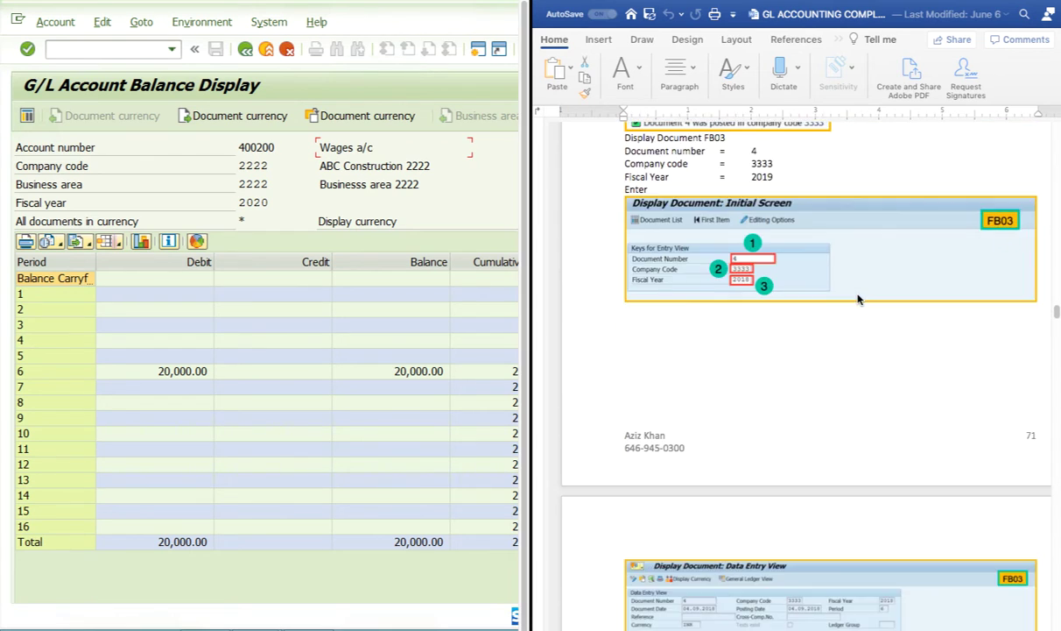
scroll(858, 298, up, 7)
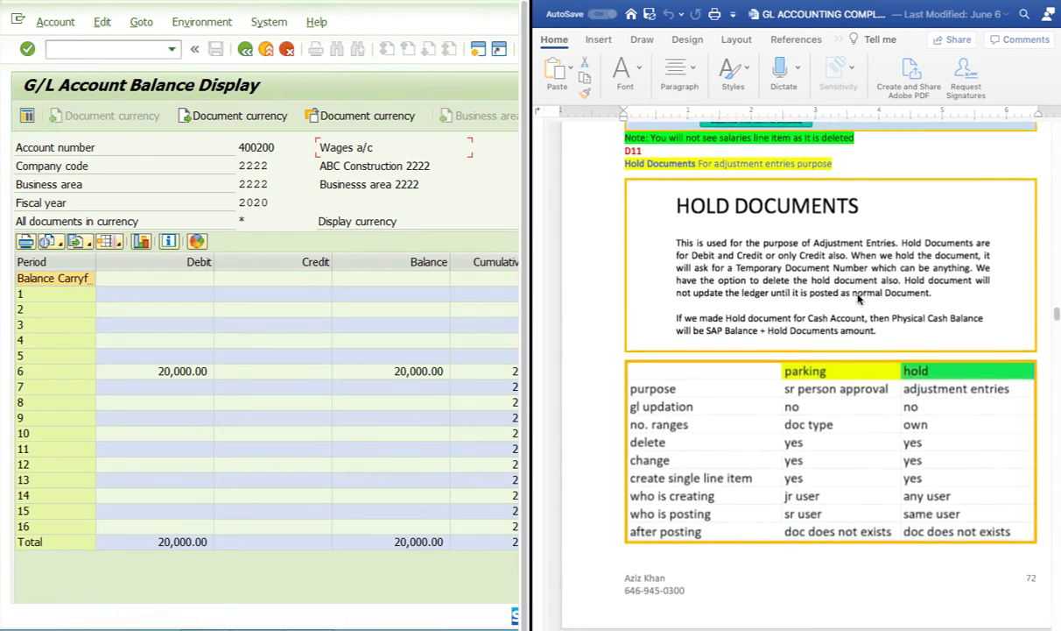
scroll(857, 299, down, 3)
Step: Return to SAP Easy Access with /n and review the Word guide's table comparing parking and hold
click(172, 50)
text(/n)
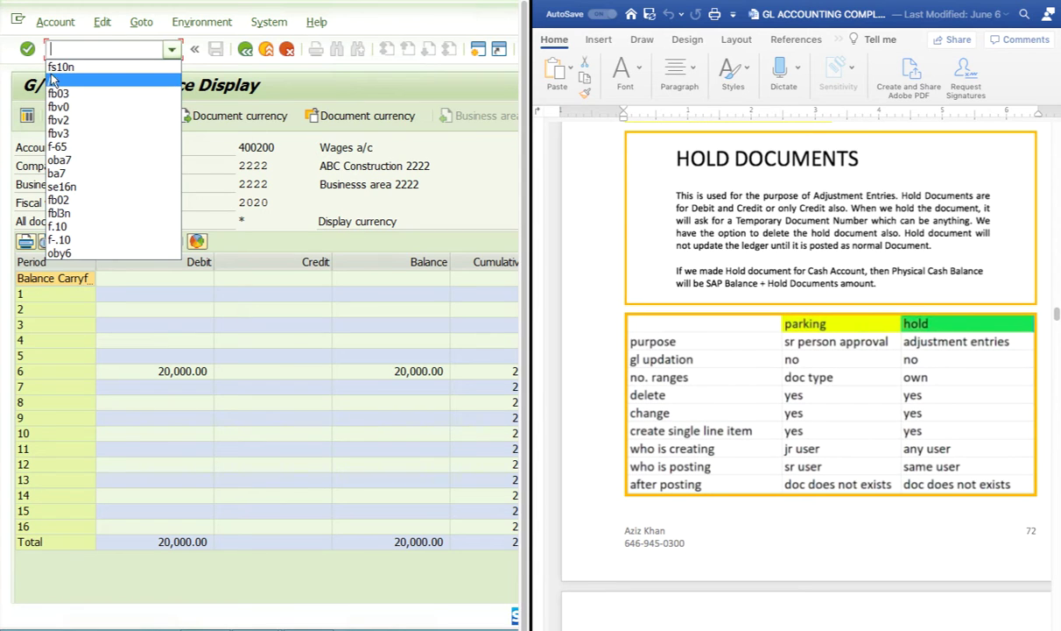
key(Return)
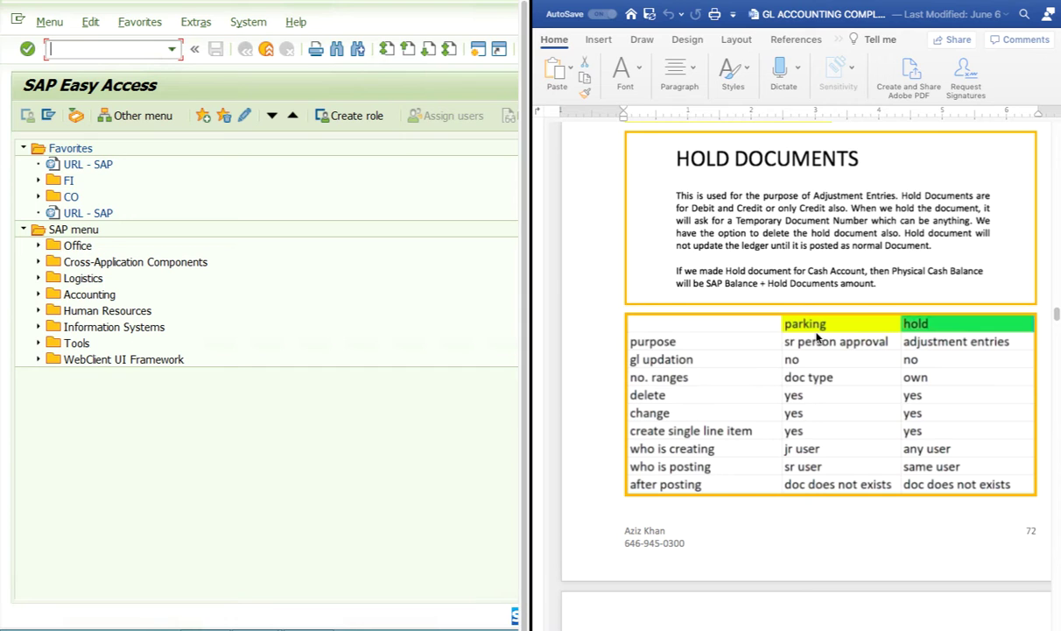
scroll(818, 340, down, 3)
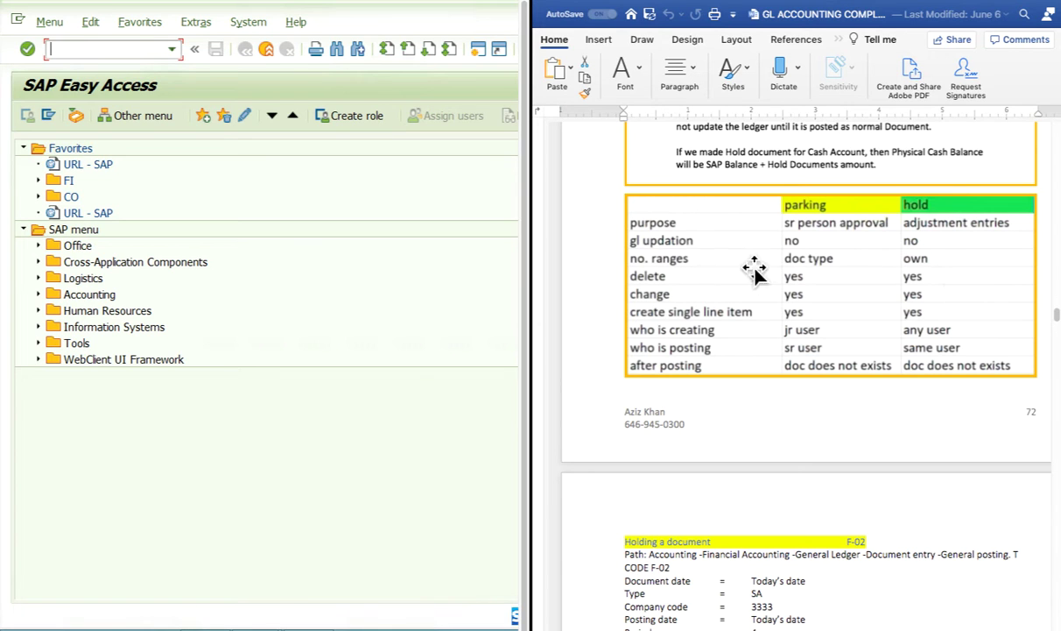
click(955, 259)
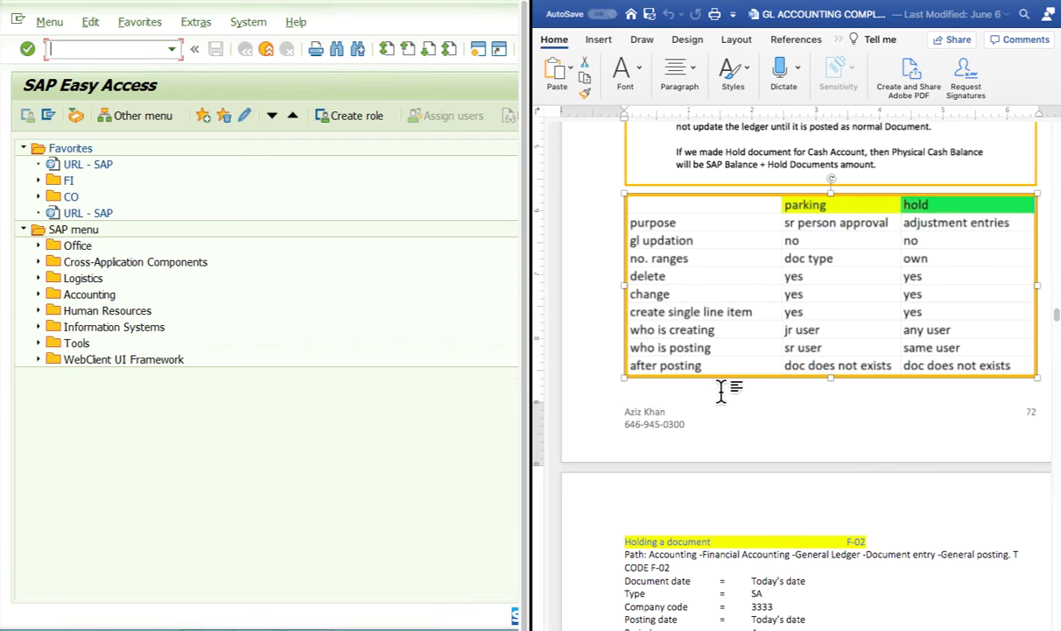
Step: Start transaction f-65 for a new parked document and set its document date to 06/20/2020
click(97, 50)
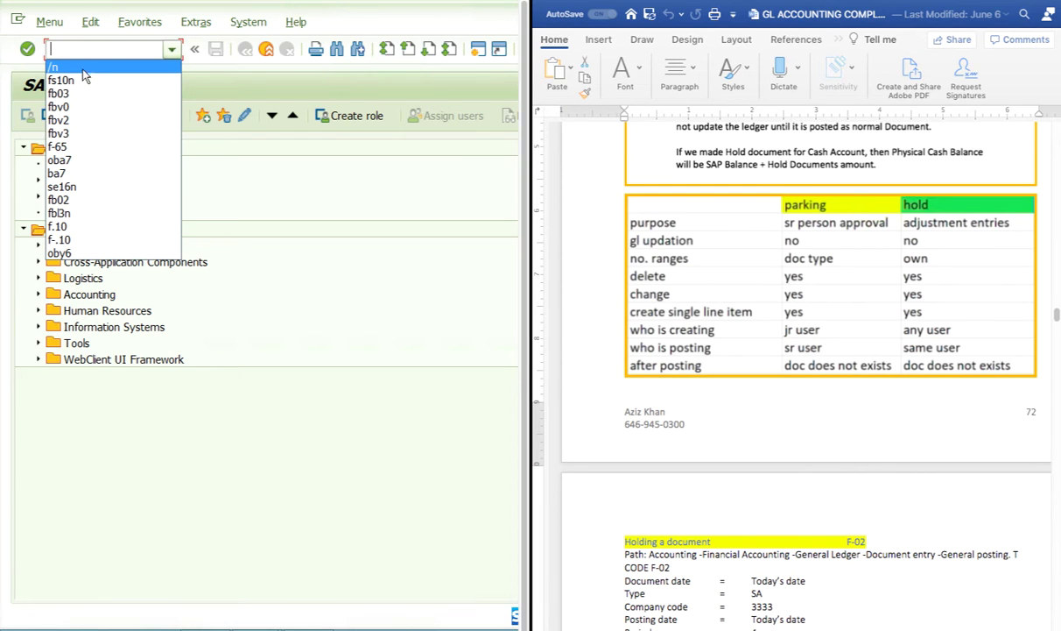
text(/n)
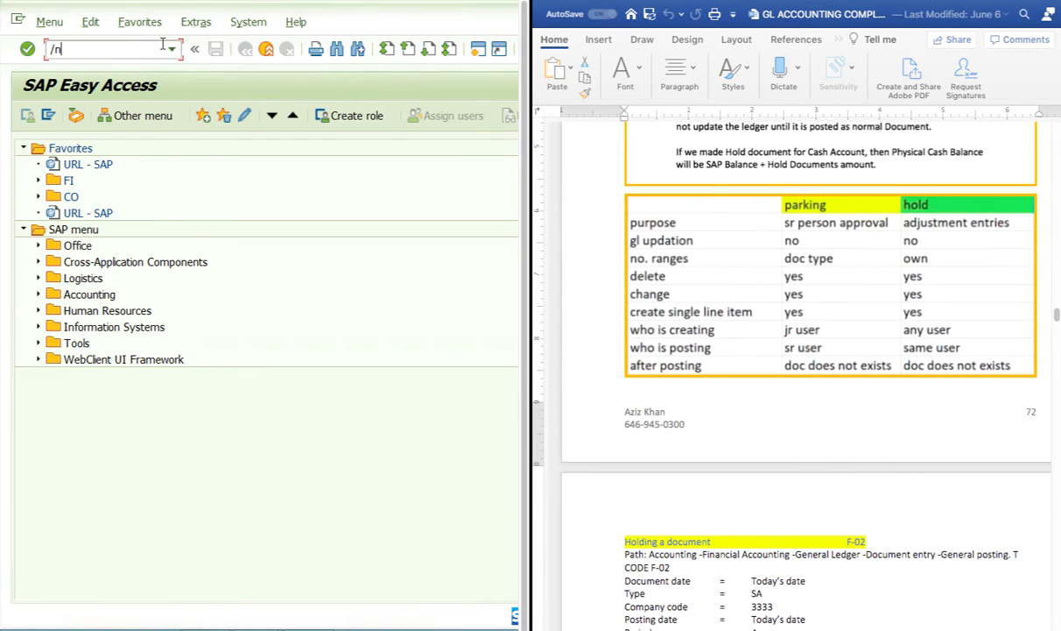
key(Return)
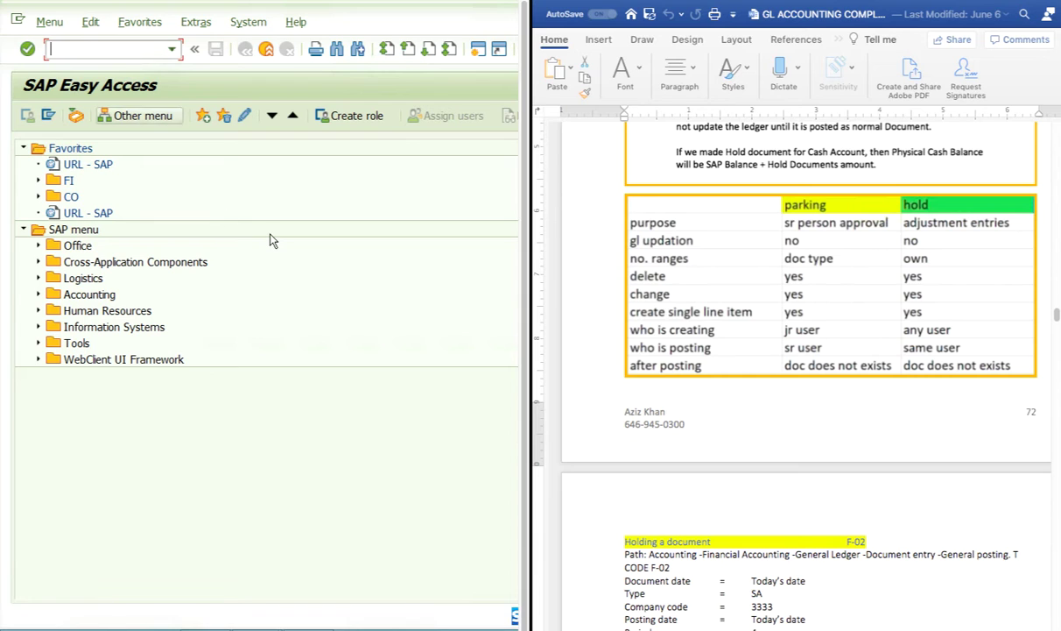
text(f-)
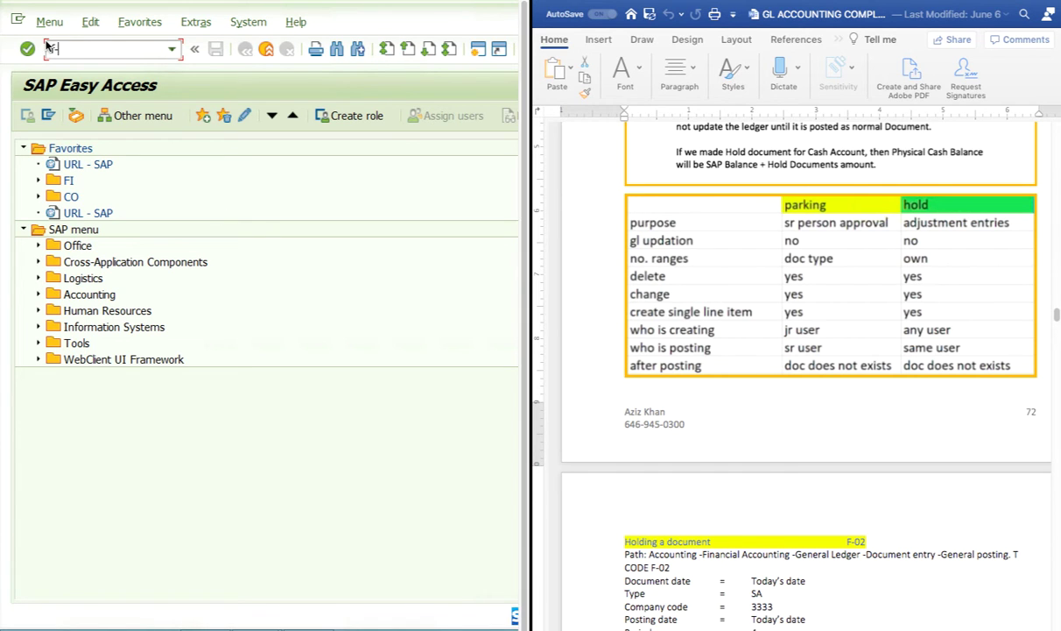
text(65)
key(Return)
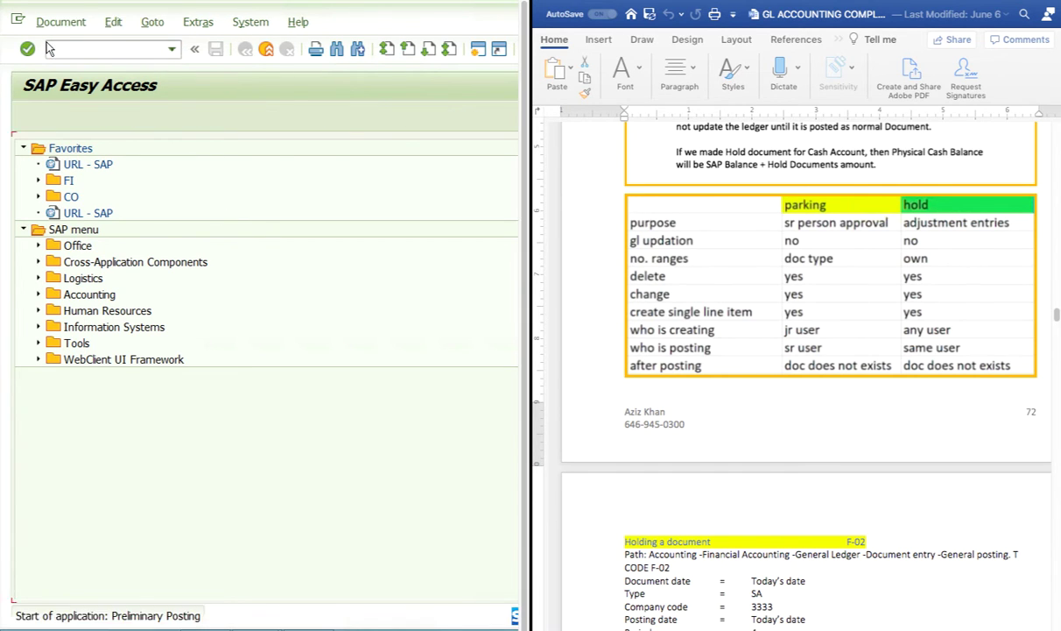
click(162, 147)
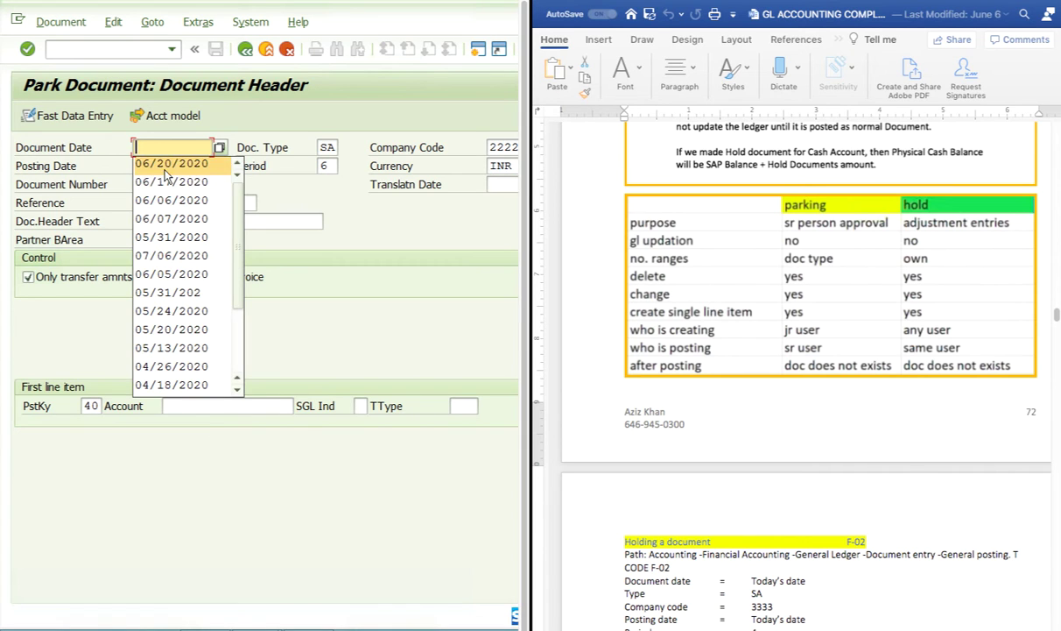
click(170, 158)
click(206, 404)
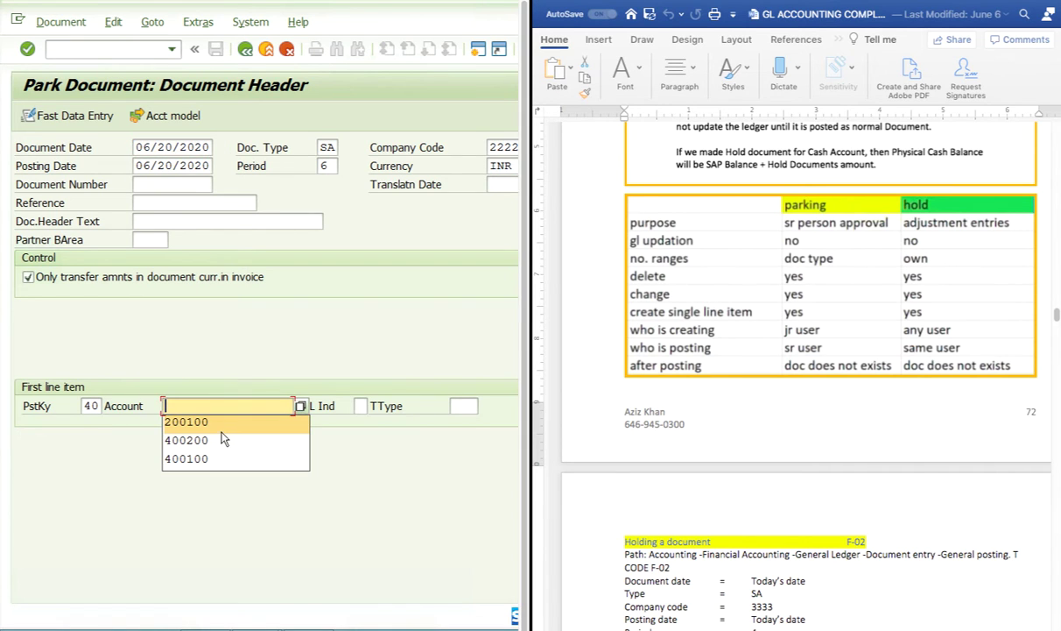
click(222, 427)
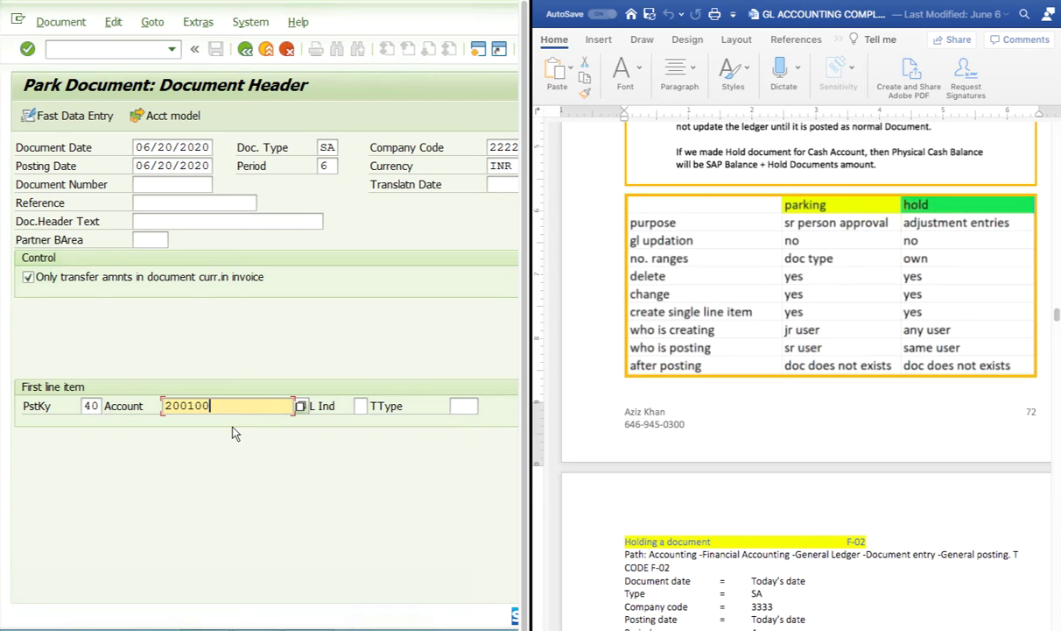
key(BackSpace)
key(BackSpace)
key(BackSpace)
key(BackSpace)
key(BackSpace)
key(BackSpace)
Step: Look up company code 2222's G/L accounts and enter 400300 Rent a/c as the first line item's account with posting key 40
click(300, 406)
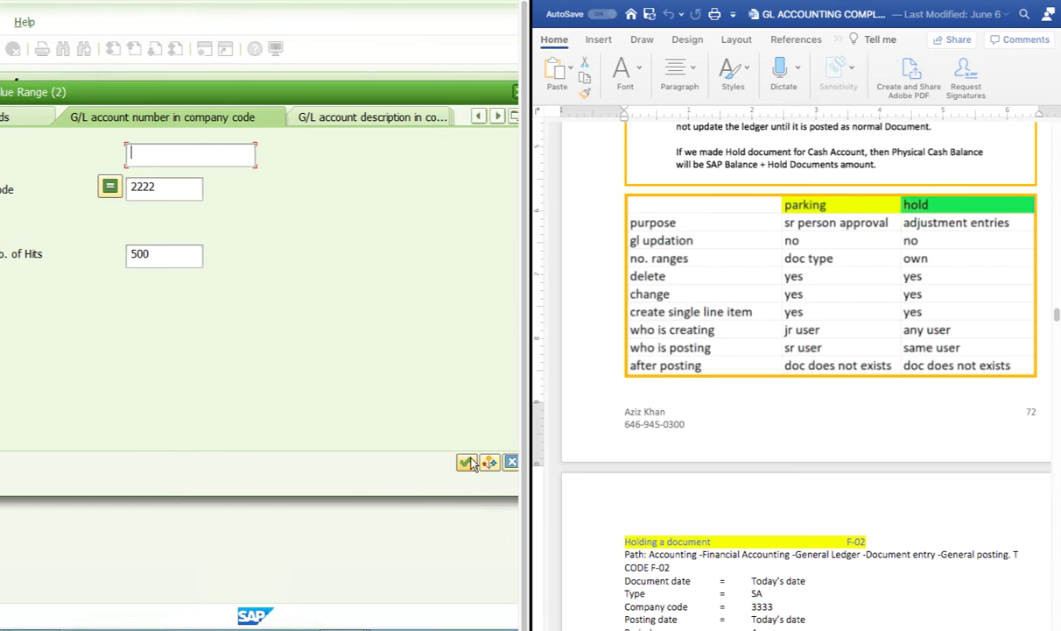
click(467, 462)
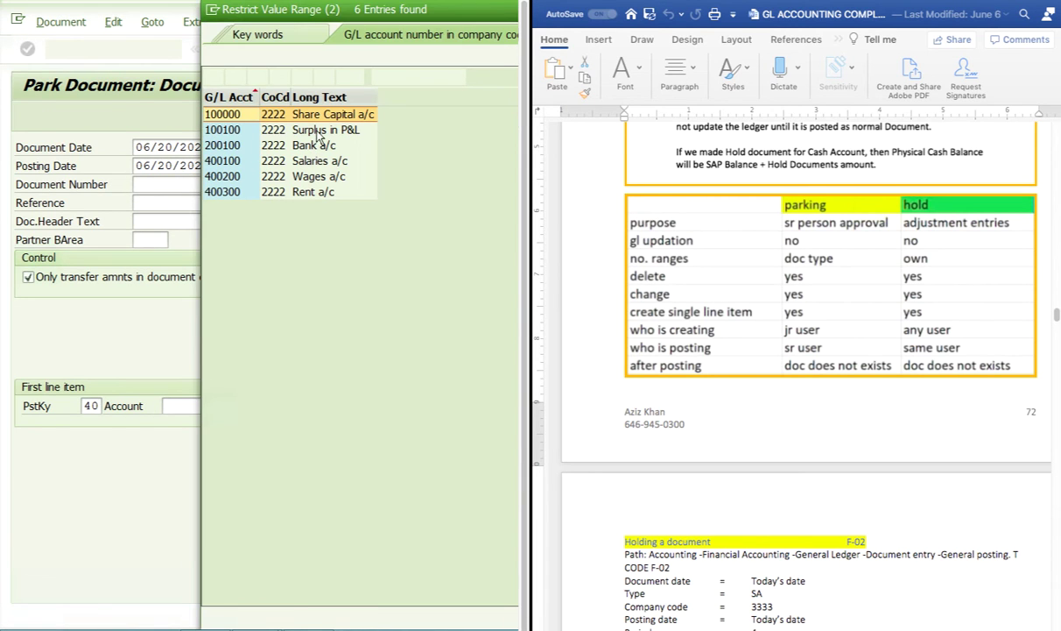
double_click(302, 190)
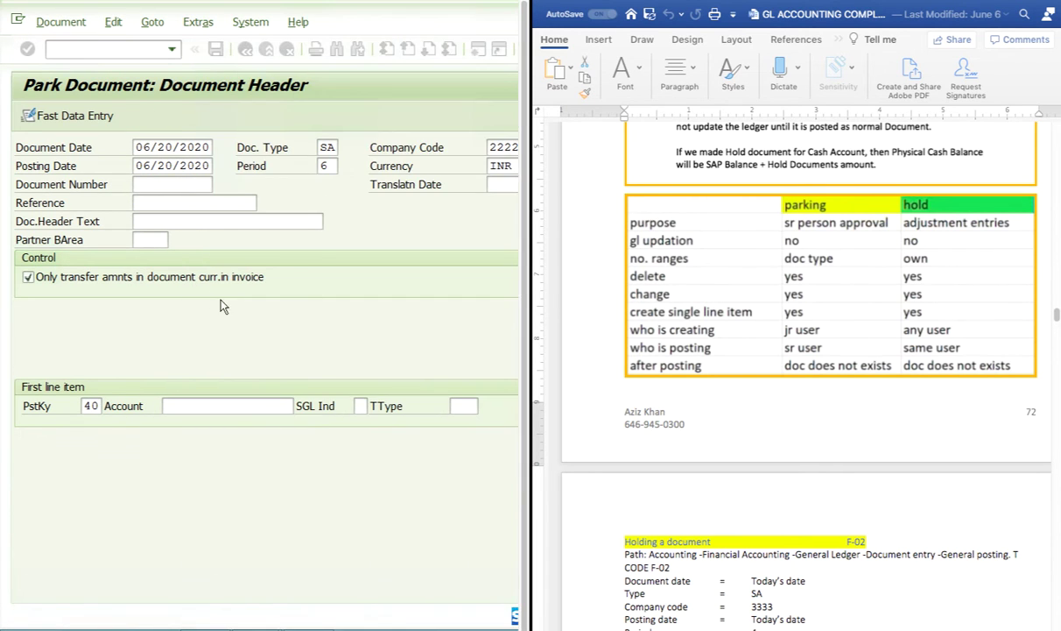
key(Return)
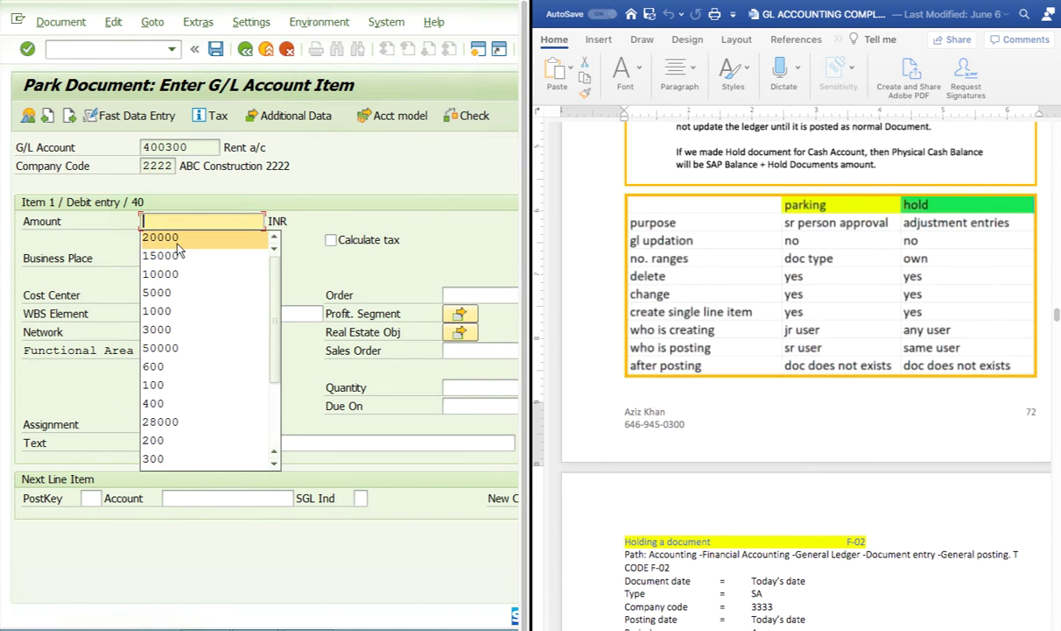
Step: Set the Rent a/c debit item's amount to 20000 INR and park the document
click(177, 245)
key(Return)
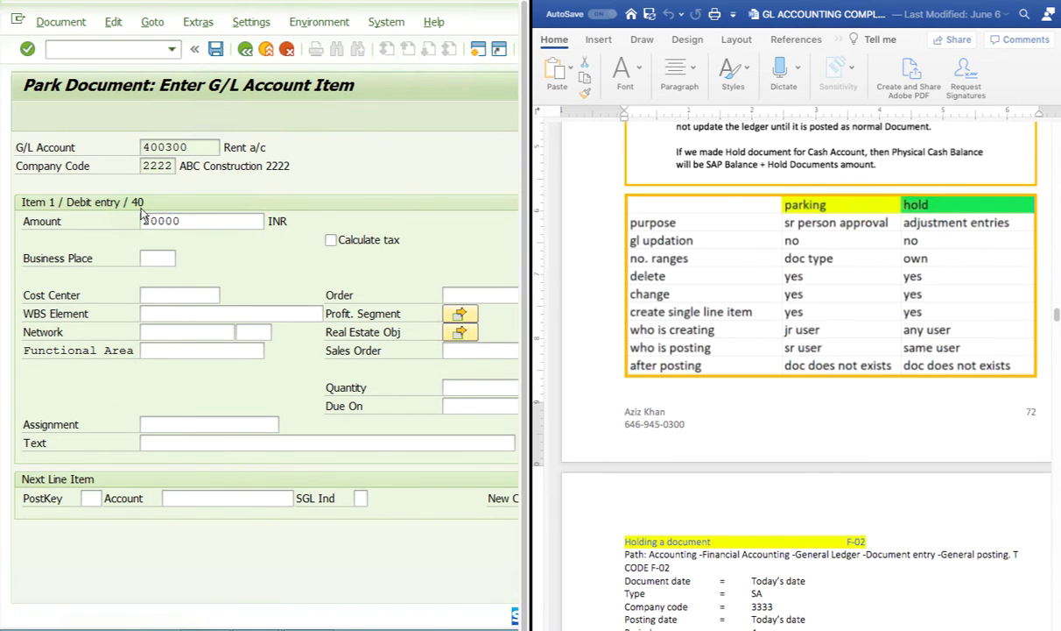
click(217, 50)
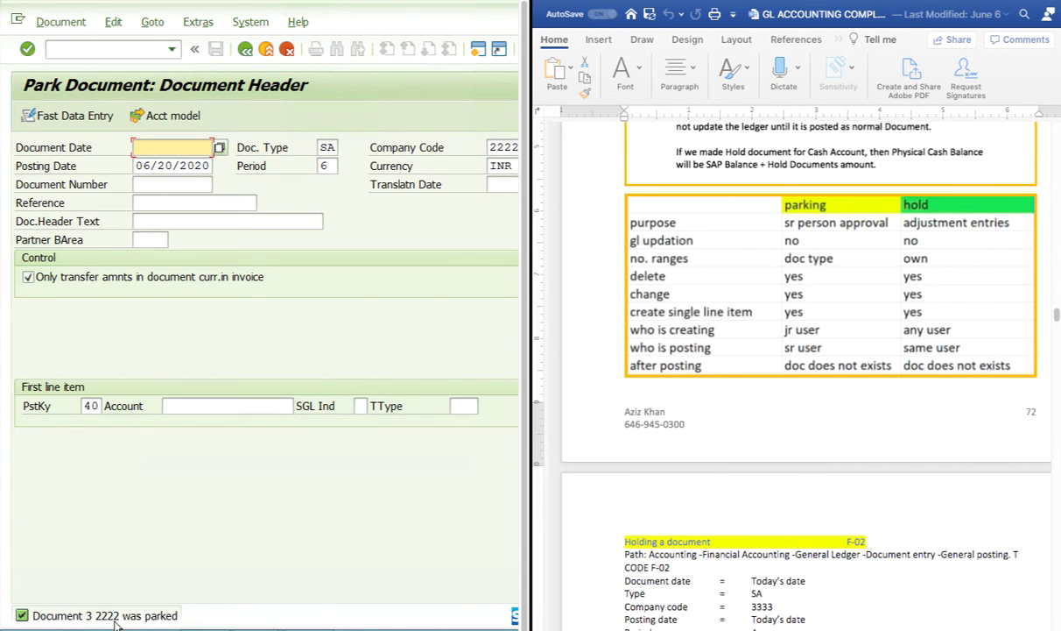
Step: Open the newly parked document for changing and check whether the Delete command is available for it
click(62, 22)
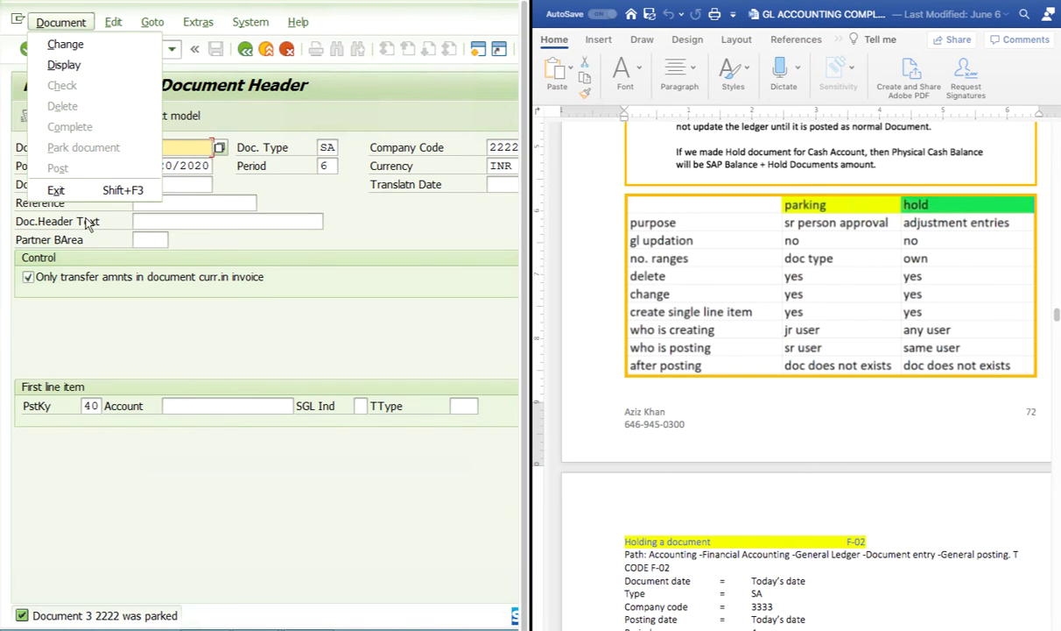
click(77, 46)
click(46, 23)
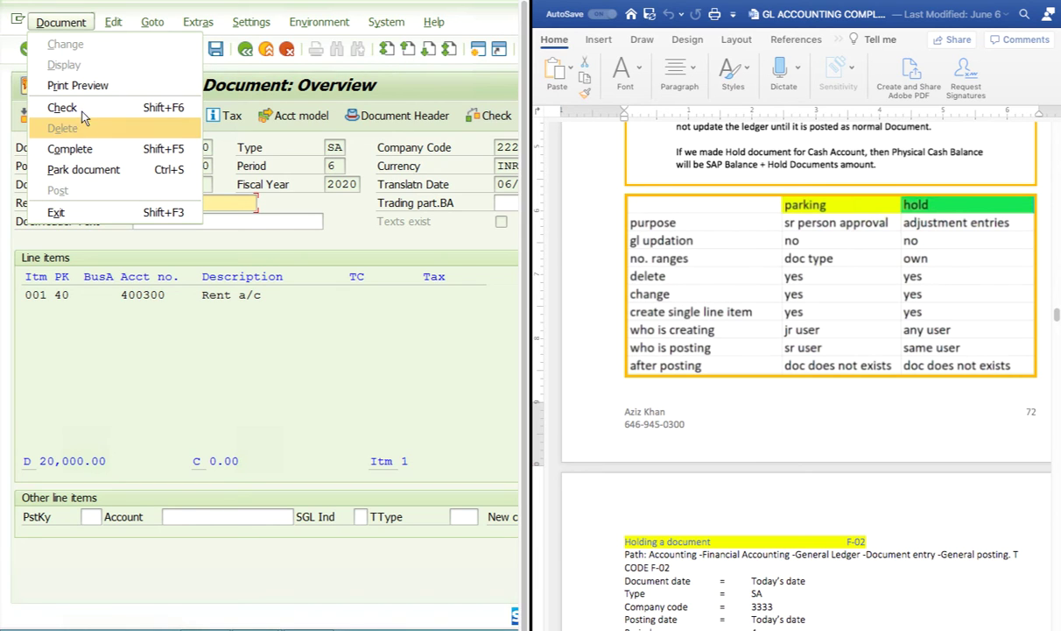
click(208, 307)
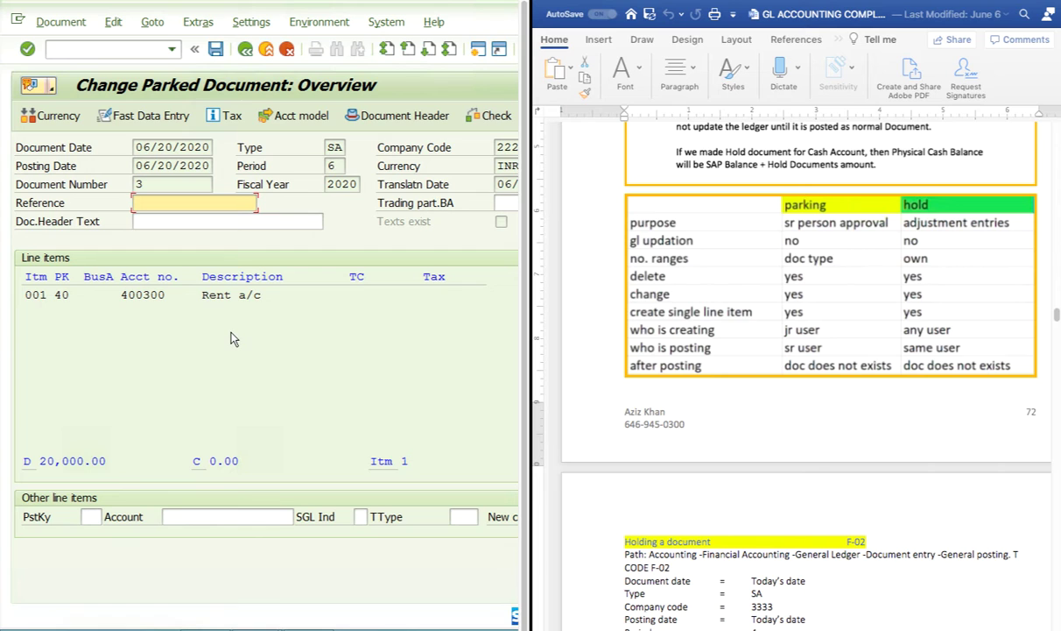
Step: Open the Rent a/c line item, look through its available commands for a way to delete, and return to the document overview
click(215, 294)
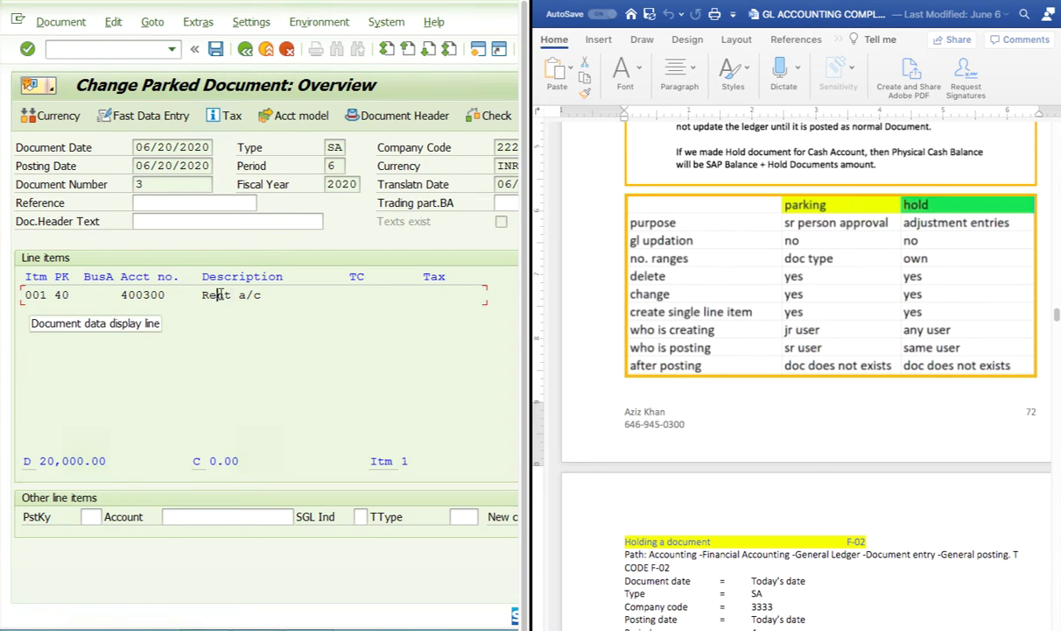
double_click(219, 294)
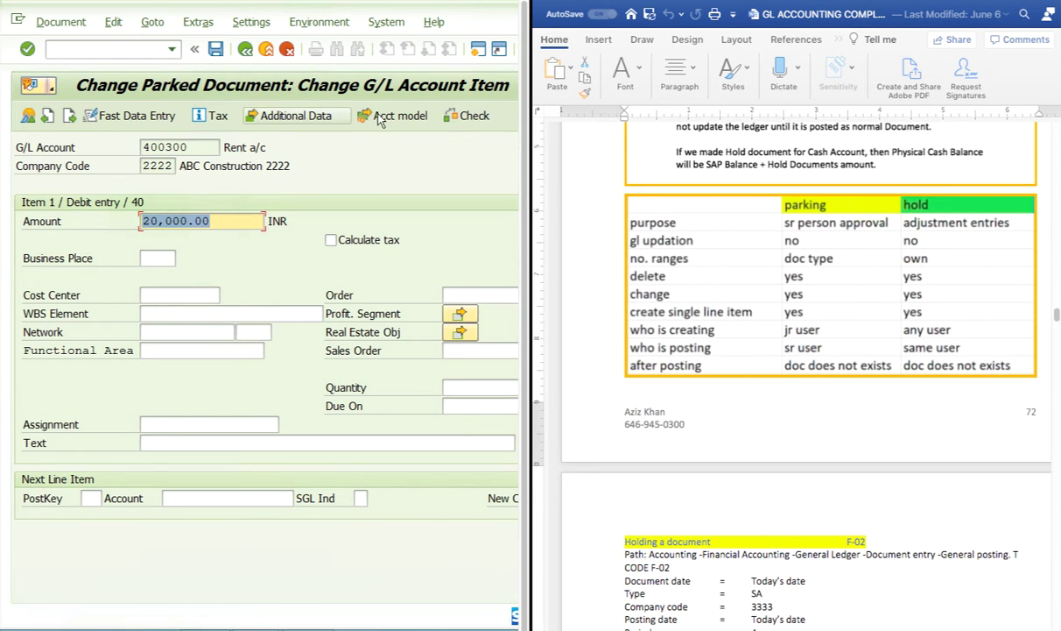
click(76, 26)
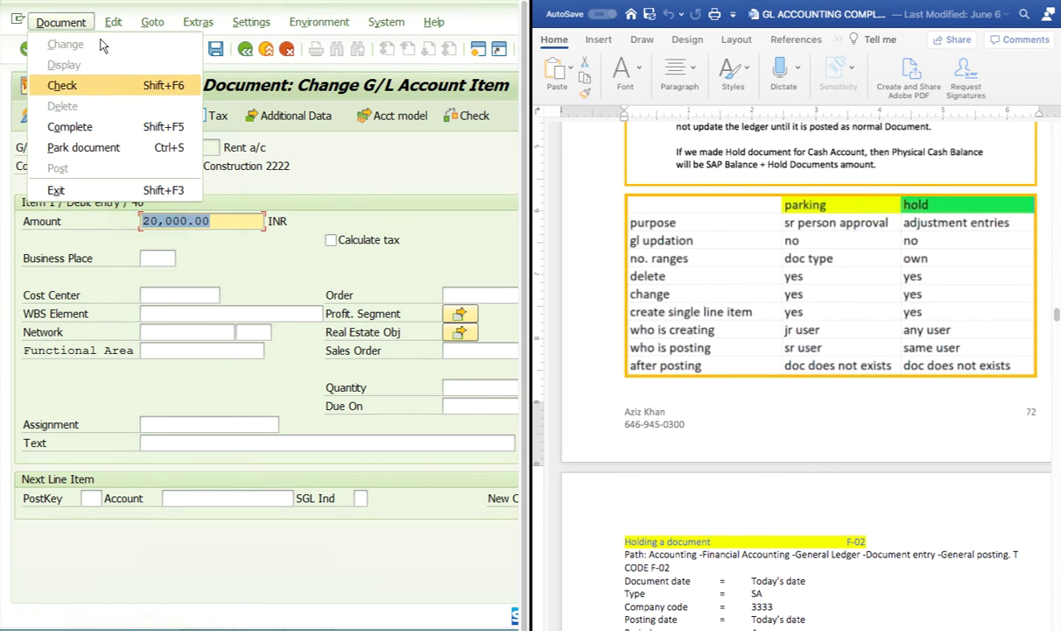
mouse_move(108, 22)
mouse_move(150, 26)
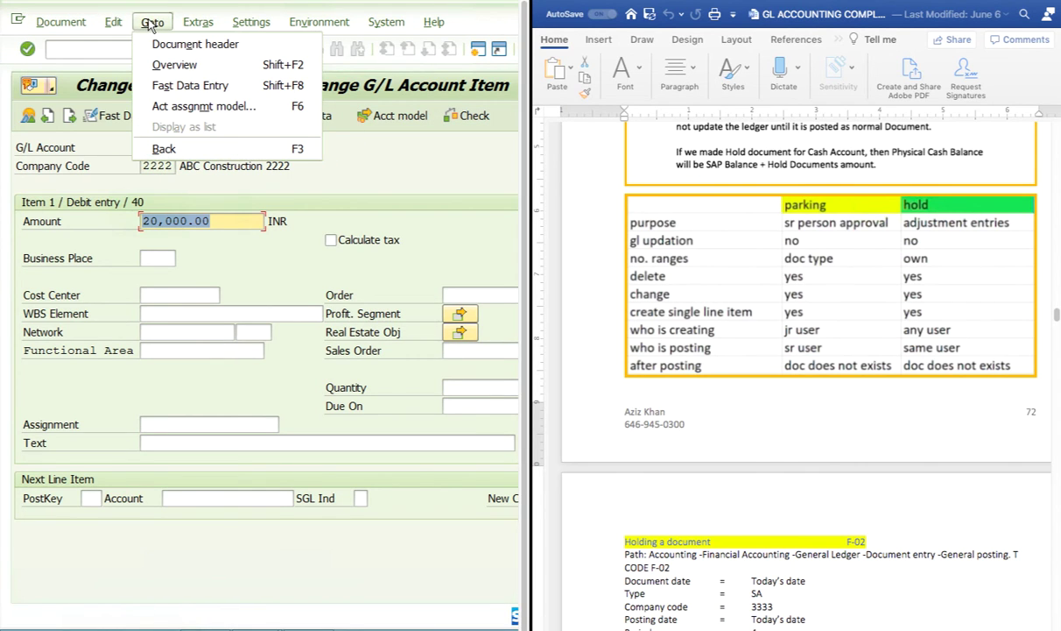
click(275, 379)
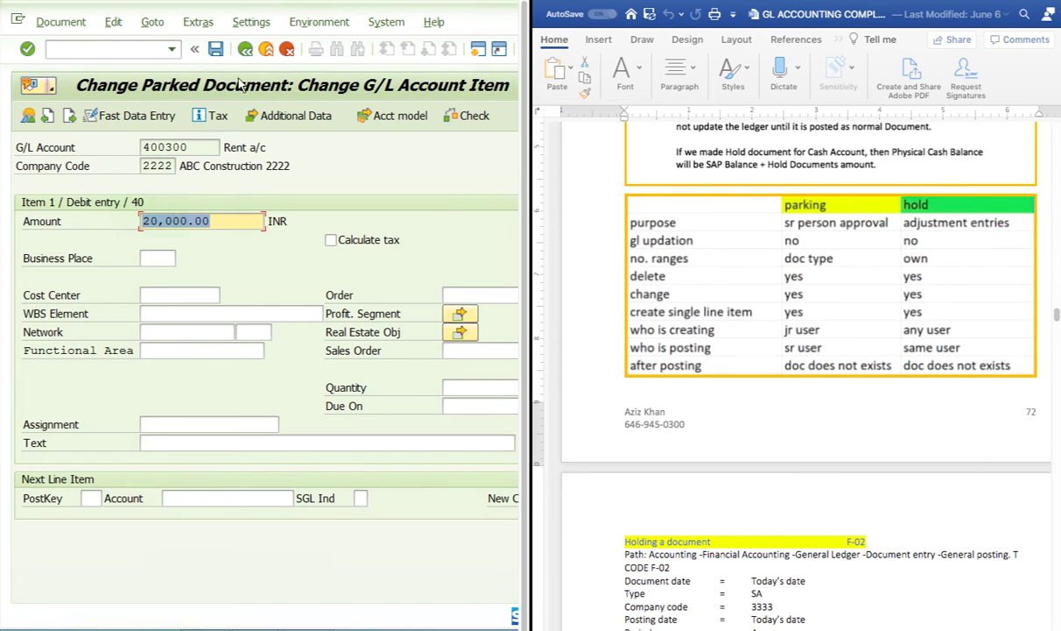
click(245, 50)
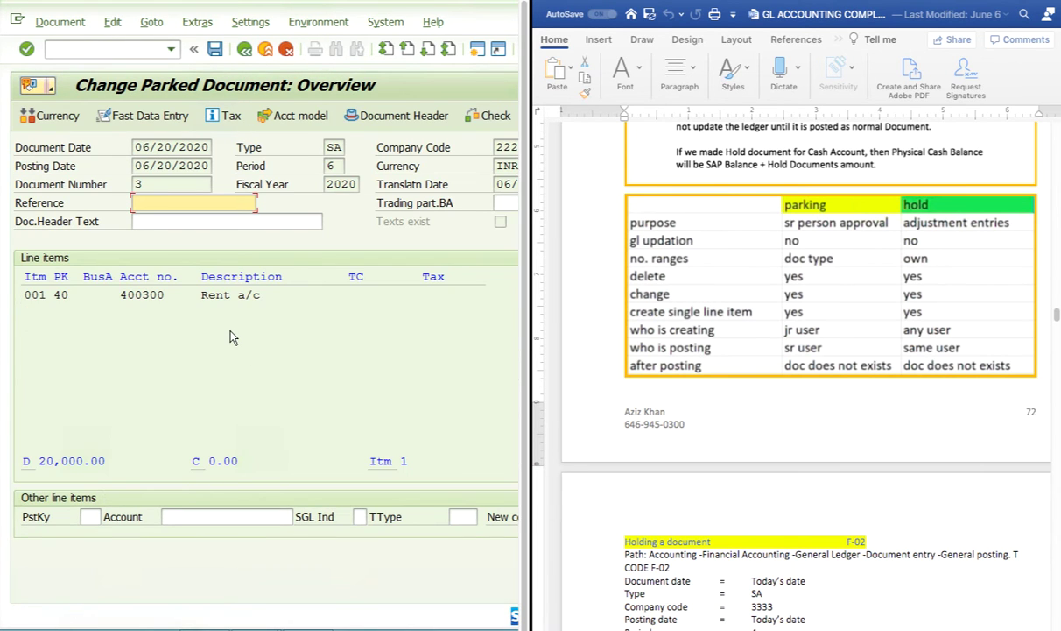
Step: Check whether the Delete command is available for the parked document from its overview
scroll(233, 338, right, 3)
scroll(233, 337, left, 3)
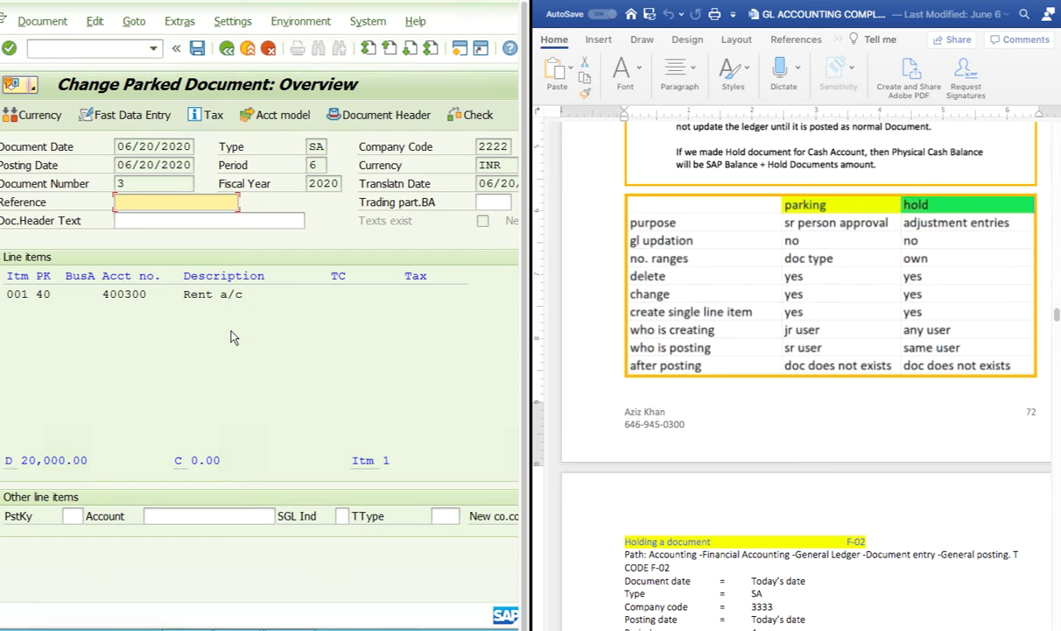
scroll(234, 337, left, 1)
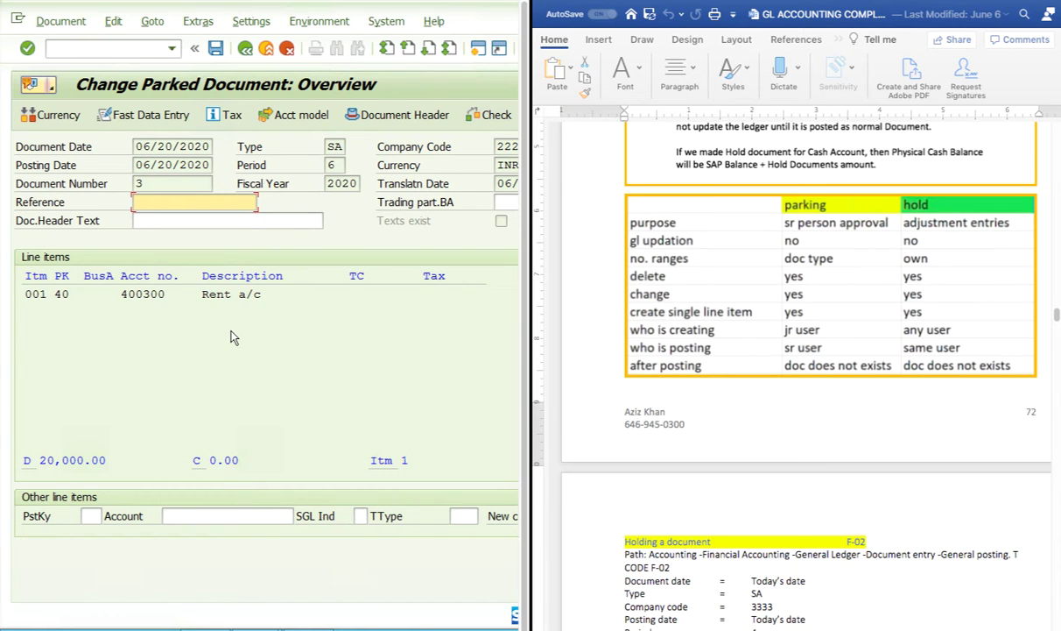
click(63, 22)
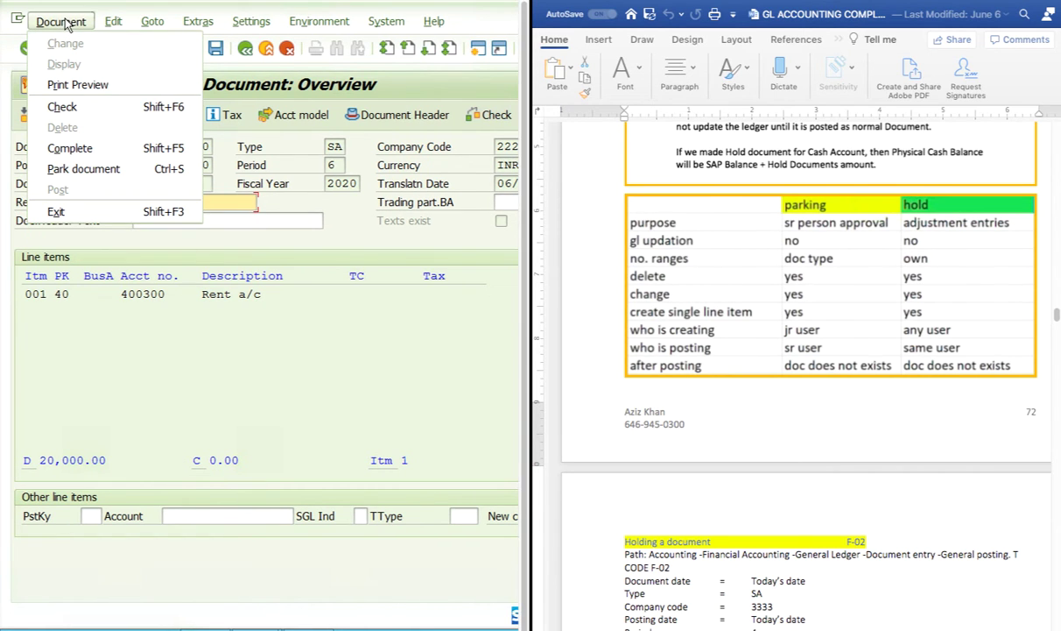
scroll(116, 245, down, 1)
click(151, 266)
Step: Look through the Word guide's parking section for the instructions on deleting a line item from a parked document
scroll(689, 321, up, 10)
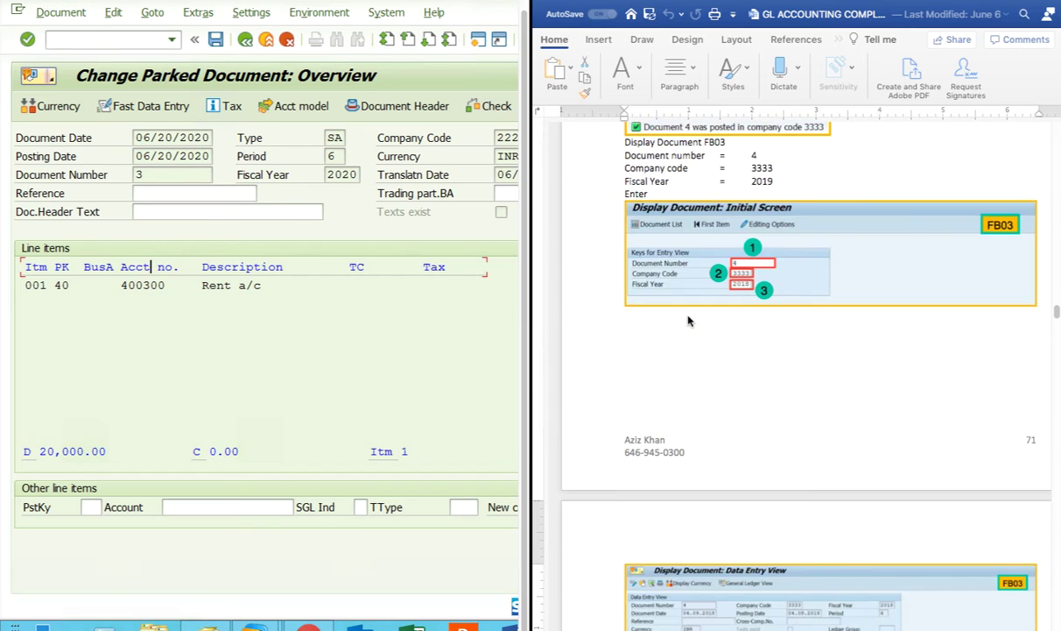
scroll(689, 320, up, 5)
scroll(689, 320, up, 2)
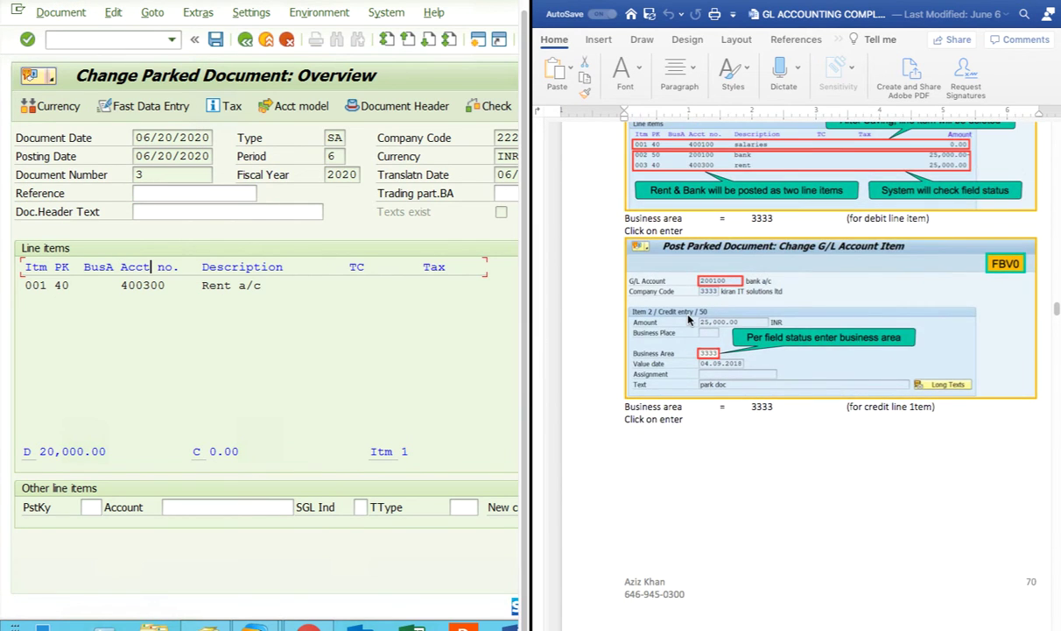
scroll(690, 321, down, 5)
scroll(689, 320, down, 5)
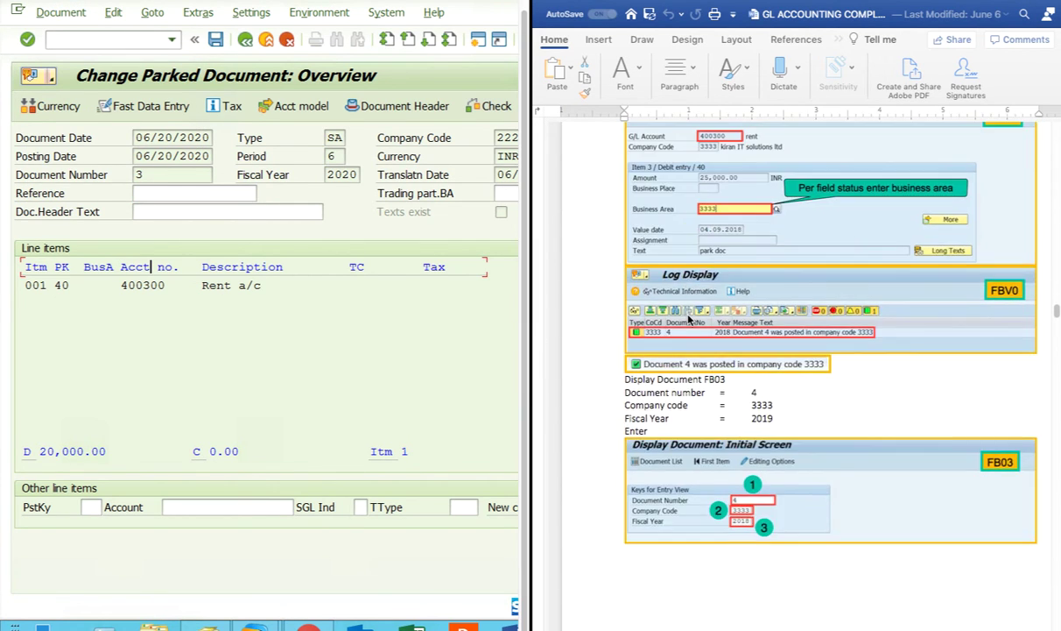
scroll(690, 321, up, 15)
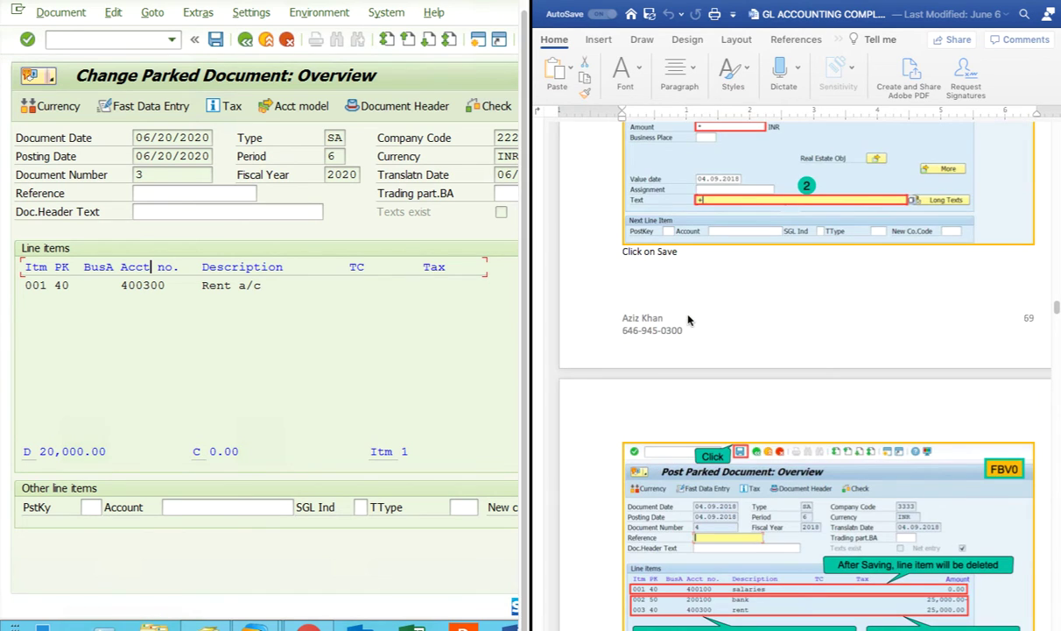
scroll(689, 321, up, 5)
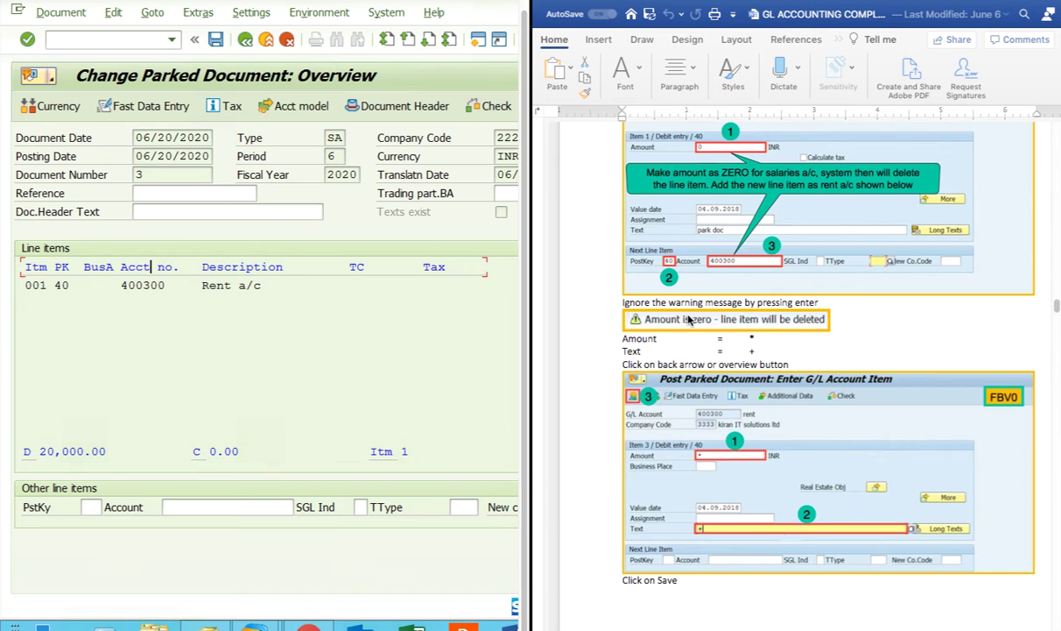
scroll(688, 320, up, 5)
scroll(688, 319, up, 6)
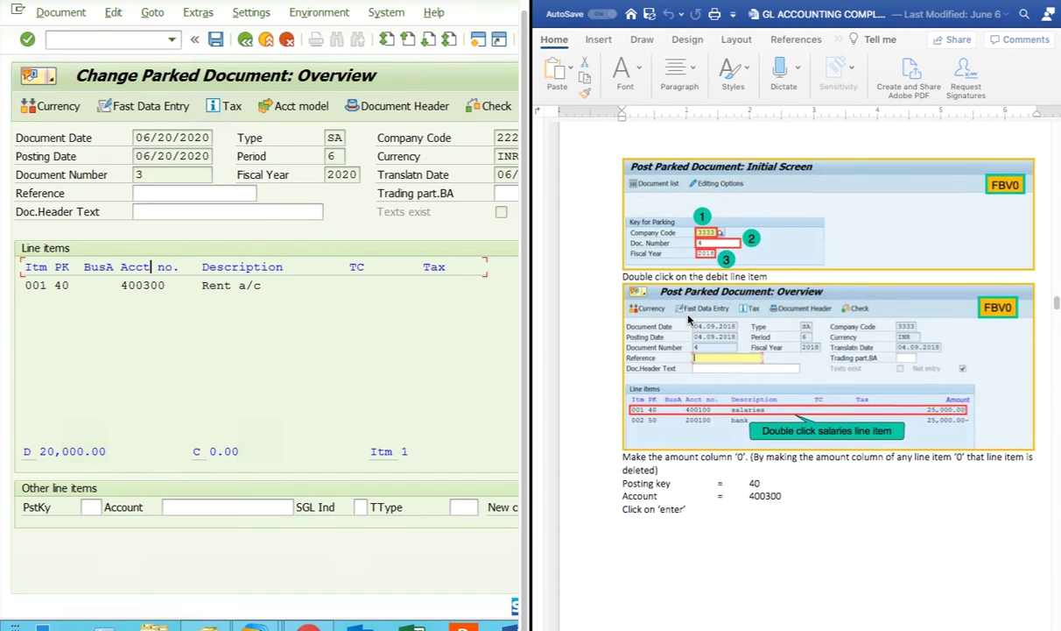
scroll(689, 320, up, 6)
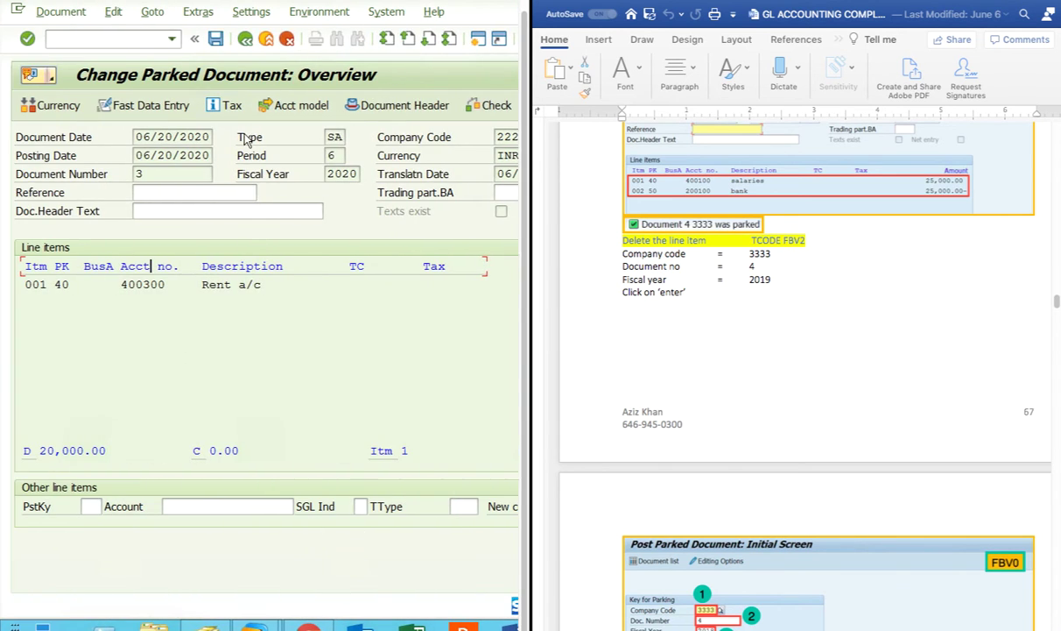
Step: Open the Rent a/c line item and look through its Goto and Document commands for a way to delete it
click(152, 283)
double_click(152, 284)
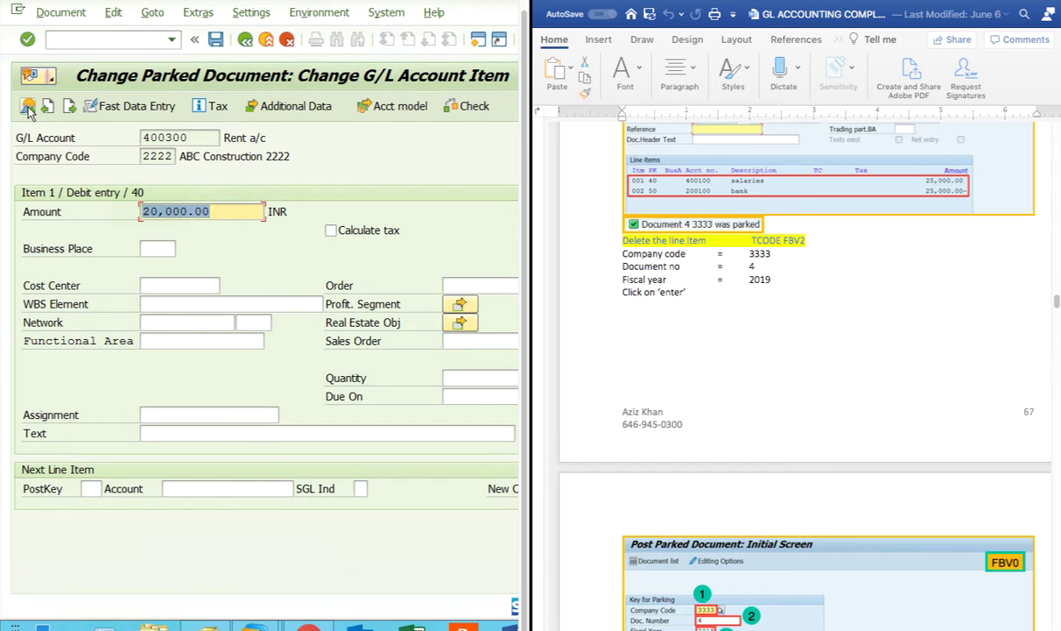
click(205, 16)
mouse_move(158, 18)
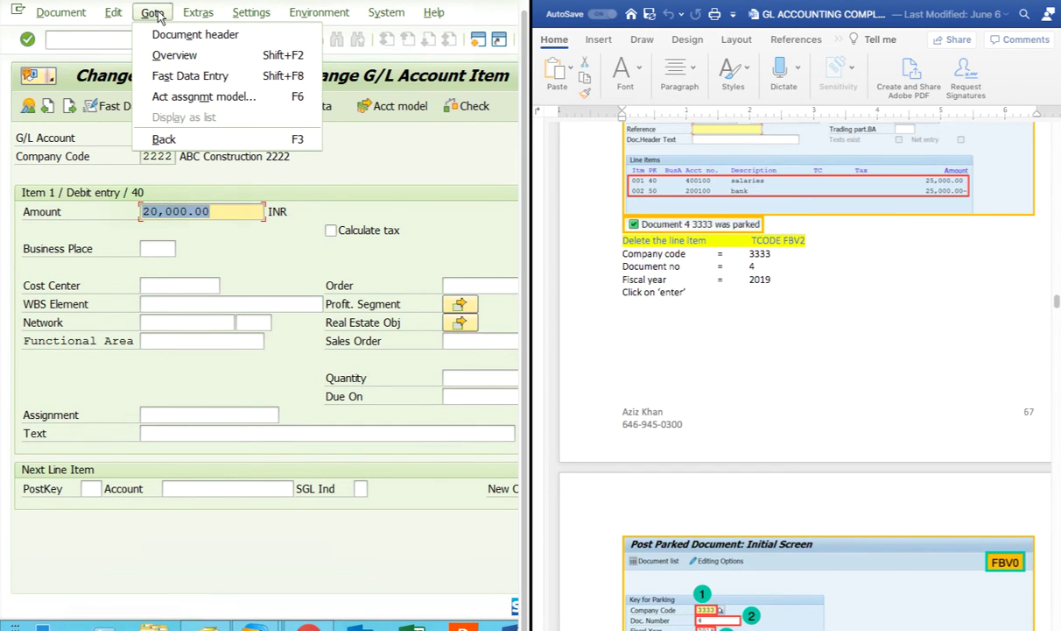
mouse_move(120, 18)
mouse_move(61, 14)
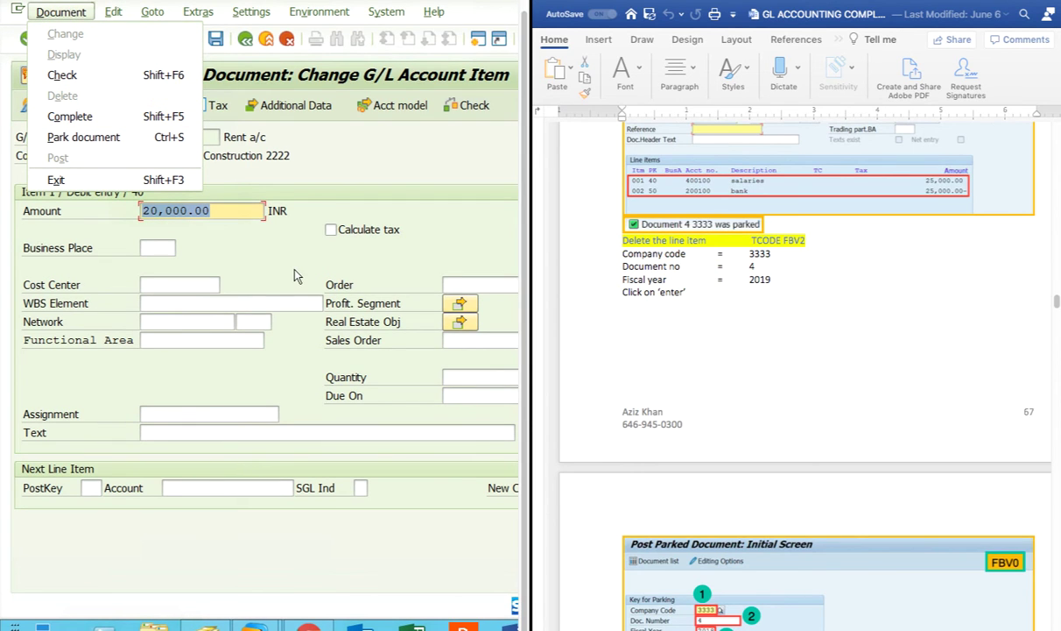
click(303, 181)
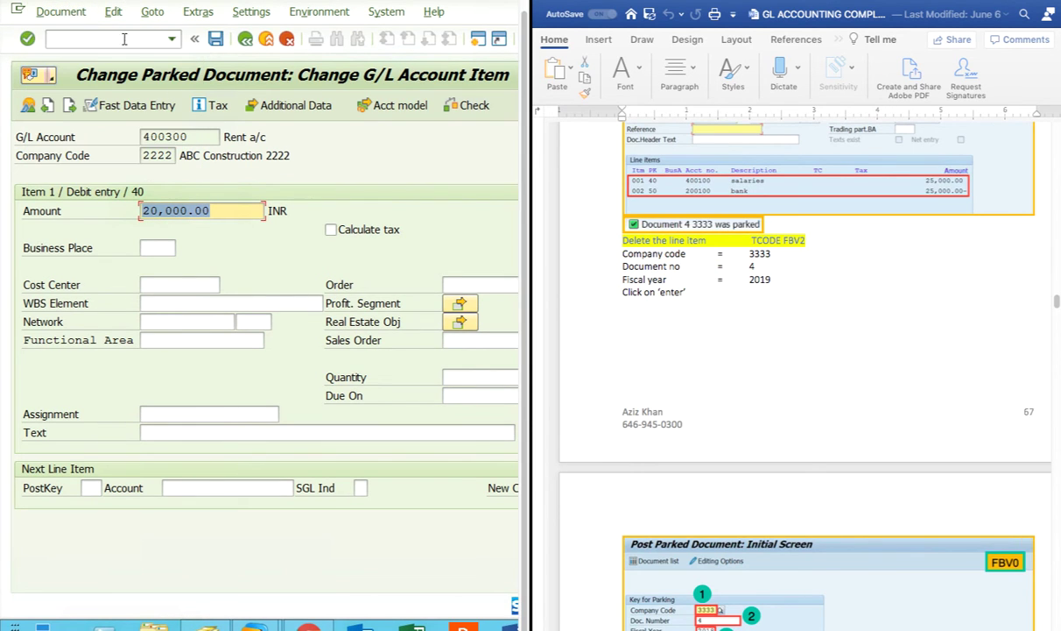
Step: Exit to the start screen, reopen parked document 3 of company code 2222 with fbv2, and check its Delete command
click(171, 38)
click(62, 77)
key(Return)
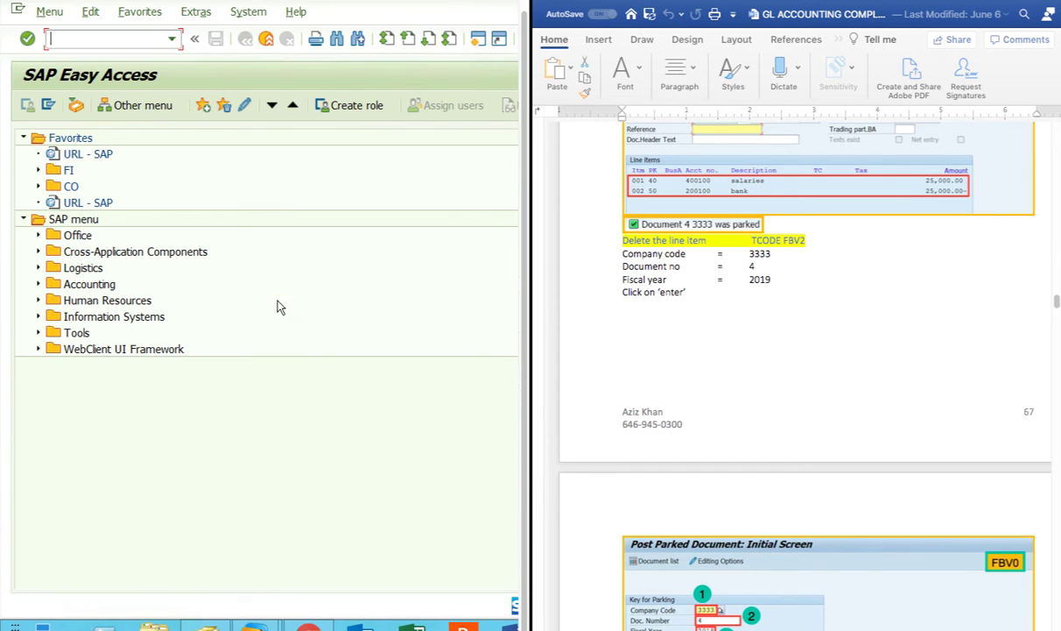
click(173, 39)
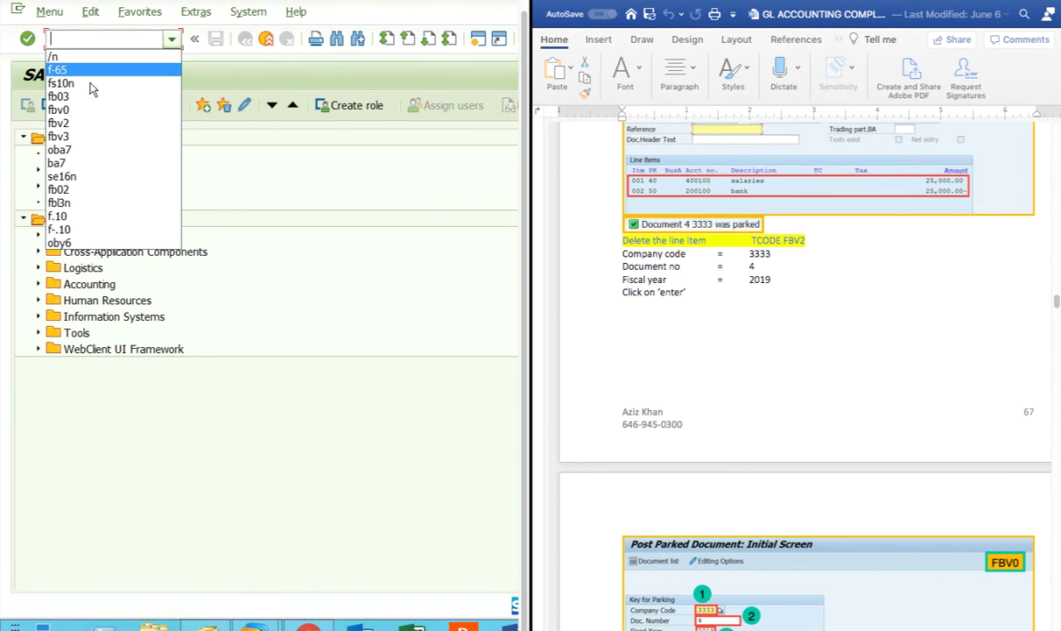
click(75, 122)
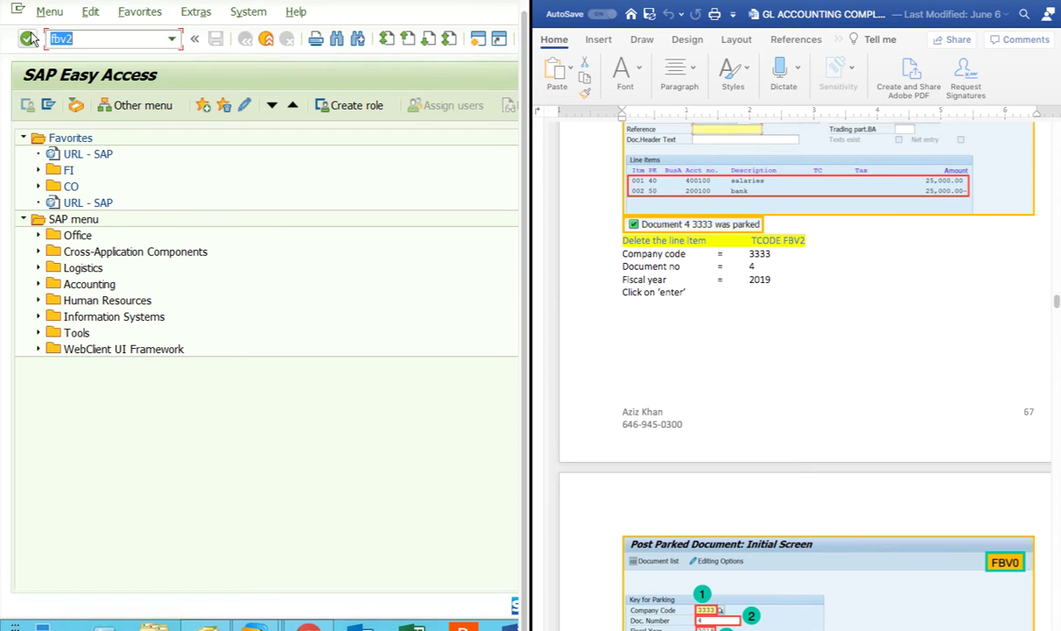
key(Return)
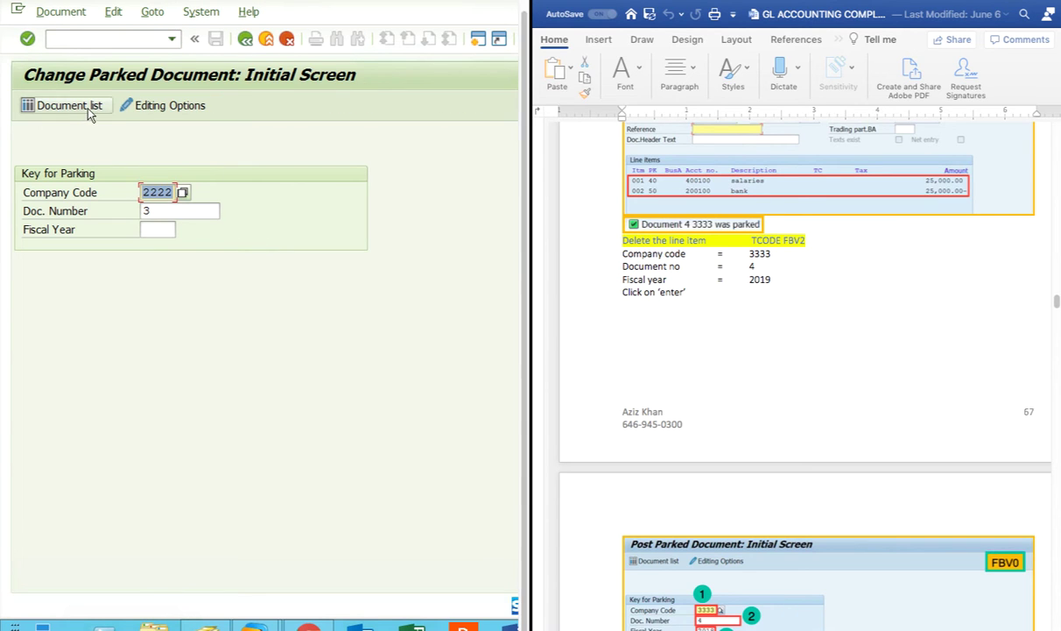
key(Return)
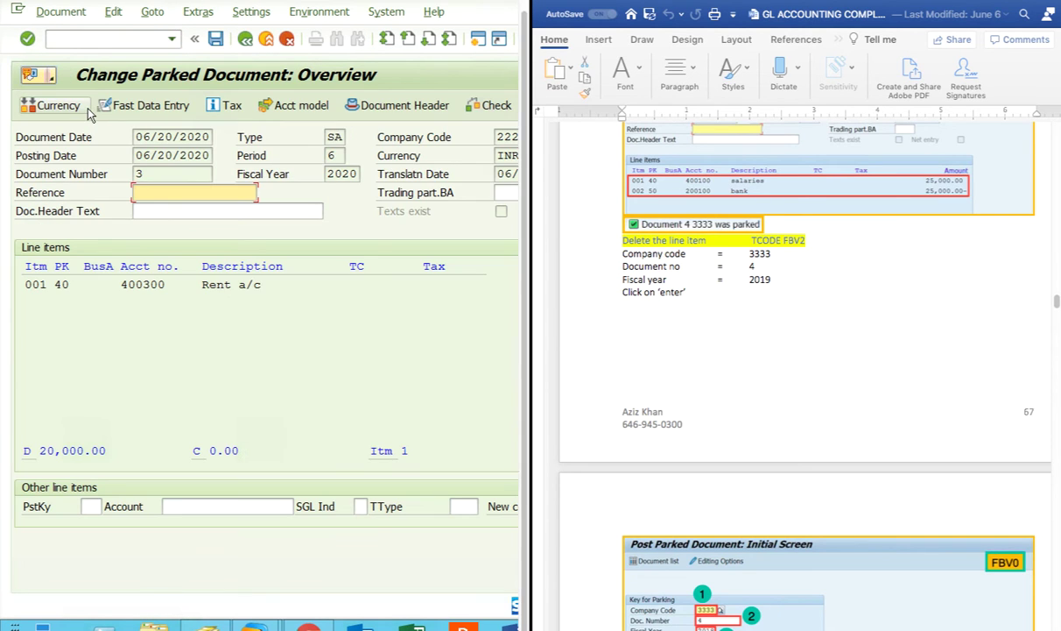
click(75, 14)
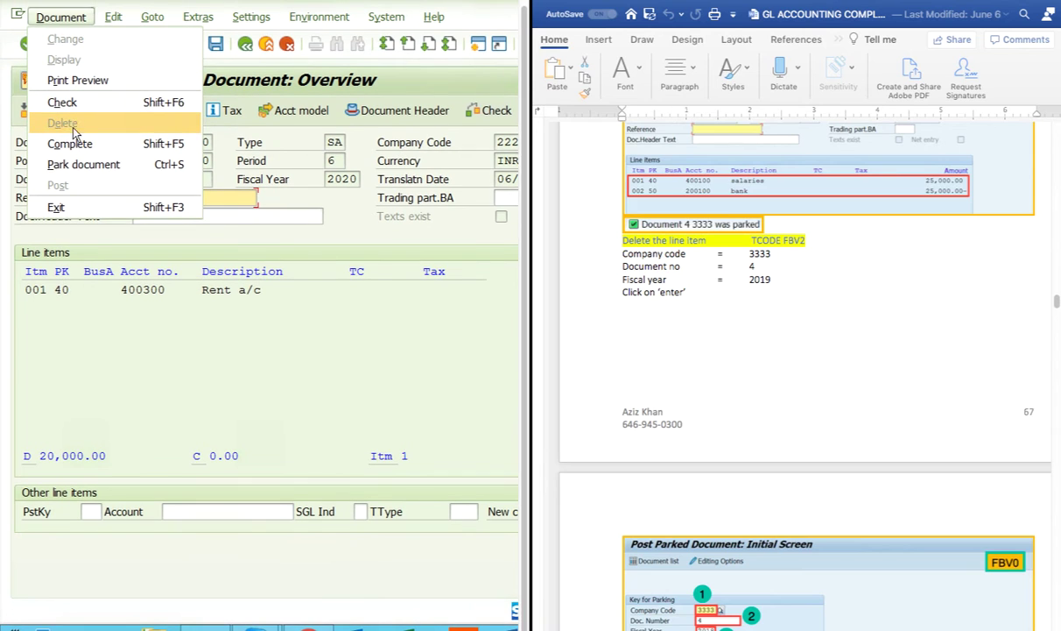
click(280, 354)
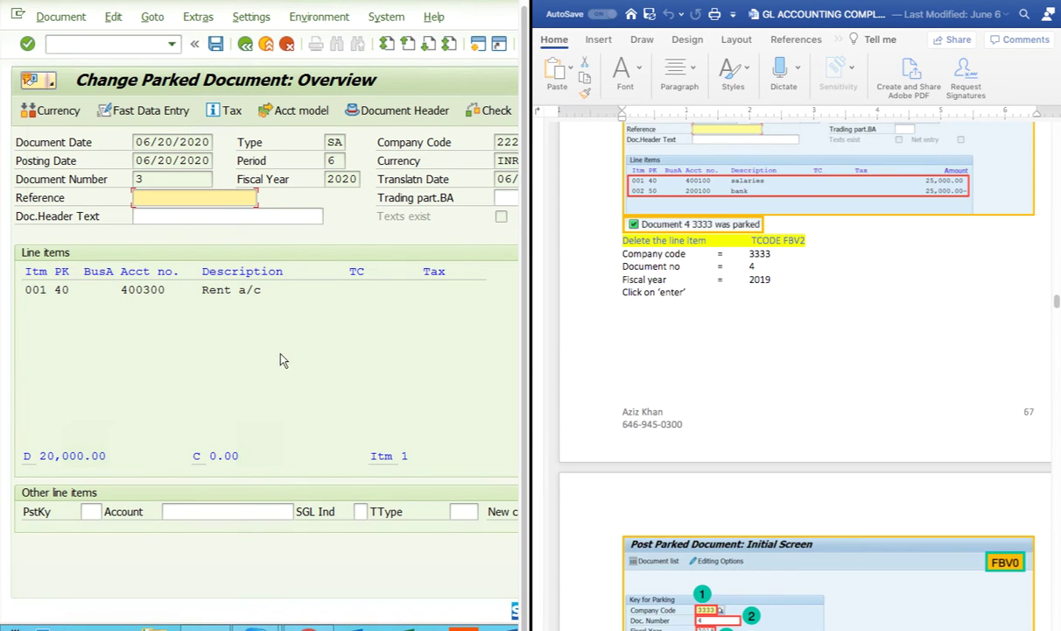
Step: Open the Rent a/c line item, clear its amount to zero and confirm the deletion of the line item
click(136, 289)
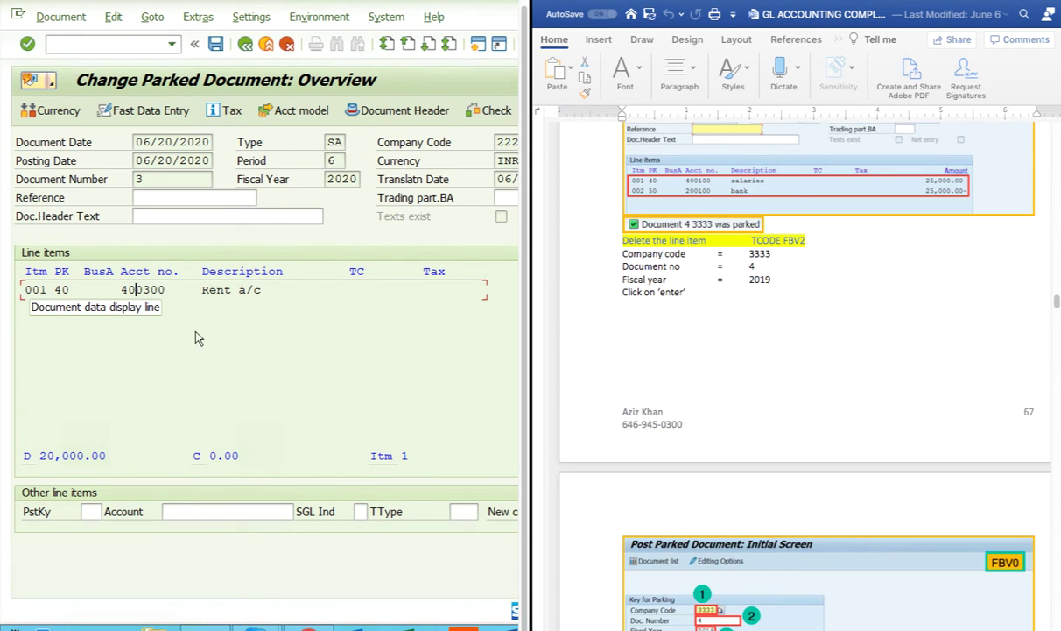
scroll(430, 361, right, 2)
double_click(75, 289)
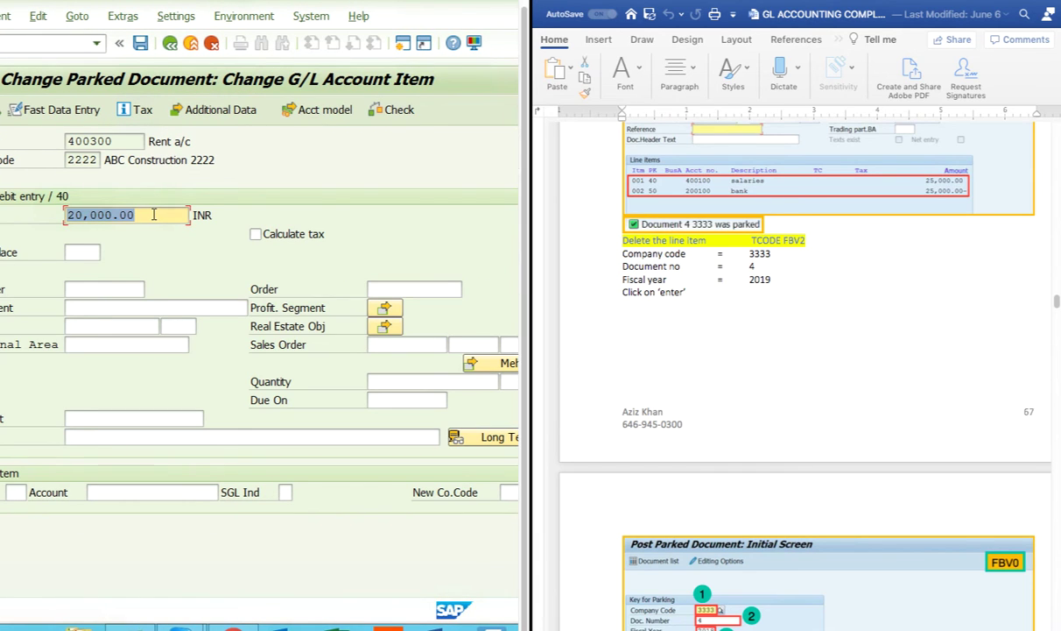
key(BackSpace)
text(0)
scroll(153, 214, left, 2)
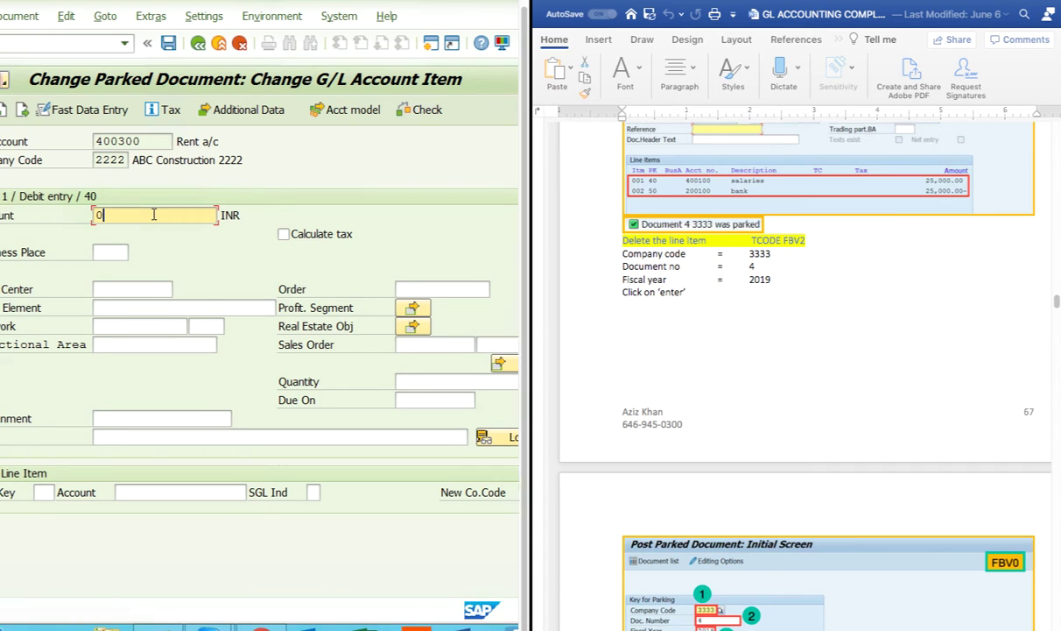
key(BackSpace)
key(Return)
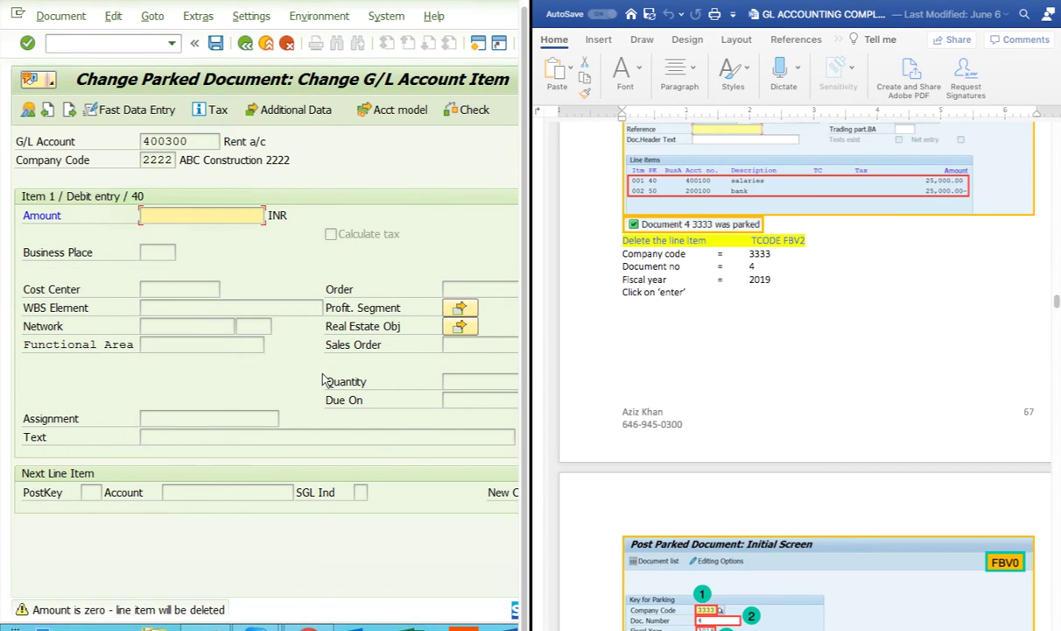
key(Return)
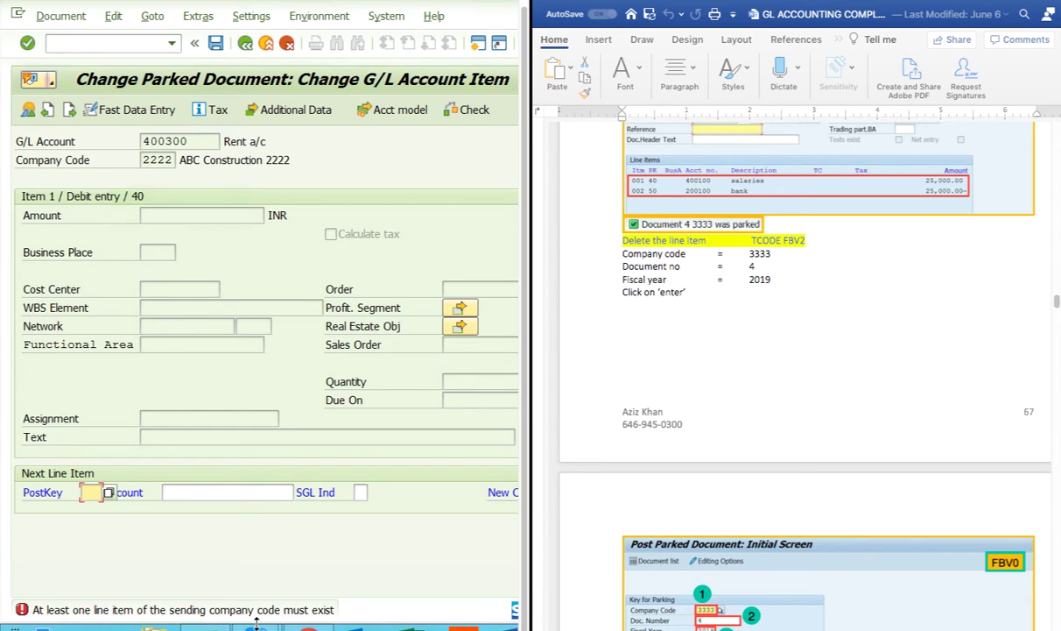
Step: Check whether Delete is available for the document with its zero-amount line item, and try to complete the document
mouse_move(256, 621)
click(62, 16)
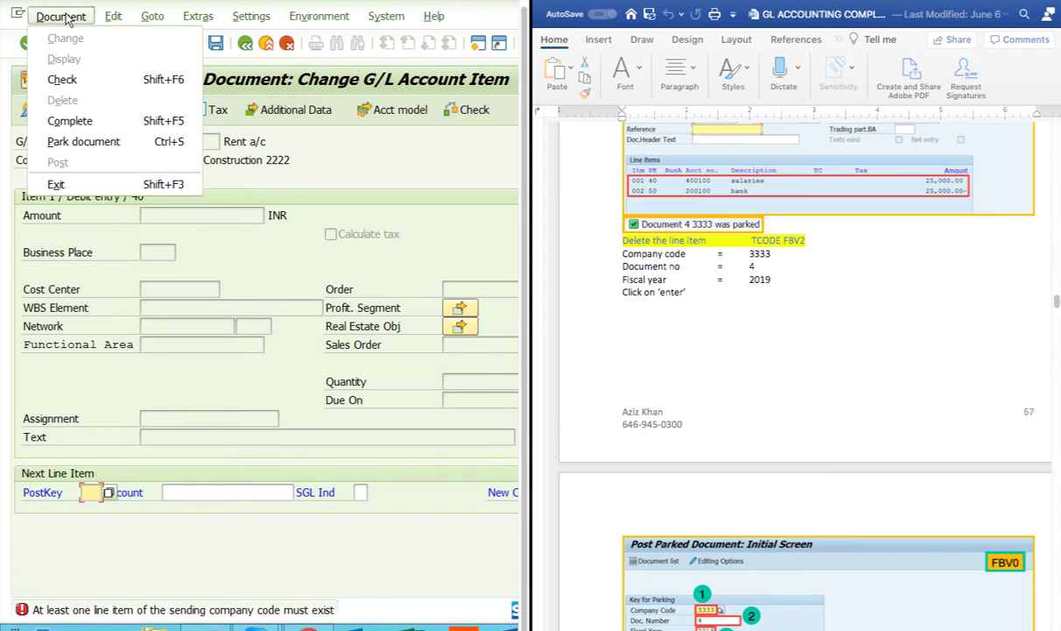
click(98, 121)
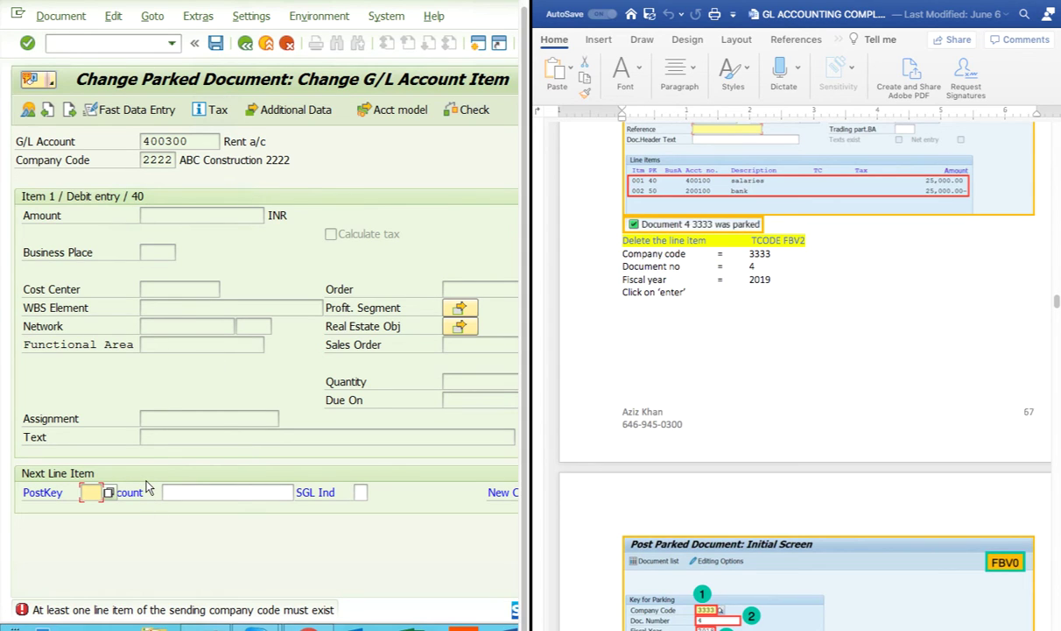
Step: Add a second debit line item with posting key 40, account 400300 Rent a/c and an amount of 20,000 INR
click(227, 495)
click(202, 510)
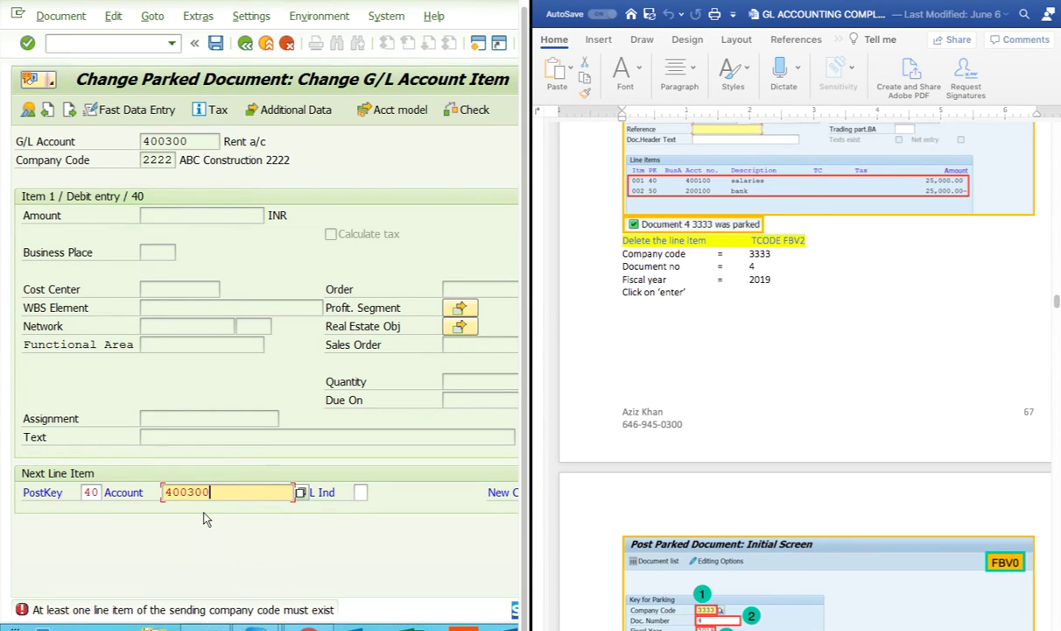
key(Return)
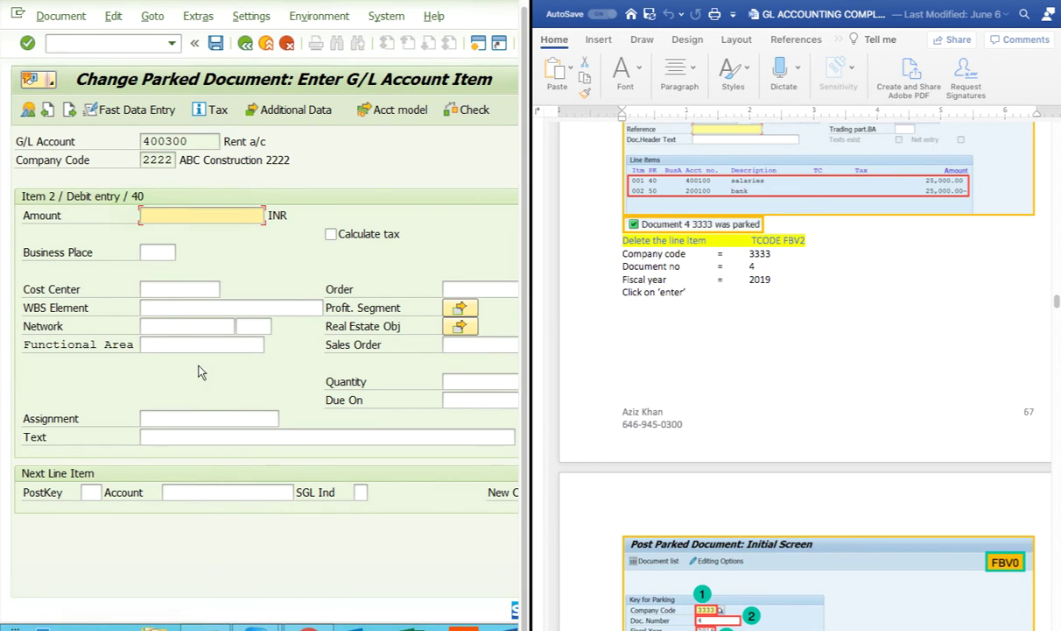
click(184, 215)
click(189, 231)
click(181, 215)
click(175, 250)
key(Return)
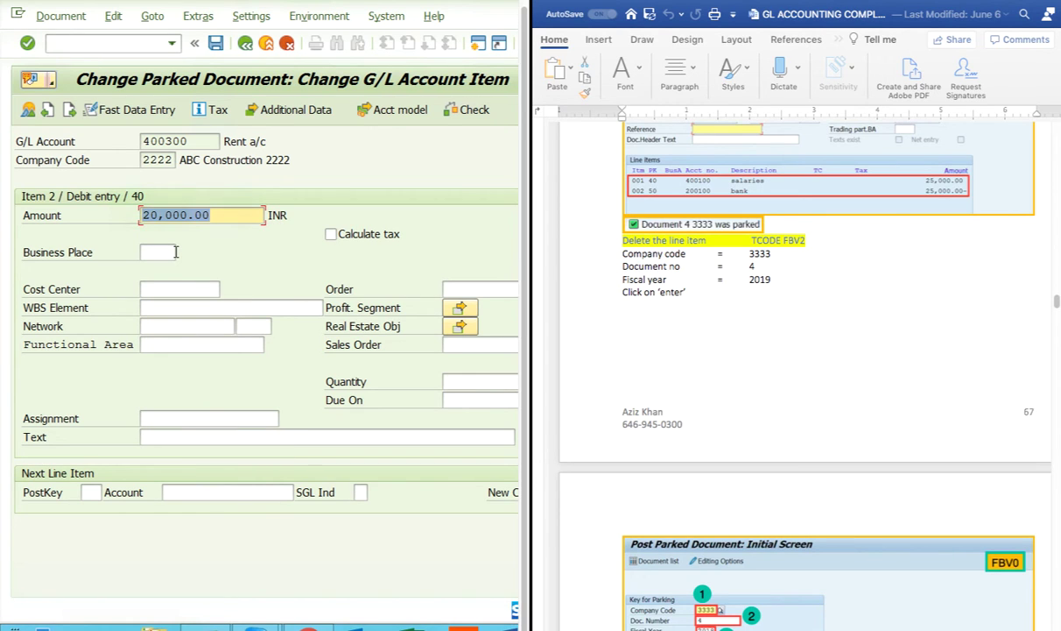
Step: Add a credit line item with posting key 50, account 200100 Bank a/c and amount 20,000 INR, and return to the overview
click(88, 493)
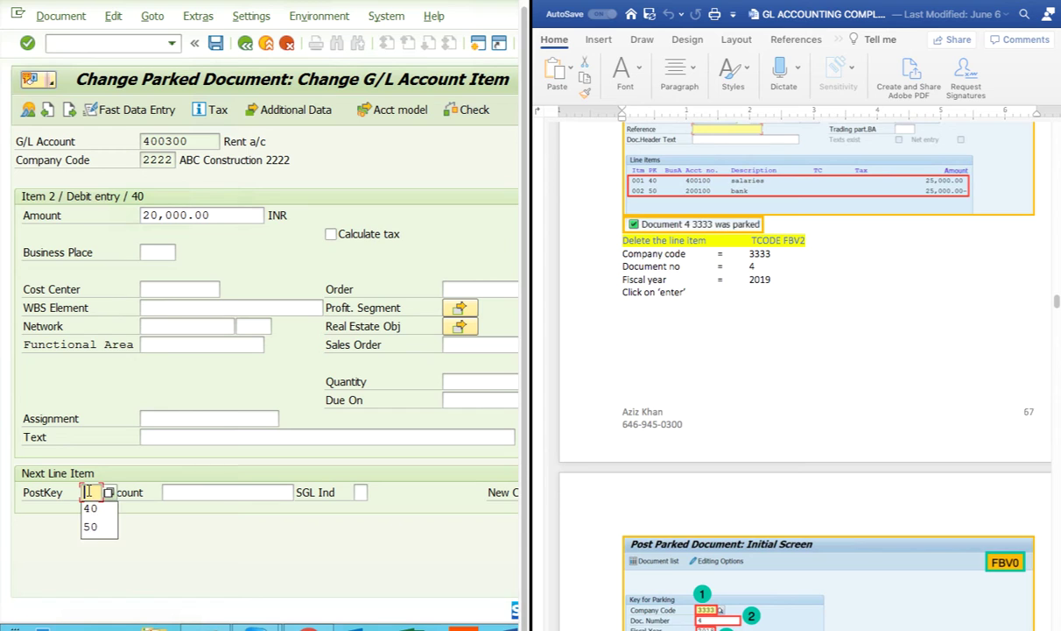
click(90, 526)
click(202, 492)
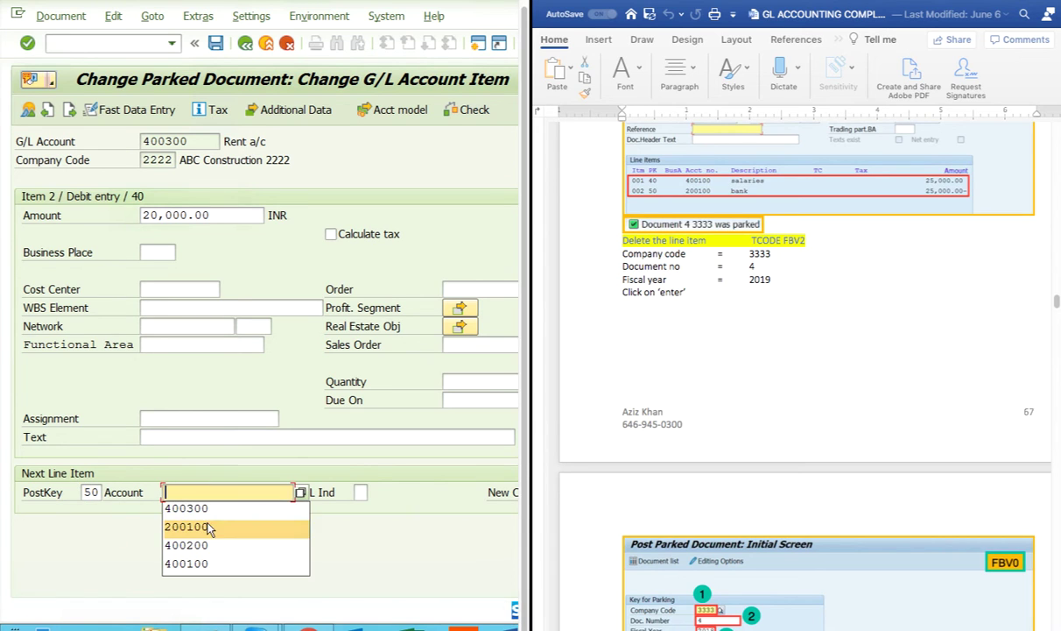
click(210, 525)
key(Return)
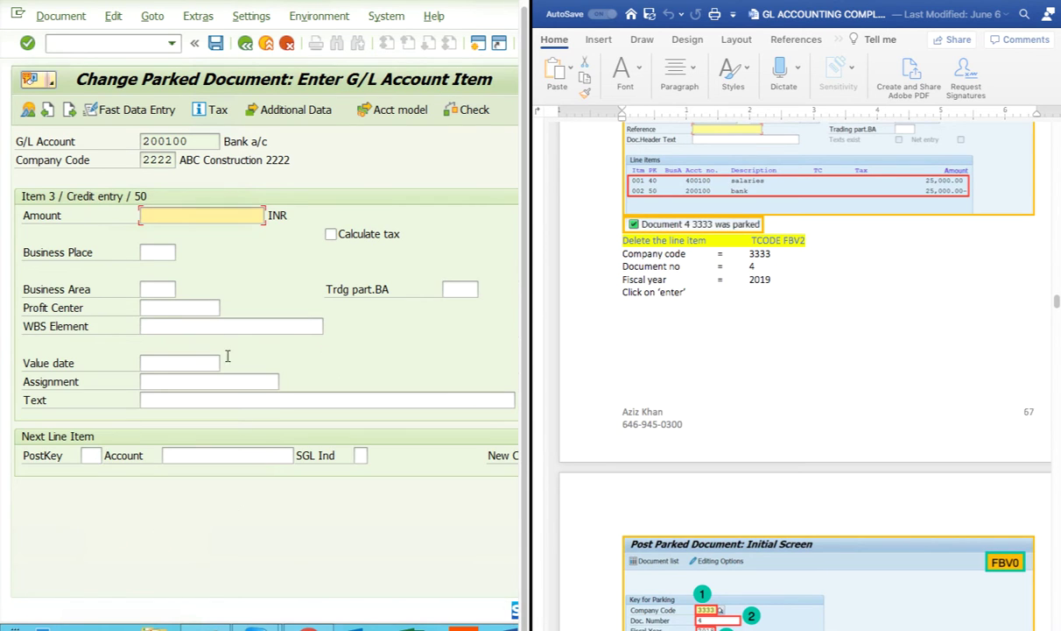
click(199, 215)
click(186, 231)
click(30, 108)
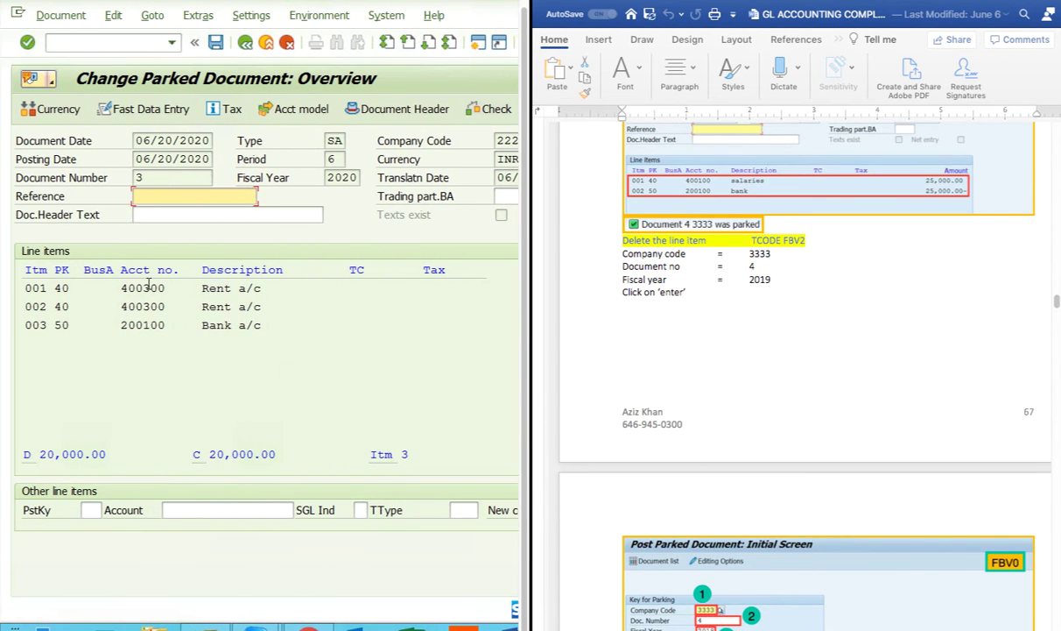
Step: Save the changed parked document 3 of company code 2222 and reopen it
click(148, 285)
click(215, 42)
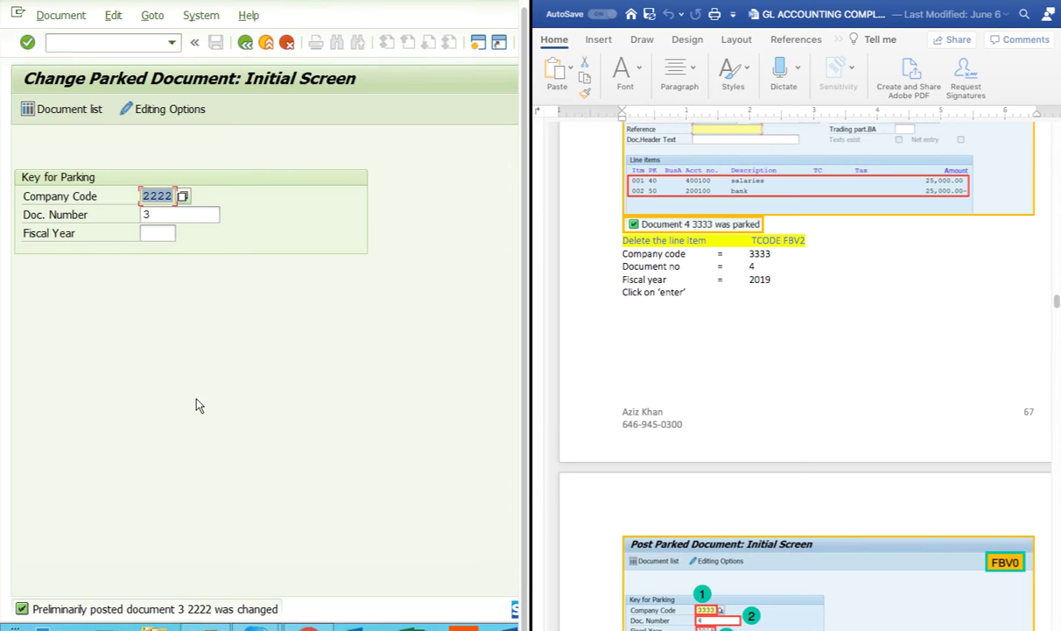
key(Return)
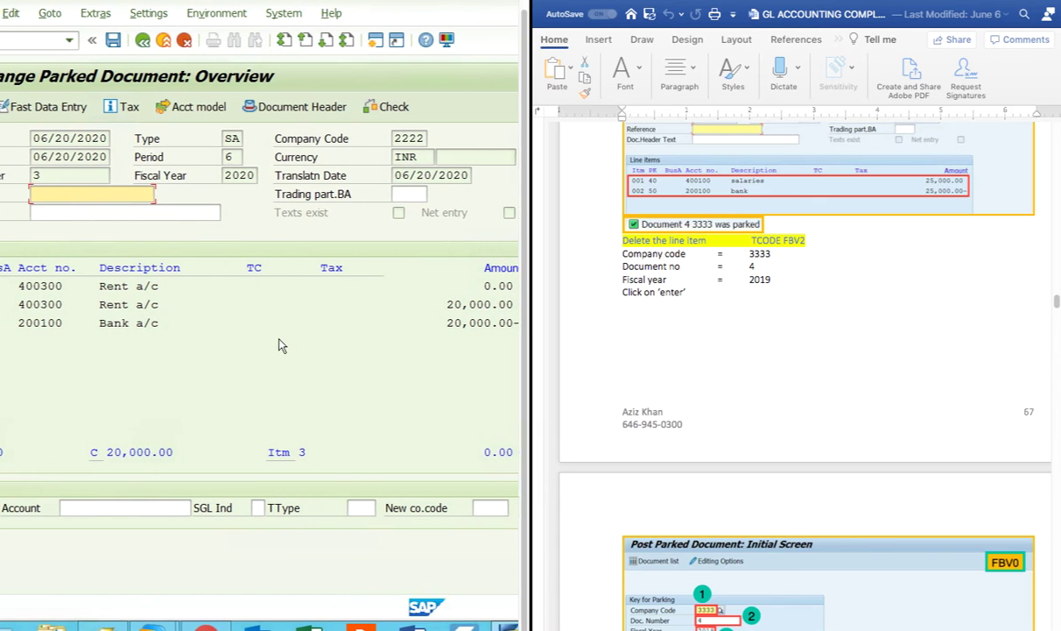
Step: Set the amount of the second Rent a/c line item to 0, save, confirm its deletion and reopen document 3
double_click(454, 303)
key(BackSpace)
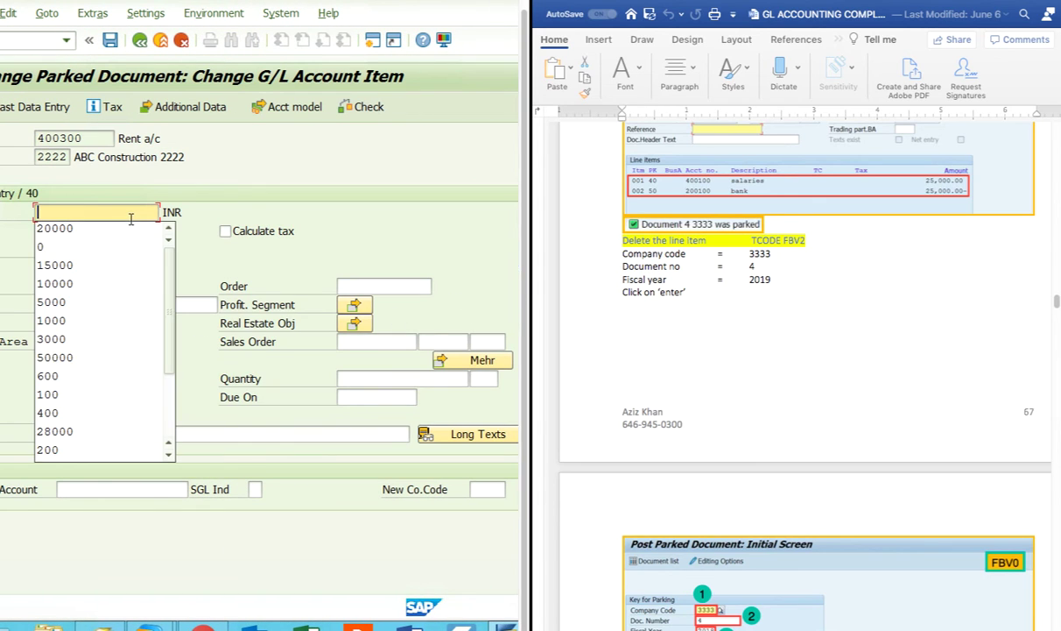
text(0)
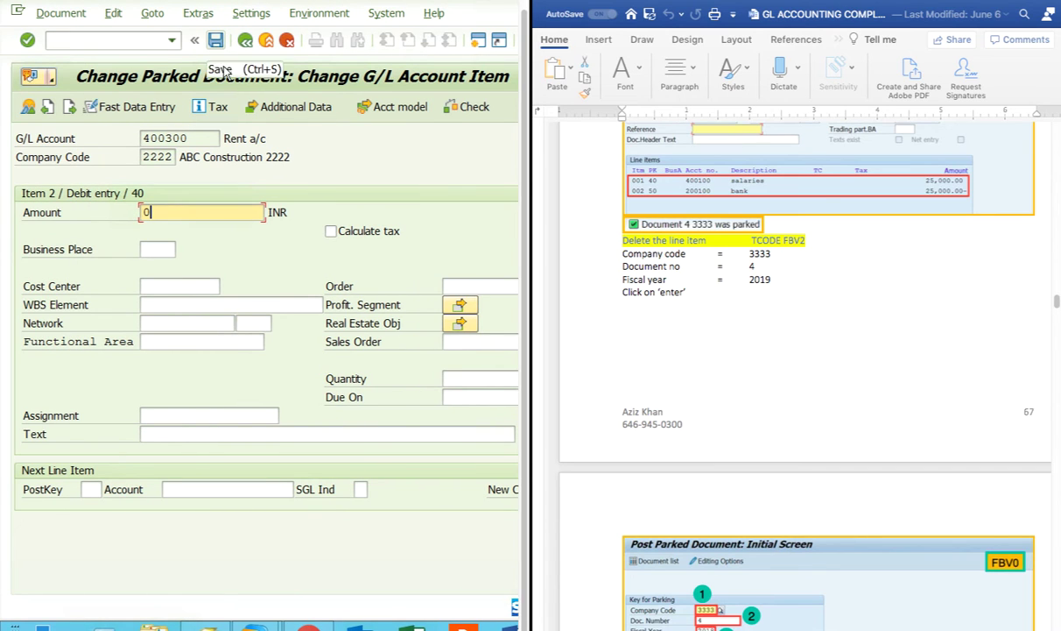
click(215, 41)
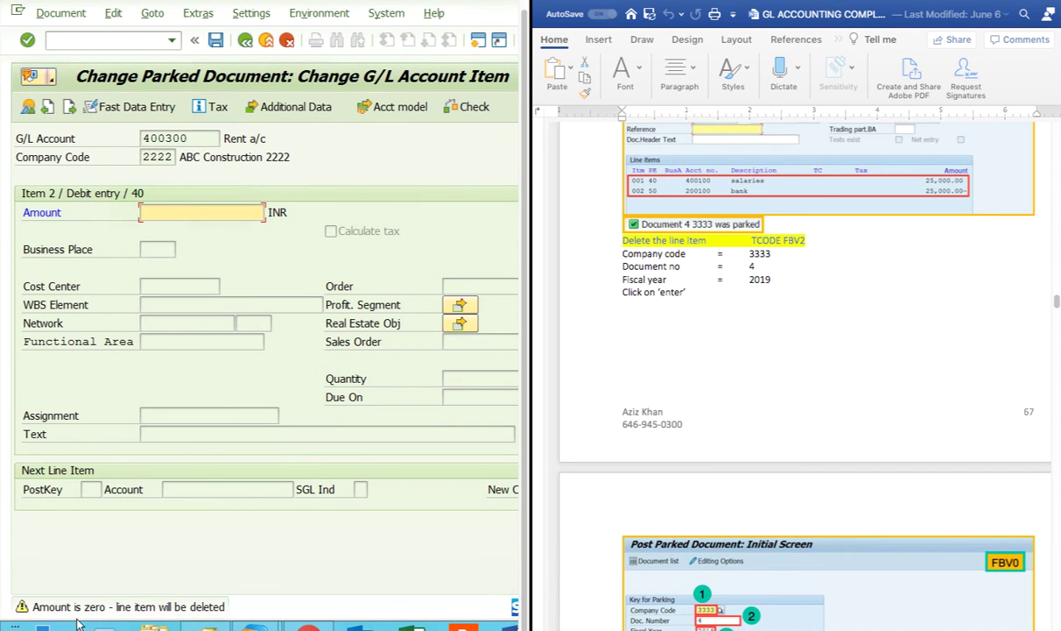
key(Return)
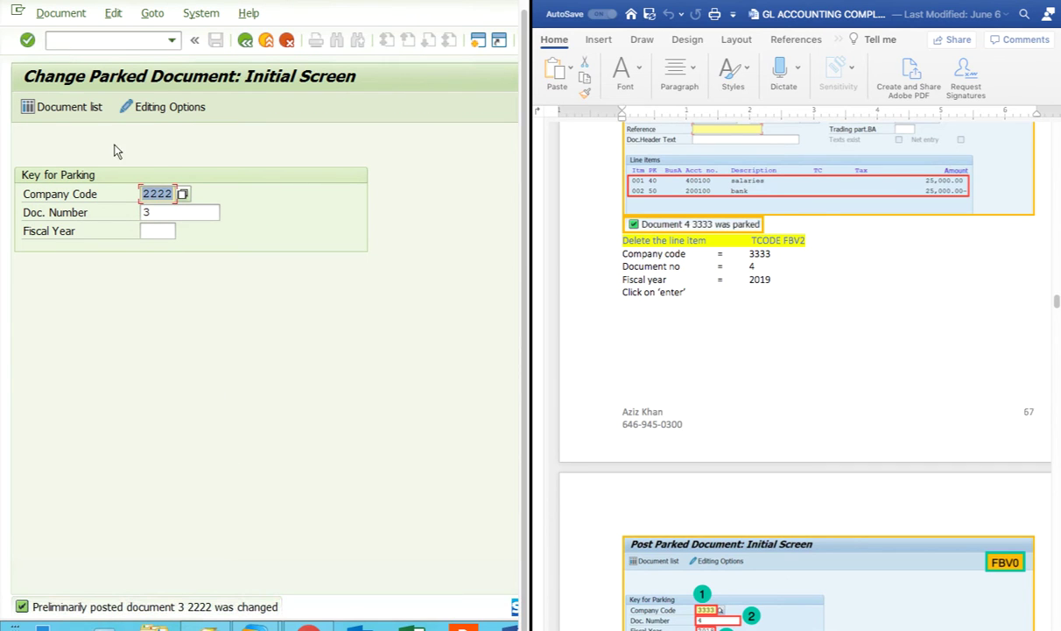
key(Return)
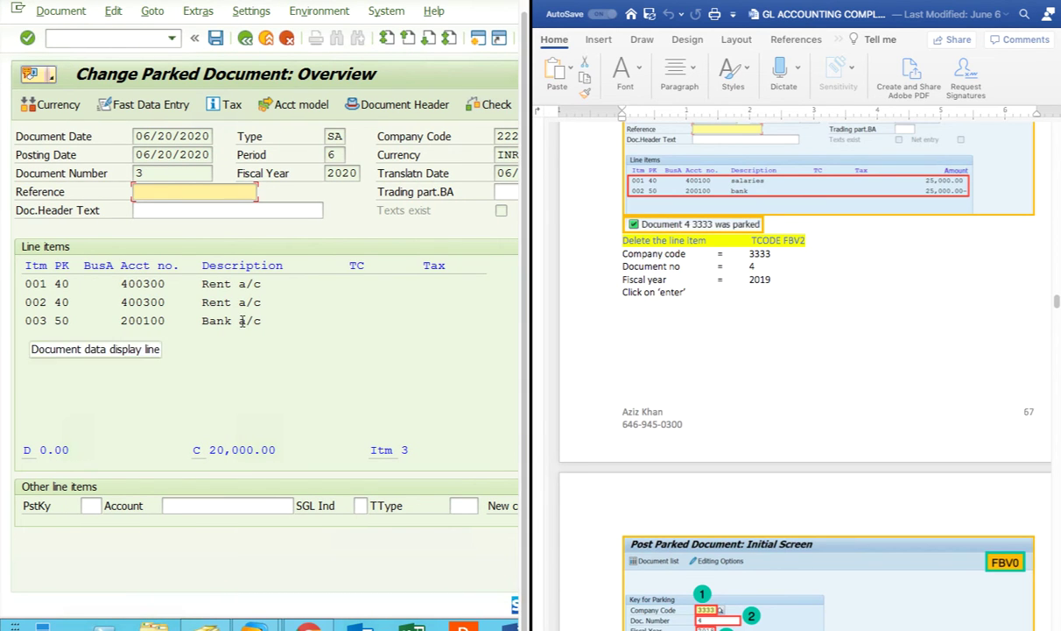
Step: Check whether Delete is available for the parked document, and leave the transaction with the command /n
click(60, 11)
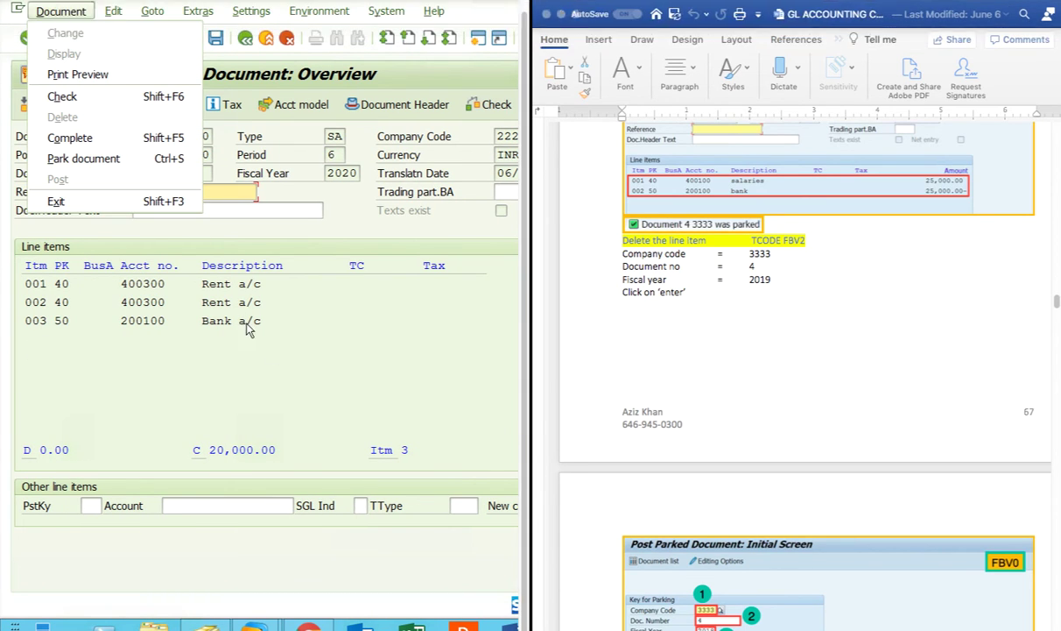
click(292, 386)
scroll(753, 342, down, 3)
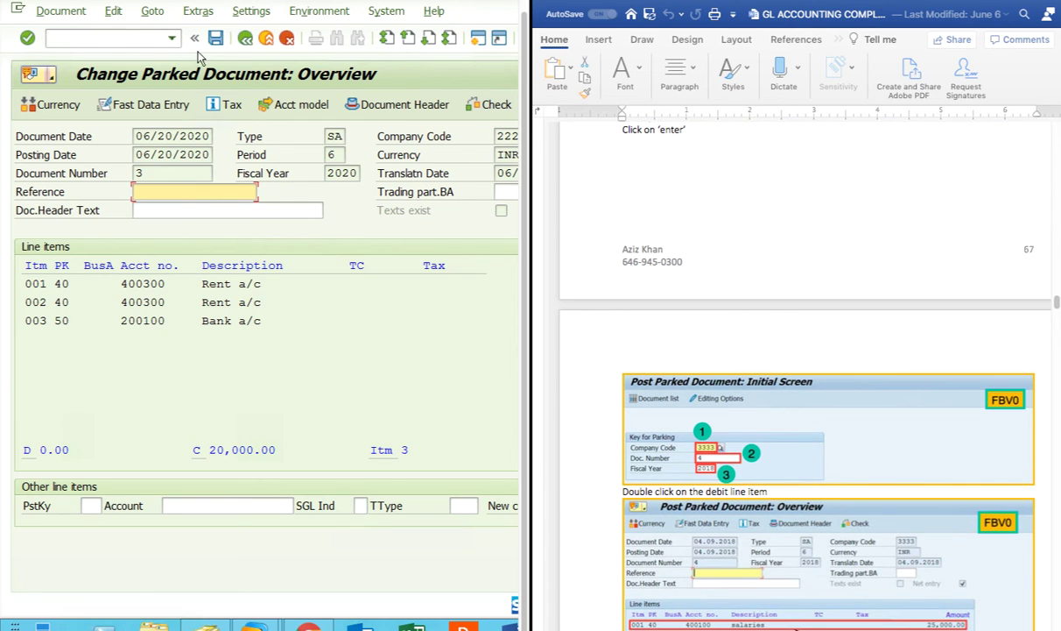
click(171, 38)
click(88, 70)
click(27, 37)
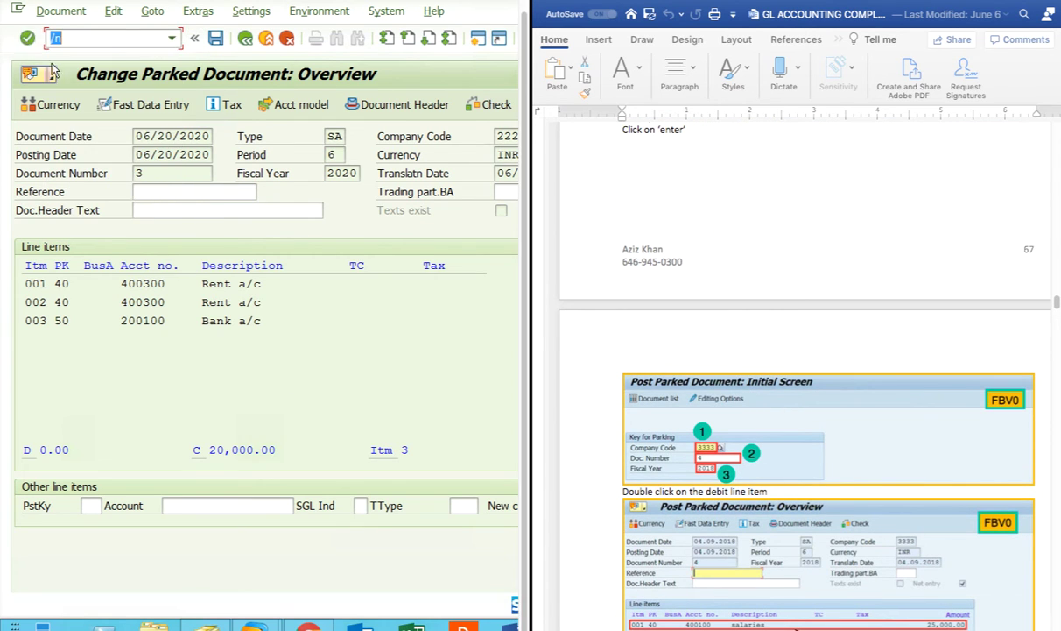
Step: Read on in the guide past posting parked documents and the parking versus hold comparison to the section on holding a document
scroll(718, 407, down, 4)
scroll(718, 407, down, 2)
scroll(714, 405, down, 10)
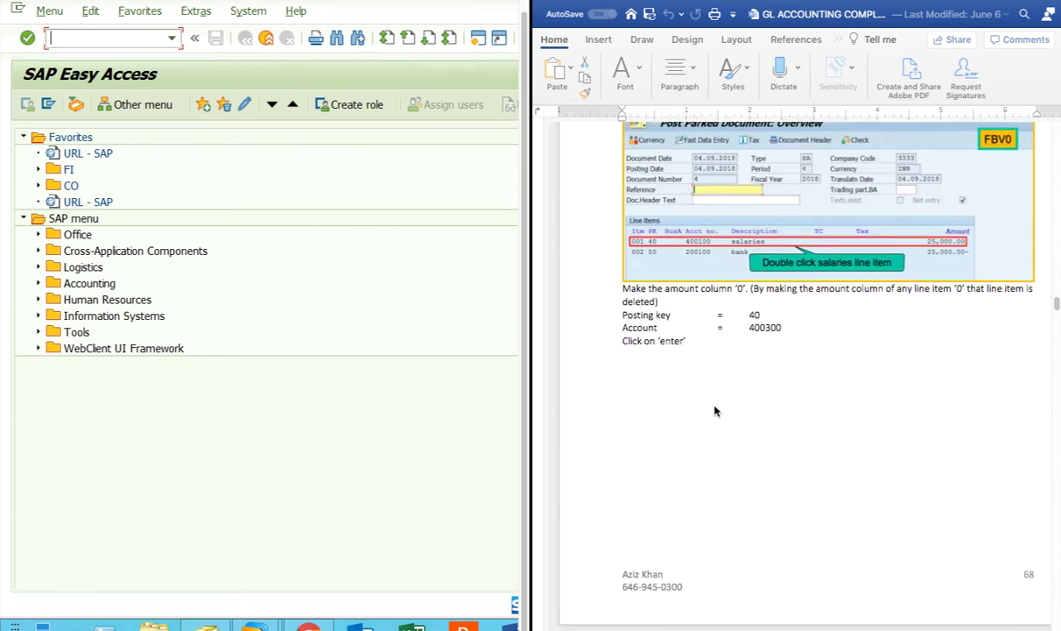
scroll(716, 410, down, 15)
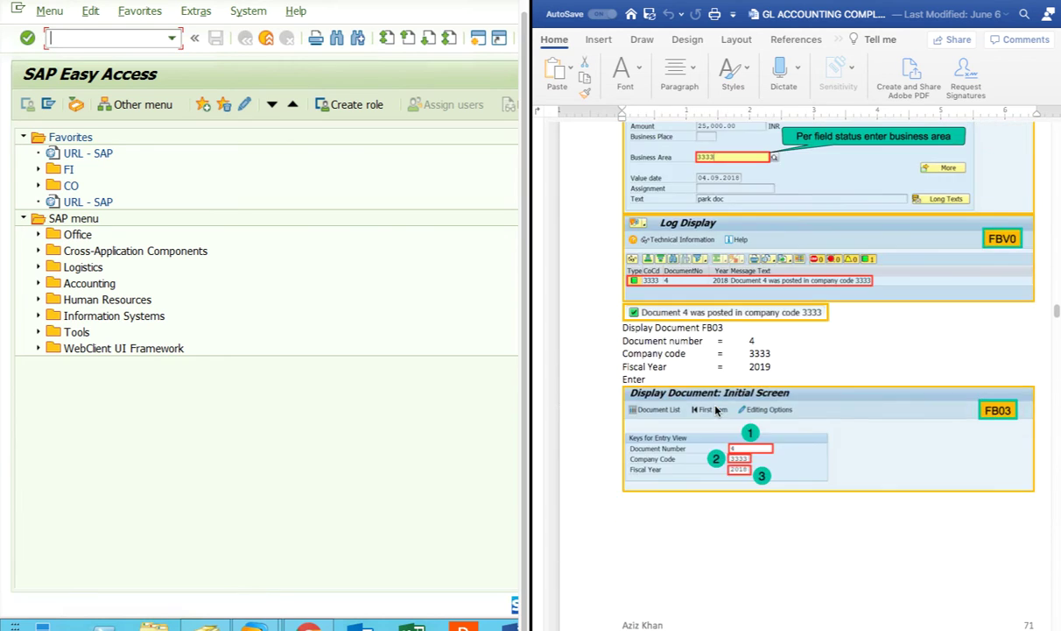
scroll(716, 411, up, 4)
scroll(715, 410, down, 7)
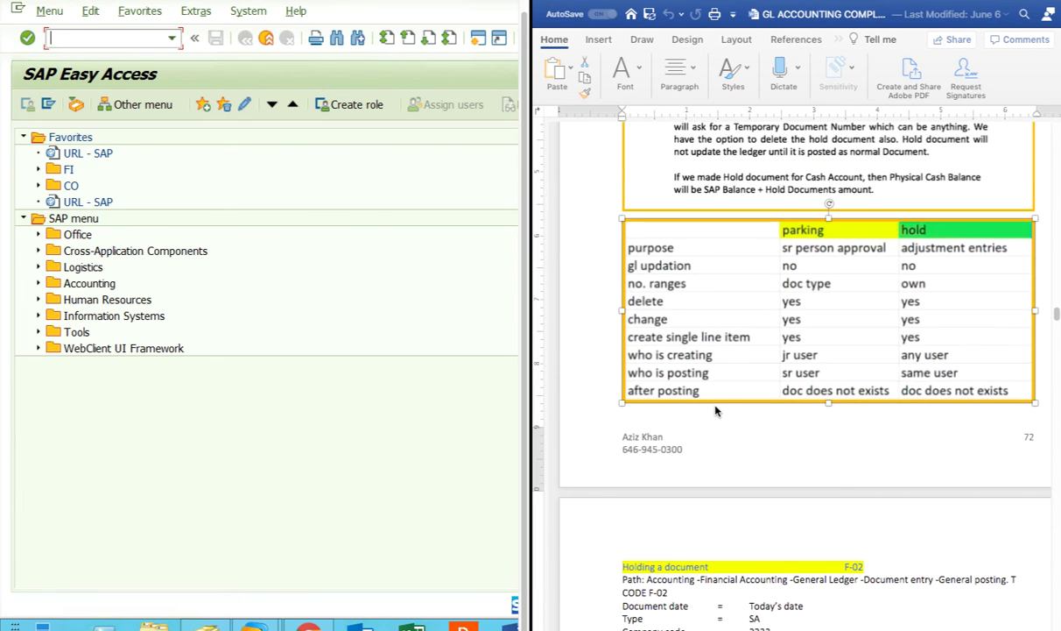
scroll(715, 411, down, 3)
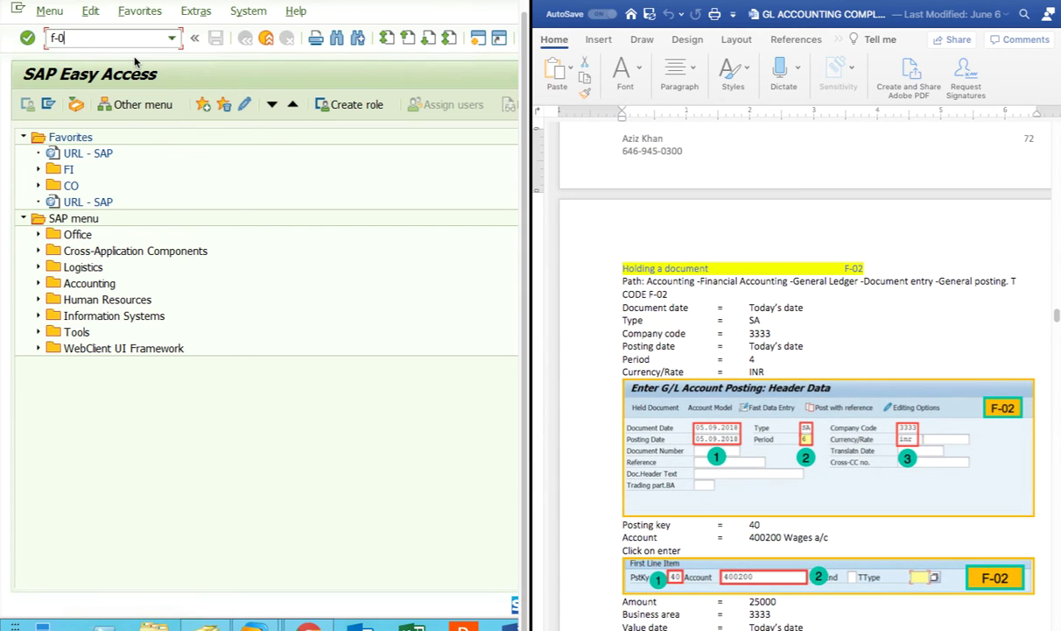
Step: Start an F-02 posting with document date 06/20/2020 and a first line item with posting key 40 and account 400300
text(f-02)
key(Return)
click(144, 137)
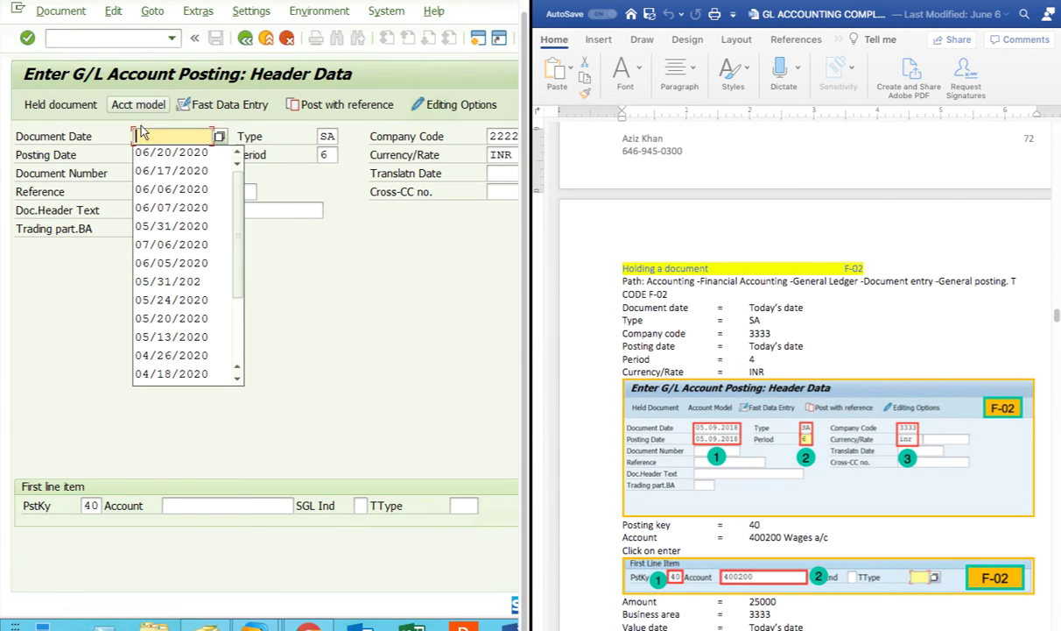
click(166, 154)
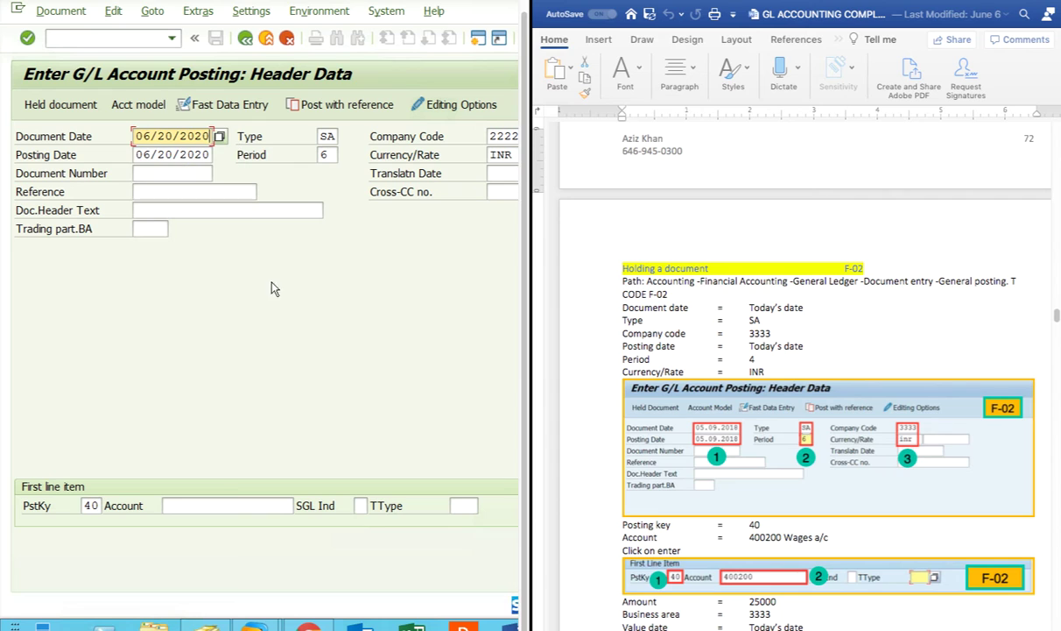
click(218, 504)
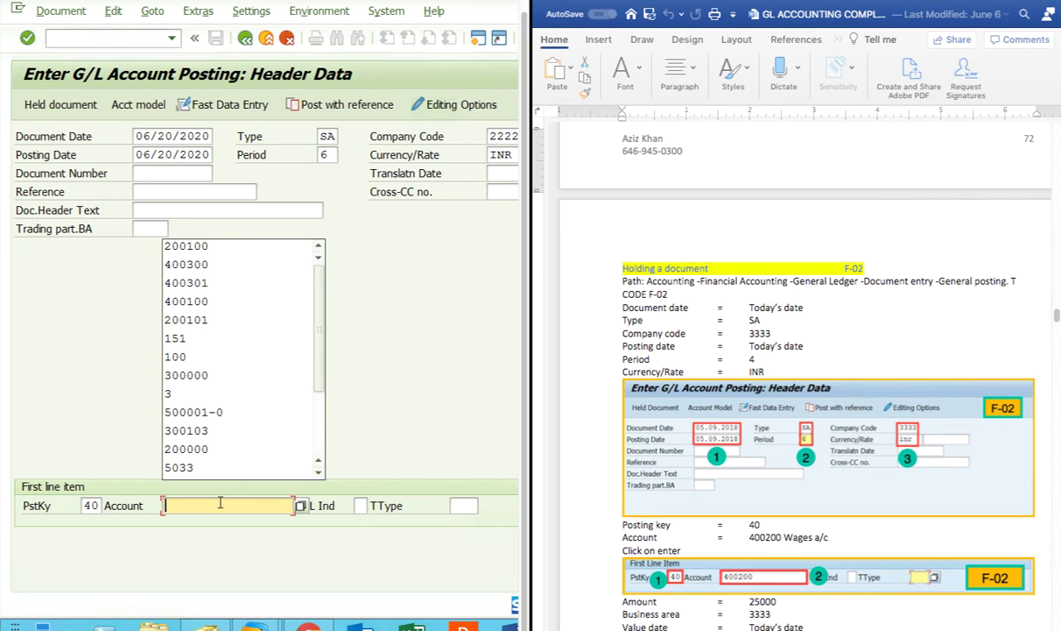
click(218, 265)
key(Return)
Step: Set the Rent a/c debit item's amount to 15000 INR and its business area to 2222
click(183, 211)
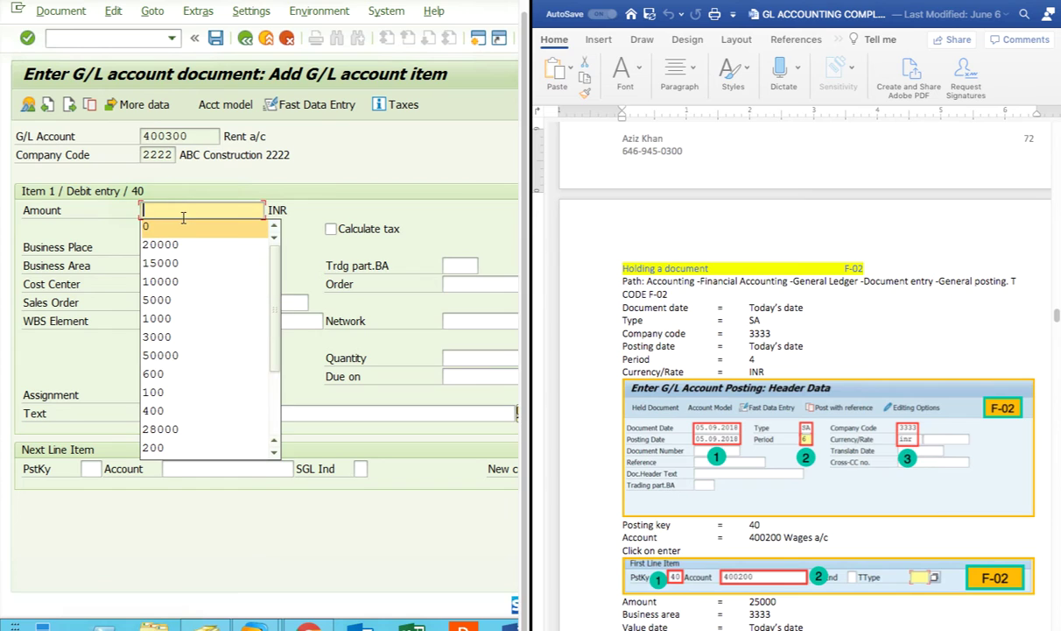
click(163, 263)
click(159, 265)
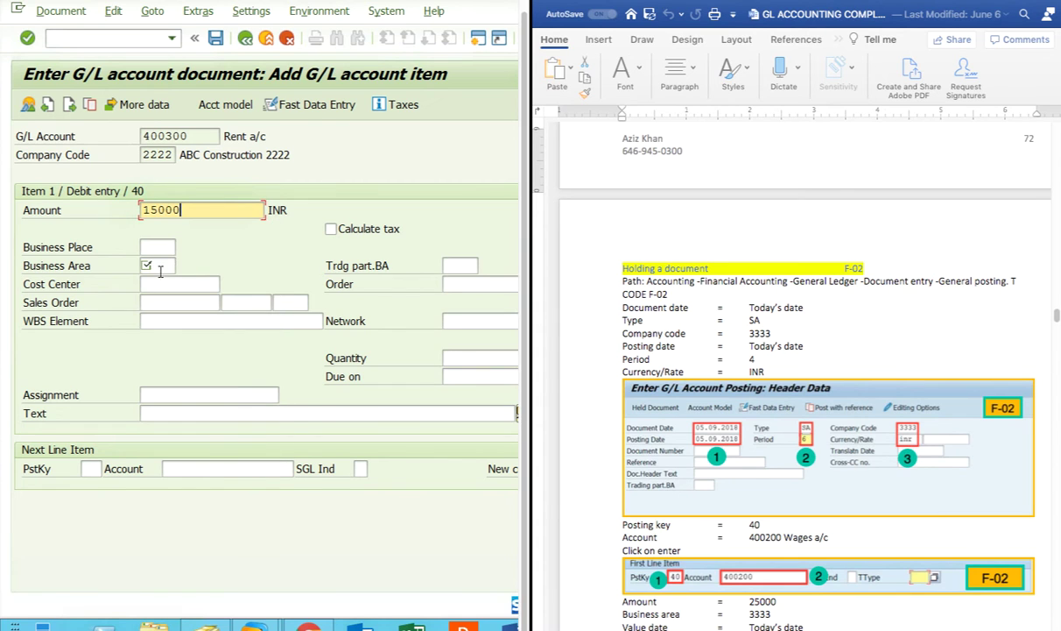
click(160, 281)
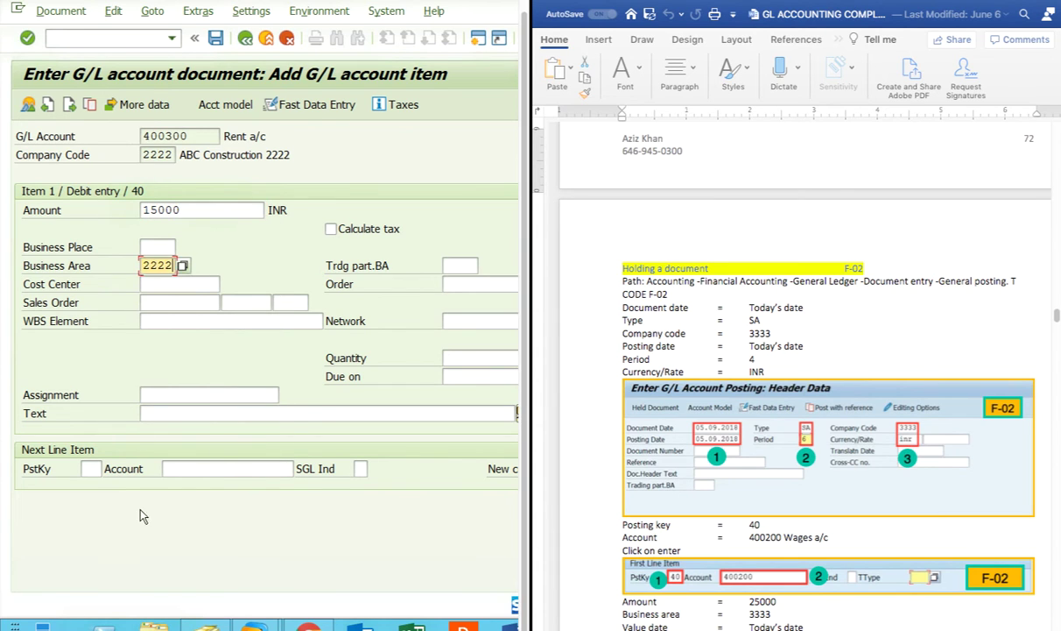
Step: Add the next line item with posting key 50 and account 200100 Bank a/c
click(91, 469)
click(93, 303)
click(216, 473)
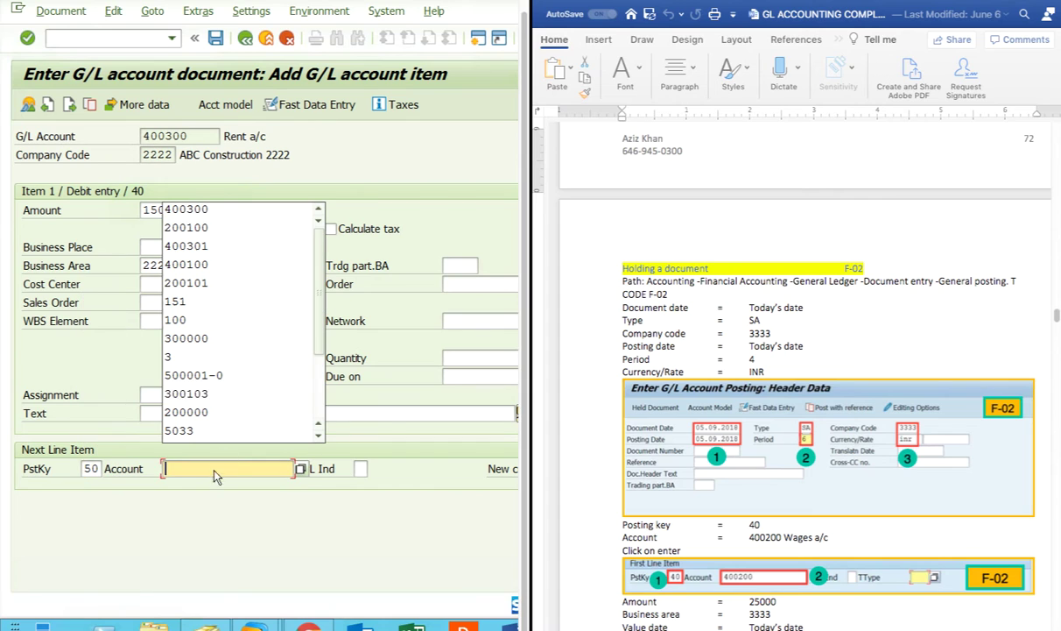
click(207, 227)
key(Return)
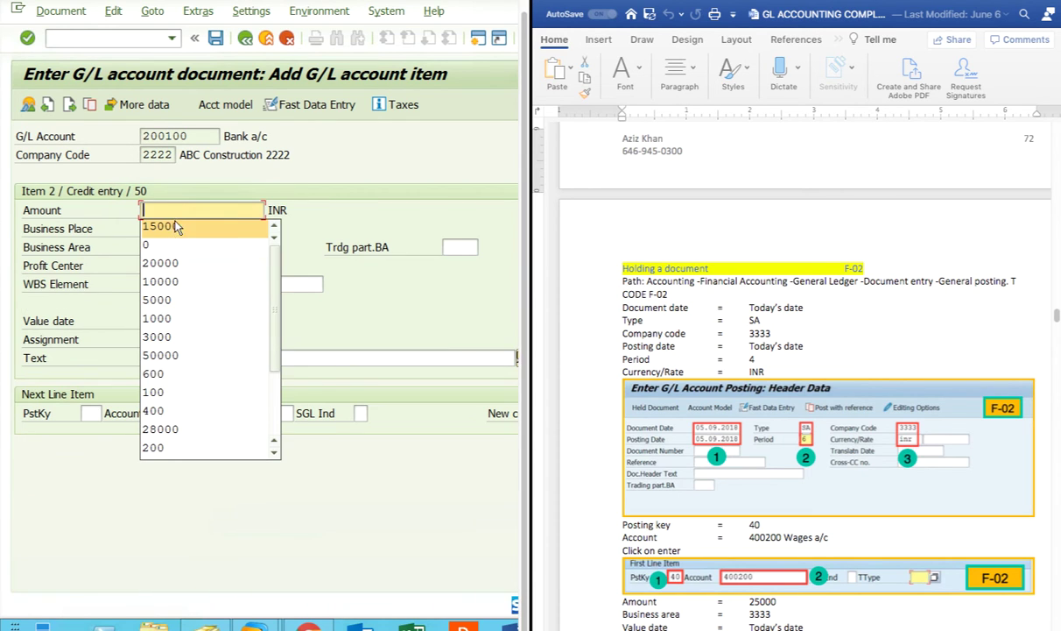
Step: Fill in the Bank a/c credit item with amount 15000, business area 2222, text Expense and value date 06/20/2020
click(166, 230)
click(165, 247)
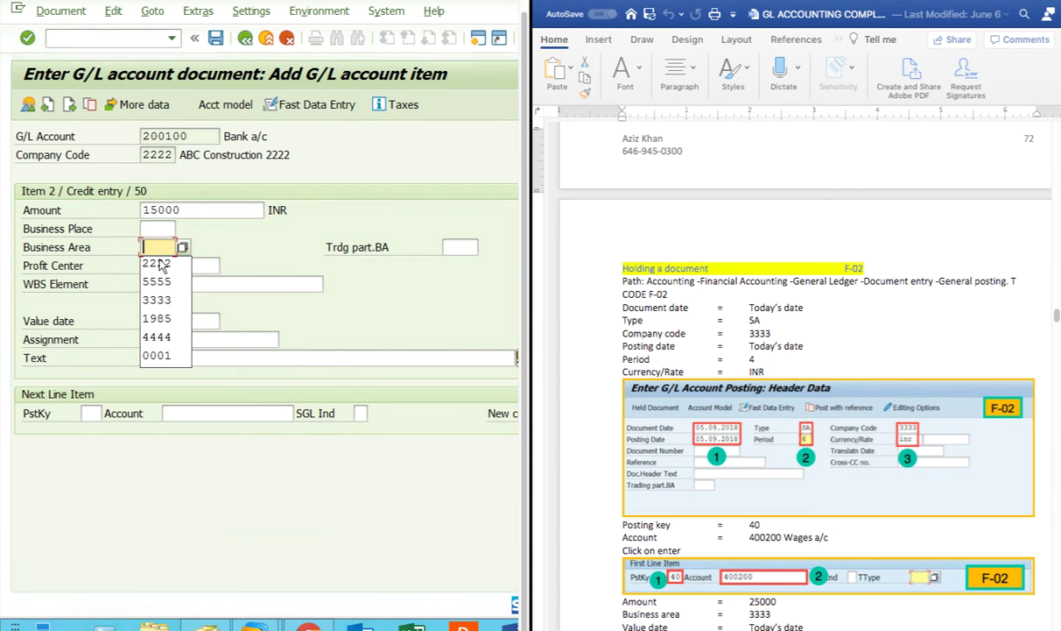
click(158, 260)
click(175, 359)
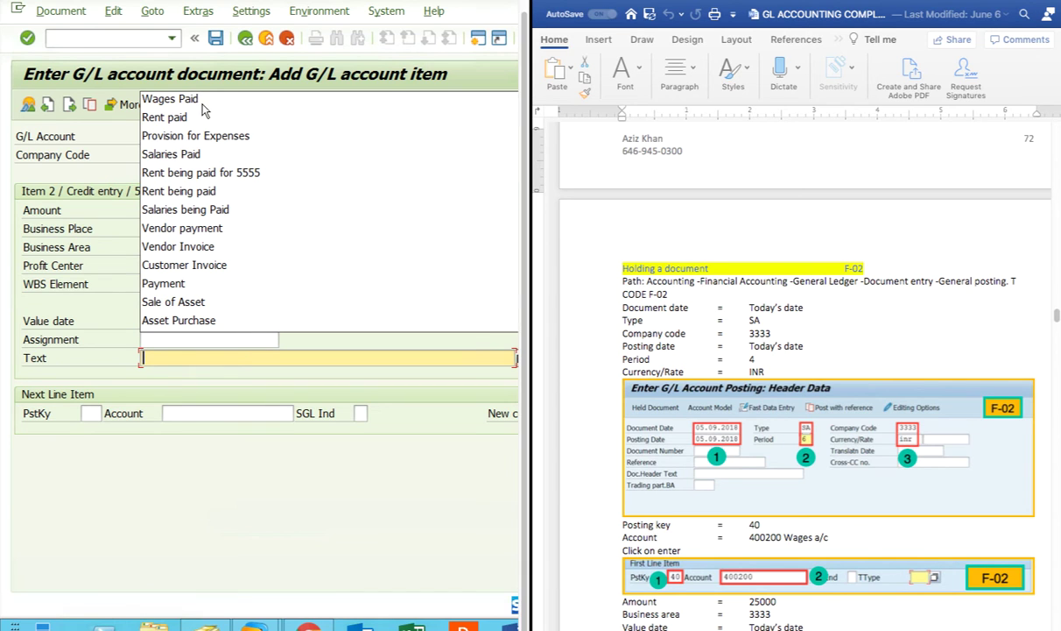
click(323, 417)
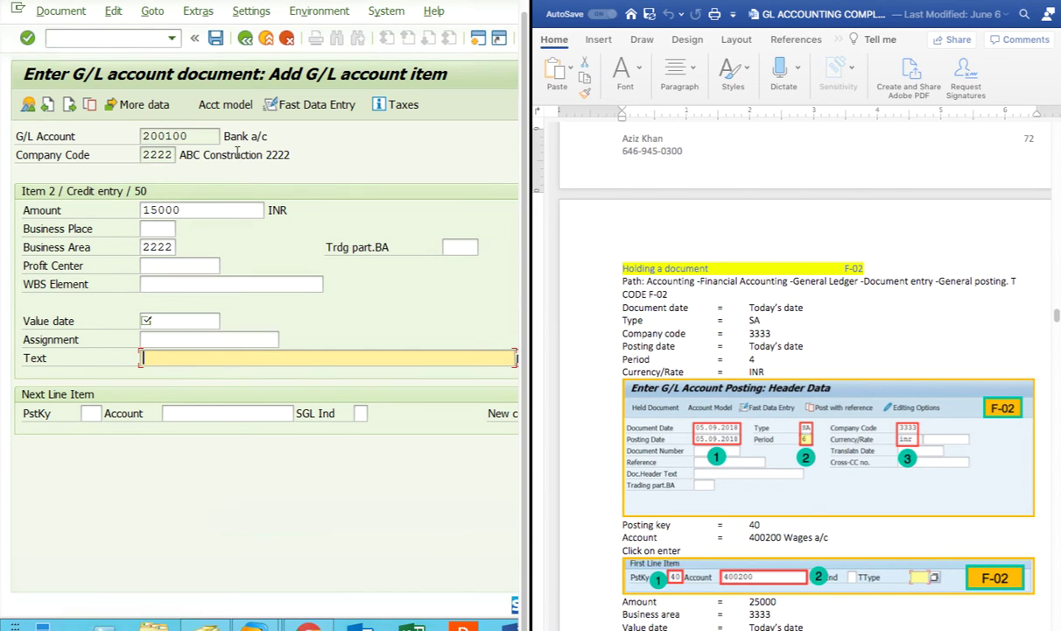
click(160, 358)
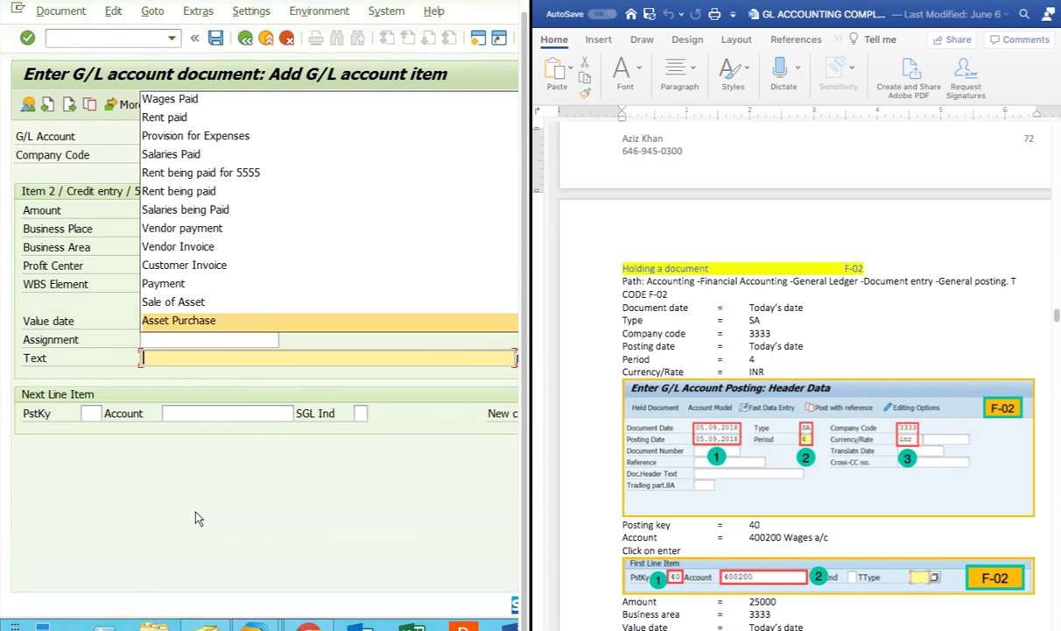
click(187, 458)
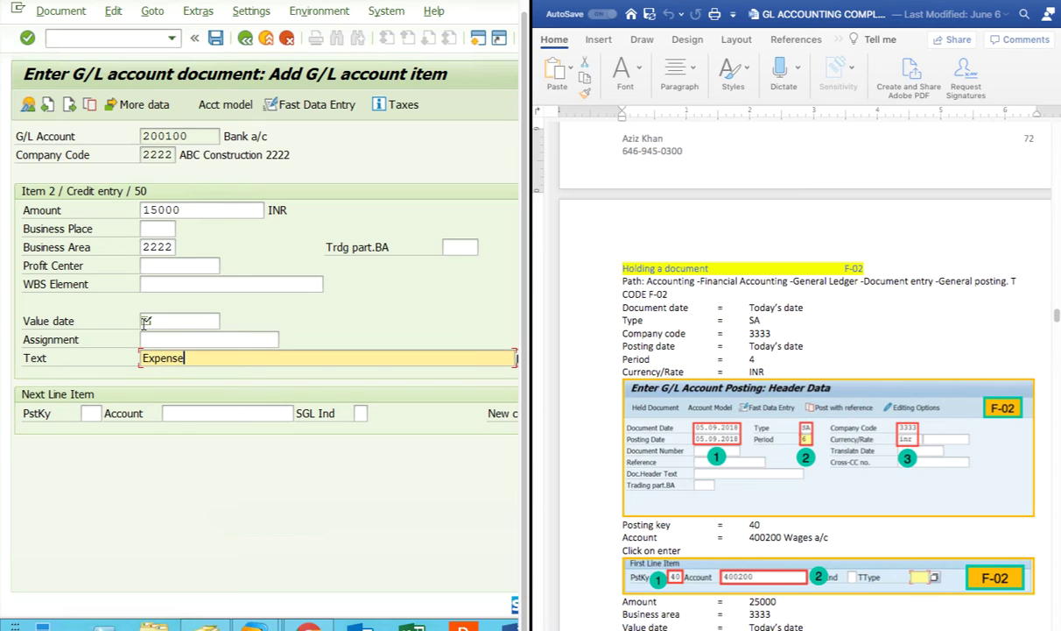
text(Expense)
click(154, 320)
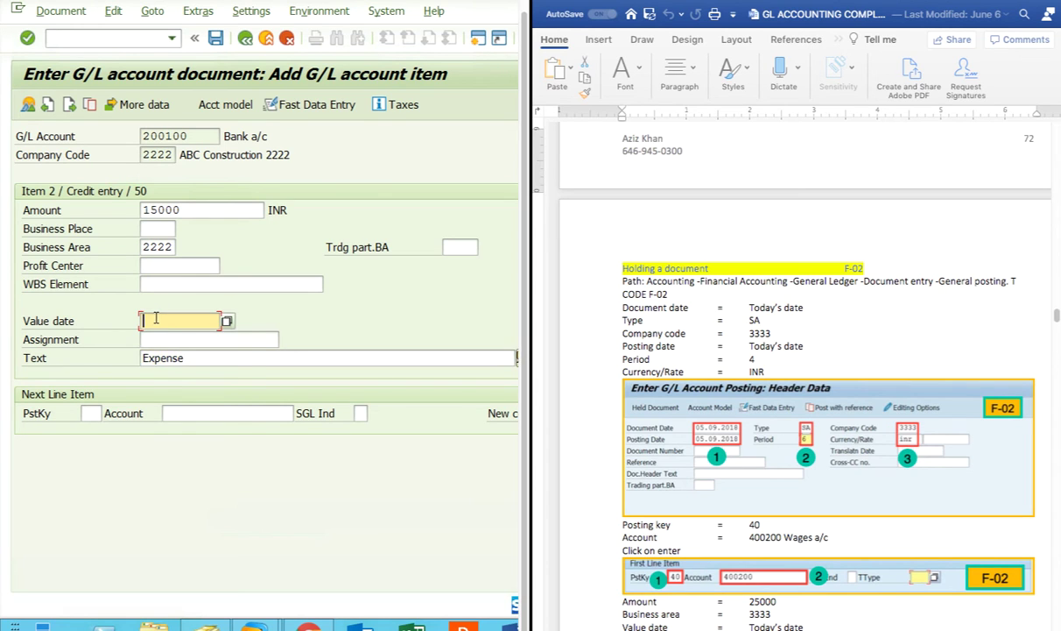
click(160, 337)
click(61, 13)
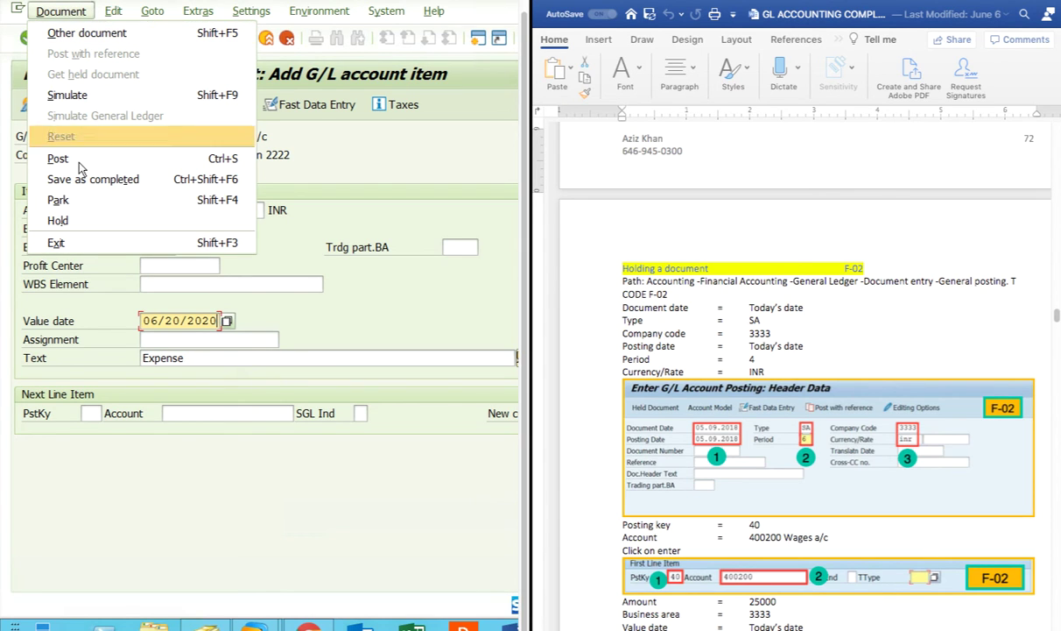
click(85, 219)
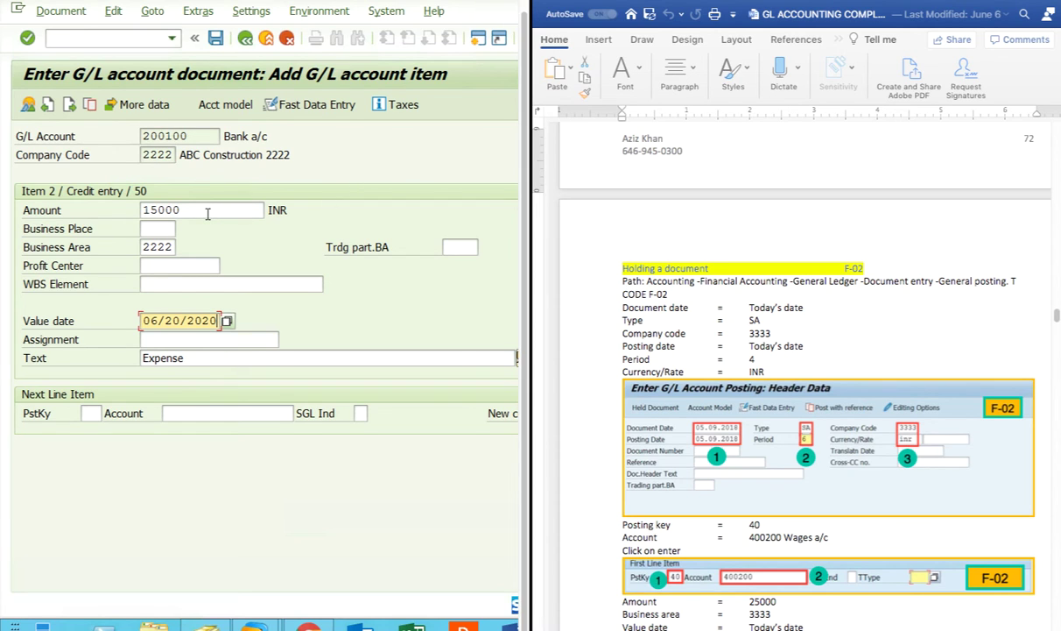
click(54, 12)
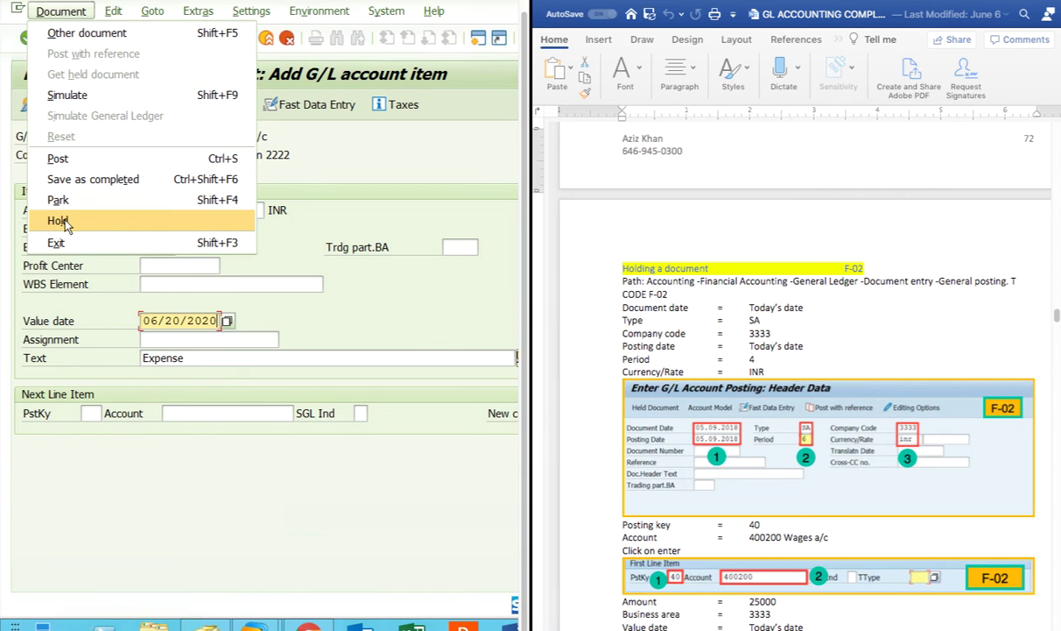
click(101, 220)
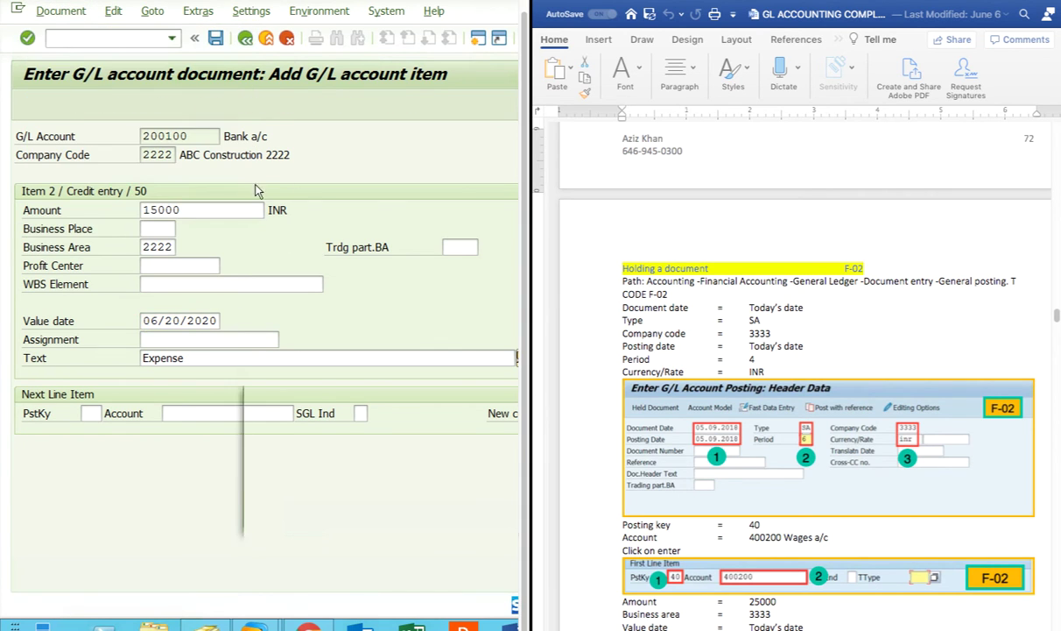
drag(380, 398, 199, 119)
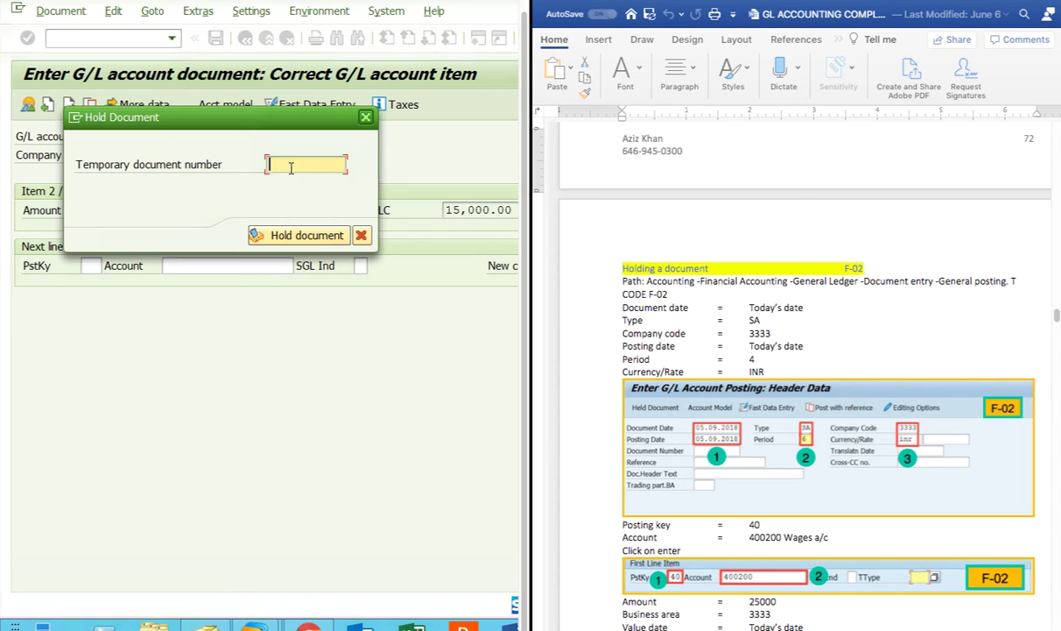
text(Aziz)
key(BackSpace)
key(BackSpace)
key(BackSpace)
key(BackSpace)
text(1234567890)
click(267, 232)
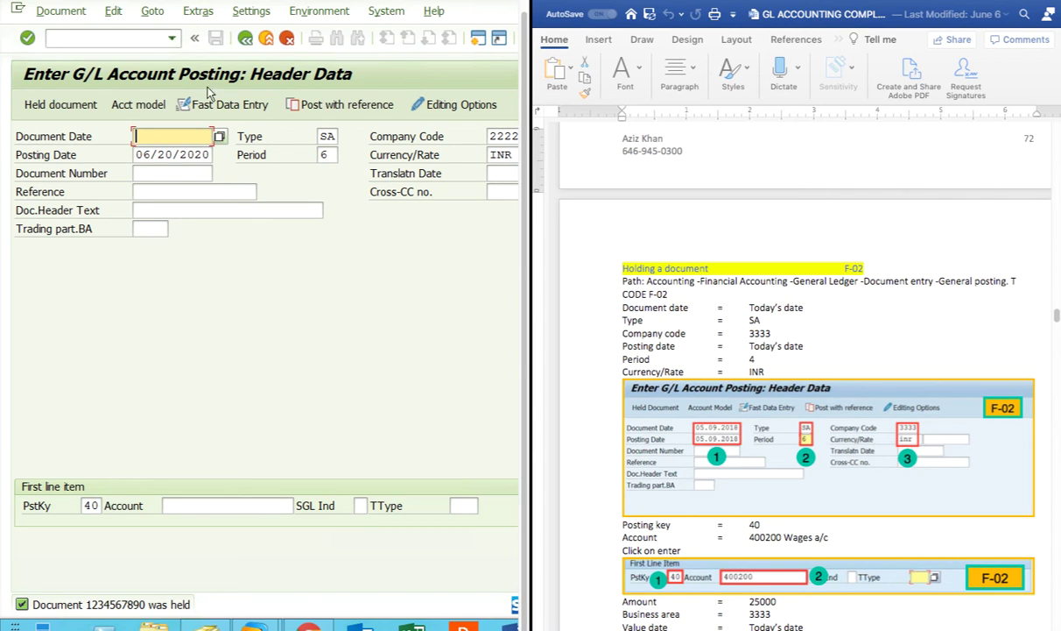
Step: Leave the current posting transaction and reopen F-02 from the SAP Easy Access screen
click(49, 38)
click(48, 56)
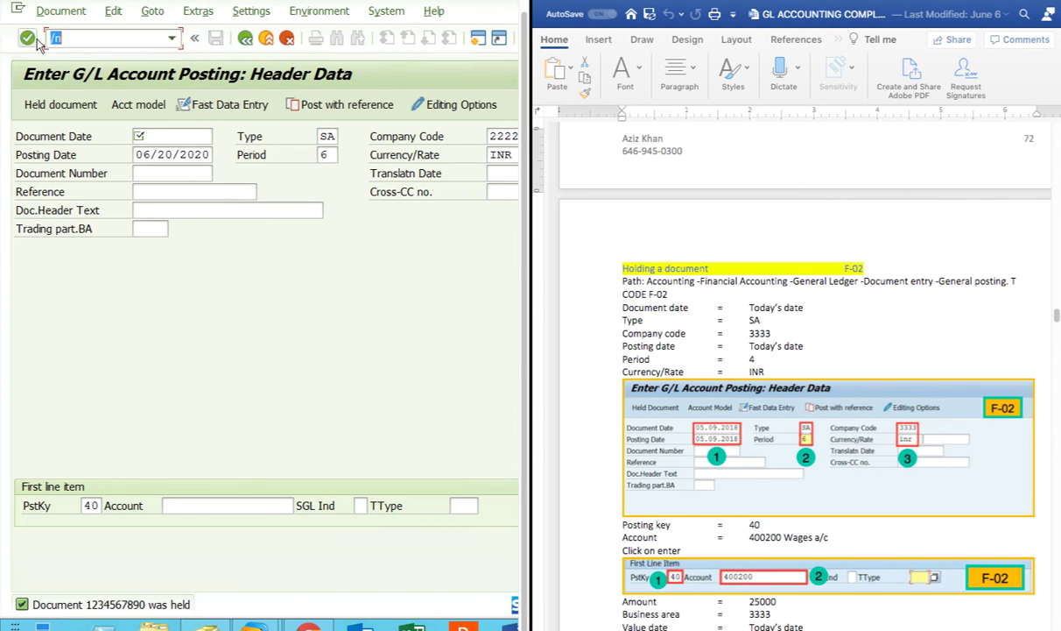
key(Return)
scroll(716, 431, down, 2)
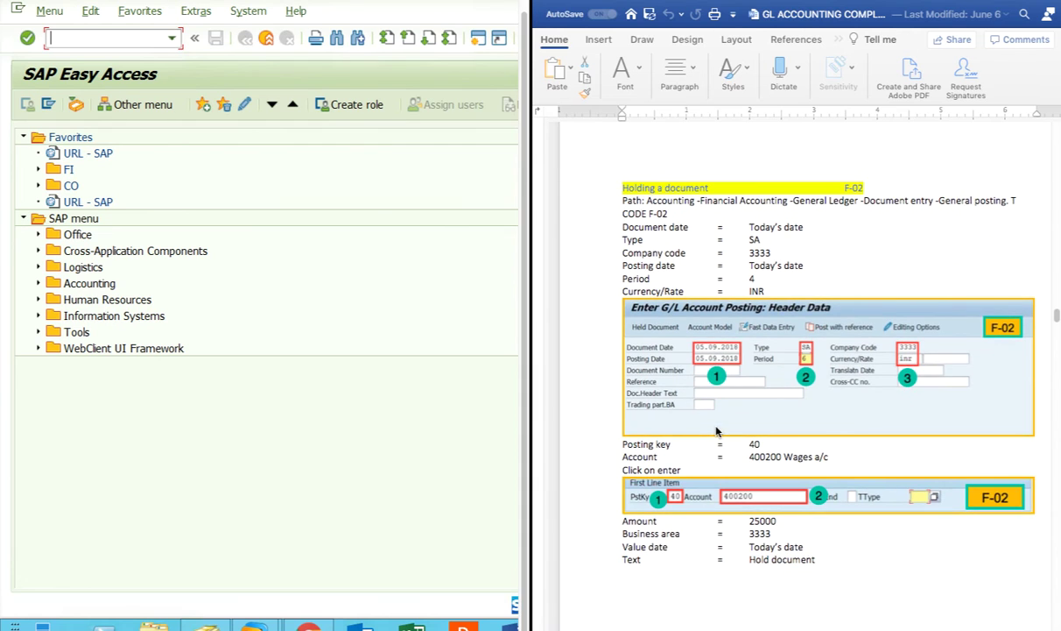
scroll(715, 431, down, 4)
scroll(719, 433, down, 4)
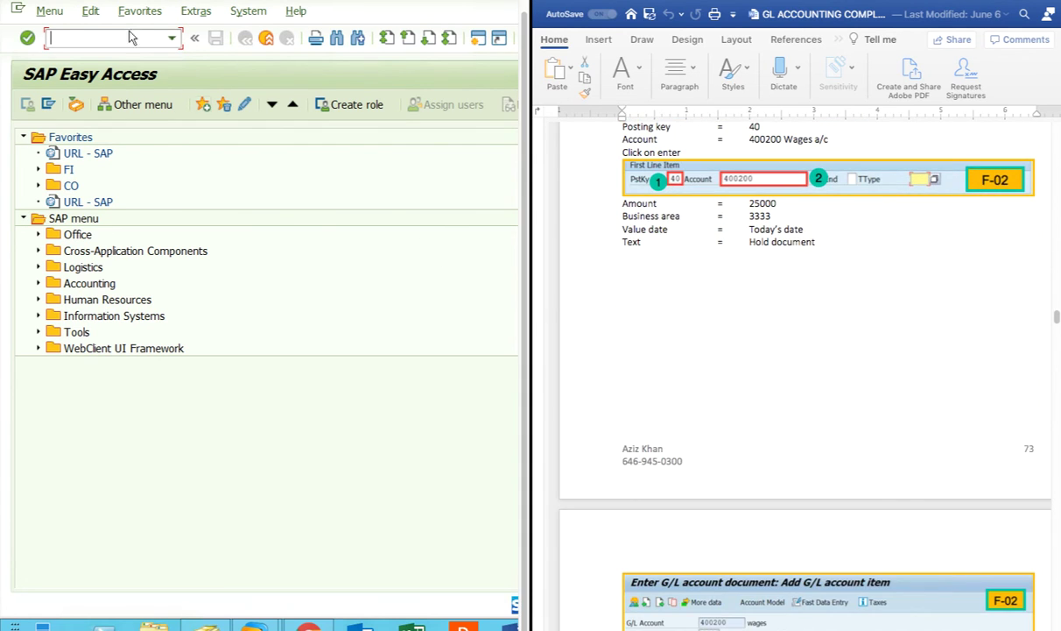
click(172, 42)
click(41, 58)
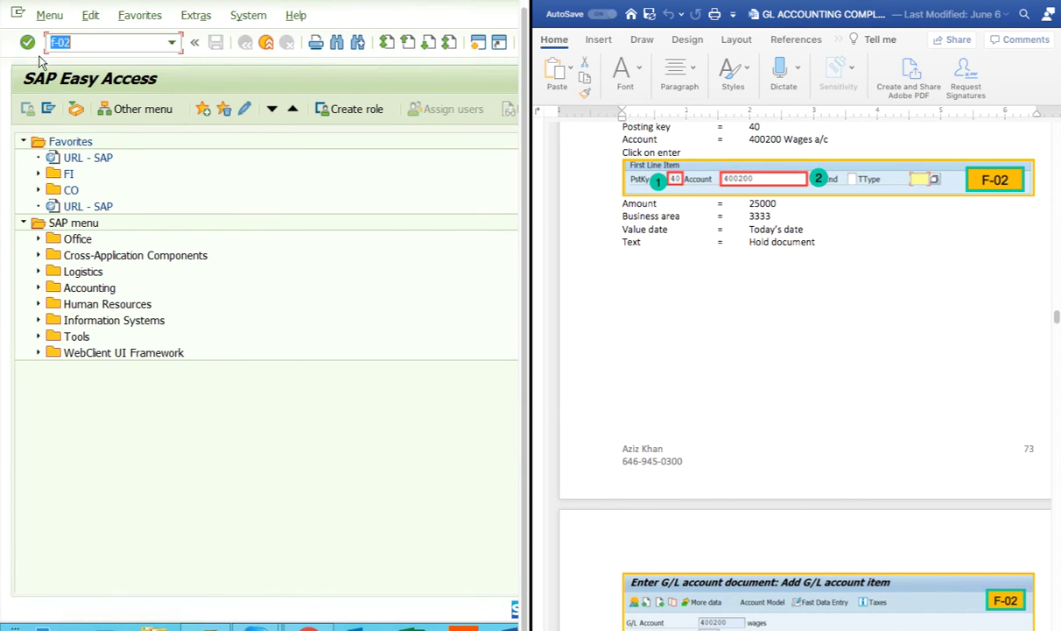
click(27, 41)
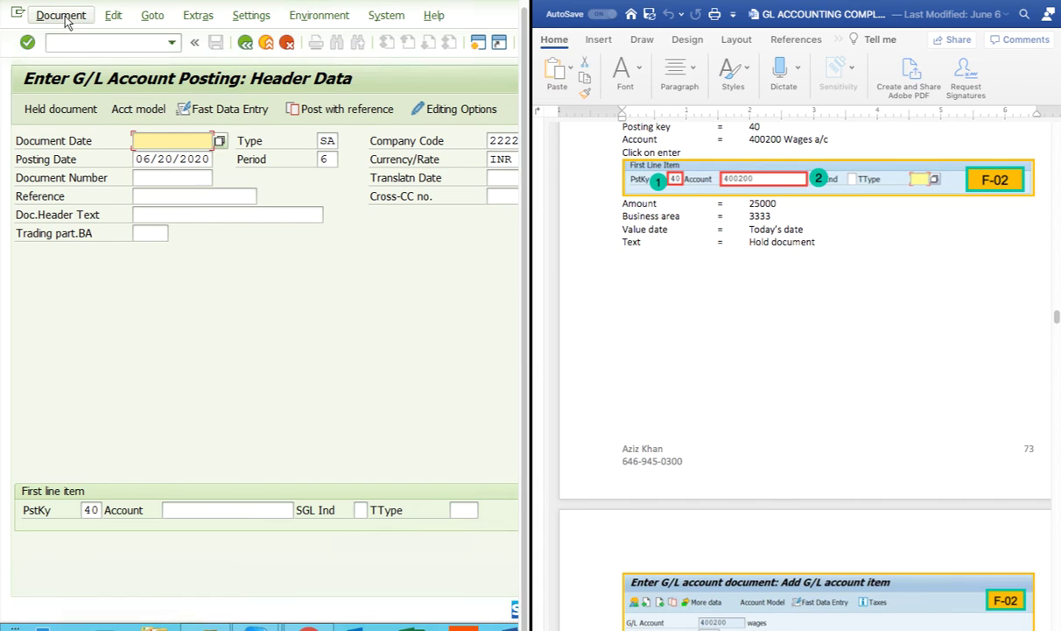
click(62, 109)
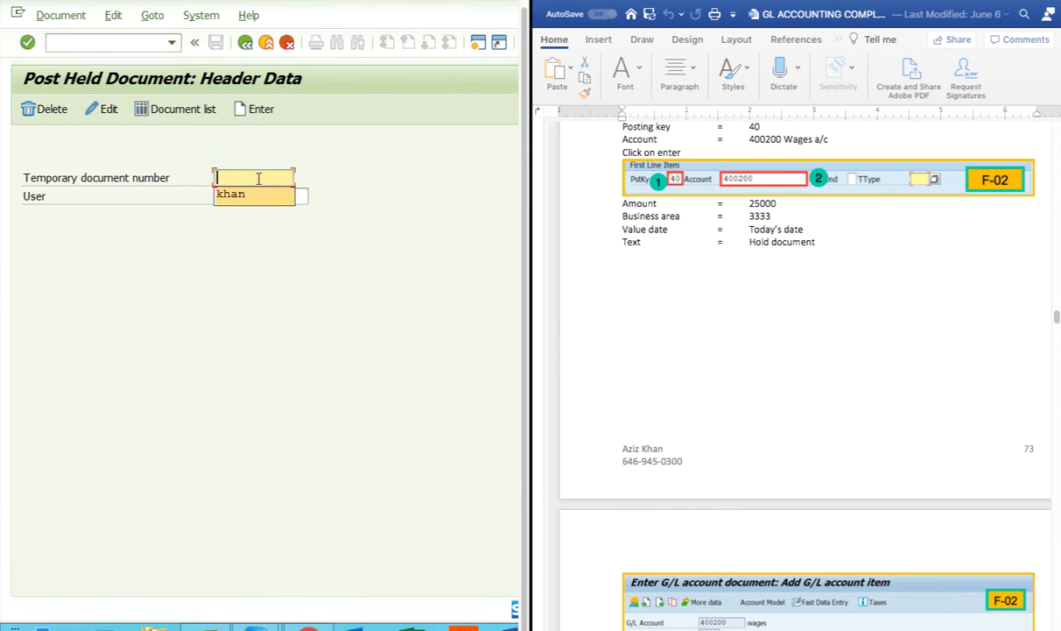
text(123)
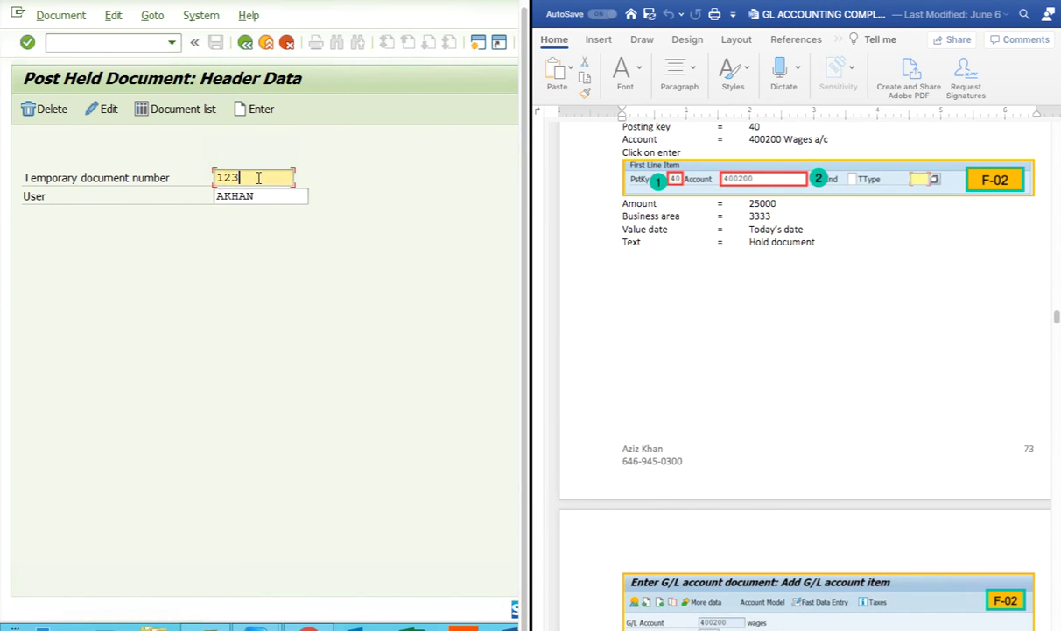
text(4567890)
key(Return)
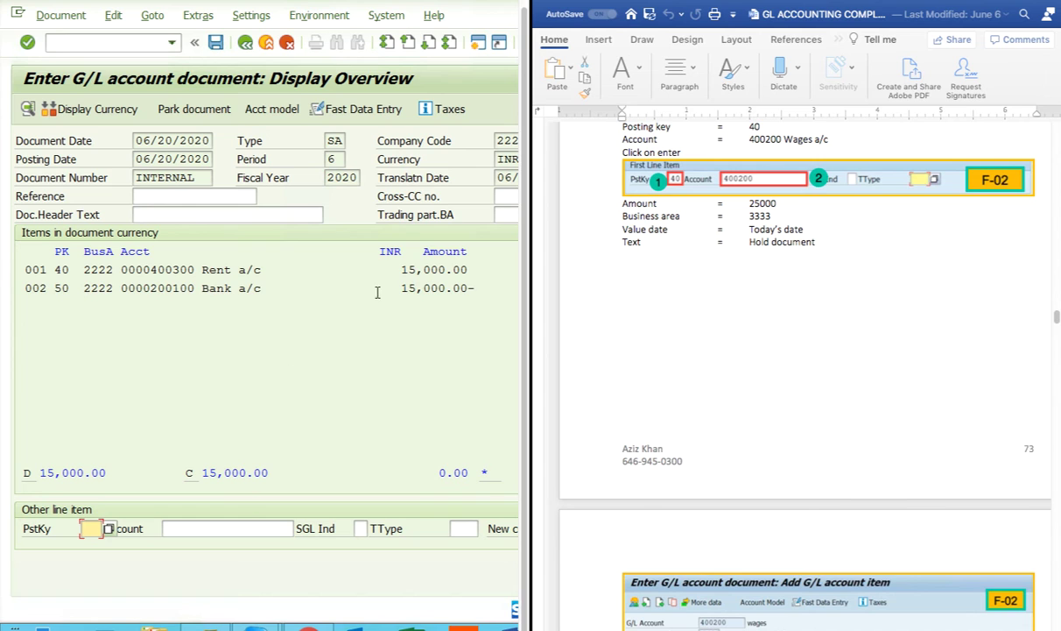
Step: Set the Rent a/c debit item's amount to 18000 INR and return to the document overview
double_click(408, 270)
click(222, 216)
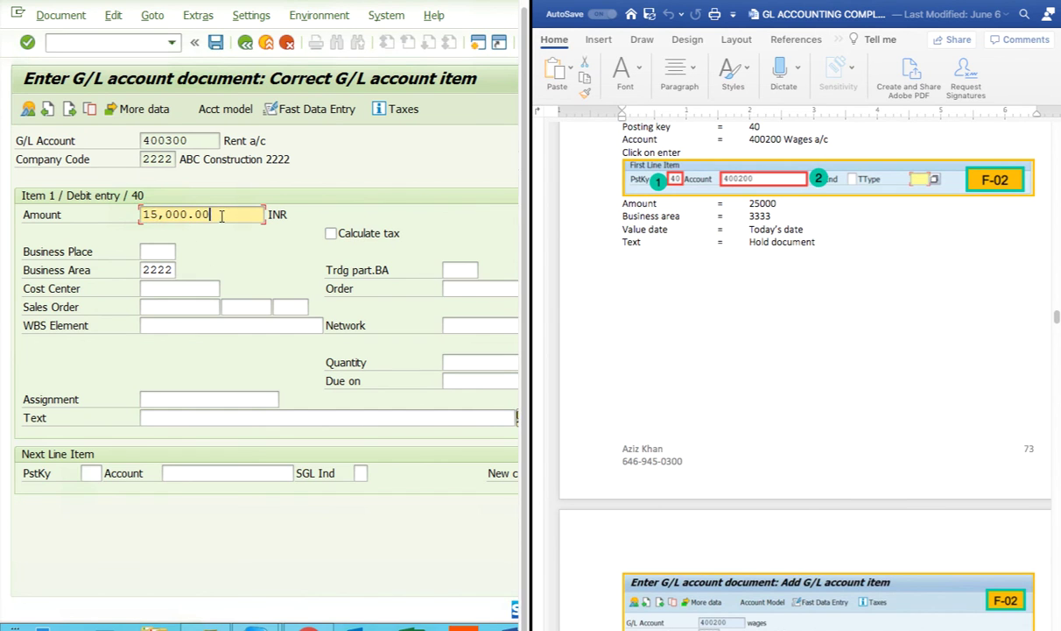
key(BackSpace)
key(BackSpace)
key(BackSpace)
key(BackSpace)
key(BackSpace)
key(BackSpace)
key(BackSpace)
key(BackSpace)
key(BackSpace)
text(18000)
click(28, 109)
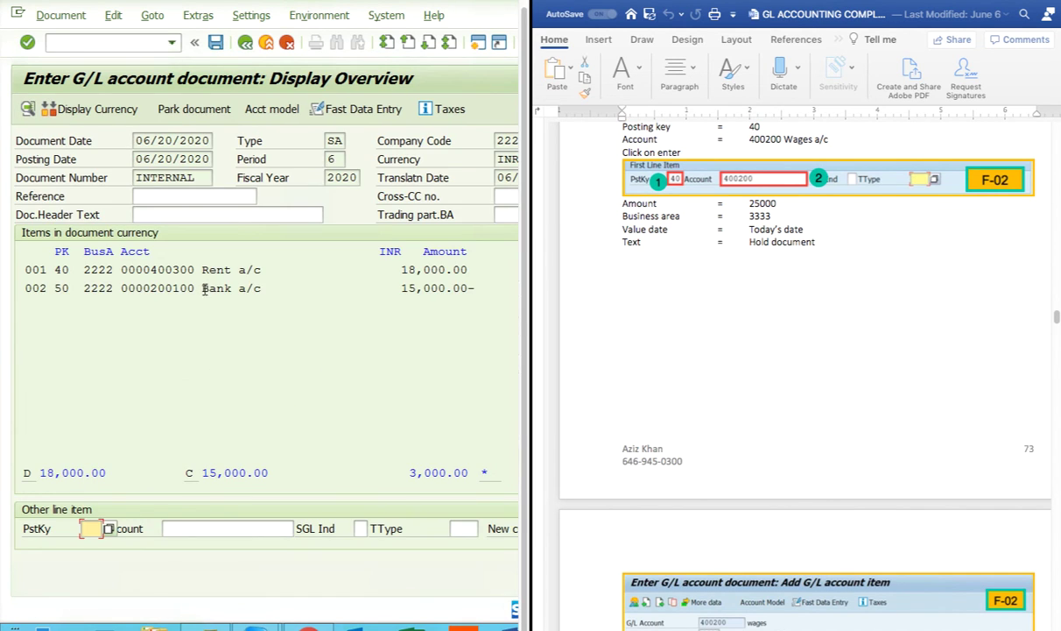
Step: Set the Bank a/c credit item's amount to 18000 INR and post the document
double_click(393, 284)
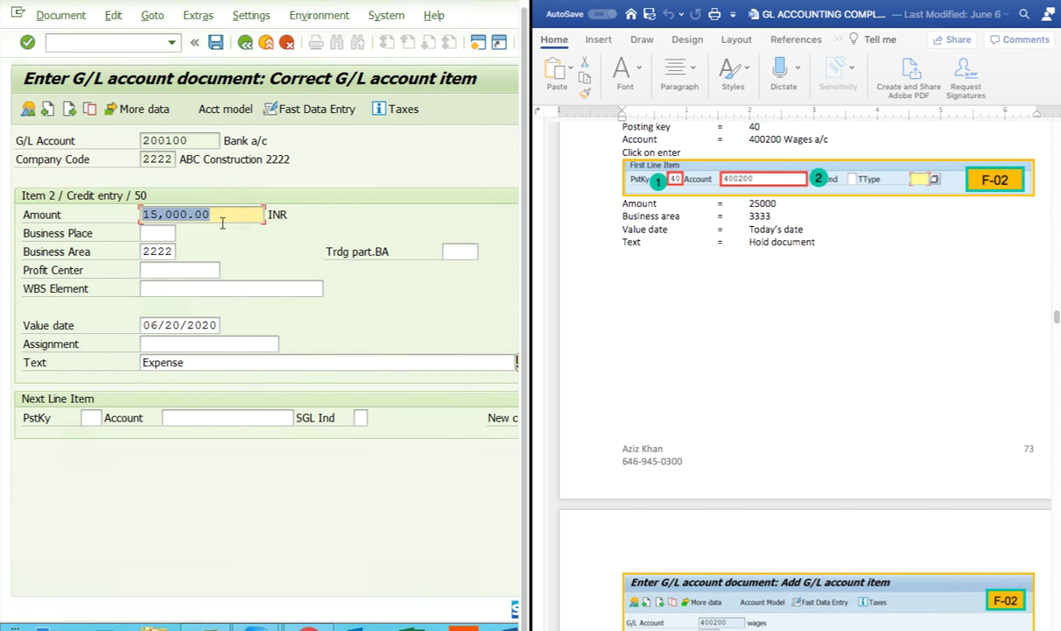
text(18000)
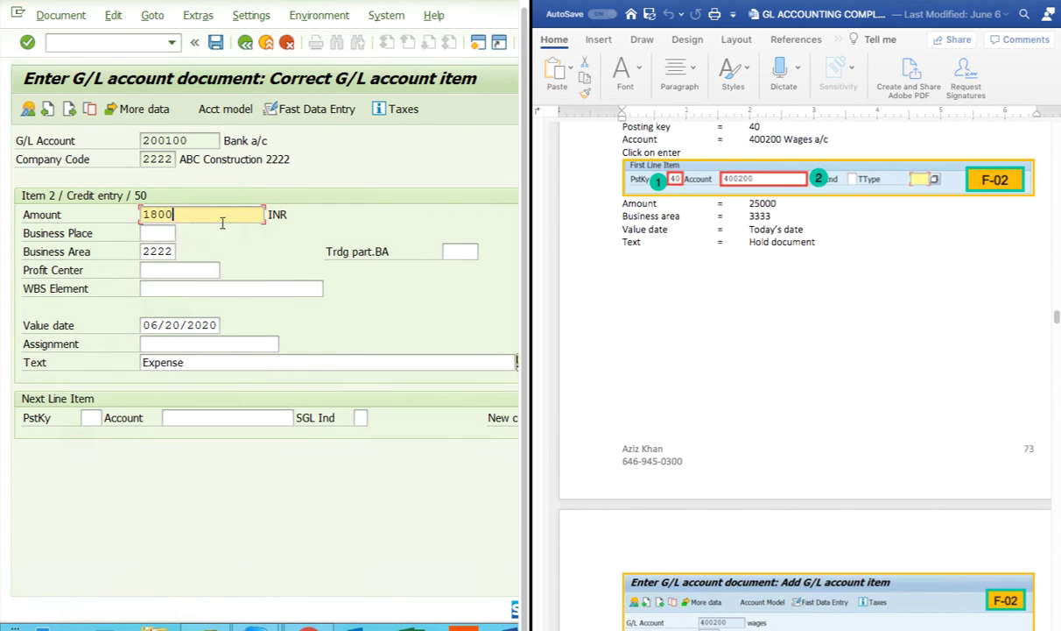
click(217, 43)
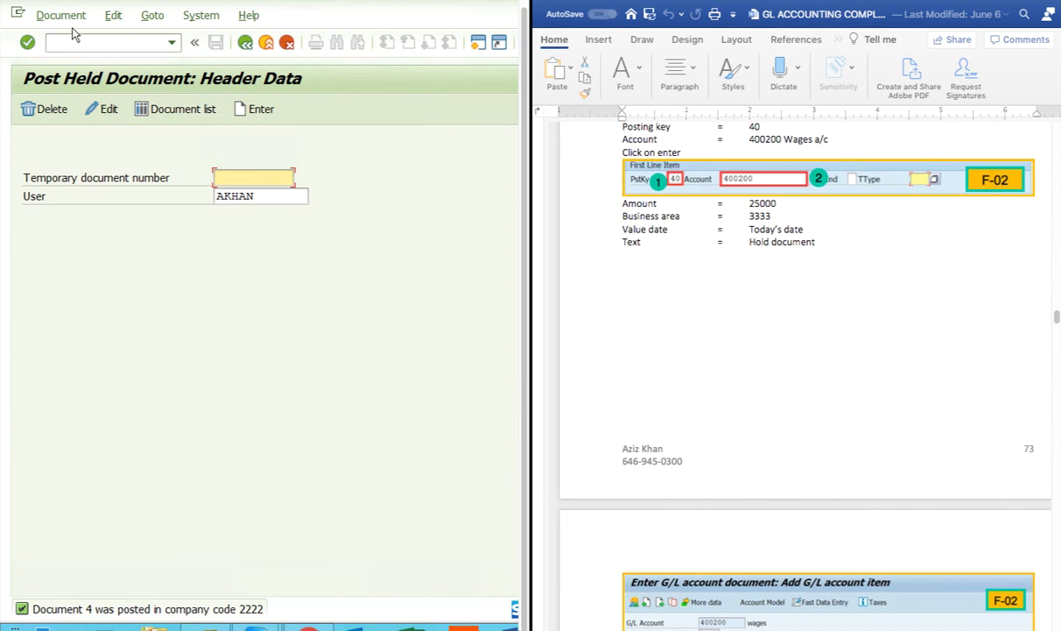
Step: Display document 4 of company code 2222 with transaction FB03 and check the Rent a/c line item
click(172, 42)
click(55, 72)
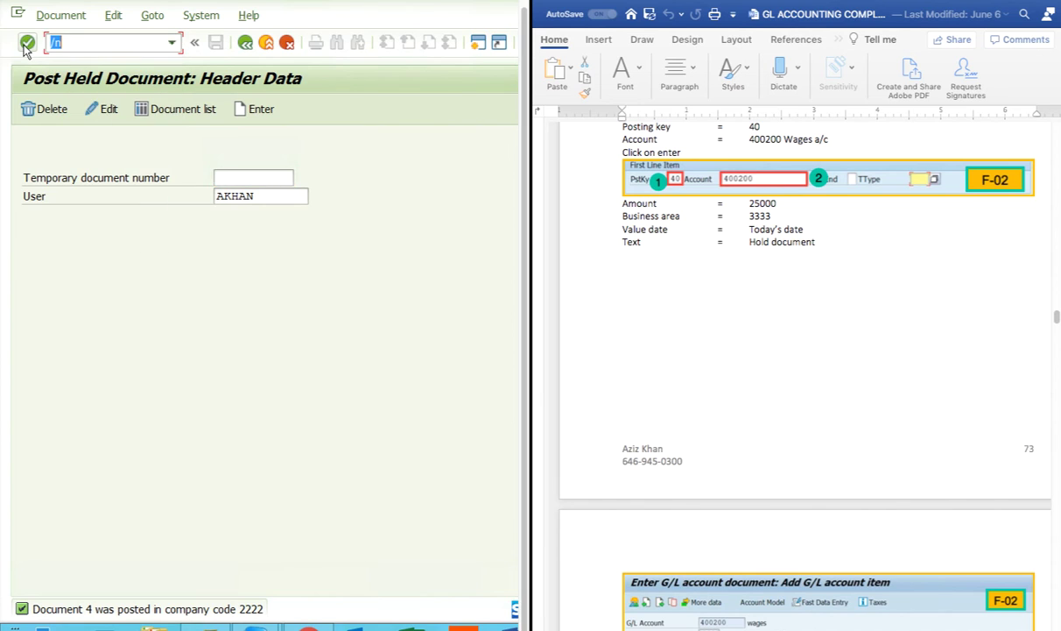
click(27, 43)
text(fb04)
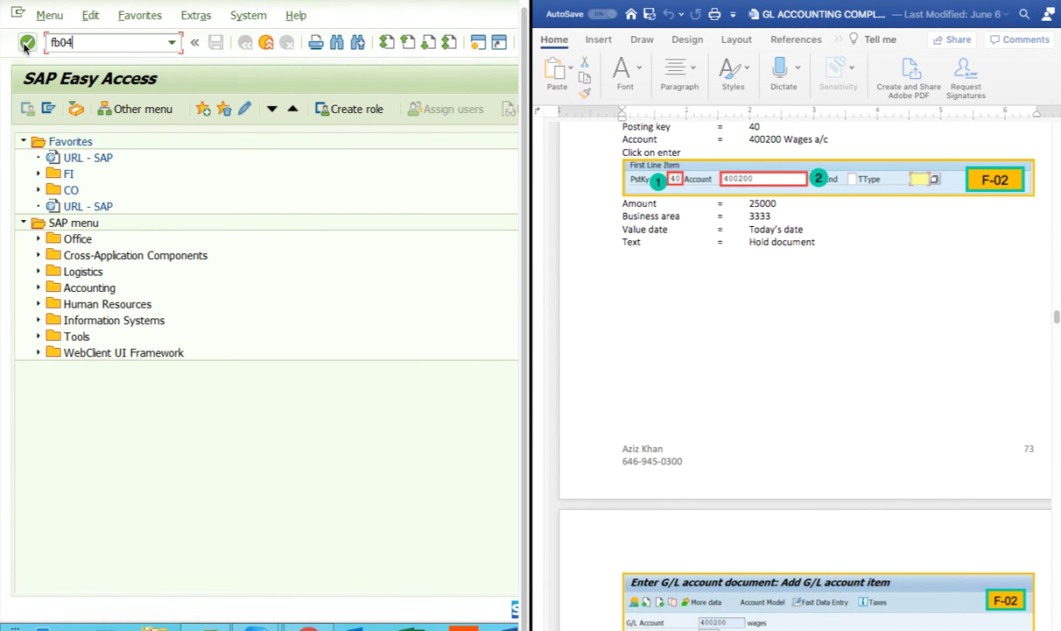
key(BackSpace)
text(3)
click(27, 43)
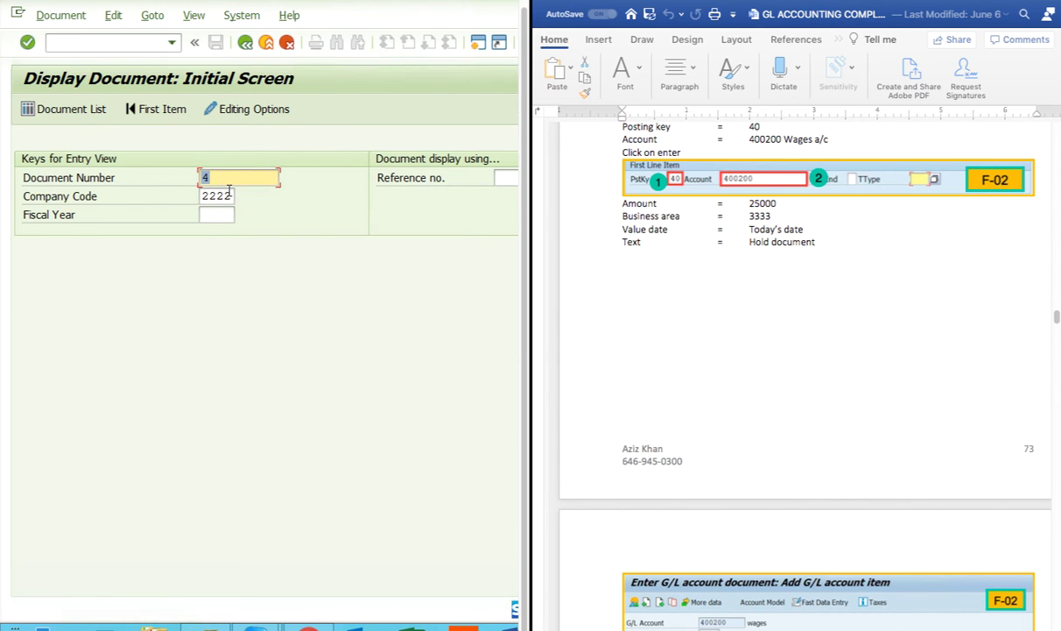
key(Return)
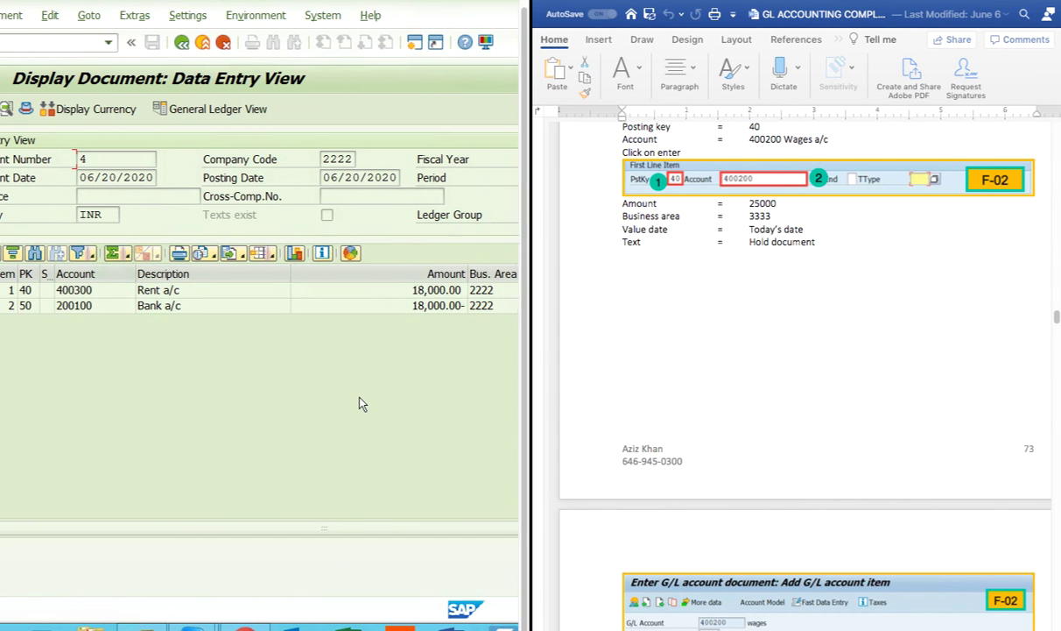
click(454, 296)
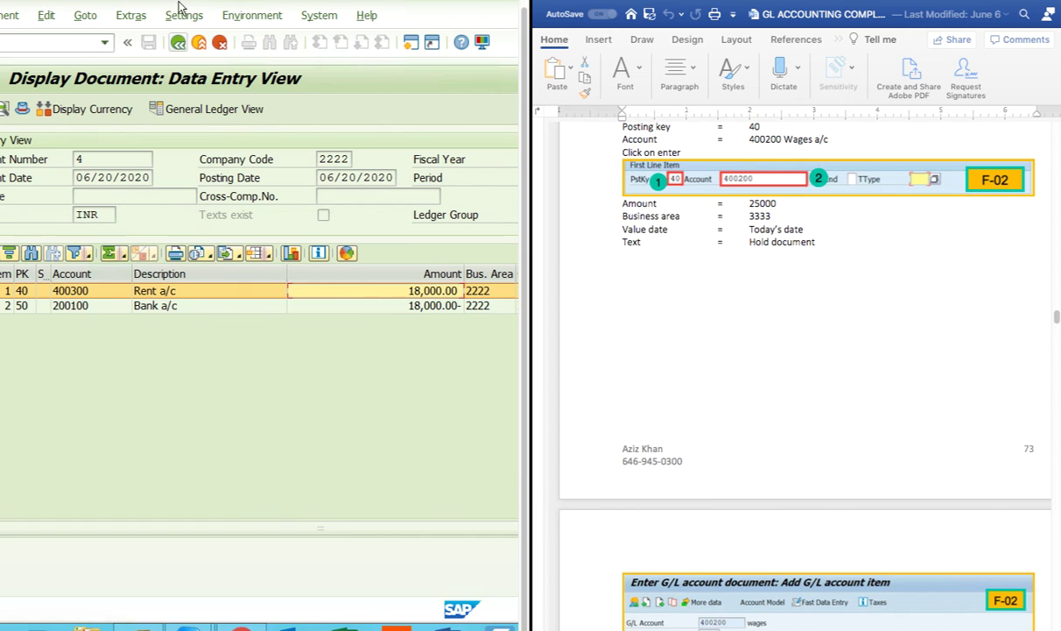
Step: Display the balances of G/L account 400200 for company code 2222 and fiscal year 2020 with transaction FS10N
click(104, 42)
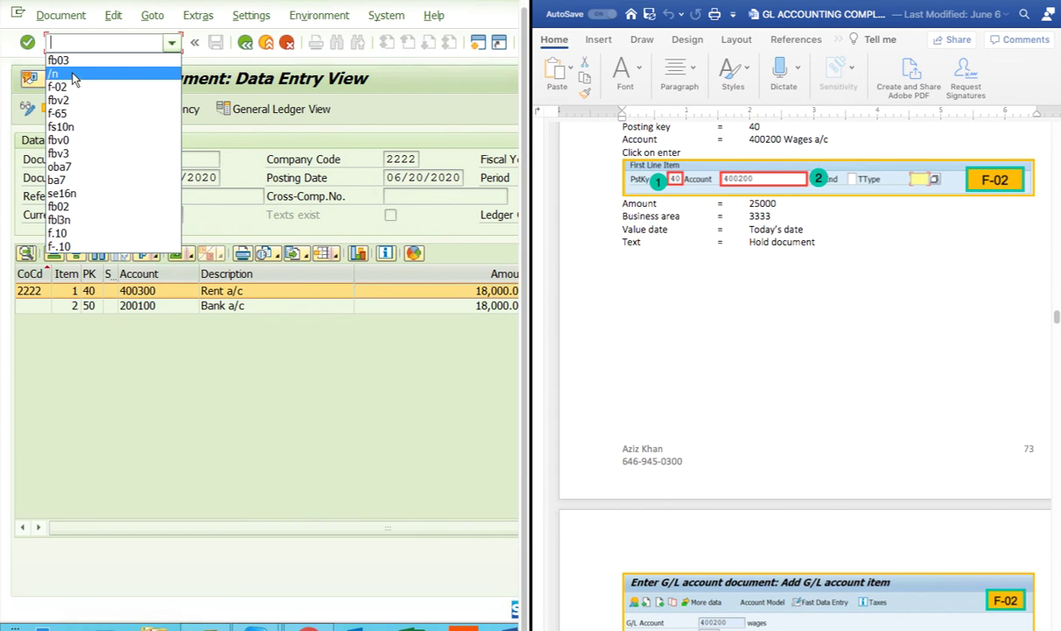
click(69, 78)
click(28, 42)
text(fs)
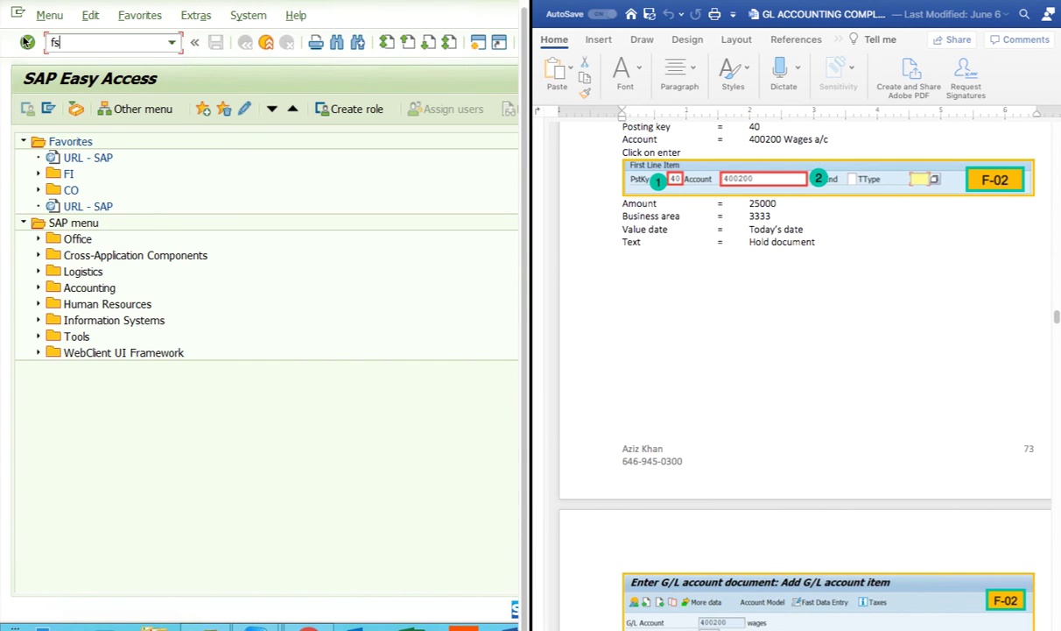
text(1)
key(BackSpace)
key(BackSpace)
key(BackSpace)
key(BackSpace)
key(BackSpace)
text(1)
key(BackSpace)
key(BackSpace)
key(BackSpace)
key(BackSpace)
text(fs10n)
click(27, 42)
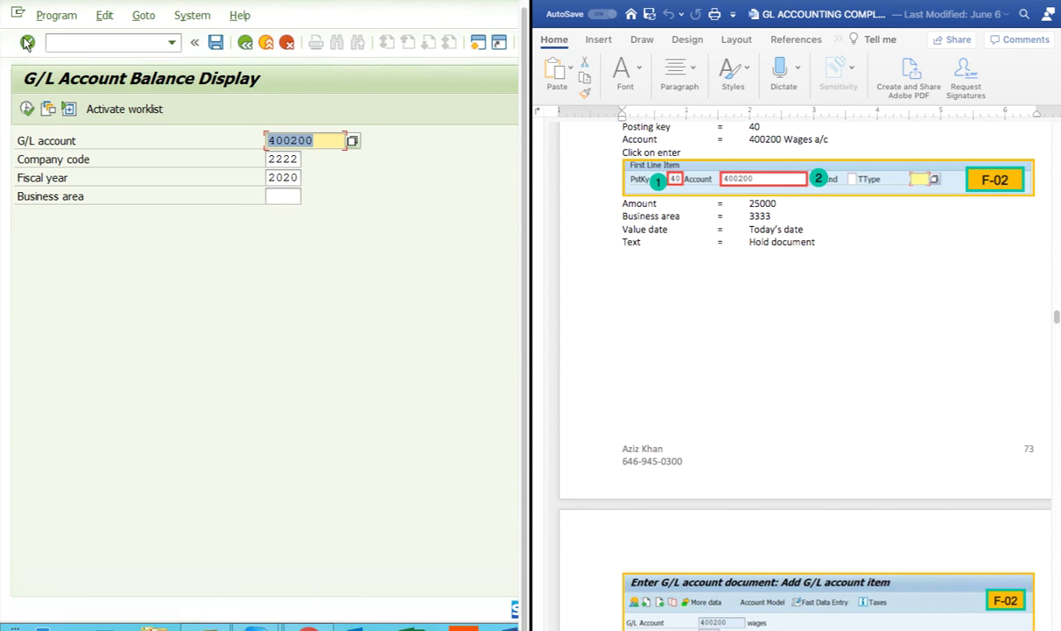
click(28, 109)
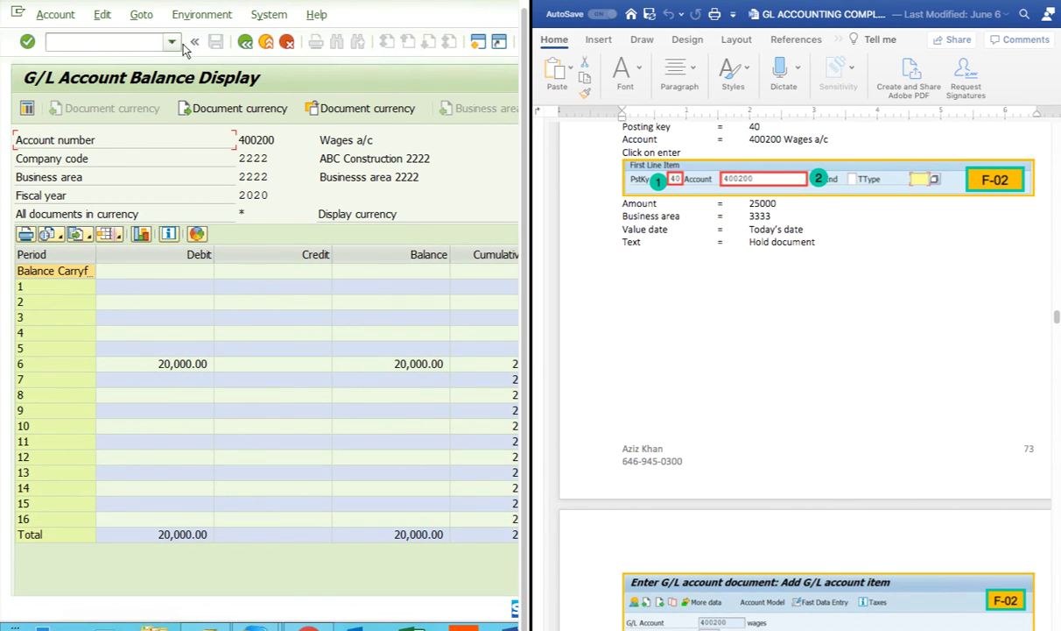
Step: Go back, select G/L account 200100 Bank a/c from the company code's account list and display its balances
click(245, 42)
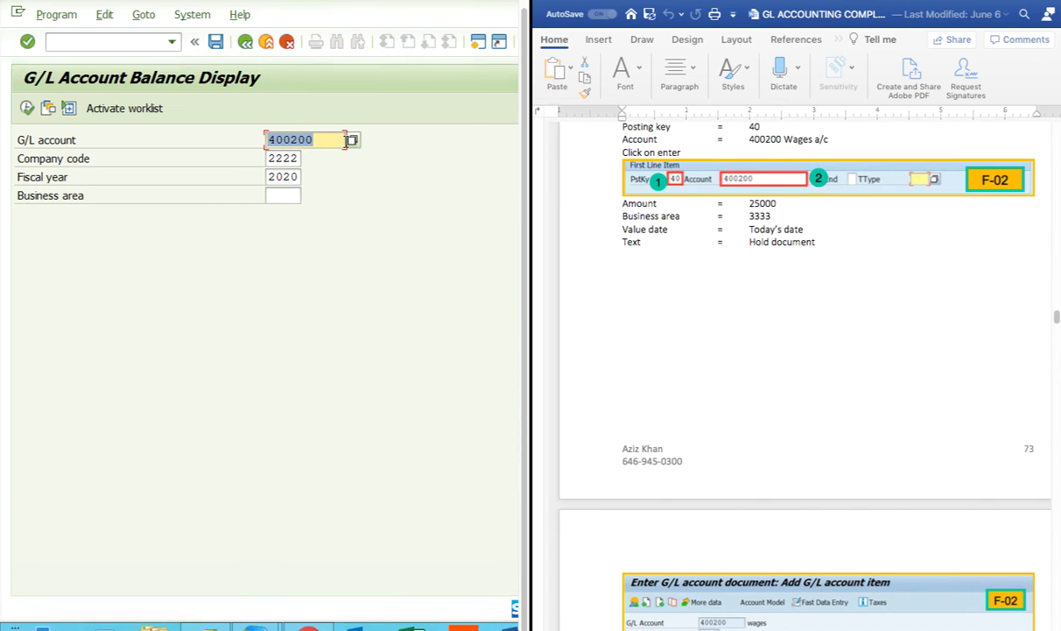
click(351, 140)
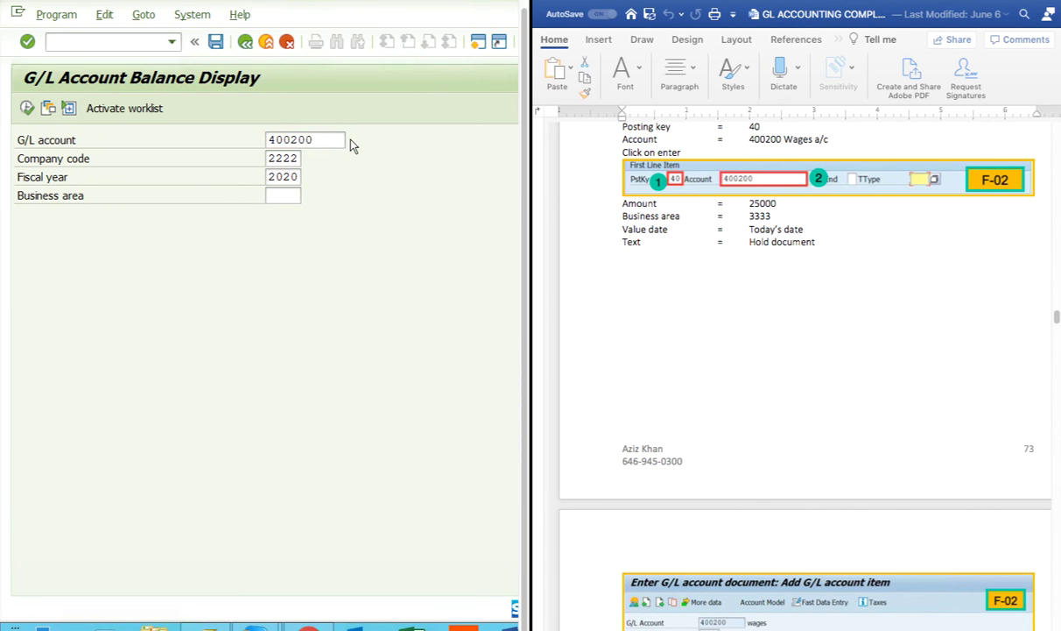
drag(397, 144, 113, 135)
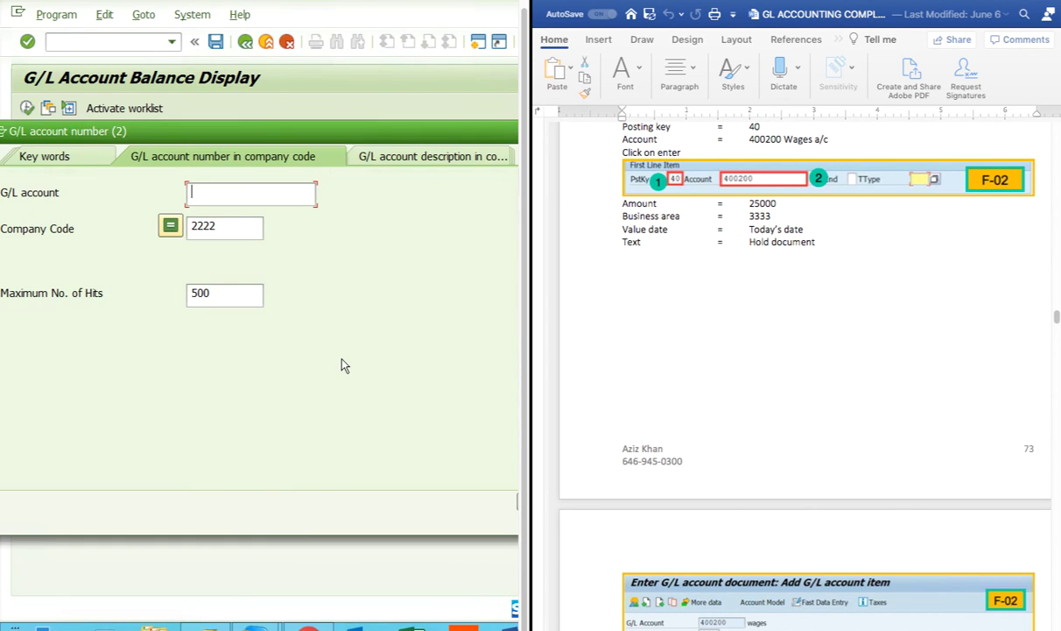
key(Return)
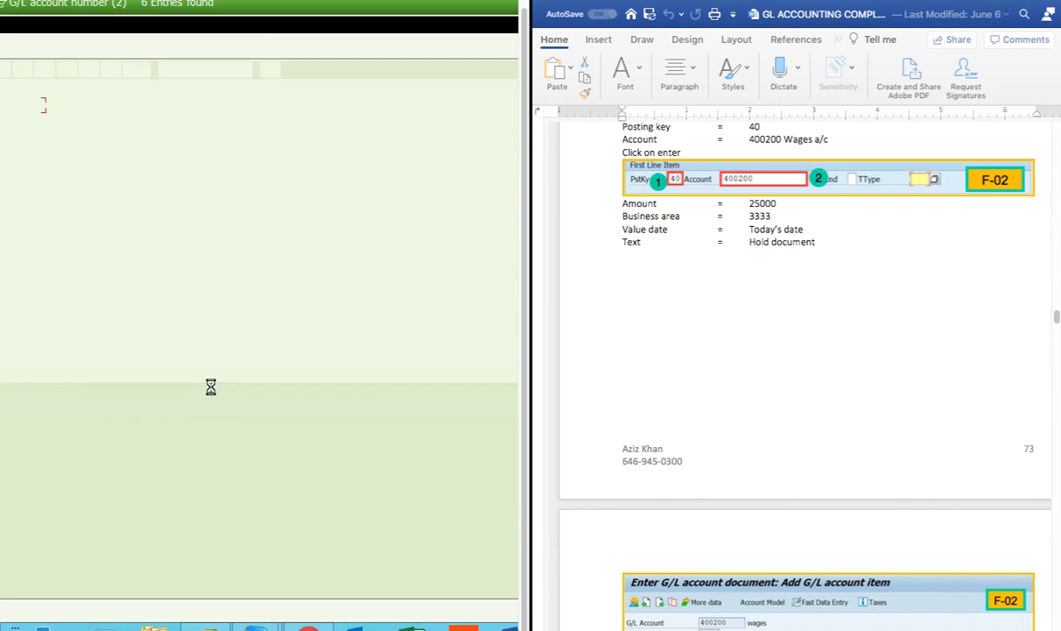
double_click(103, 137)
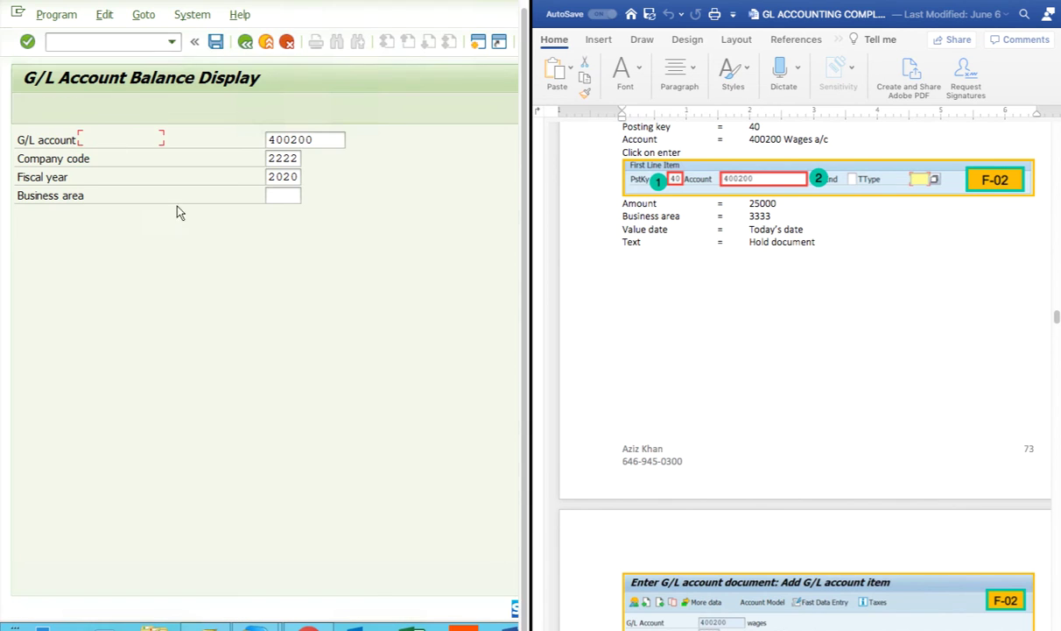
key(F8)
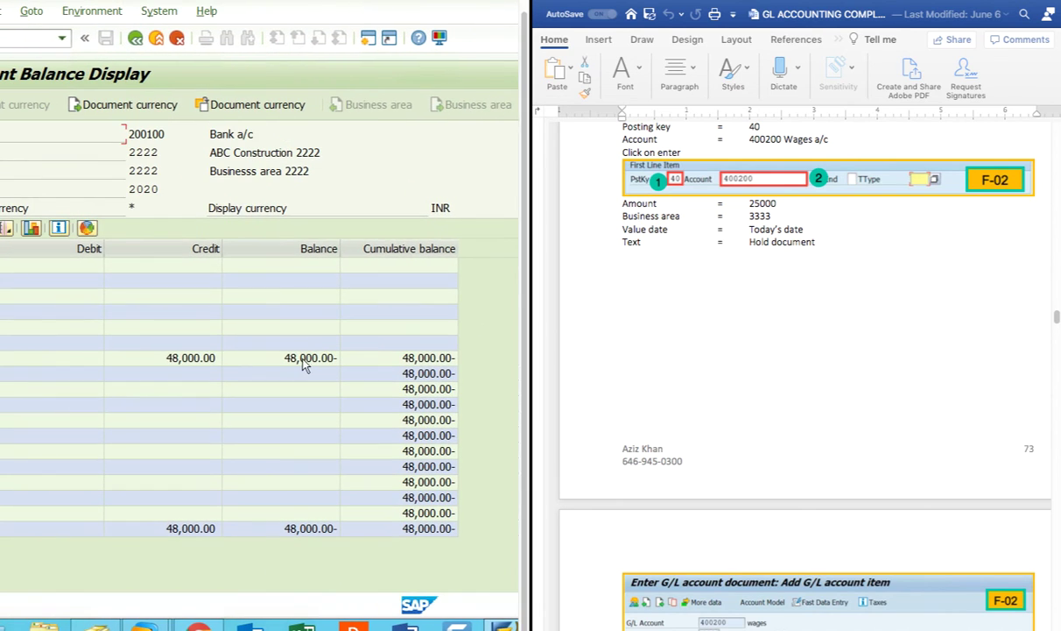
Step: Open the Bank a/c line items behind the period 6 credit total and examine their individual amounts
click(17, 360)
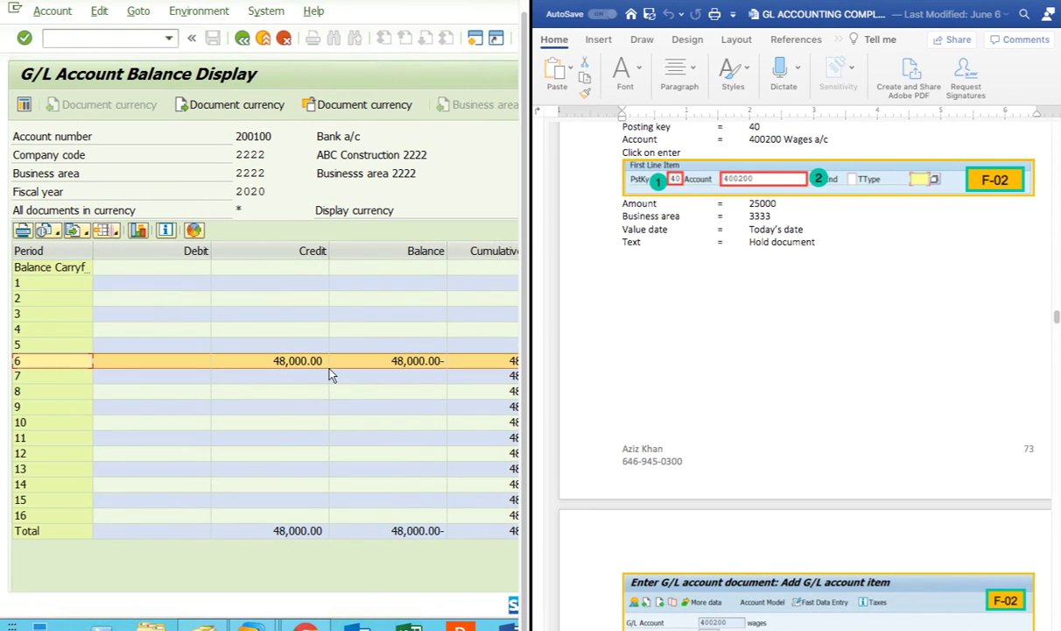
double_click(289, 360)
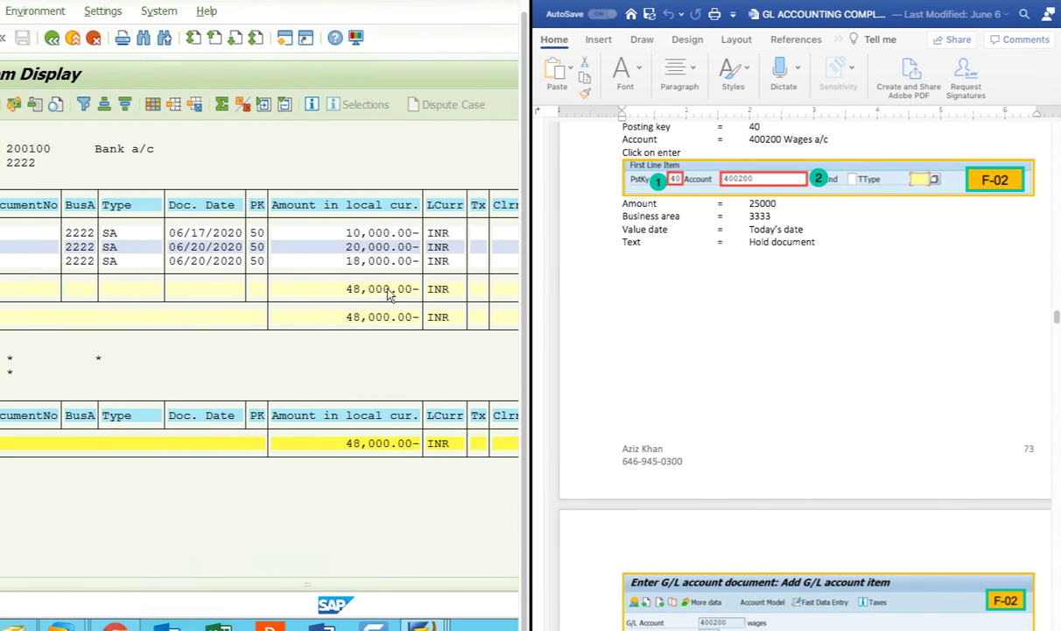
click(378, 232)
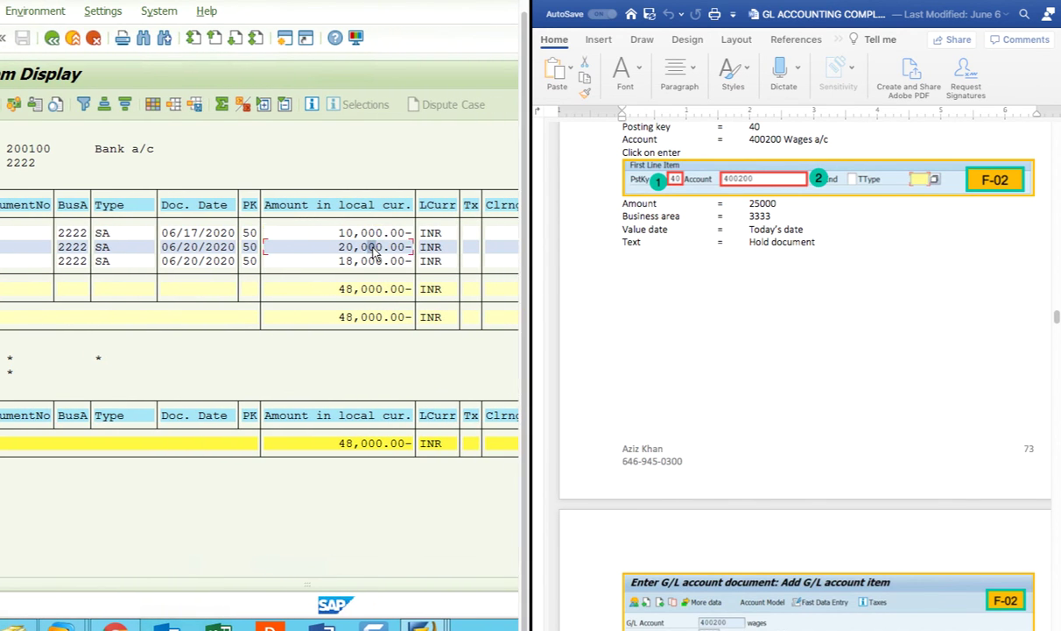
click(368, 261)
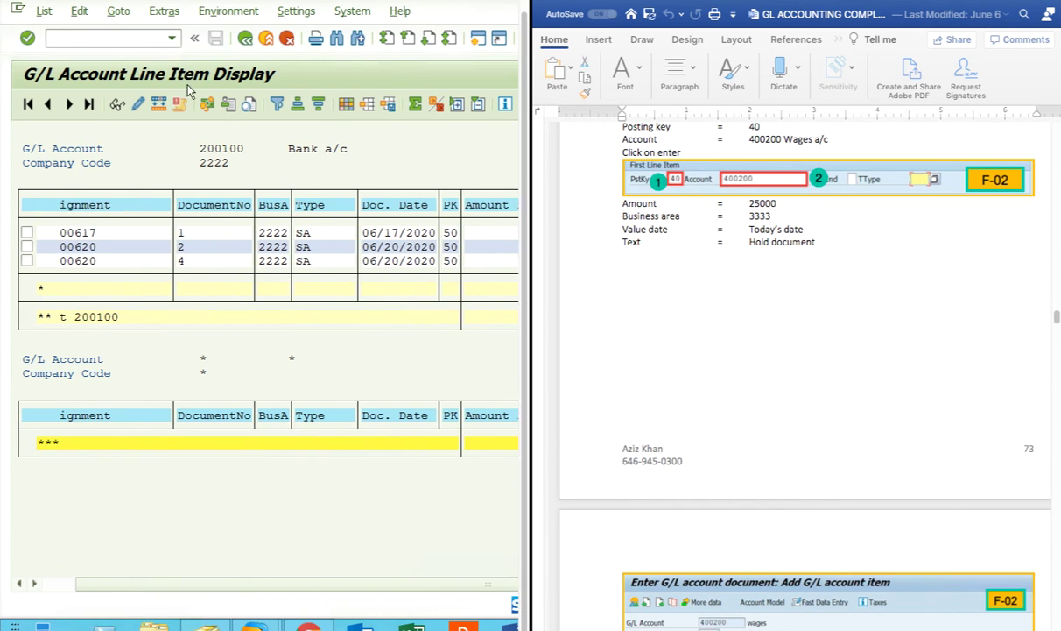
Step: Return to SAP Easy Access and review the instructions for holding a document in the Word notes
click(174, 38)
click(64, 70)
click(23, 39)
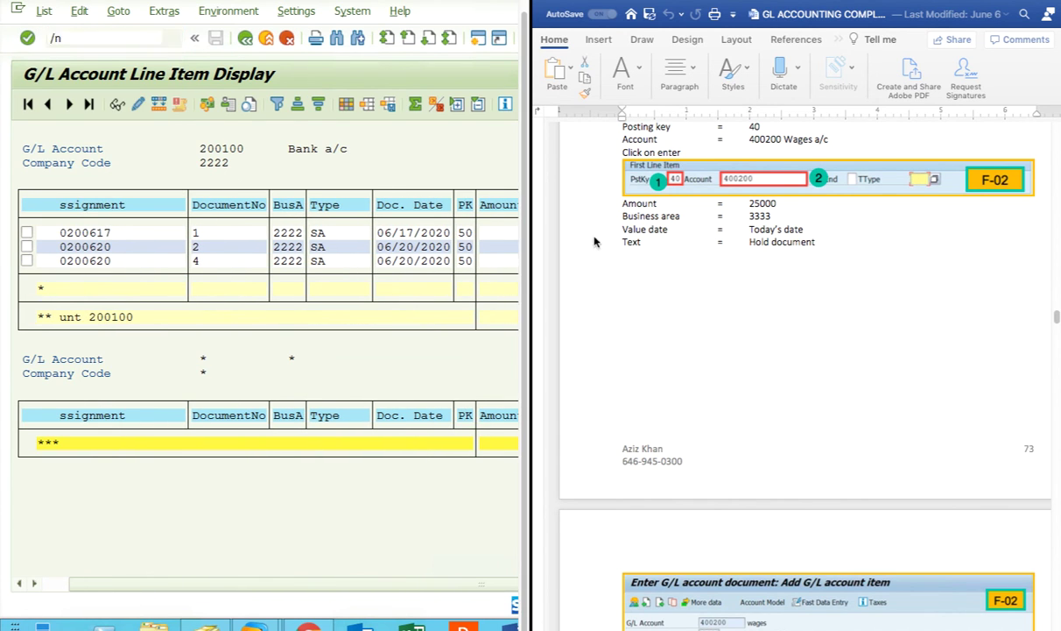
scroll(870, 314, down, 5)
scroll(869, 314, down, 5)
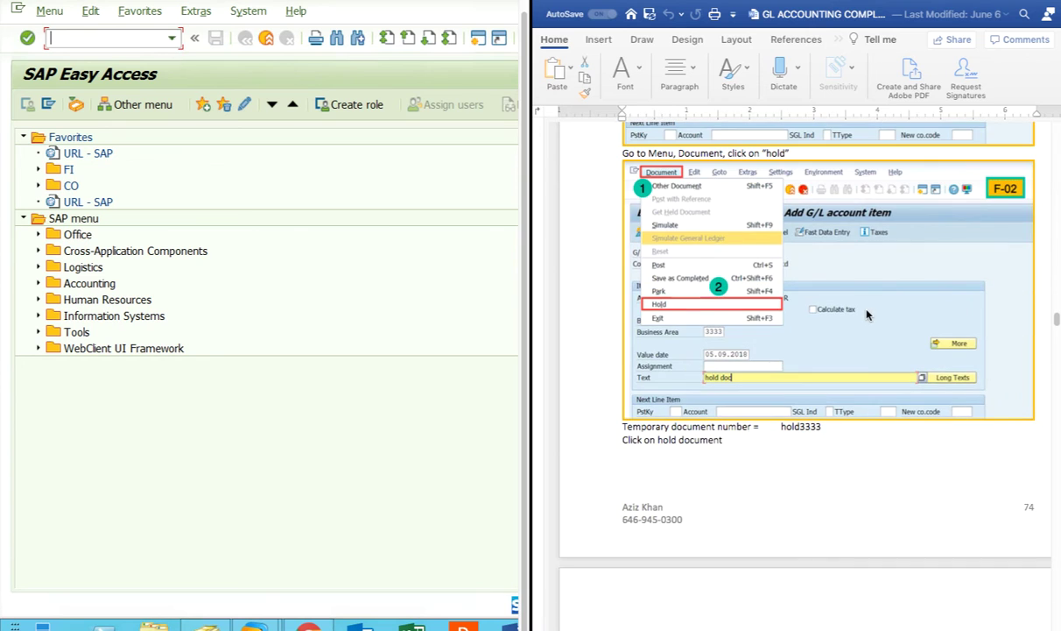
scroll(862, 320, down, 5)
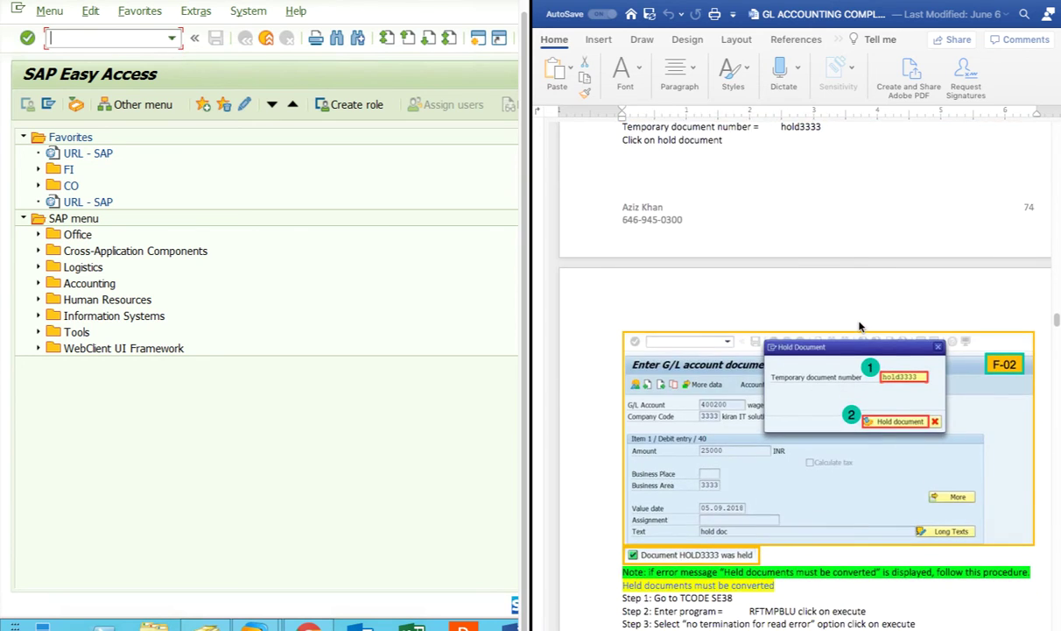
Step: Review the remaining held-document instructions in the Word notes through to the Sample Documents section
scroll(860, 327, down, 5)
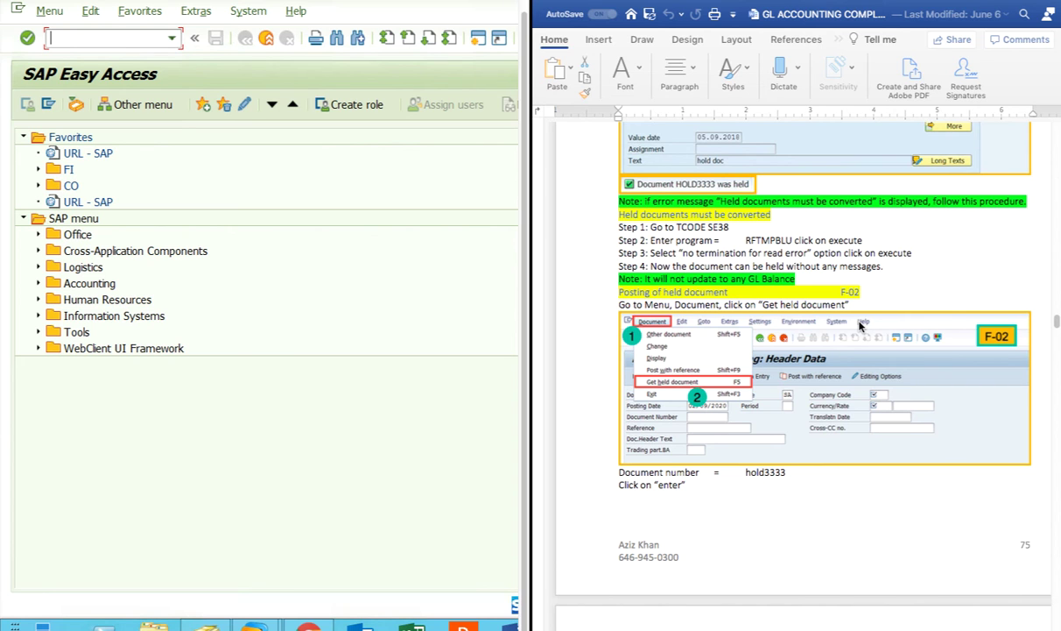
scroll(860, 326, down, 10)
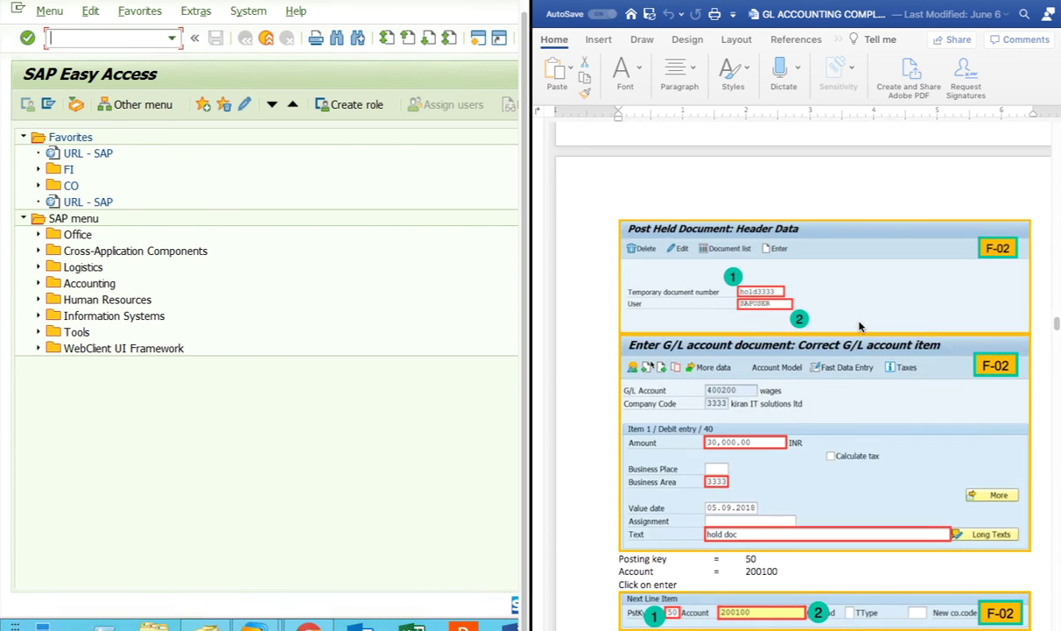
scroll(859, 326, down, 10)
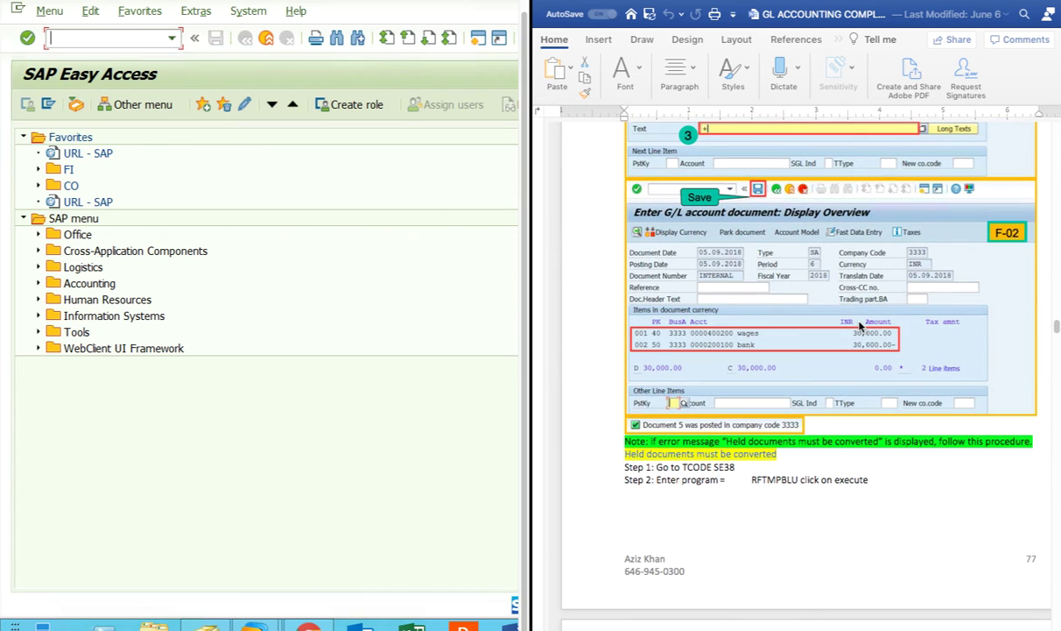
scroll(860, 326, down, 10)
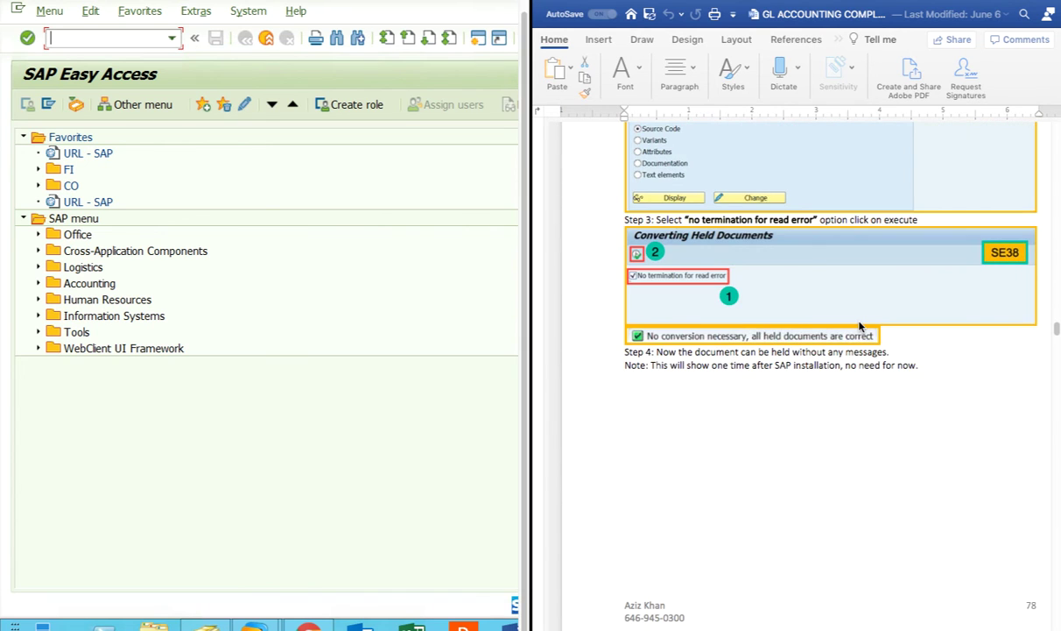
scroll(860, 325, down, 10)
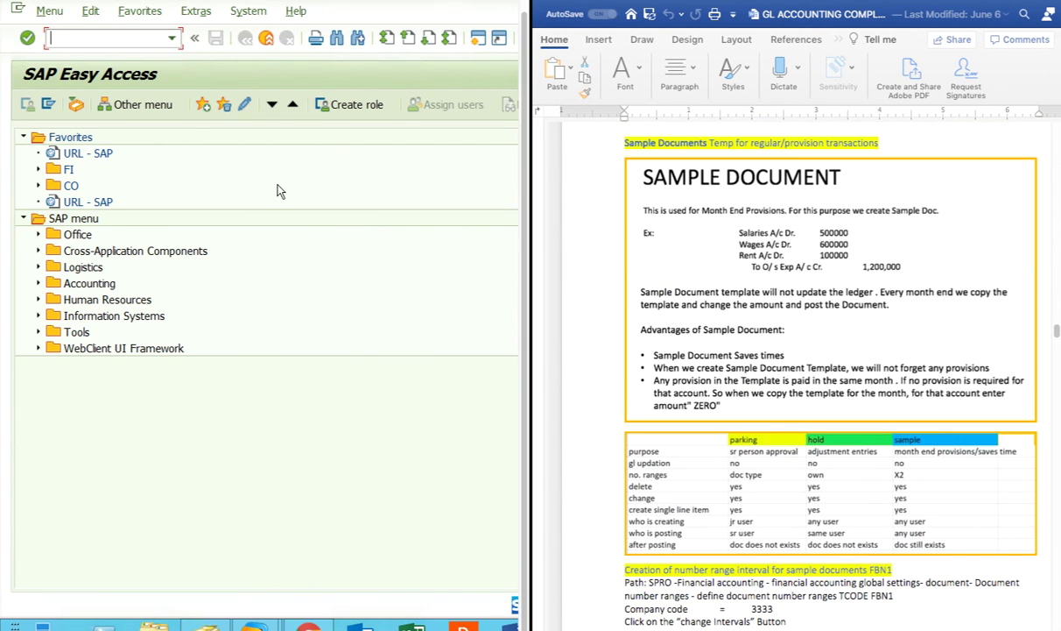
Step: End the current SAP transaction with /n and start SAP Easy Access again
click(171, 38)
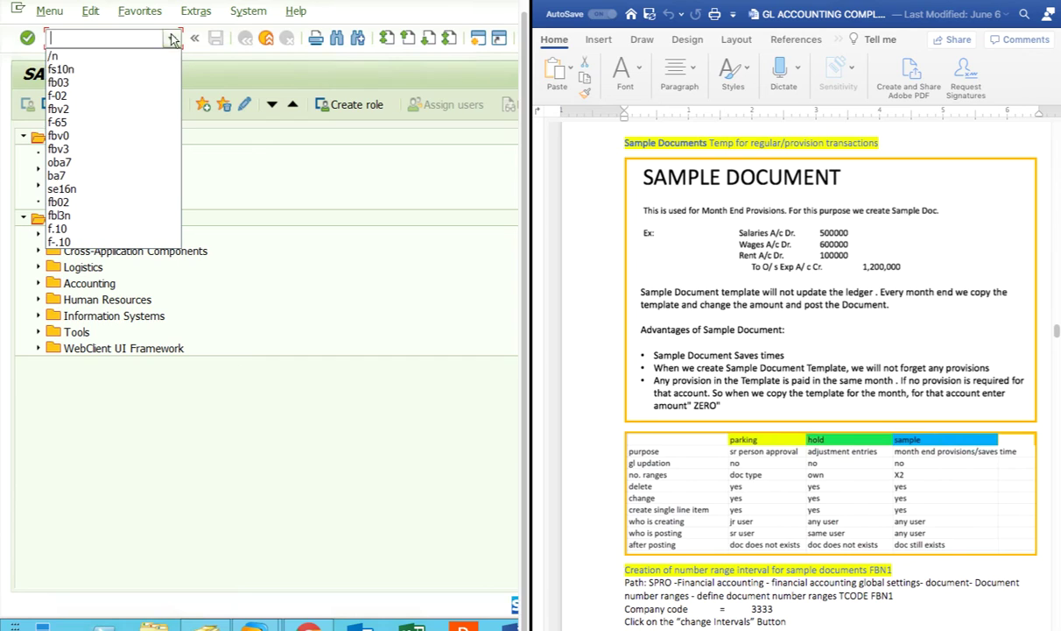
click(62, 57)
click(27, 38)
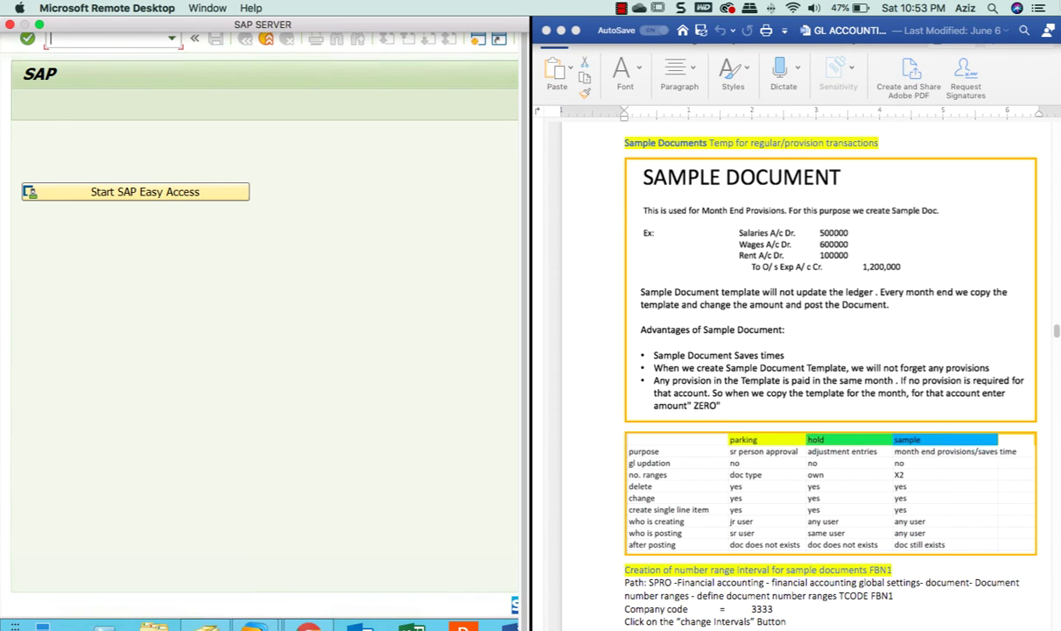
click(193, 200)
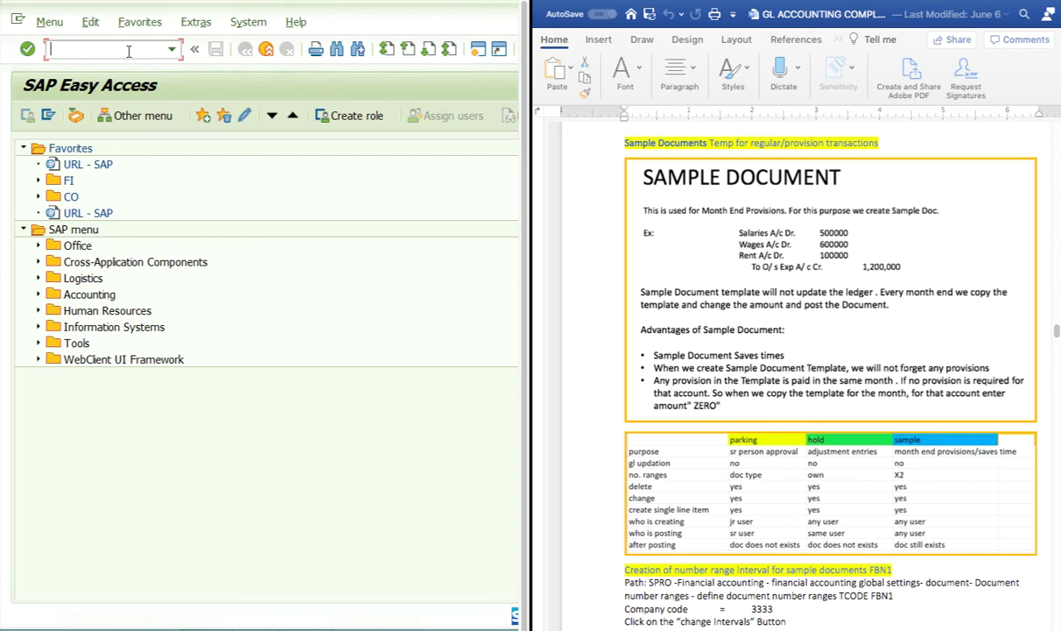
Step: Examine the advantages of sample documents and the parking, hold and sample comparison table in the Word notes
scroll(942, 460, down, 4)
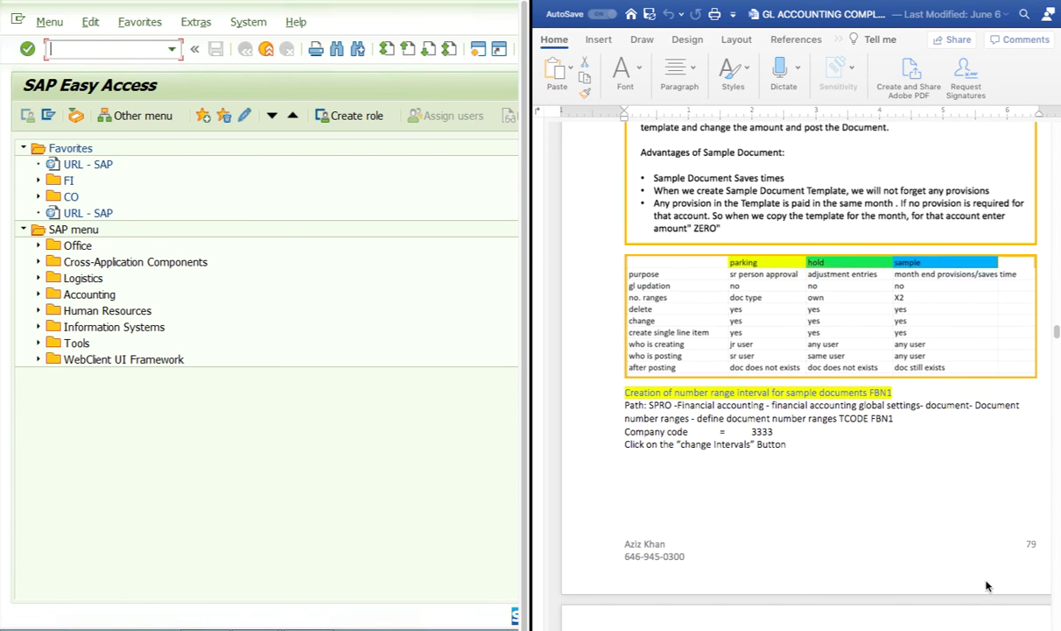
scroll(880, 464, up, 1)
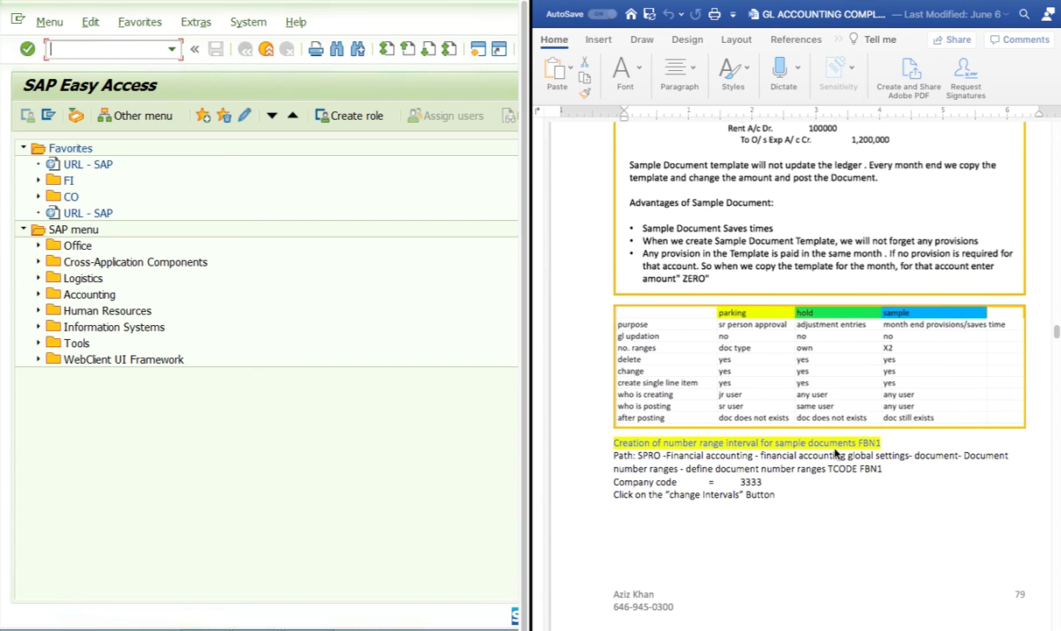
scroll(880, 464, right, 1)
scroll(990, 550, up, 3)
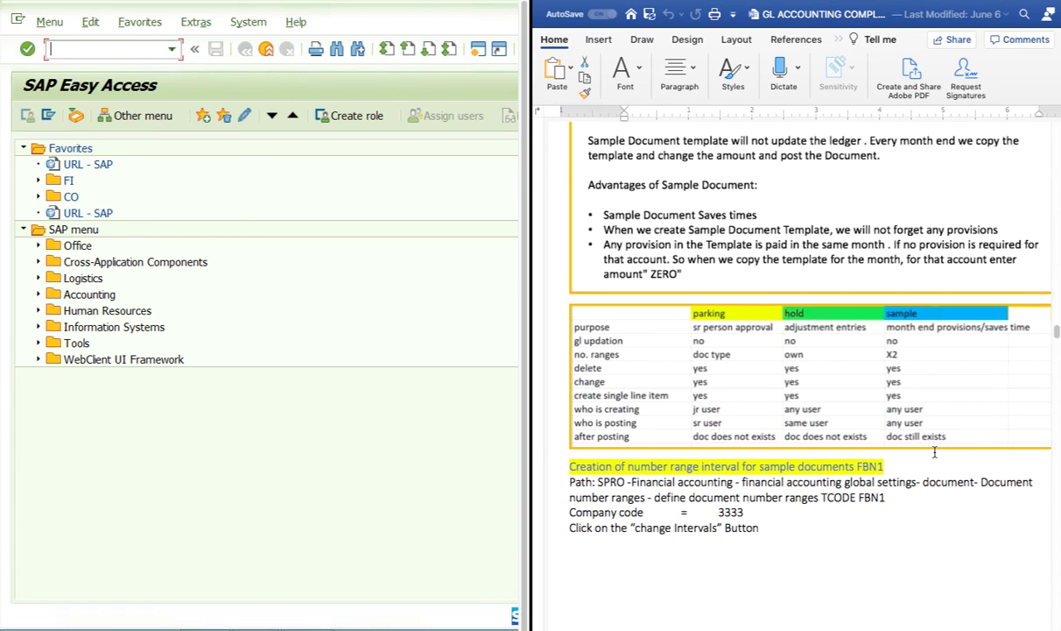
Step: Run transaction FBN1 and open the accounting document number range intervals of company code 2222 for editing
click(170, 49)
click(53, 67)
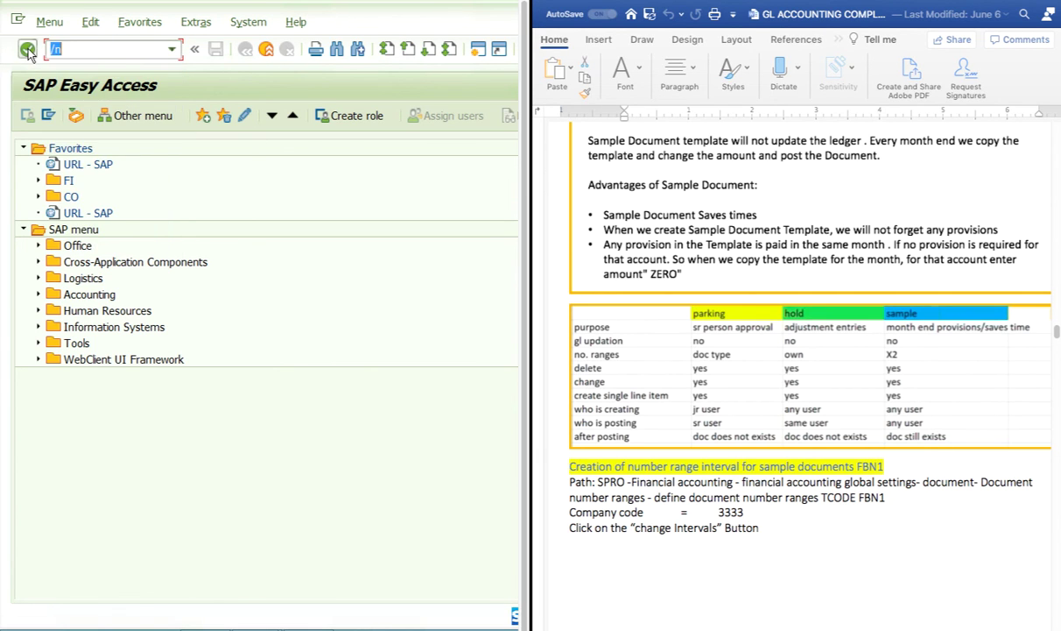
click(27, 49)
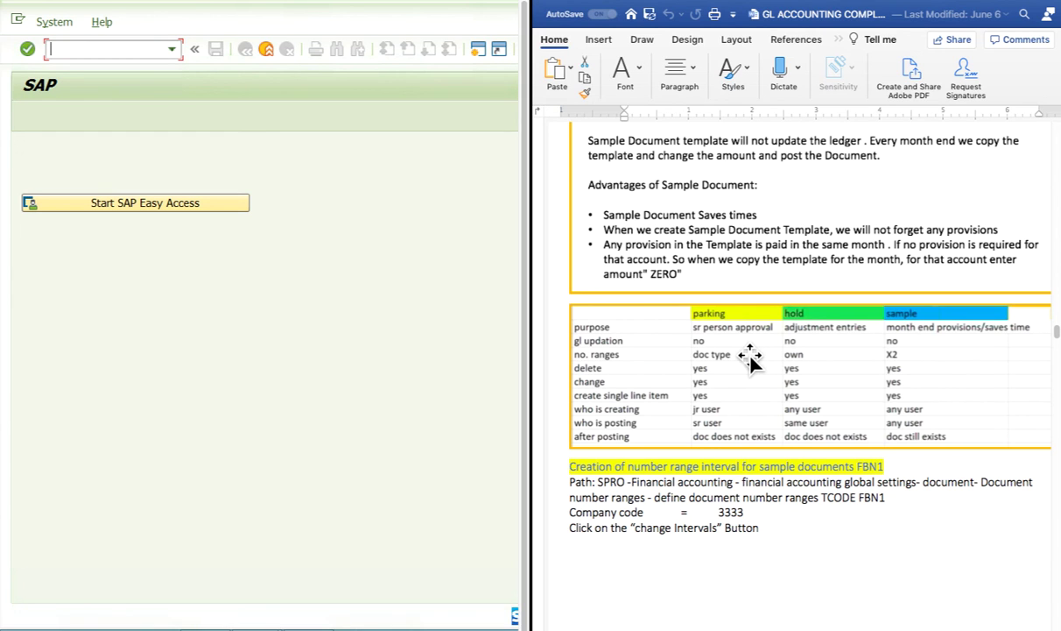
scroll(889, 515, down, 5)
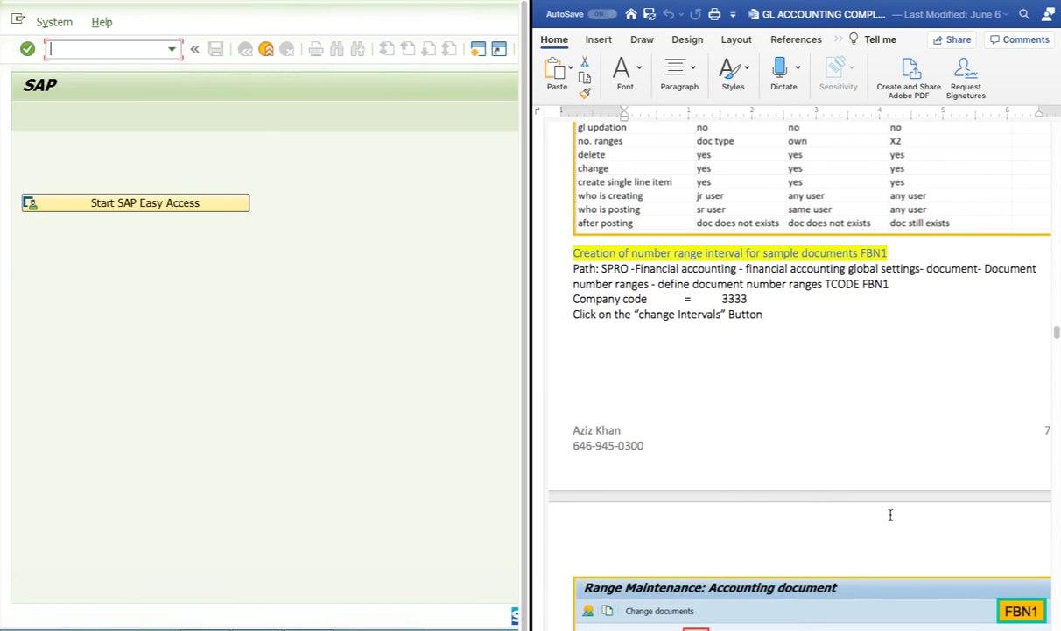
scroll(890, 515, up, 3)
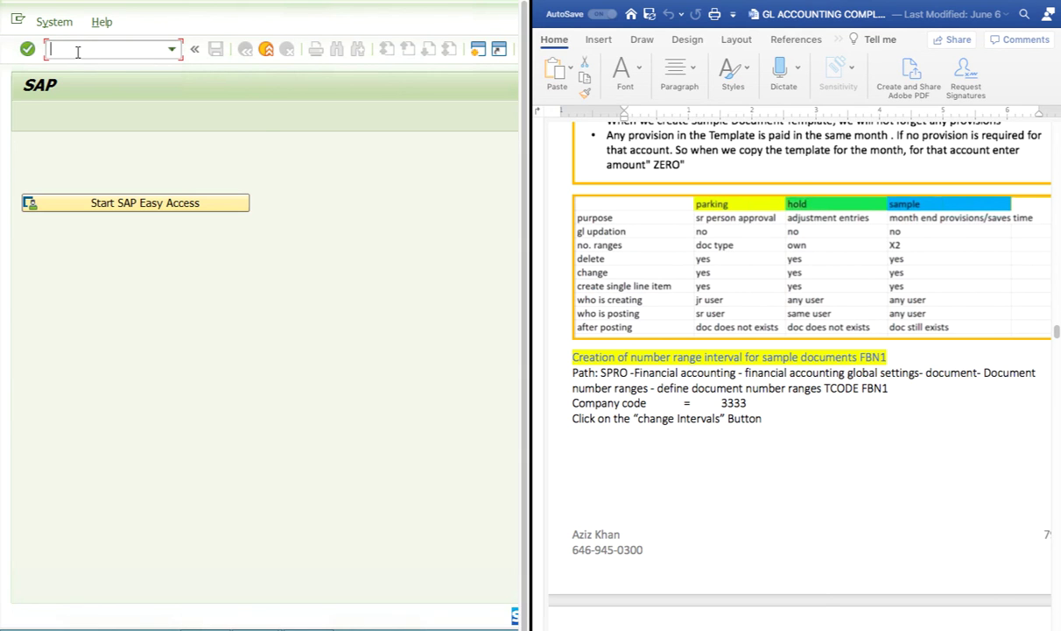
text(1)
key(Return)
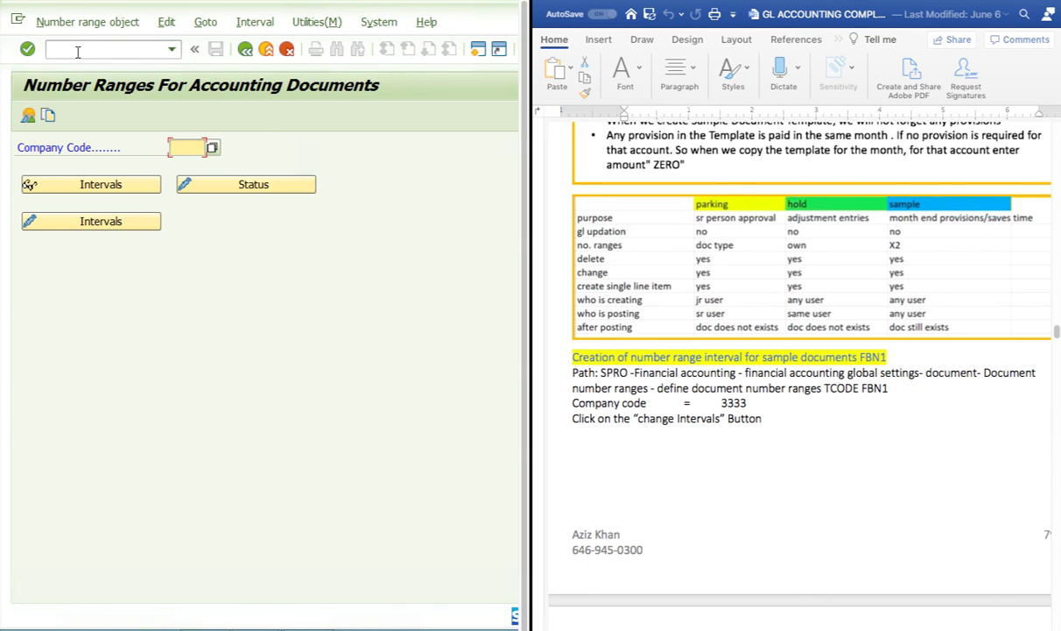
text(3333)
click(120, 224)
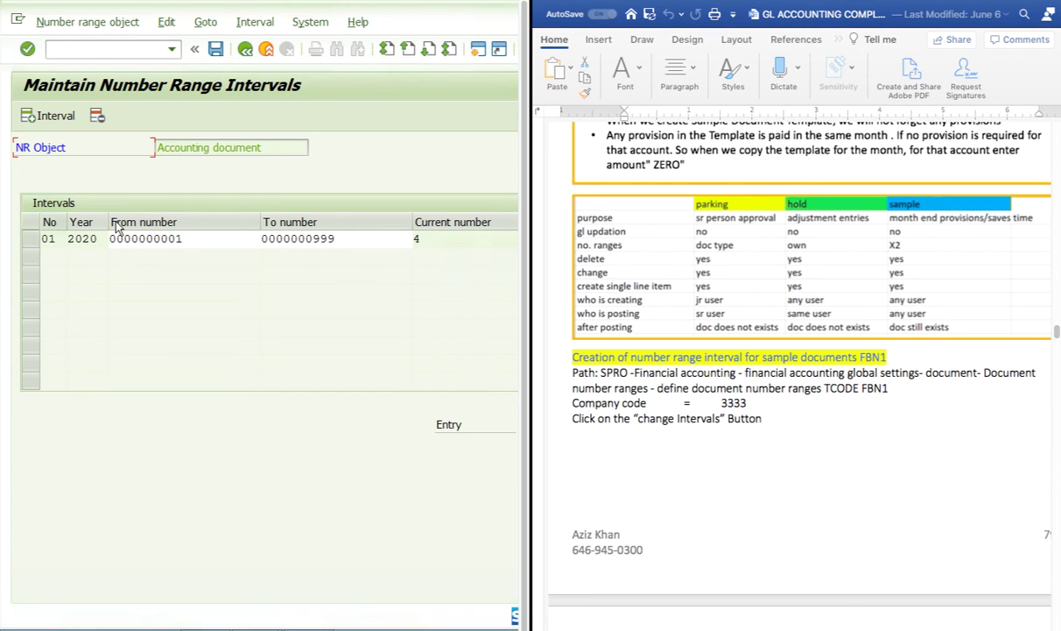
Step: Start a new interval numbered X2 for year 2020 and fill its range from the free interval starting at 1000
click(50, 115)
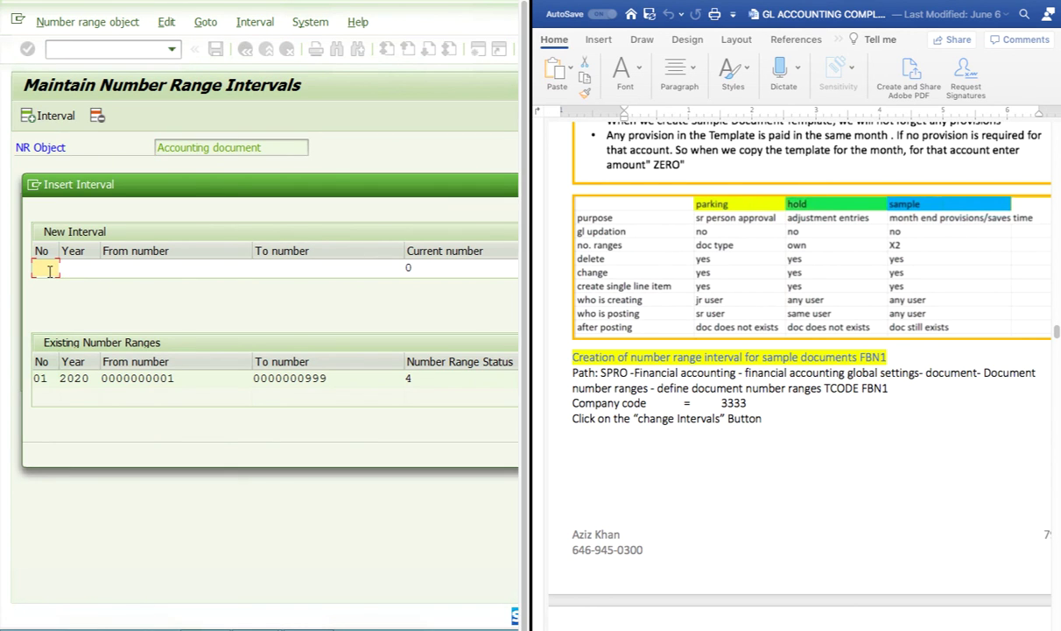
text(x2)
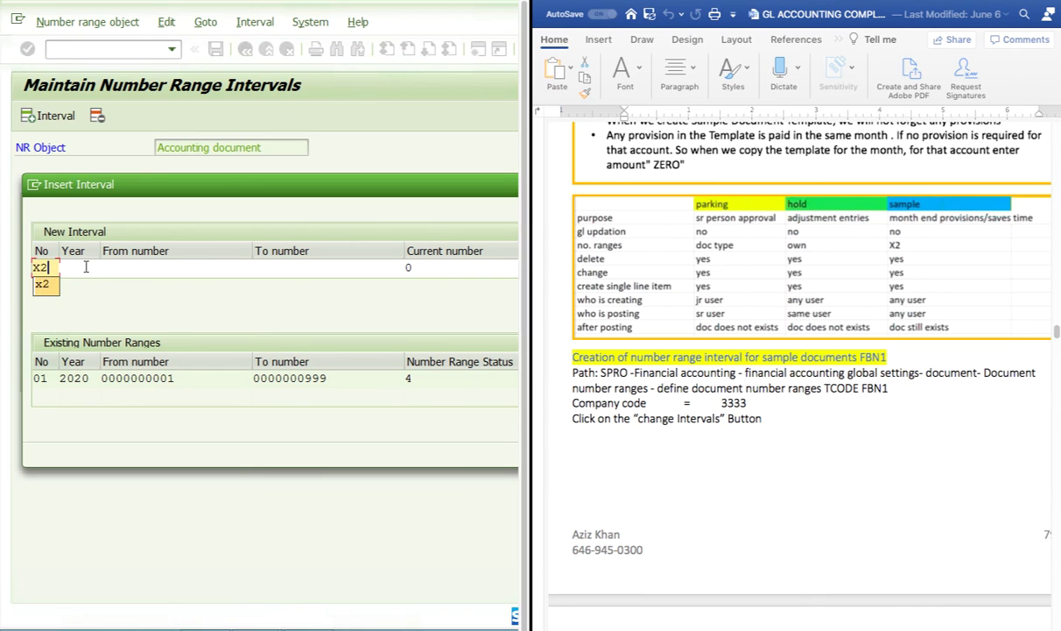
click(85, 267)
text(2020)
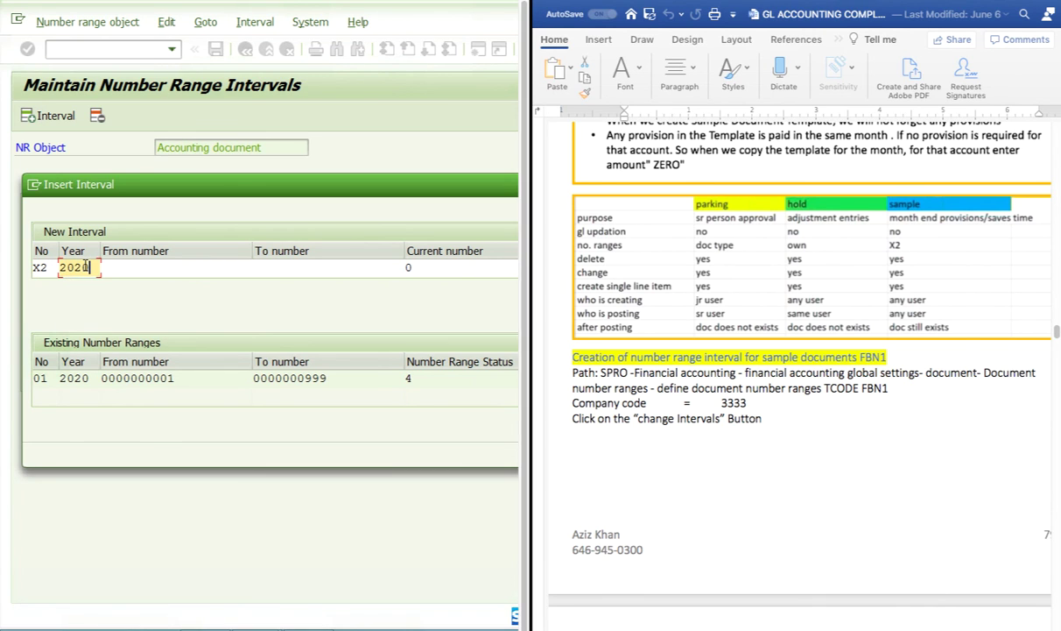
key(Tab)
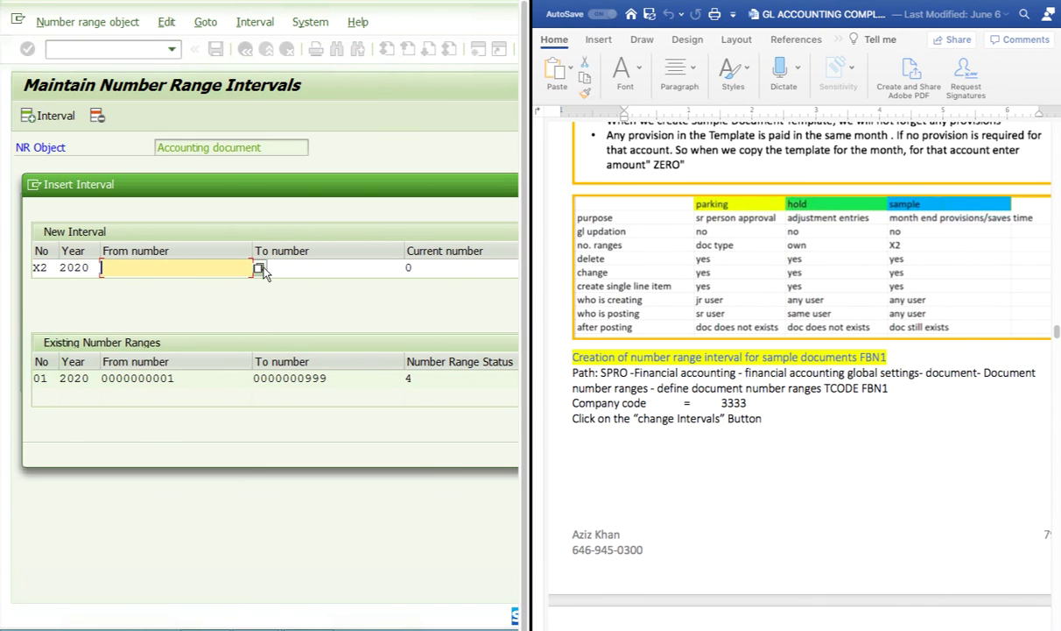
key(F4)
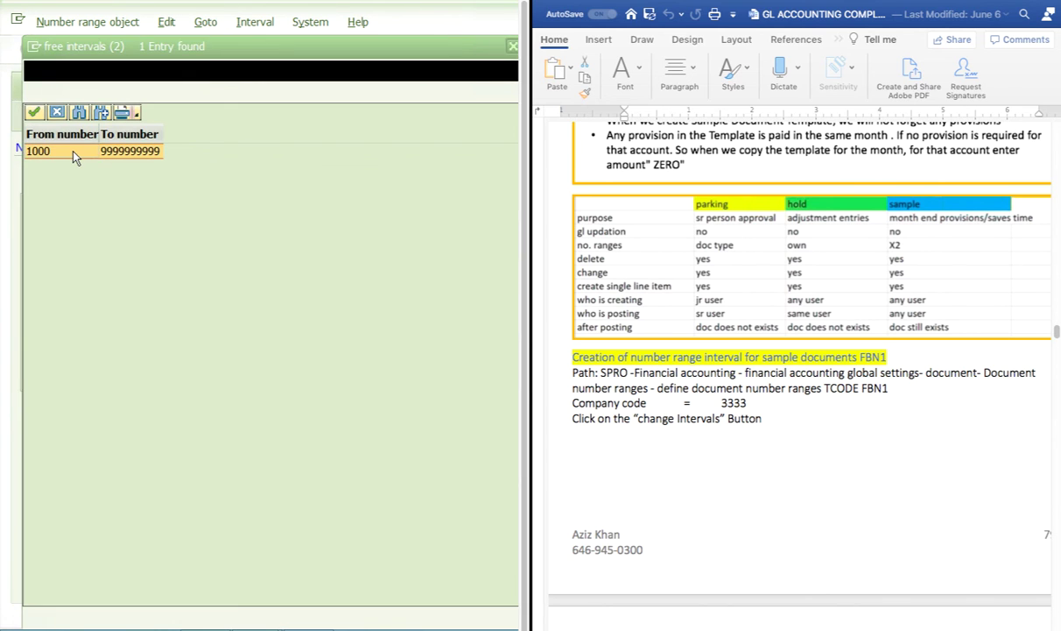
double_click(74, 151)
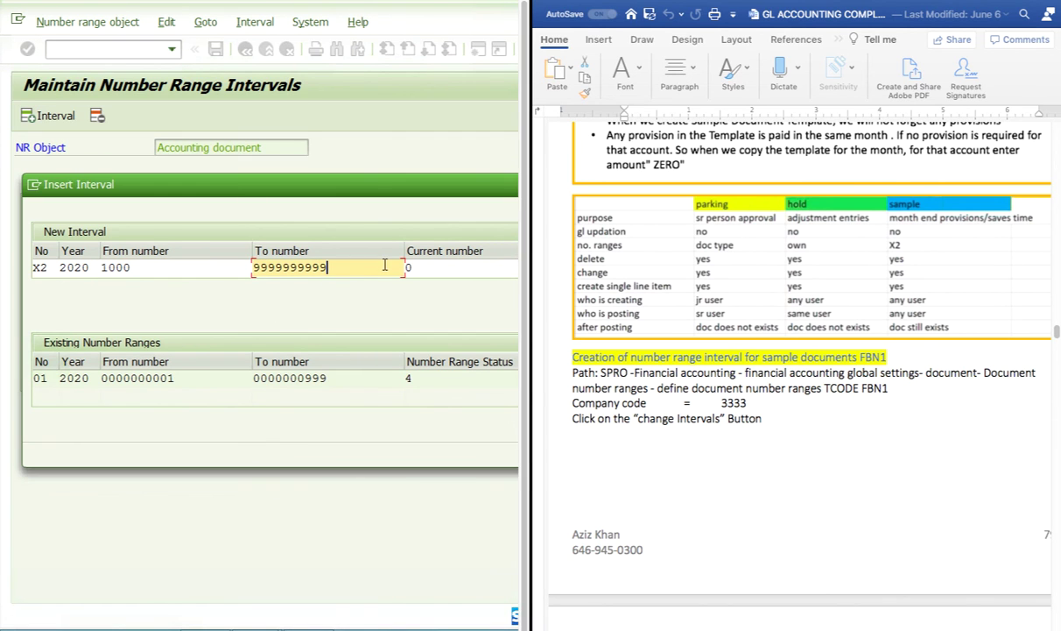
Step: Set the To number of the X2 interval to 1999 and insert the interval
key(BackSpace)
key(BackSpace)
key(BackSpace)
key(BackSpace)
key(BackSpace)
key(BackSpace)
key(BackSpace)
key(BackSpace)
key(BackSpace)
key(BackSpace)
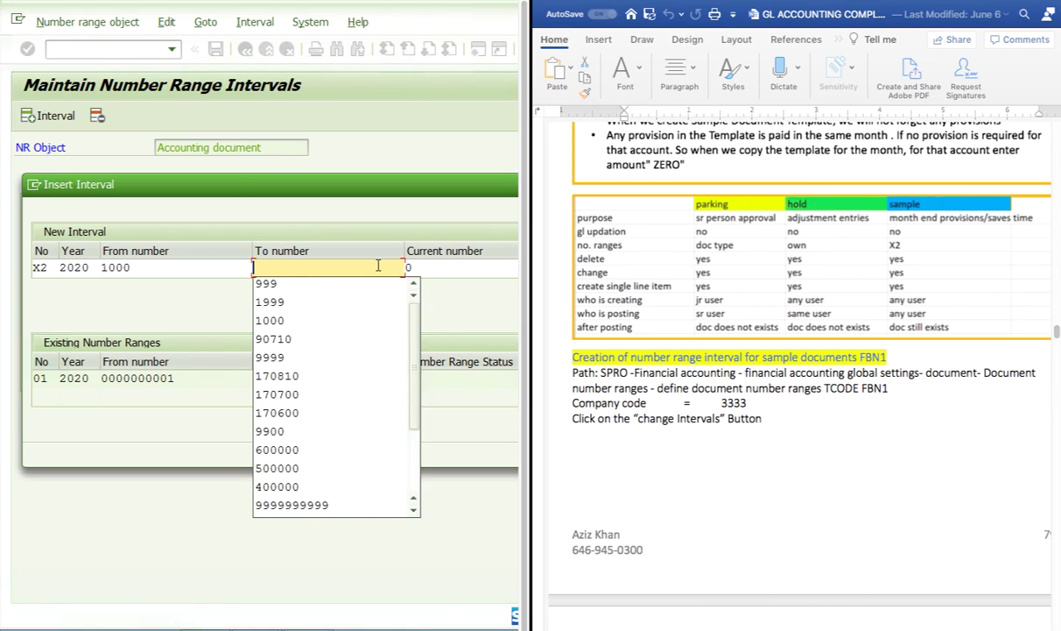
text(1999)
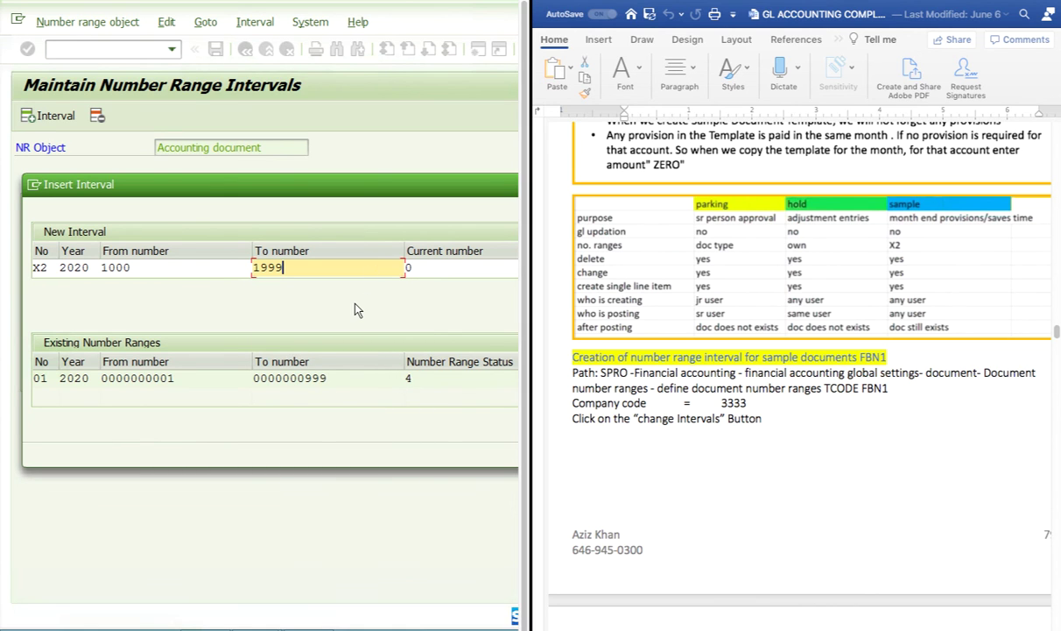
click(488, 444)
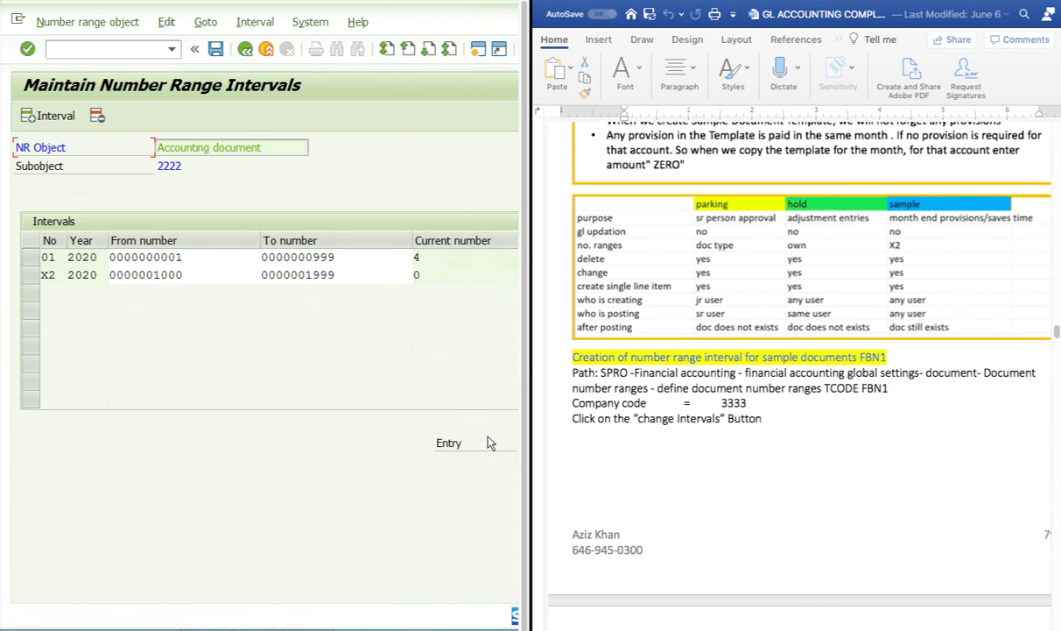
Step: Save the number range intervals, acknowledging the transport notice
click(212, 49)
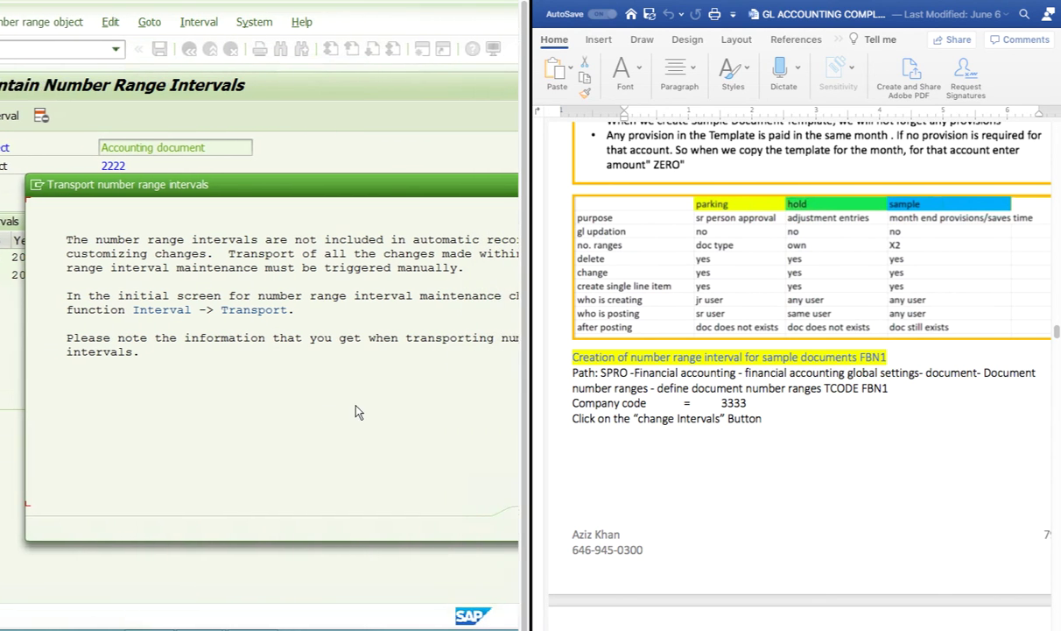
key(Return)
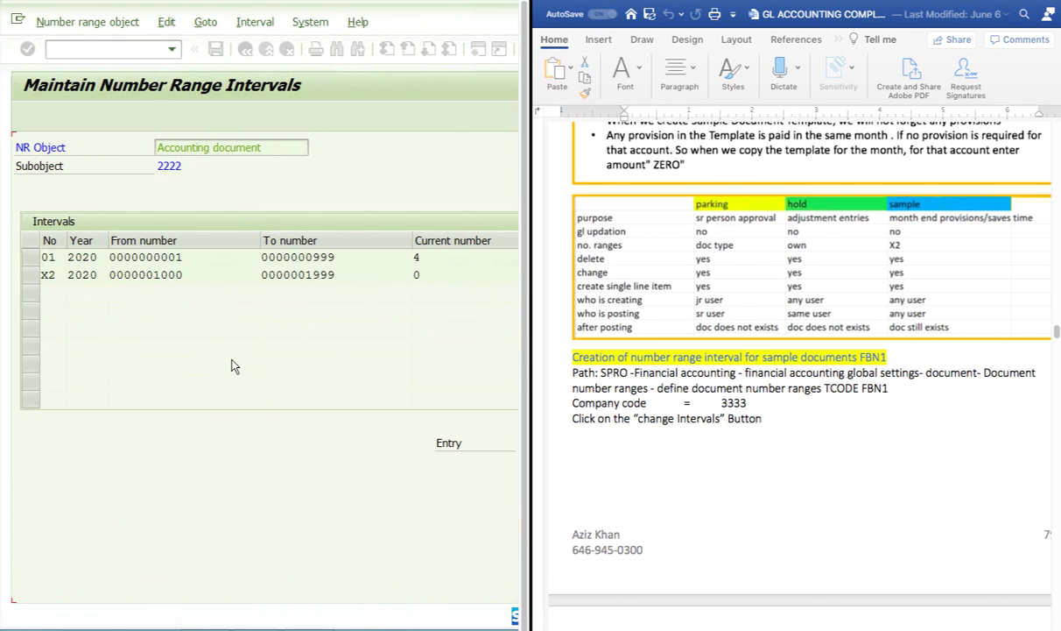
click(215, 50)
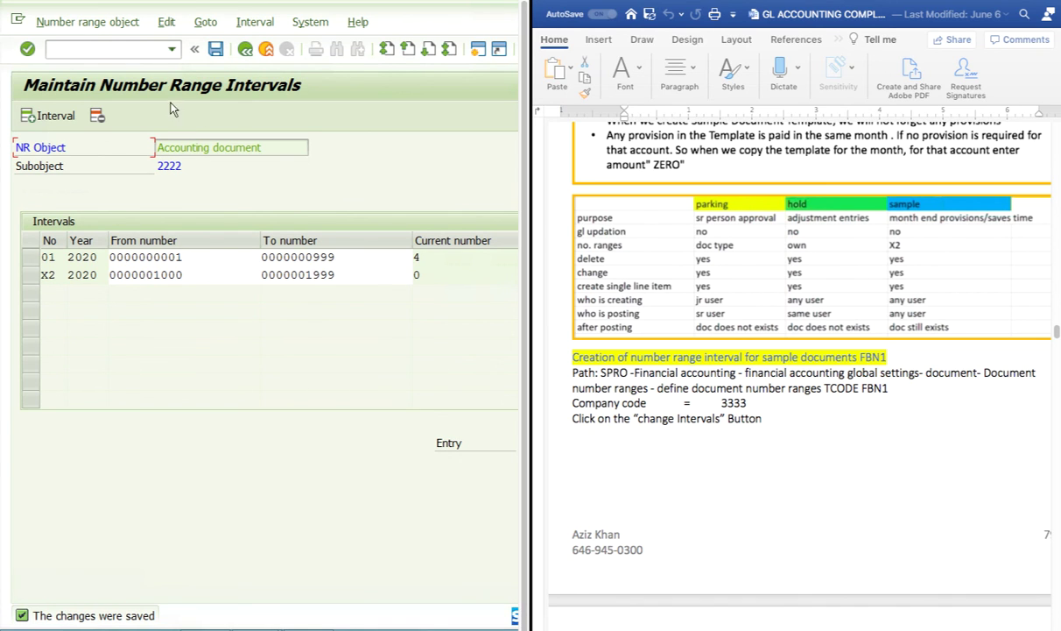
Step: Check the From number of interval X2 and leave the number range maintenance with /n
click(173, 53)
click(55, 79)
click(157, 275)
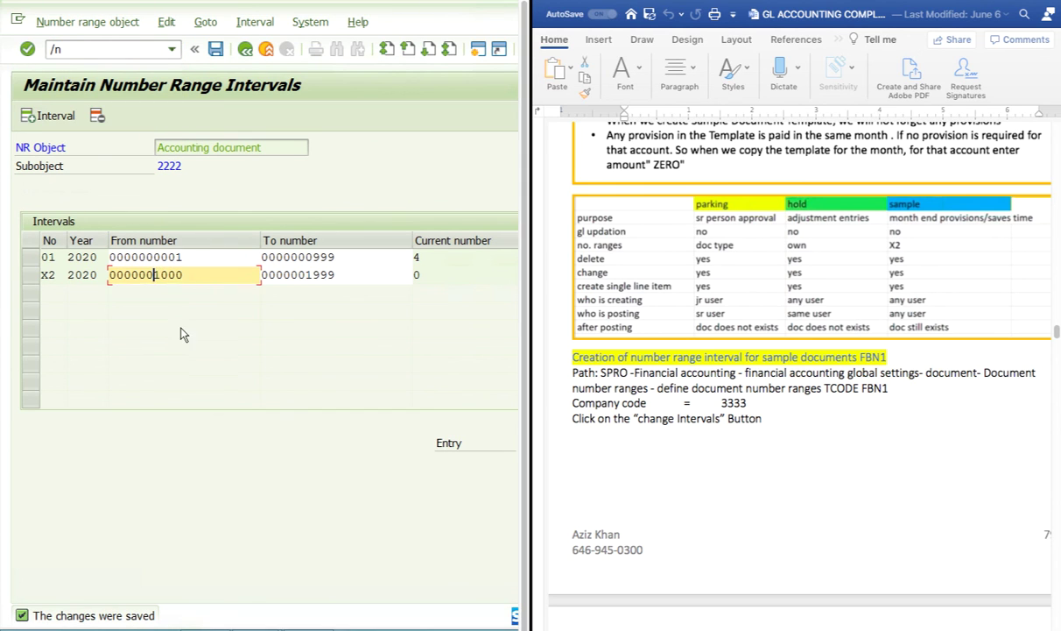
drag(190, 274, 162, 275)
click(147, 275)
click(155, 275)
click(172, 49)
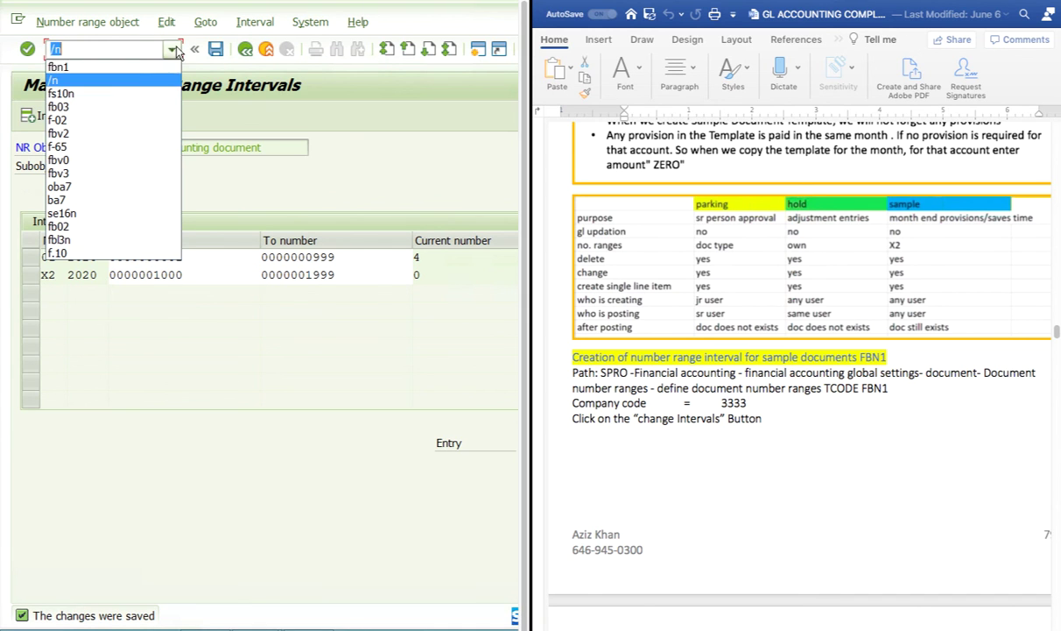
click(86, 82)
click(27, 50)
Step: Review the Word notes on FBN1 and on creating the General Expenses account 400350 in FS00 by copying 400300
scroll(689, 426, down, 10)
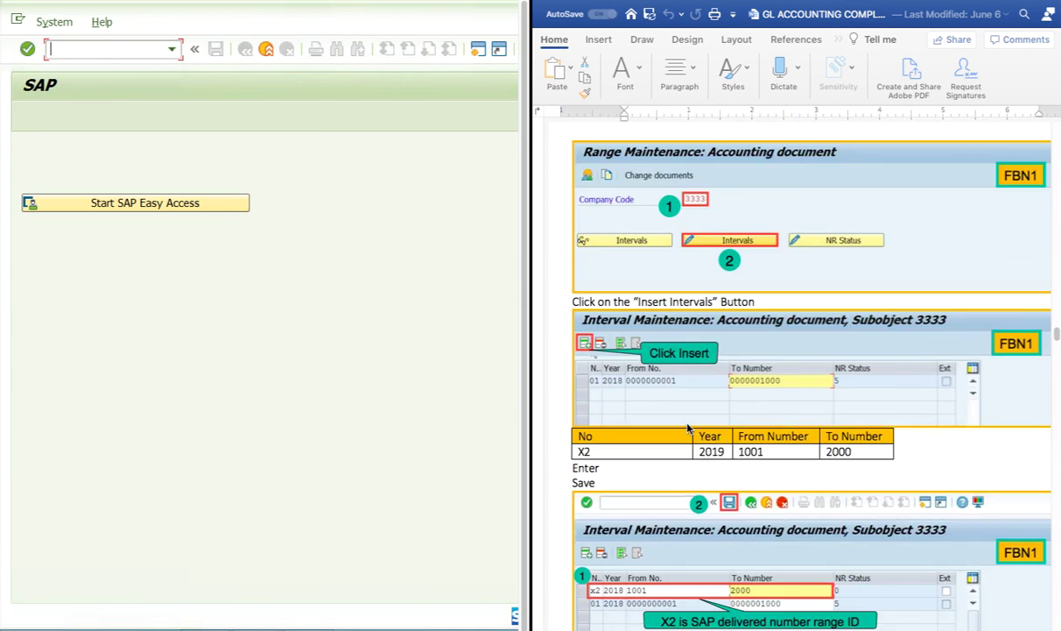
scroll(690, 426, down, 15)
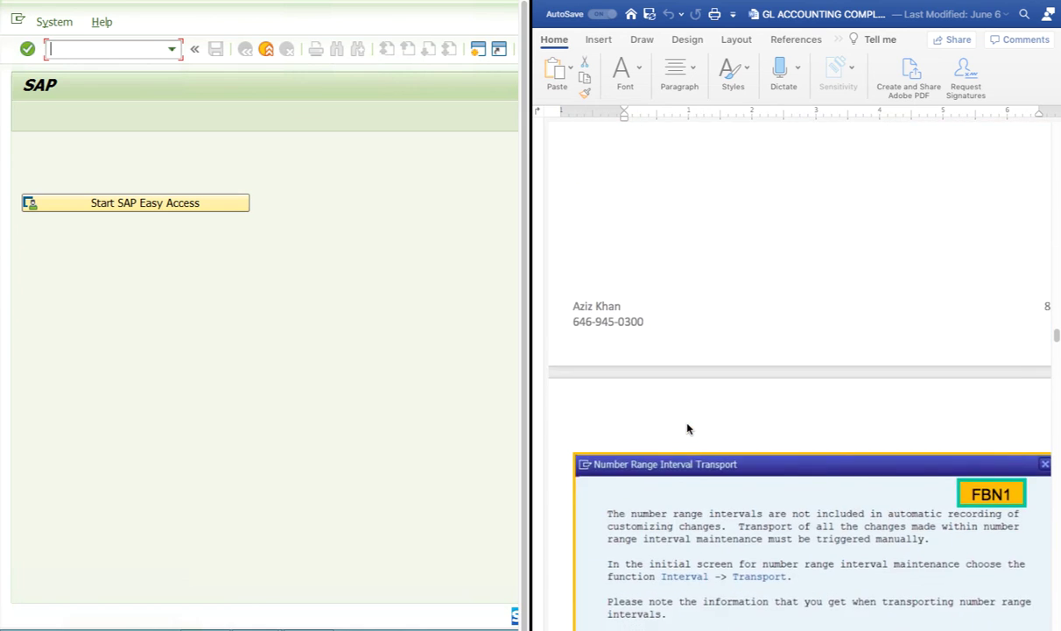
scroll(688, 428, down, 4)
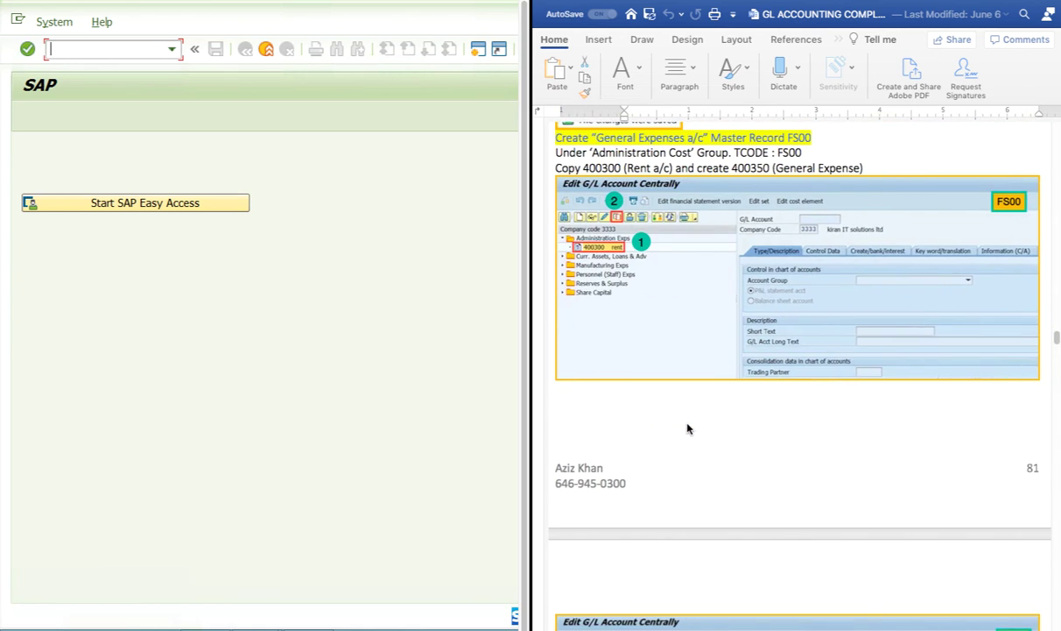
scroll(687, 428, down, 6)
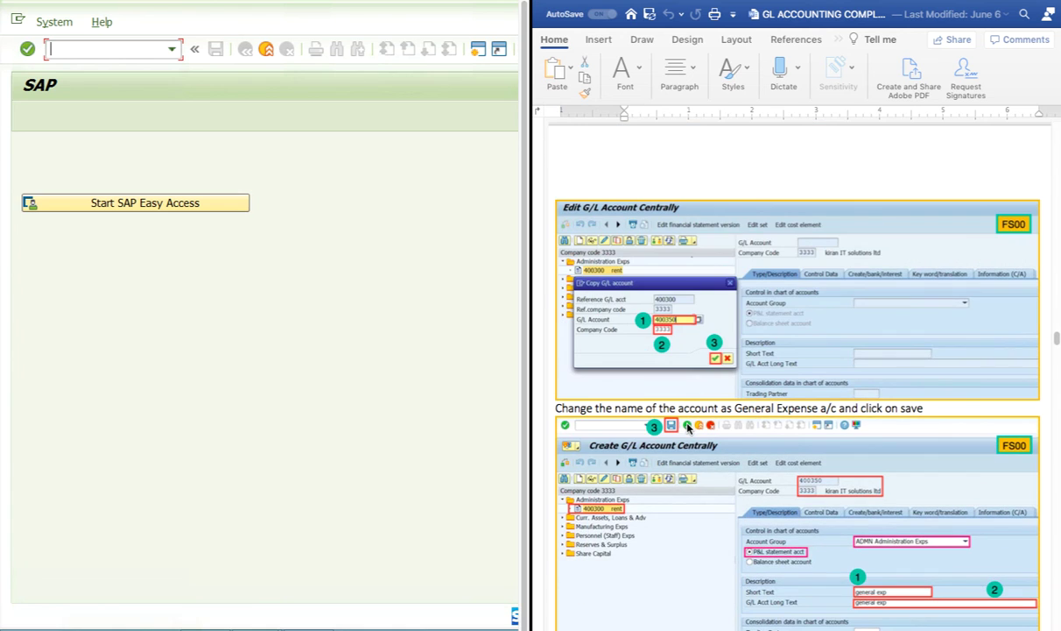
scroll(688, 427, up, 5)
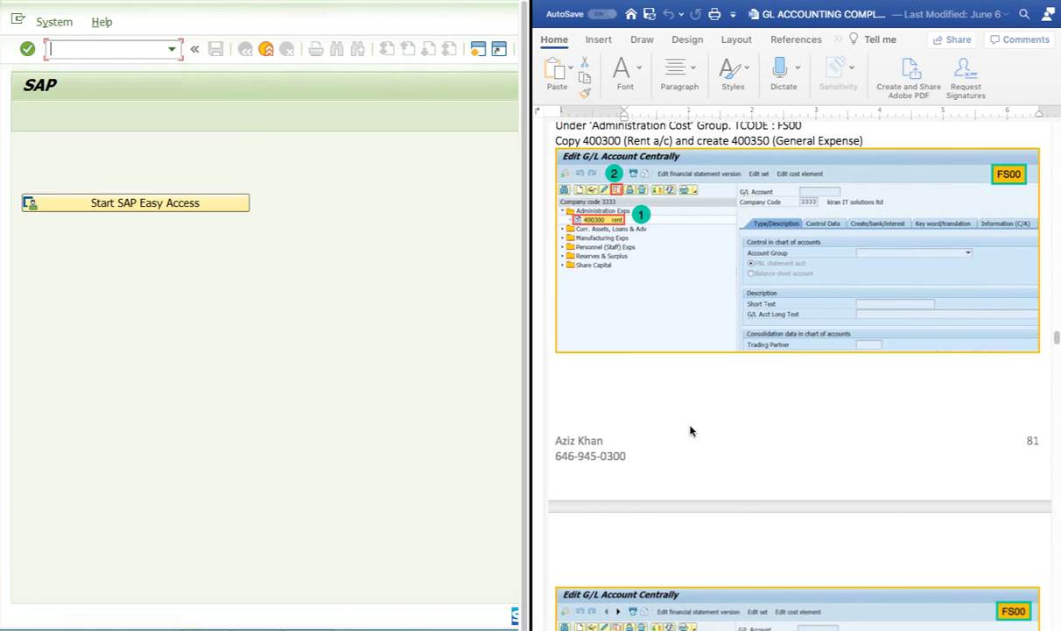
scroll(820, 496, down, 5)
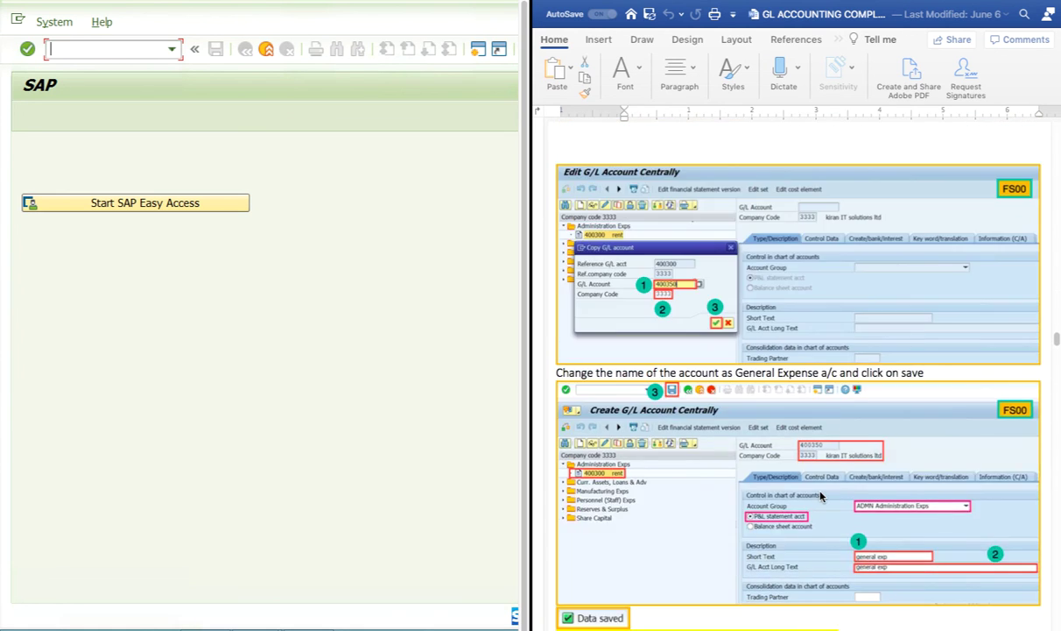